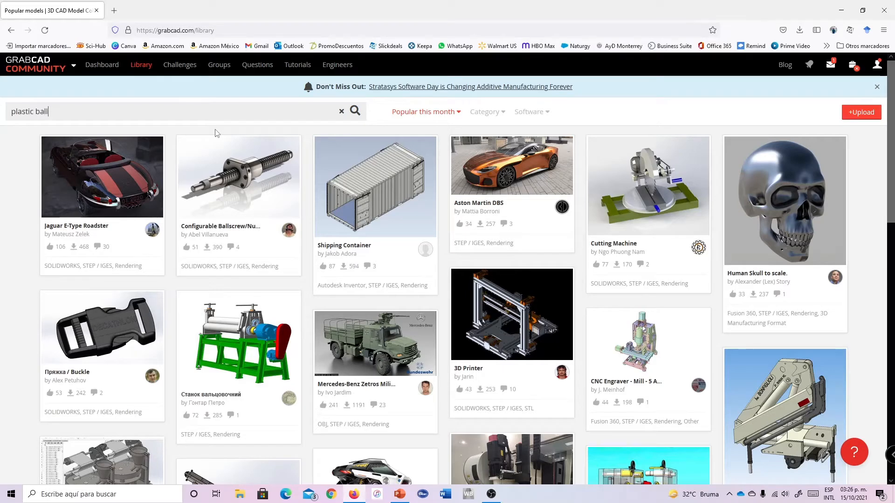
Step: Search the model library for "plastic ball valve" and open the Plastic Ball Valve 25 mm model page
{"action": "type", "text": "ve"}
{"action": "key", "text": "Return"}
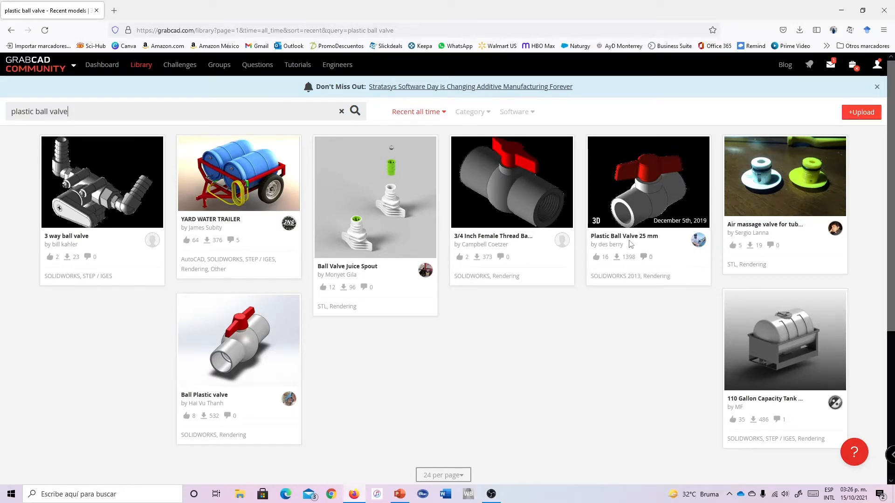
{"action": "left_click", "coordinate": [606, 237]}
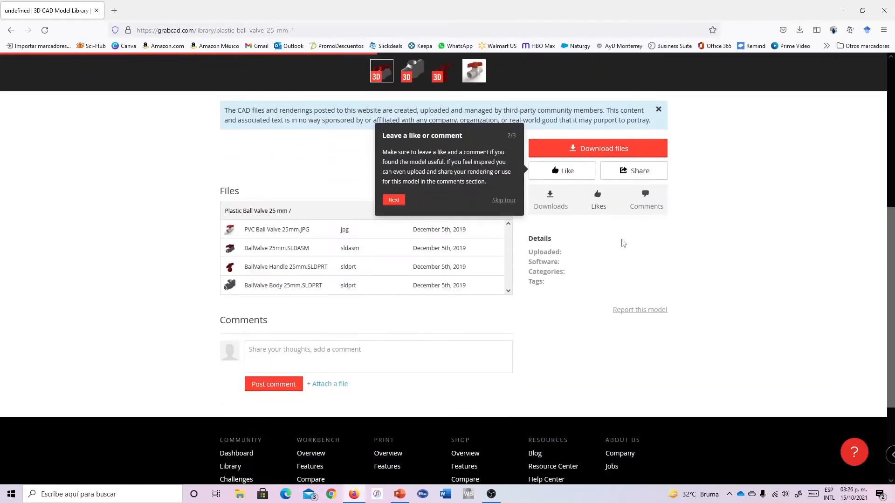
Step: Download the Plastic Ball Valve 25 mm files, choosing to save the zip archive to disk
{"action": "scroll", "coordinate": [536, 201], "scroll_direction": "up", "scroll_amount": 2}
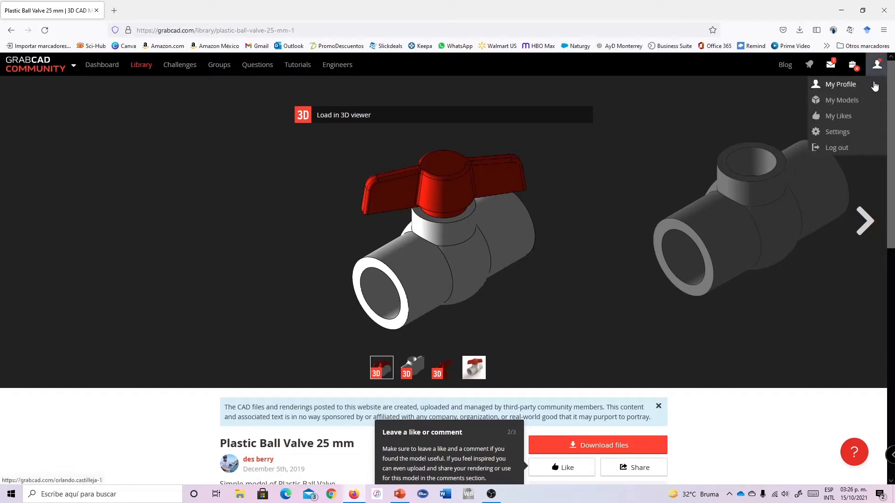
{"action": "scroll", "coordinate": [578, 365], "scroll_direction": "down", "scroll_amount": 3}
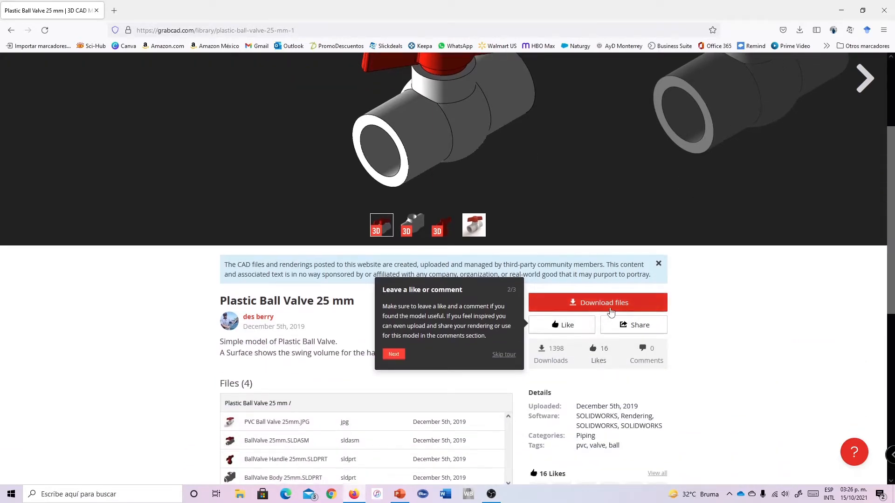
{"action": "left_click", "coordinate": [593, 303]}
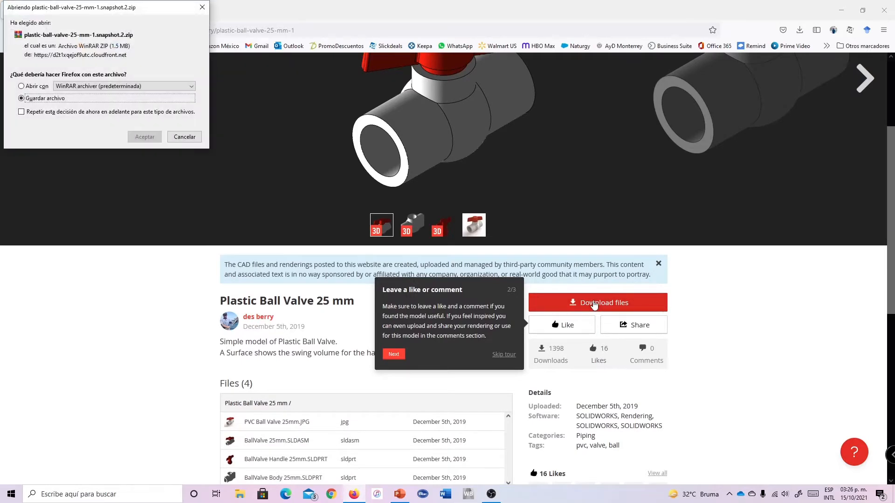
{"action": "left_click", "coordinate": [41, 98]}
{"action": "left_click", "coordinate": [141, 138]}
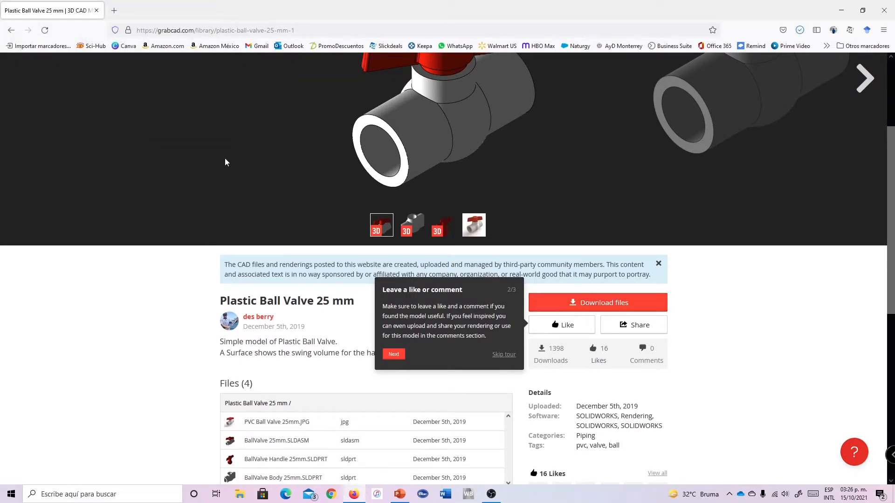
Step: Show the downloaded plastic-ball-valve zip in its folder and move it into the Simulation4 folder
{"action": "left_click", "coordinate": [801, 33]}
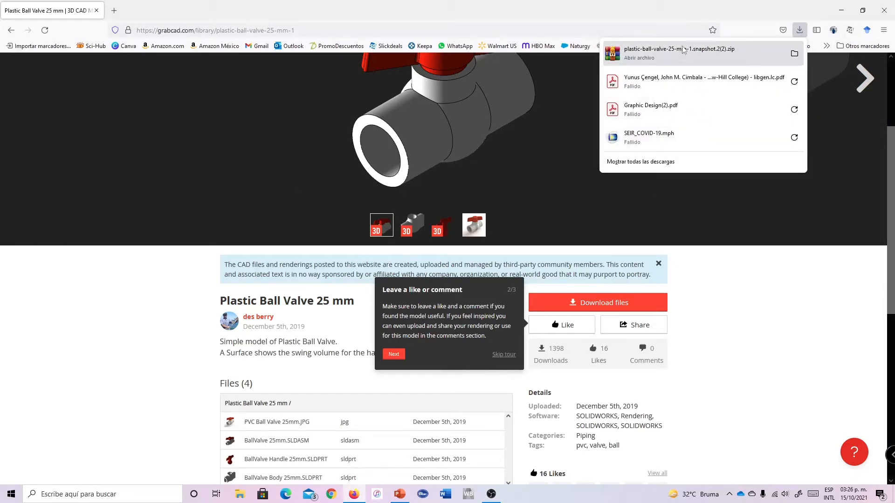
{"action": "left_click", "coordinate": [793, 55]}
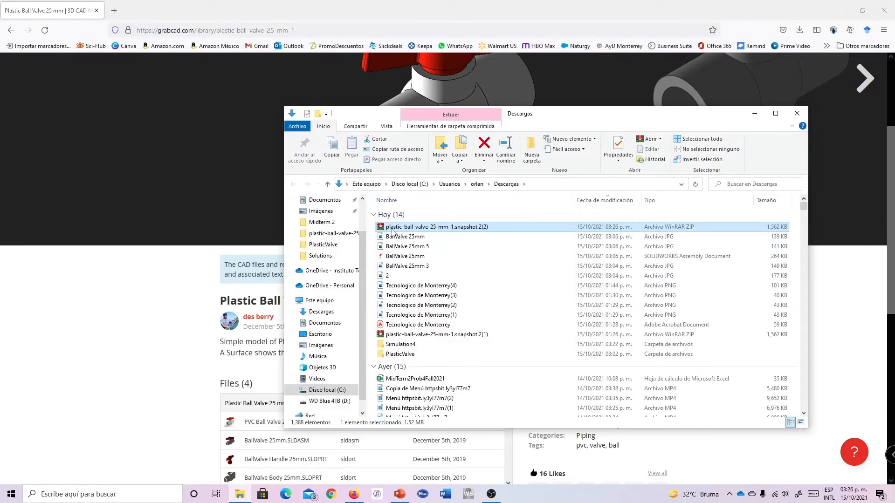
{"action": "left_click", "coordinate": [402, 347]}
{"action": "left_click_drag", "start_coordinate": [406, 231], "coordinate": [401, 349]}
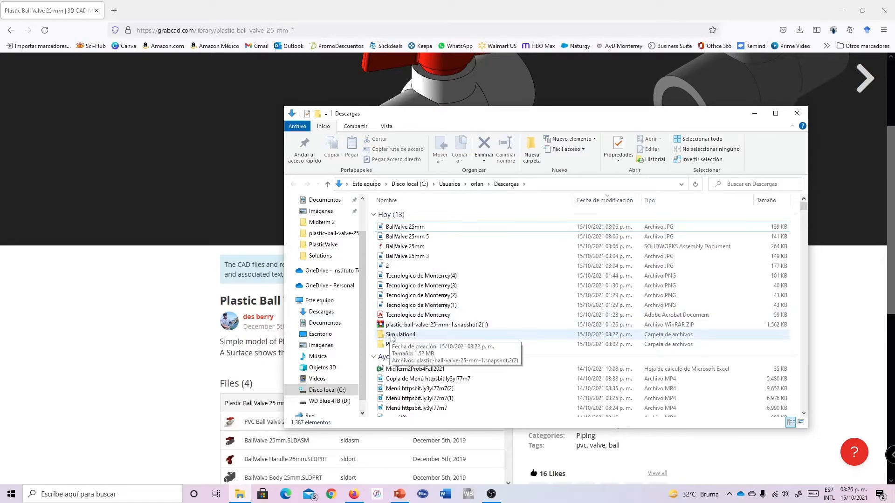
Step: Extract the plastic-ball-valve archive inside Simulation4 into a subfolder of the same name
{"action": "double_click", "coordinate": [392, 335]}
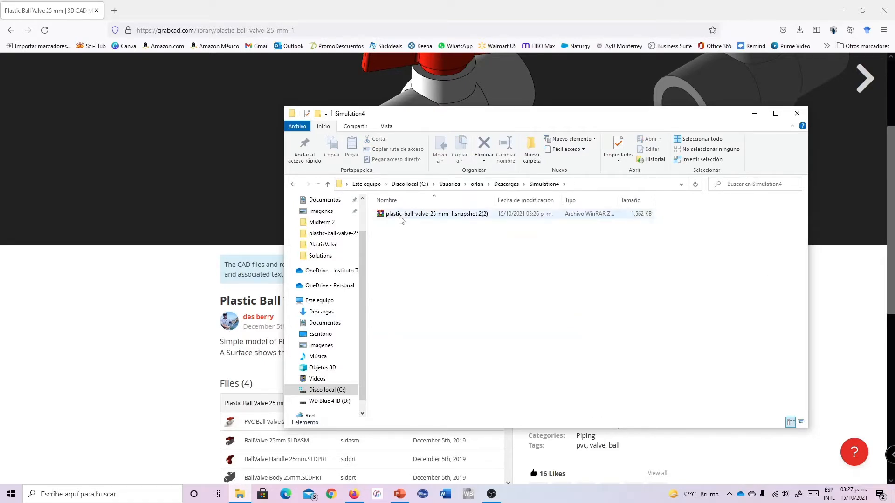
{"action": "right_click", "coordinate": [401, 218]}
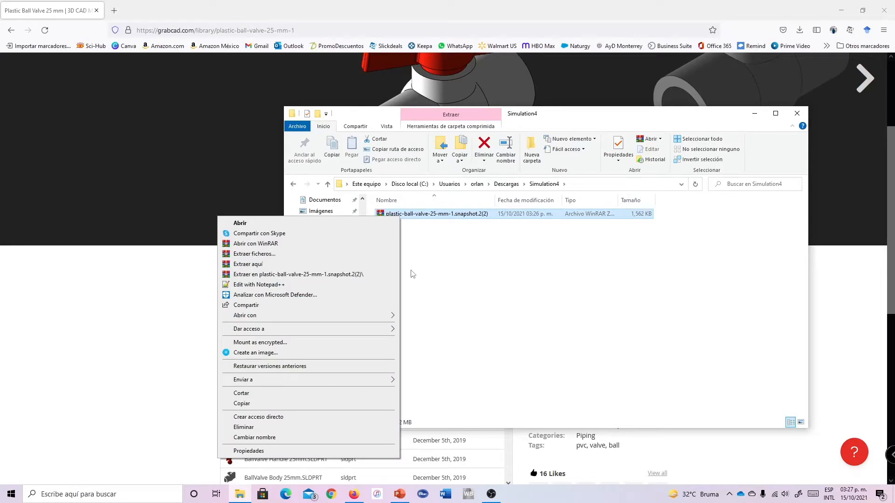
{"action": "left_click", "coordinate": [297, 274]}
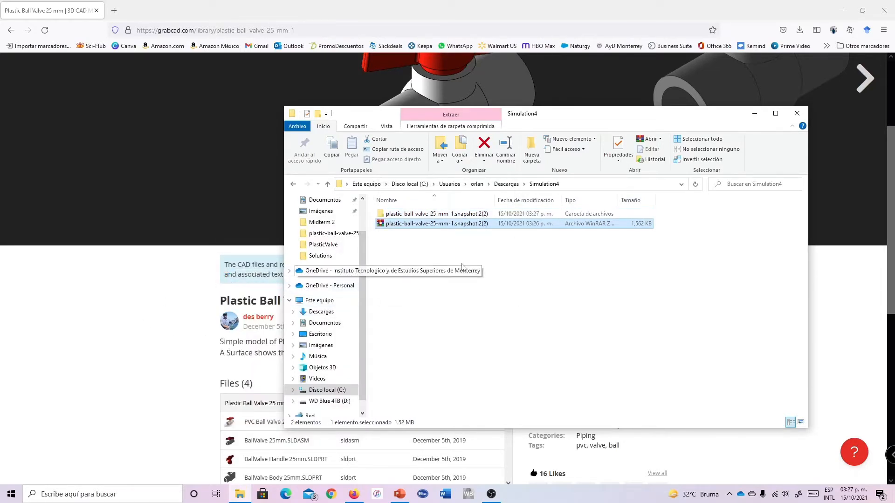
Step: Open the extracted folder, widen the file type column and open the BallValve 25mm assembly document in SOLIDWORKS
{"action": "double_click", "coordinate": [404, 214]}
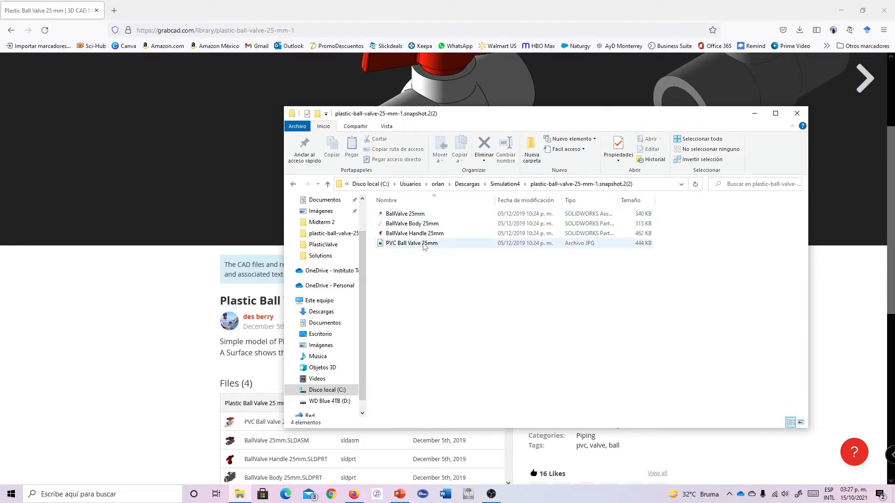
{"action": "left_click_drag", "start_coordinate": [619, 201], "coordinate": [695, 201]}
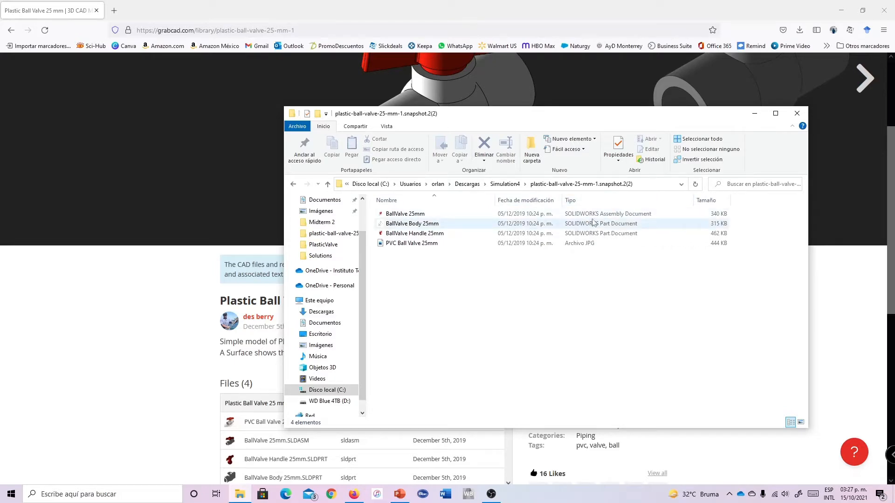
{"action": "left_click", "coordinate": [596, 217]}
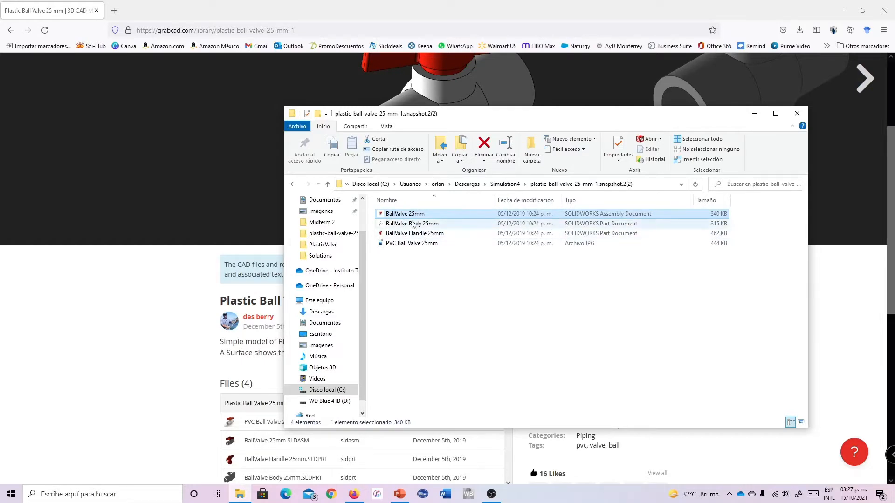
{"action": "left_click", "coordinate": [602, 226]}
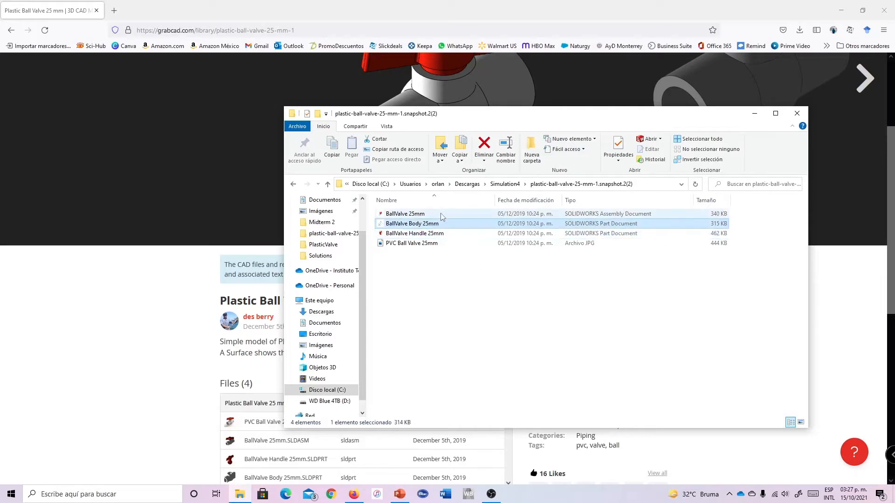
{"action": "left_click", "coordinate": [394, 264]}
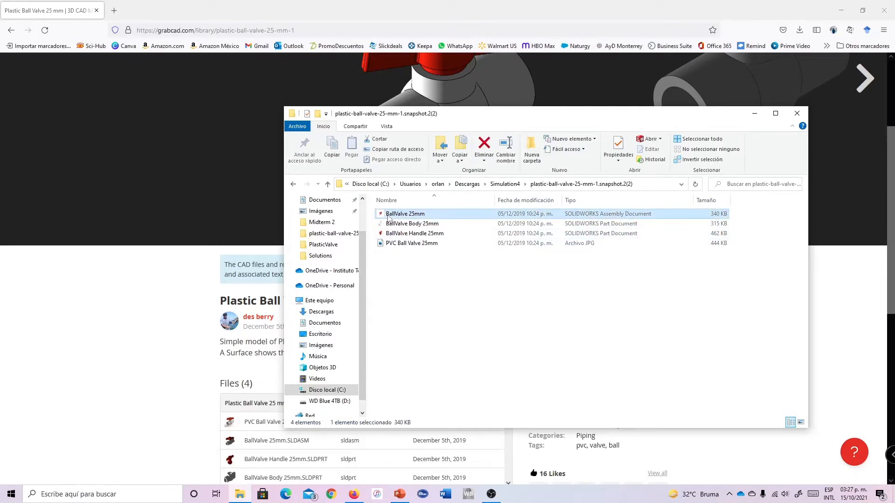
{"action": "right_click", "coordinate": [381, 219]}
{"action": "left_click", "coordinate": [378, 219]}
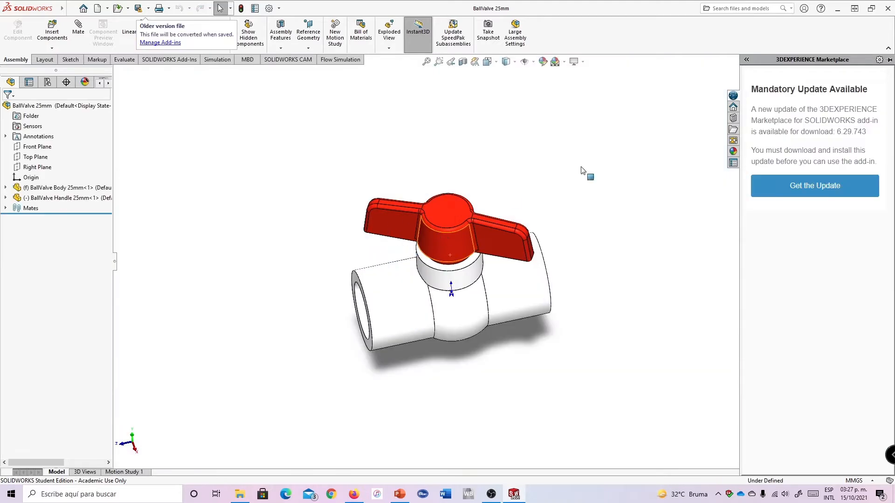
Step: Try turning the red handle on its stem and inspect the valve assembly from several angles
{"action": "middle_click_drag", "start_coordinate": [425, 170], "coordinate": [438, 186]}
{"action": "left_click_drag", "start_coordinate": [450, 181], "coordinate": [392, 230]}
{"action": "mouse_move", "coordinate": [643, 242]}
{"action": "middle_mouse_down"}
{"action": "mouse_move", "coordinate": [589, 228]}
{"action": "mouse_move", "coordinate": [659, 206]}
{"action": "mouse_move", "coordinate": [639, 168]}
{"action": "mouse_move", "coordinate": [563, 235]}
{"action": "mouse_move", "coordinate": [656, 244]}
{"action": "mouse_move", "coordinate": [653, 190]}
{"action": "mouse_move", "coordinate": [684, 167]}
{"action": "mouse_move", "coordinate": [635, 253]}
{"action": "mouse_move", "coordinate": [632, 230]}
{"action": "middle_mouse_up"}
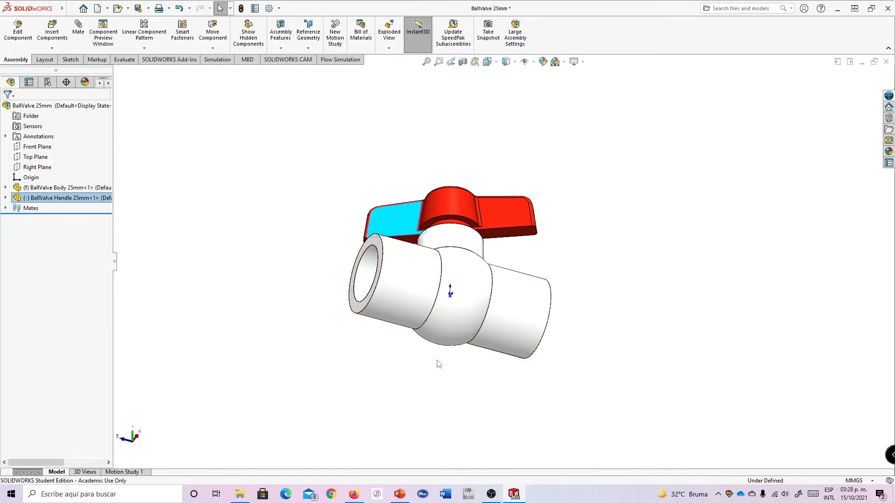
{"action": "middle_click_drag", "start_coordinate": [597, 238], "coordinate": [552, 300]}
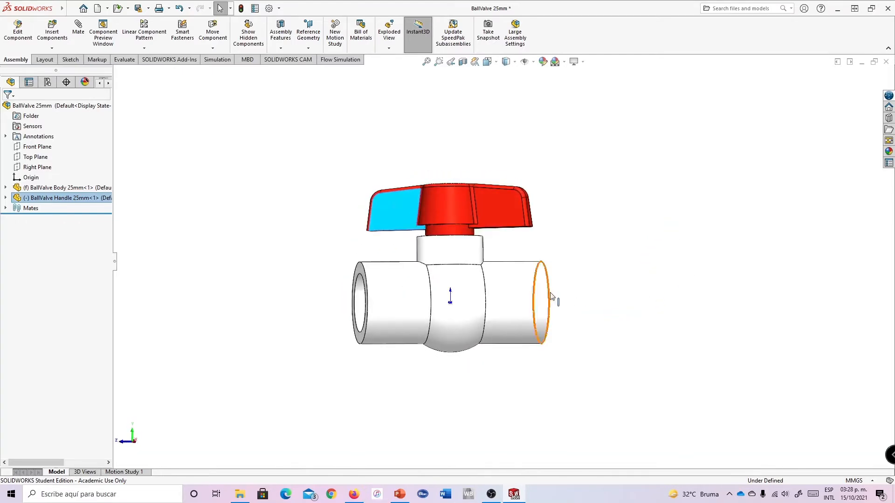
Step: Open the white BallValve Body 25mm part from the assembly and acknowledge the older version notice
{"action": "left_click", "coordinate": [523, 298]}
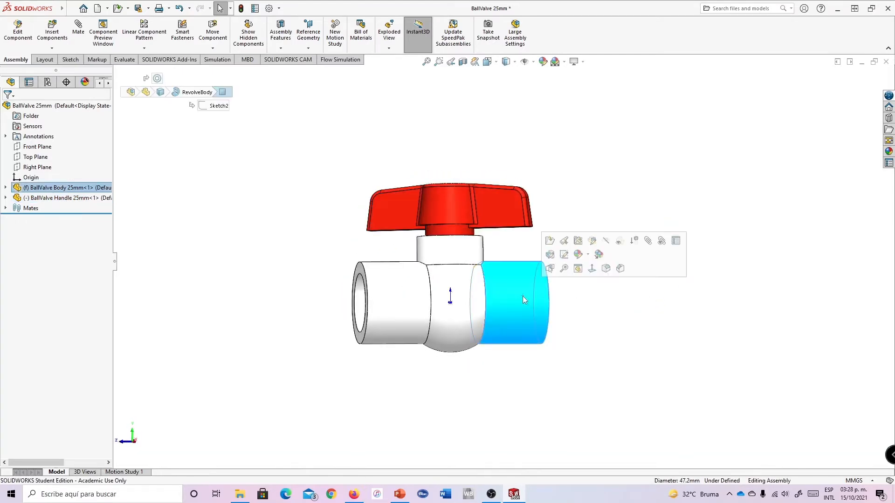
{"action": "left_click", "coordinate": [550, 241]}
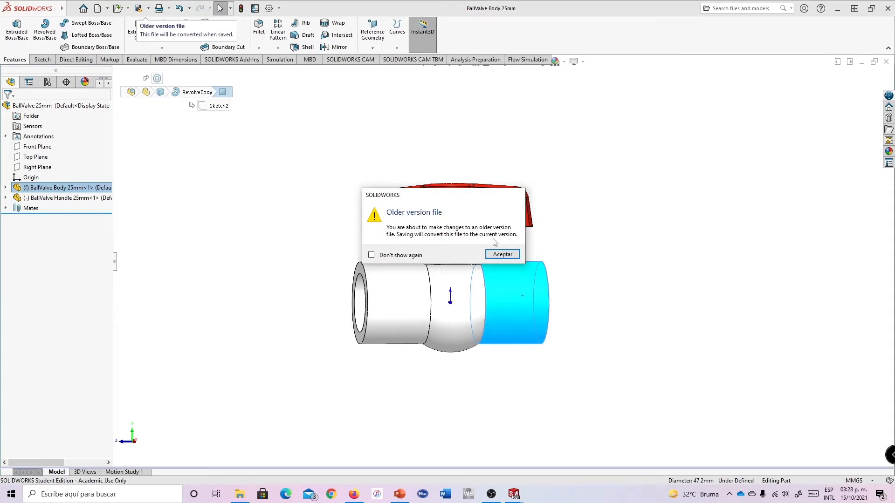
{"action": "left_click", "coordinate": [511, 258]}
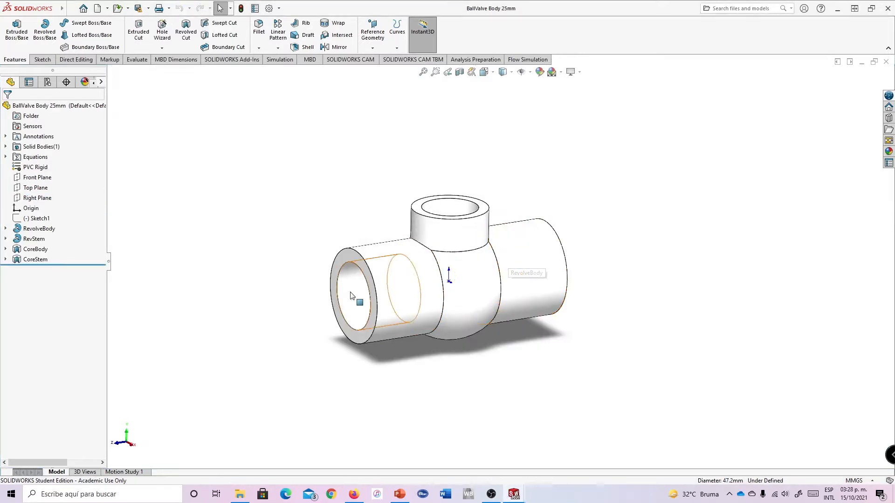
Step: Inspect the valve body, select its Top Plane and orient the view normal to that plane
{"action": "middle_click_drag", "start_coordinate": [663, 259], "coordinate": [416, 281]}
{"action": "middle_click_drag", "start_coordinate": [180, 210], "coordinate": [264, 212]}
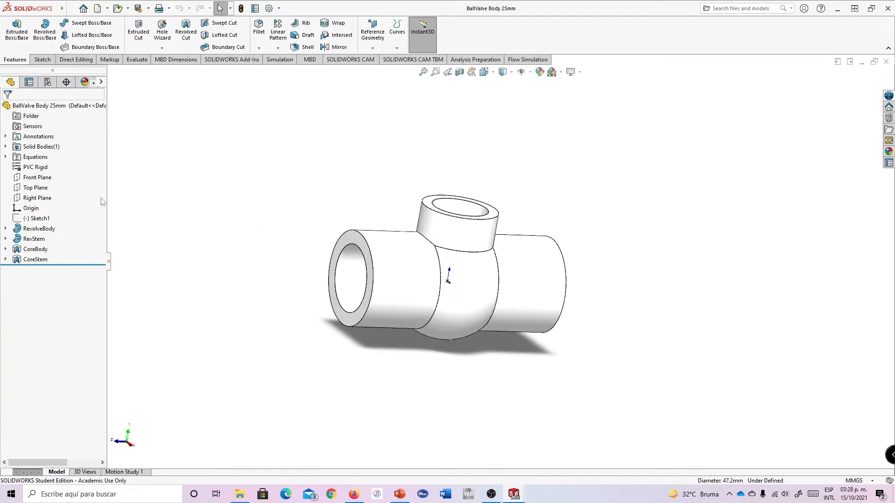
{"action": "left_click", "coordinate": [33, 189]}
{"action": "mouse_move", "coordinate": [595, 242]}
{"action": "middle_mouse_down"}
{"action": "mouse_move", "coordinate": [589, 256]}
{"action": "mouse_move", "coordinate": [581, 248]}
{"action": "middle_mouse_up"}
{"action": "left_click", "coordinate": [27, 188]}
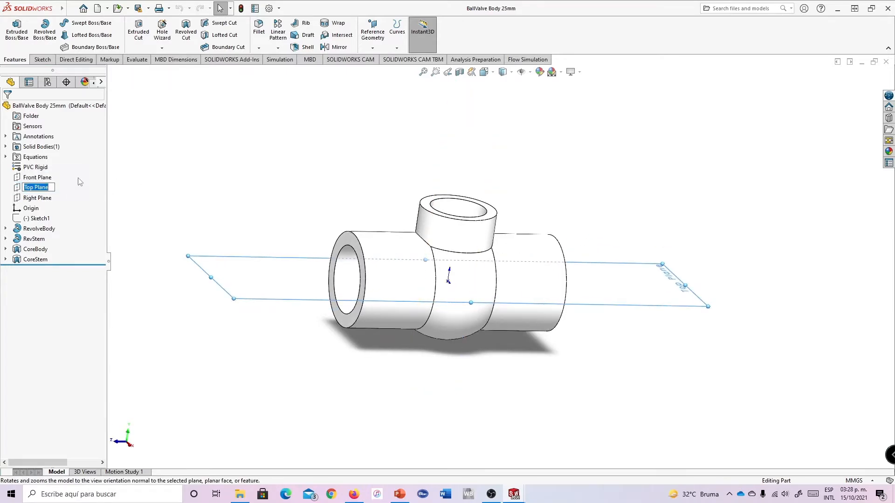
{"action": "left_click", "coordinate": [16, 188]}
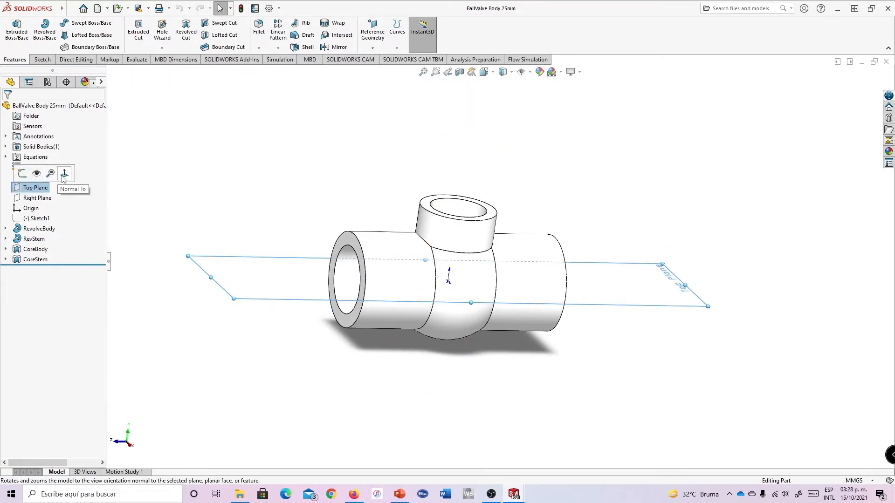
{"action": "left_click", "coordinate": [64, 177]}
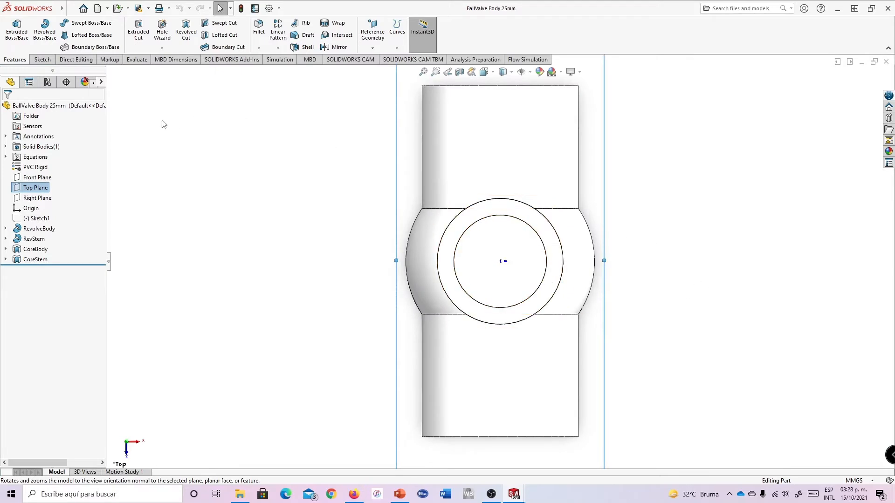
Step: Sketch two circles of about 3.6 and 3.7 mm radius on the Top Plane, centred on the pipe axis about 34 mm either side of the origin
{"action": "left_click", "coordinate": [41, 60]}
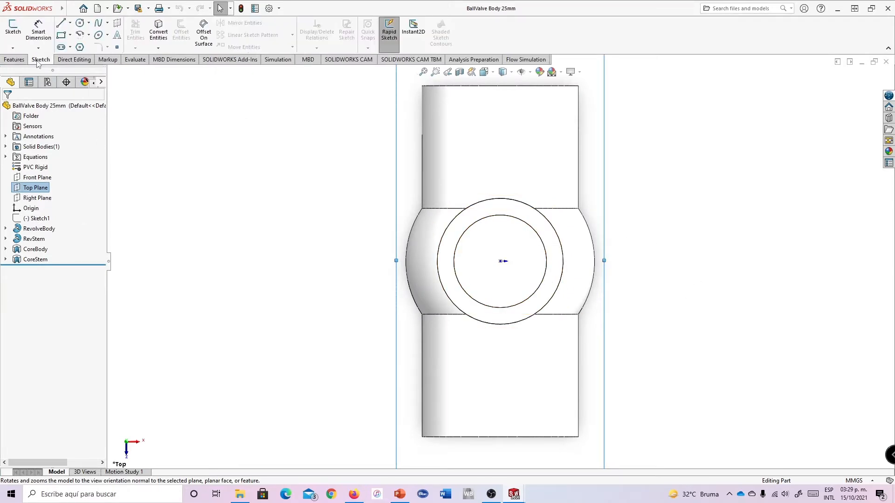
{"action": "left_click", "coordinate": [80, 26]}
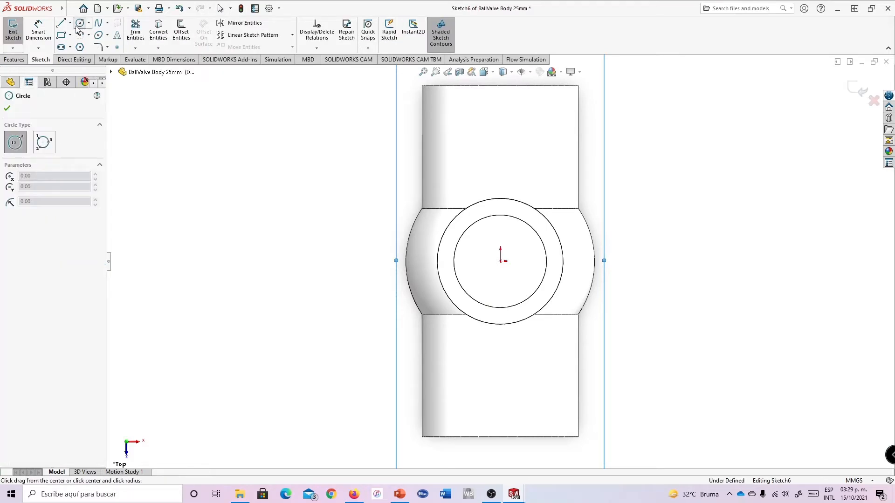
{"action": "left_click", "coordinate": [501, 149]}
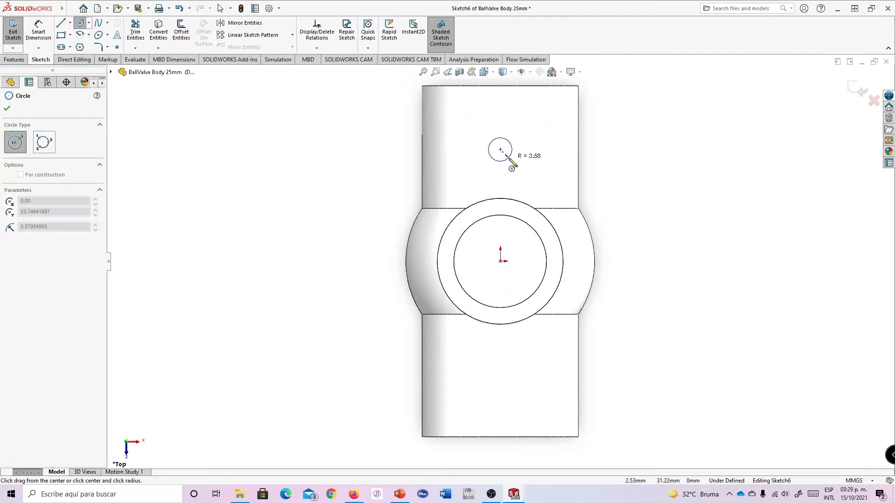
{"action": "left_click", "coordinate": [511, 158]}
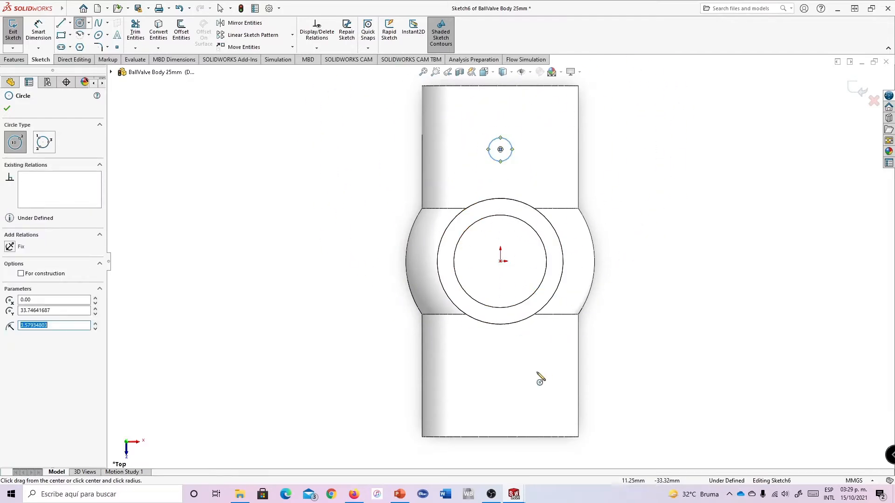
{"action": "left_click", "coordinate": [500, 374]}
{"action": "left_click", "coordinate": [511, 382]}
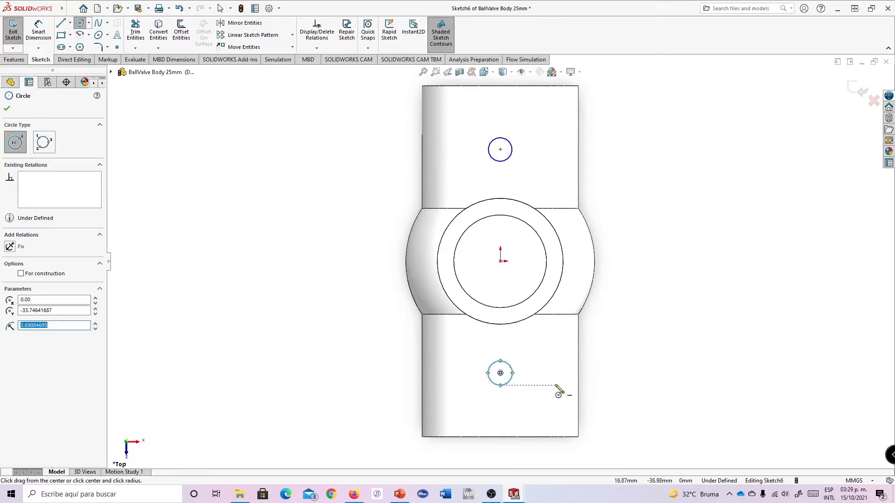
{"action": "left_click", "coordinate": [7, 108]}
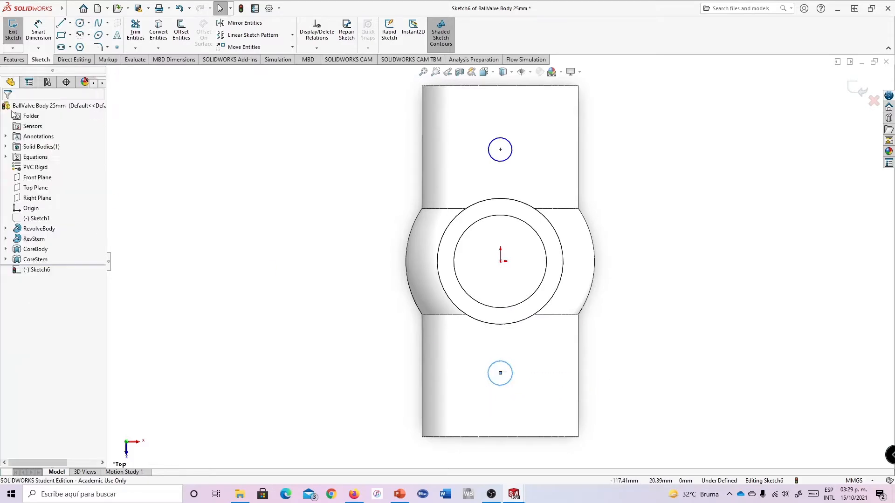
Step: Dimension both sketch circles to a diameter of 4 mm
{"action": "left_click", "coordinate": [39, 32]}
{"action": "left_click", "coordinate": [513, 151]}
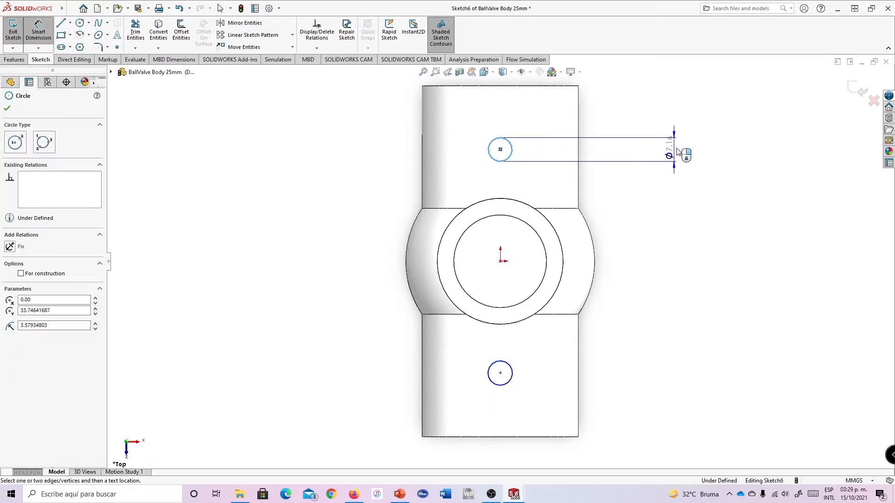
{"action": "left_click", "coordinate": [714, 150]}
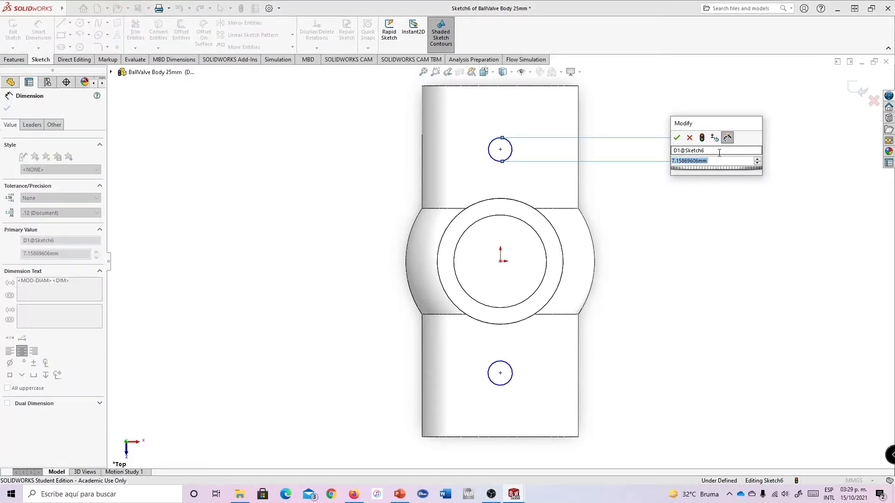
{"action": "type", "text": "4"}
{"action": "key", "text": "Return"}
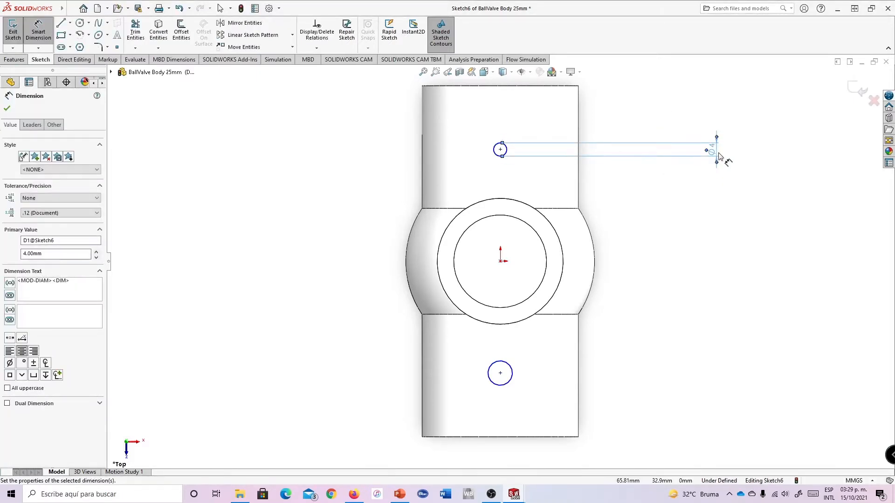
{"action": "left_click", "coordinate": [512, 375]}
{"action": "left_click", "coordinate": [720, 371]}
{"action": "type", "text": "4"}
{"action": "key", "text": "Return"}
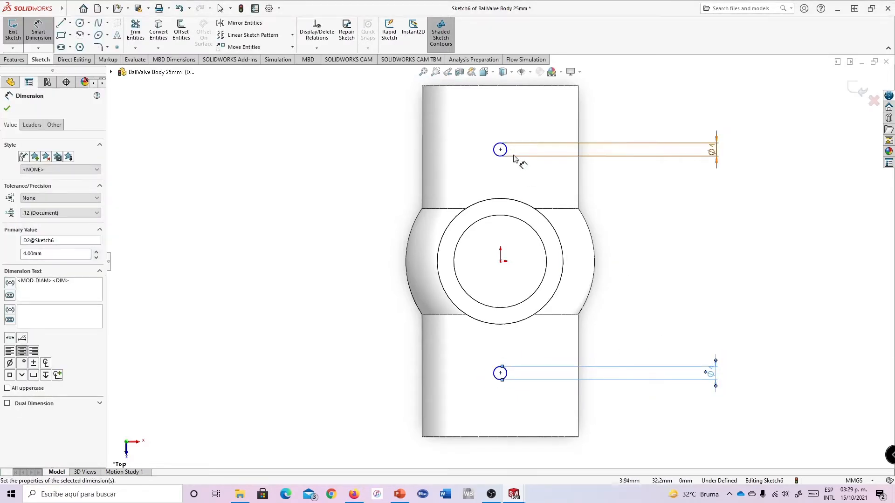
Step: Dimension the centre of each circle 35 mm from the origin, one on either side along the pipe axis
{"action": "left_click", "coordinate": [500, 150]}
{"action": "left_click", "coordinate": [501, 262]}
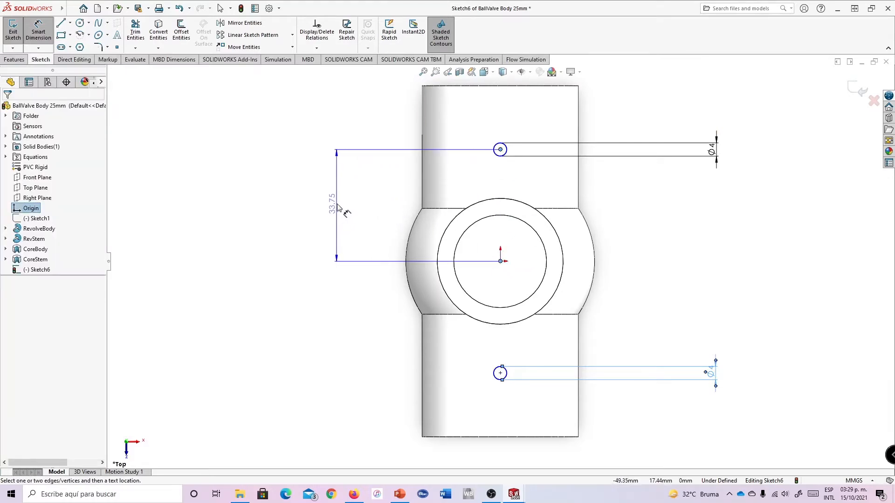
{"action": "left_click", "coordinate": [340, 208]}
{"action": "type", "text": "35"}
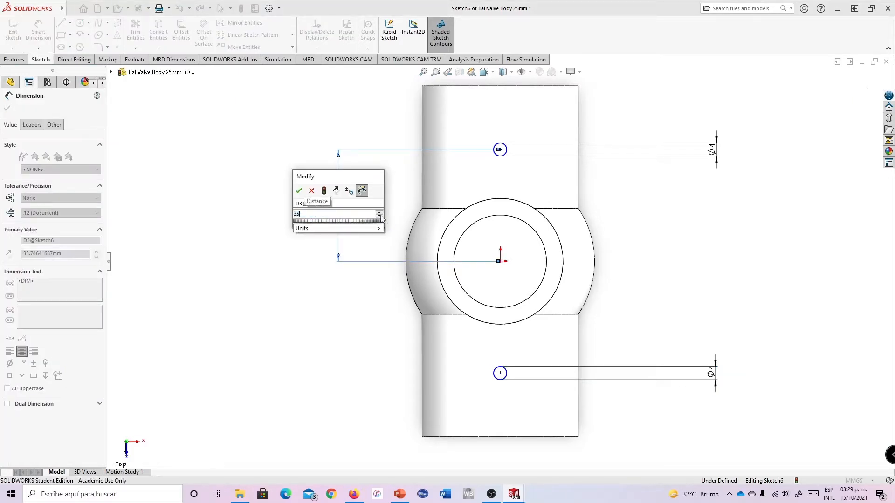
{"action": "key", "text": "Return"}
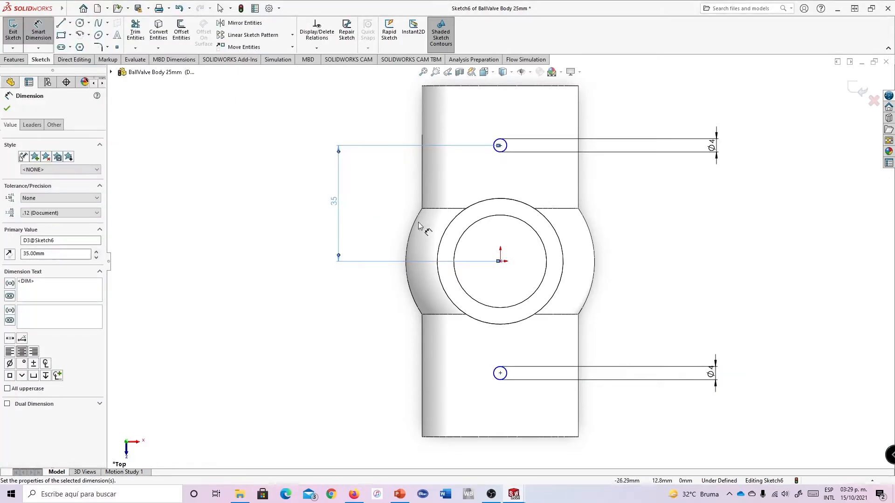
{"action": "left_click", "coordinate": [501, 373]}
{"action": "left_click", "coordinate": [502, 263]}
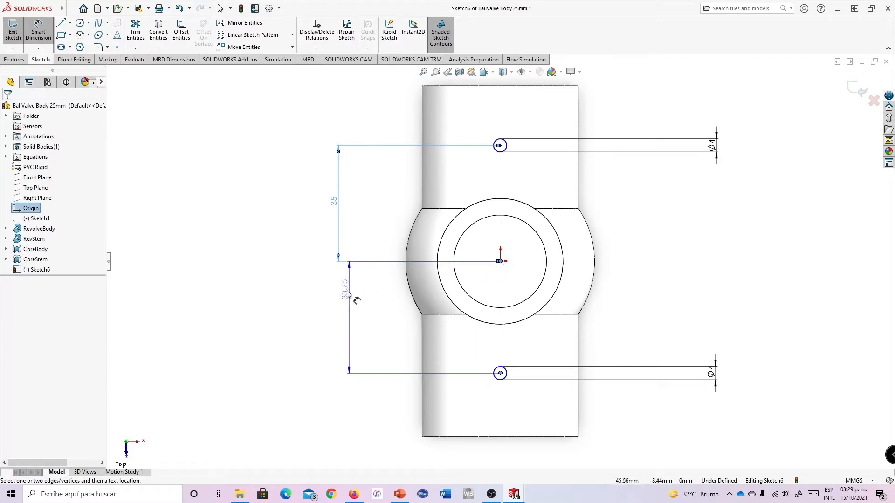
{"action": "left_click", "coordinate": [334, 298]}
{"action": "type", "text": "35"}
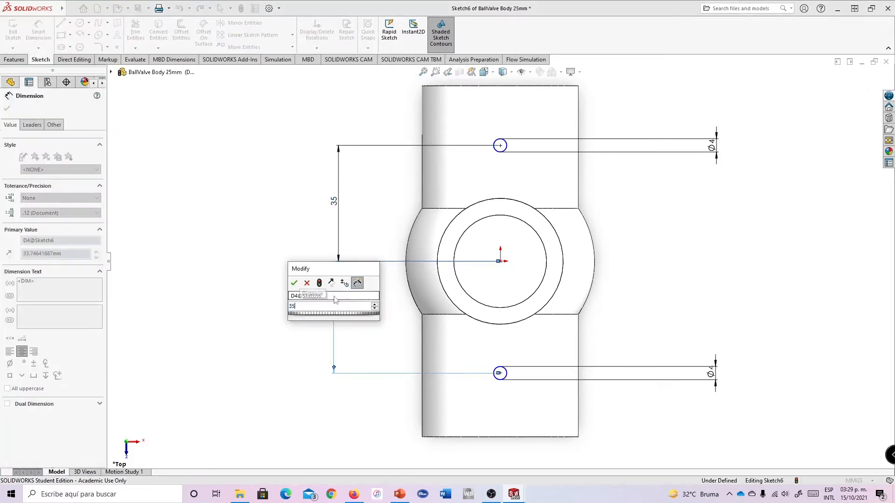
{"action": "key", "text": "Return"}
{"action": "left_click", "coordinate": [7, 108]}
Step: Try a boss extrusion of the two circles starting from a 20 mm offset above the sketch plane, viewed in isometric
{"action": "left_click", "coordinate": [493, 73]}
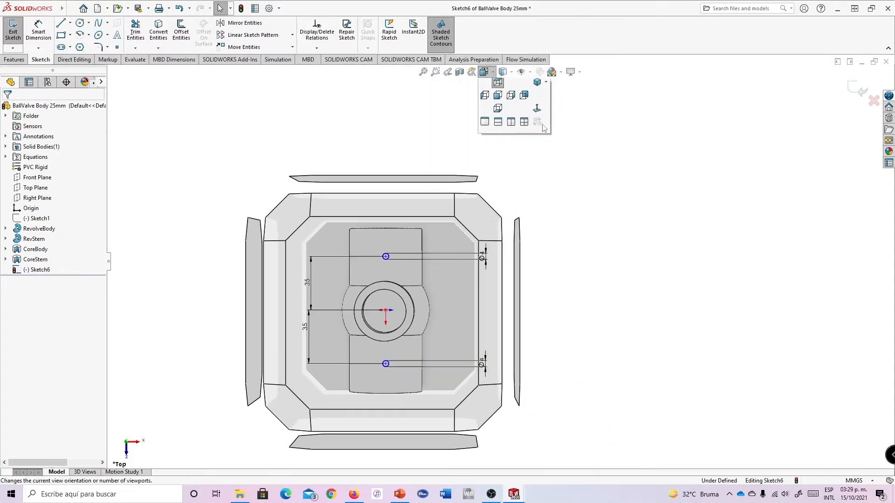
{"action": "left_click", "coordinate": [540, 98]}
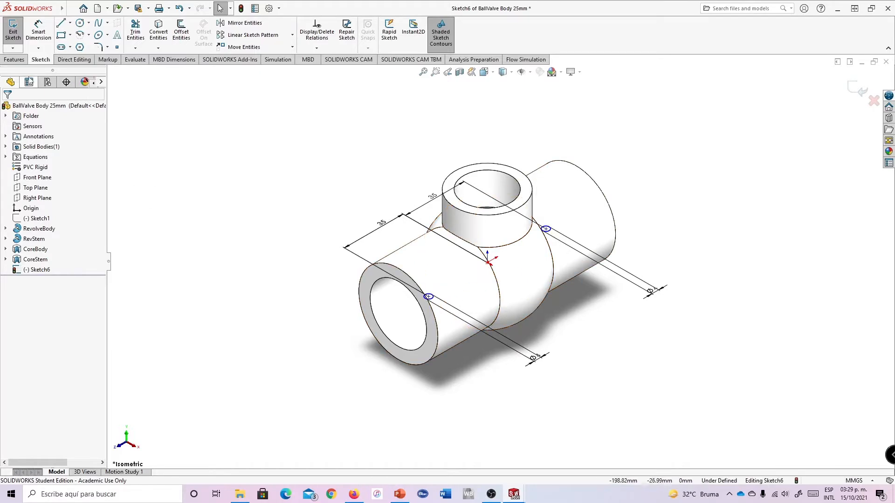
{"action": "left_click", "coordinate": [15, 60]}
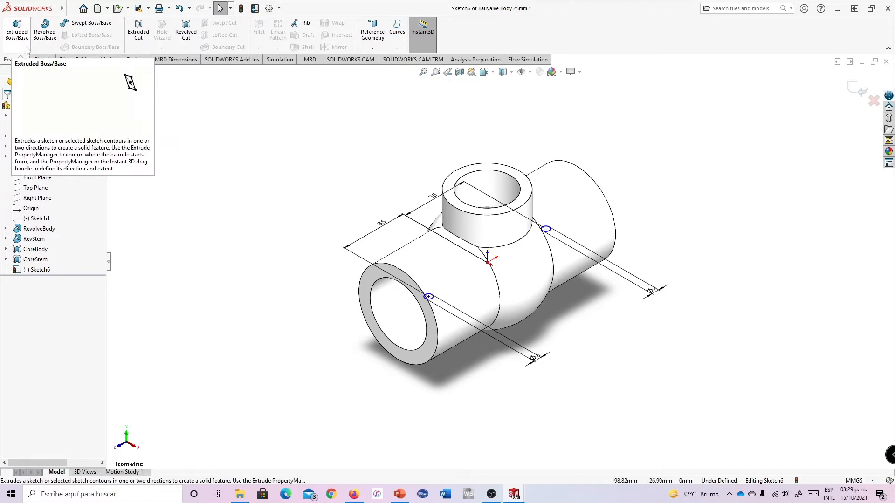
{"action": "left_click", "coordinate": [24, 41]}
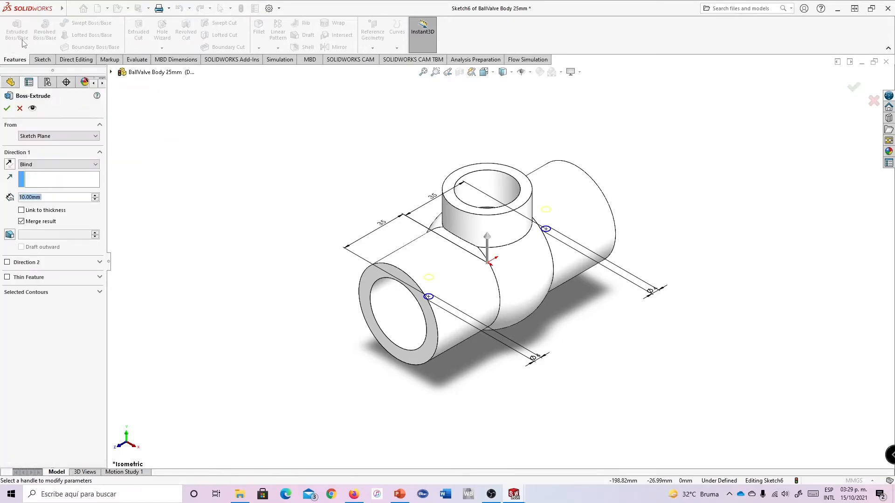
{"action": "left_click", "coordinate": [33, 138]}
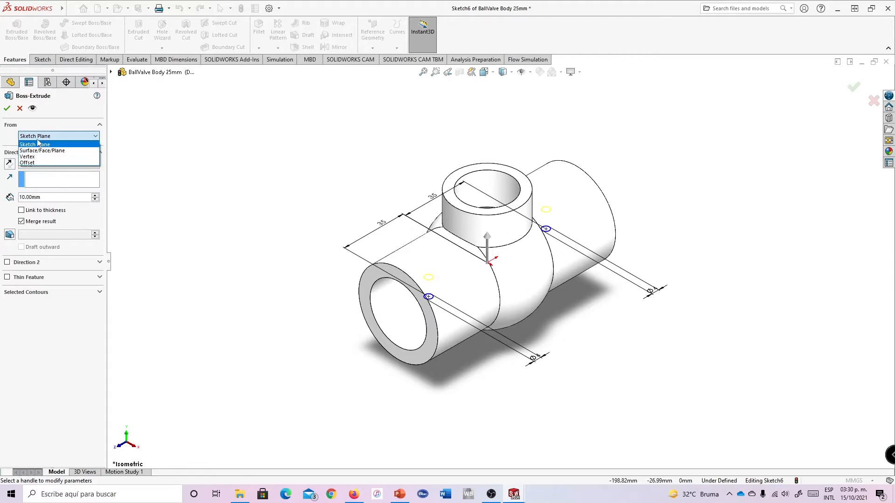
{"action": "left_click", "coordinate": [34, 163]}
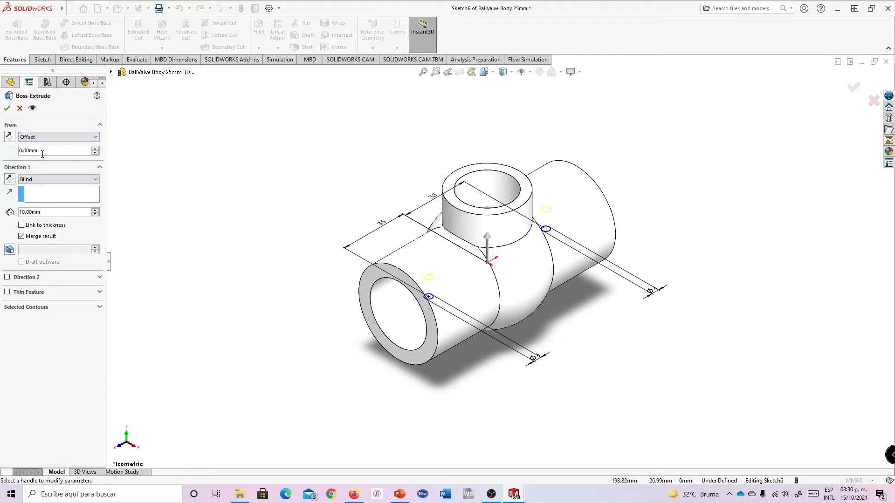
{"action": "type", "text": "20"}
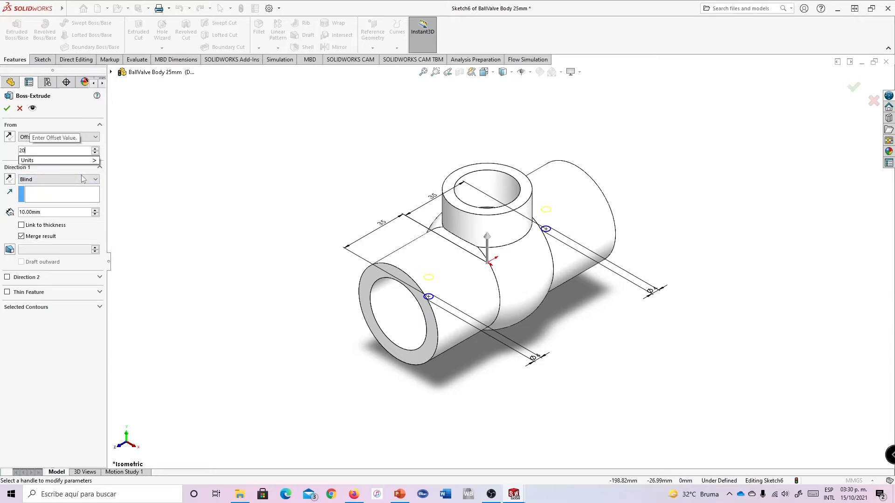
{"action": "key", "text": "BackSpace"}
{"action": "key", "text": "BackSpace"}
{"action": "type", "text": "20"}
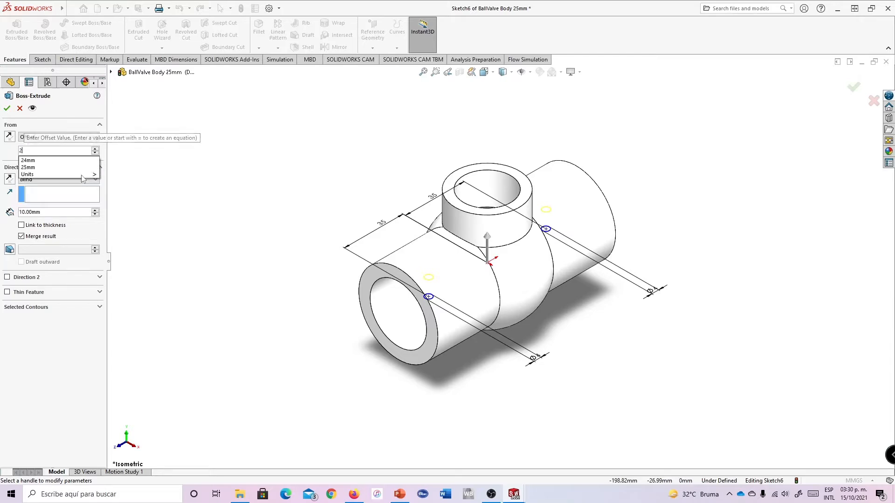
{"action": "key", "text": "Return"}
{"action": "middle_click_drag", "start_coordinate": [634, 186], "coordinate": [629, 163]}
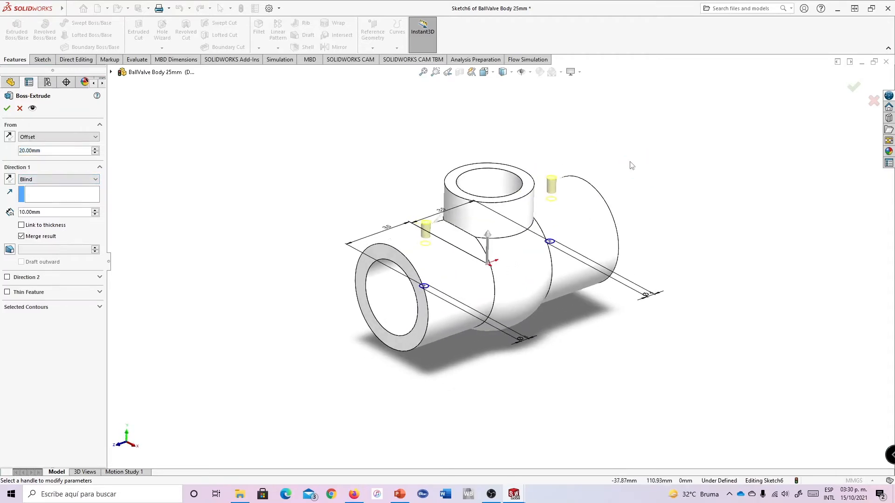
Step: Make the trial extrusion a one-direction thin feature with a 1 mm wall thickness
{"action": "left_click", "coordinate": [7, 292]}
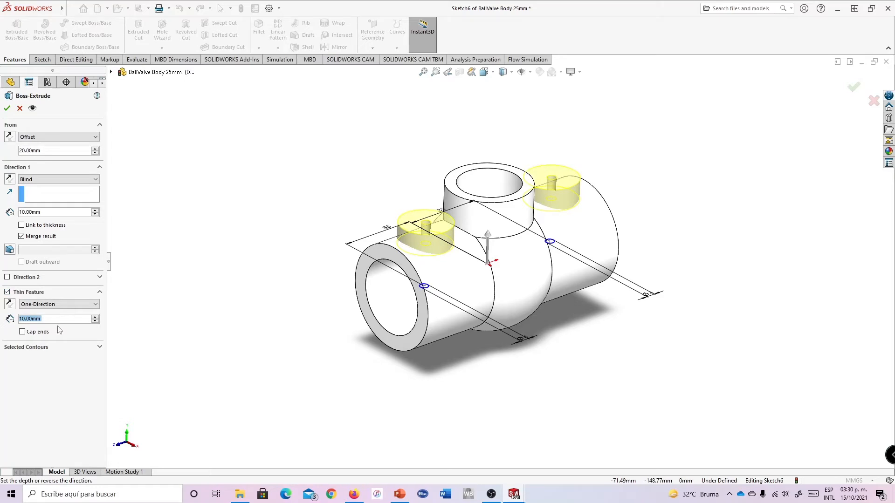
{"action": "type", "text": "1"}
{"action": "key", "text": "Return"}
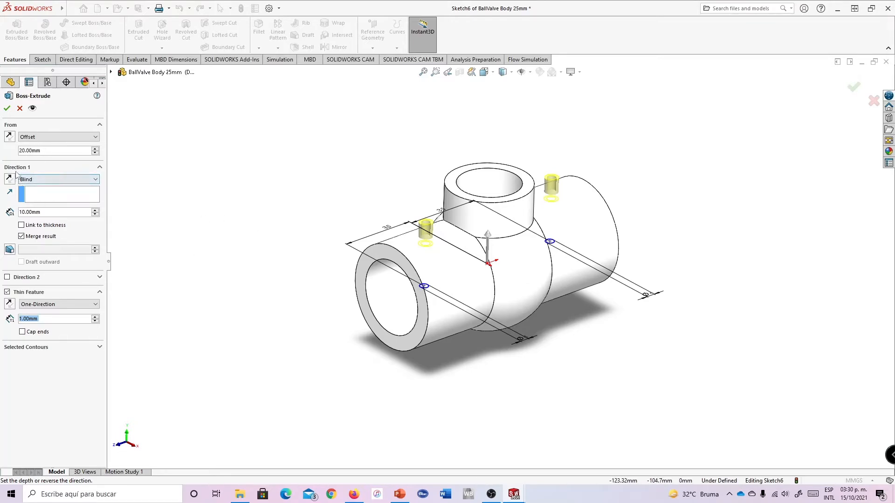
Step: Reverse the start offset of the trial extrusion and end it Up To Surface at the outer face of the pipe
{"action": "left_click", "coordinate": [10, 137]}
{"action": "middle_click_drag", "start_coordinate": [233, 205], "coordinate": [252, 174]}
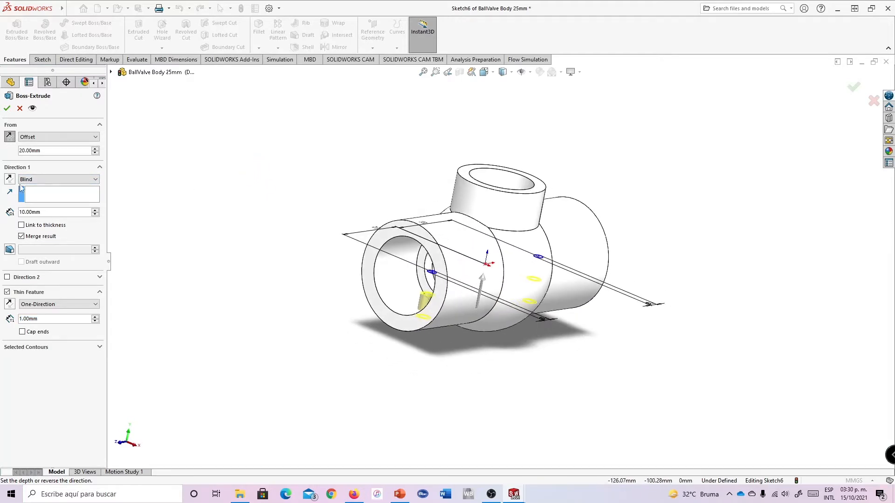
{"action": "left_click", "coordinate": [35, 180]}
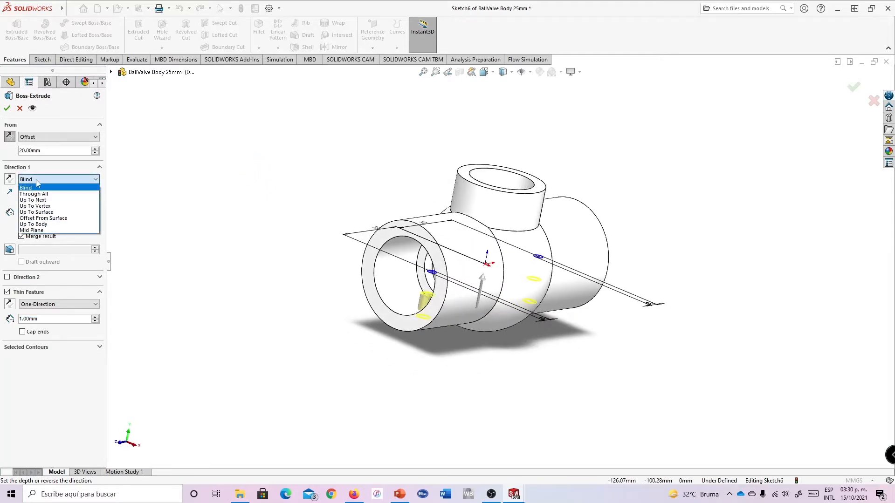
{"action": "left_click", "coordinate": [44, 212]}
{"action": "middle_click_drag", "start_coordinate": [233, 247], "coordinate": [419, 300]}
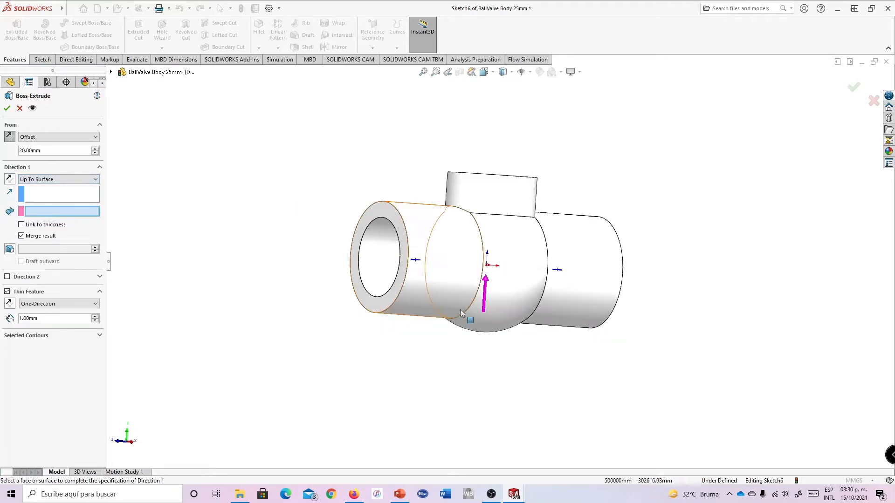
{"action": "left_click", "coordinate": [418, 300]}
{"action": "middle_click_drag", "start_coordinate": [733, 293], "coordinate": [769, 326]}
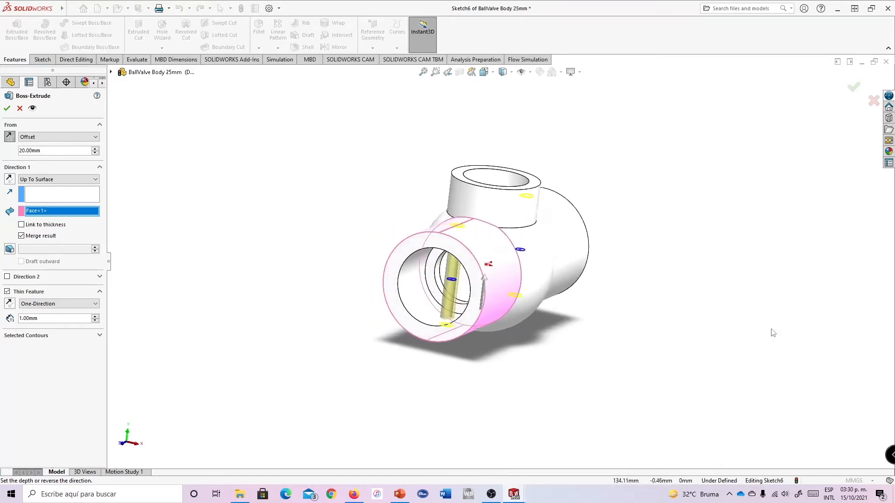
Step: Try a 40 mm start offset on both sides of the sketch plane for the up-to-surface extrusion, and cancel the extrusion
{"action": "left_click", "coordinate": [10, 138]}
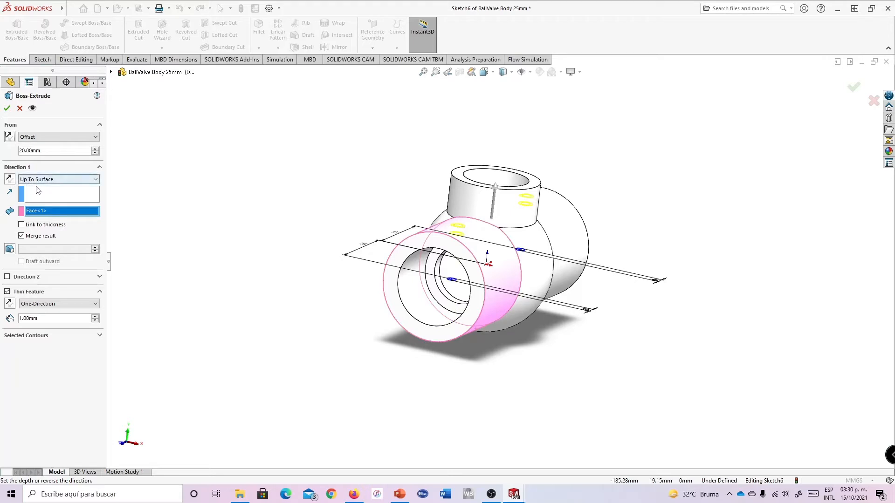
{"action": "double_click", "coordinate": [37, 151]}
{"action": "type", "text": "40"}
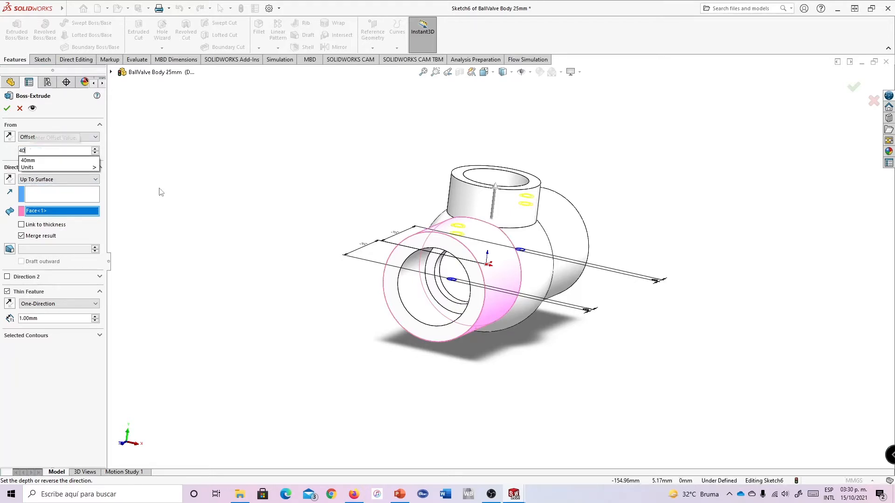
{"action": "key", "text": "Return"}
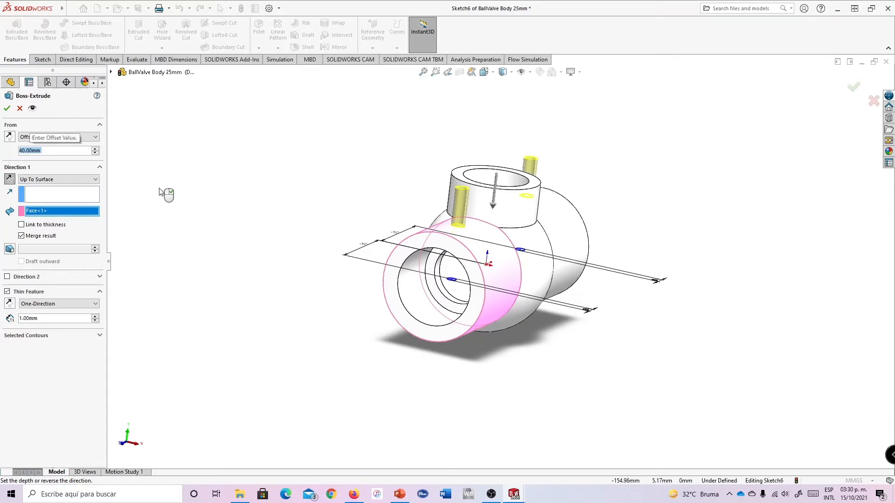
{"action": "left_click", "coordinate": [7, 139]}
{"action": "mouse_move", "coordinate": [601, 272]}
{"action": "middle_mouse_down"}
{"action": "mouse_move", "coordinate": [603, 259]}
{"action": "mouse_move", "coordinate": [581, 266]}
{"action": "mouse_move", "coordinate": [598, 271]}
{"action": "mouse_move", "coordinate": [594, 279]}
{"action": "middle_mouse_up"}
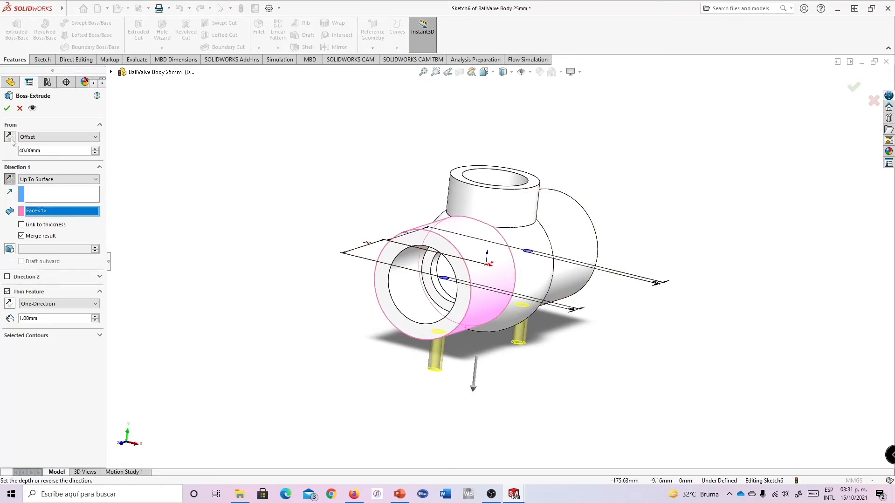
{"action": "left_click", "coordinate": [20, 108]}
Step: Start a boss extrusion of the two circles with a 30 mm start offset from the sketch plane
{"action": "middle_click_drag", "start_coordinate": [629, 223], "coordinate": [620, 205]}
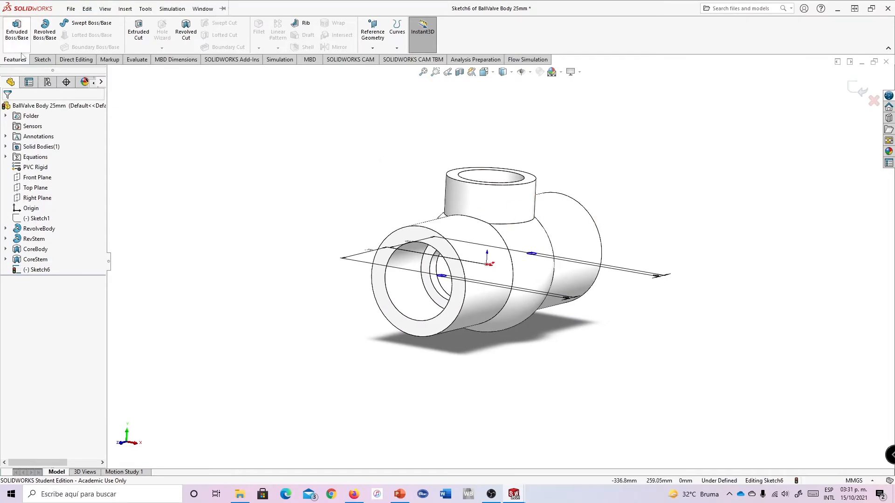
{"action": "mouse_move", "coordinate": [602, 188]}
{"action": "middle_mouse_down"}
{"action": "mouse_move", "coordinate": [613, 189]}
{"action": "mouse_move", "coordinate": [604, 193]}
{"action": "middle_mouse_up"}
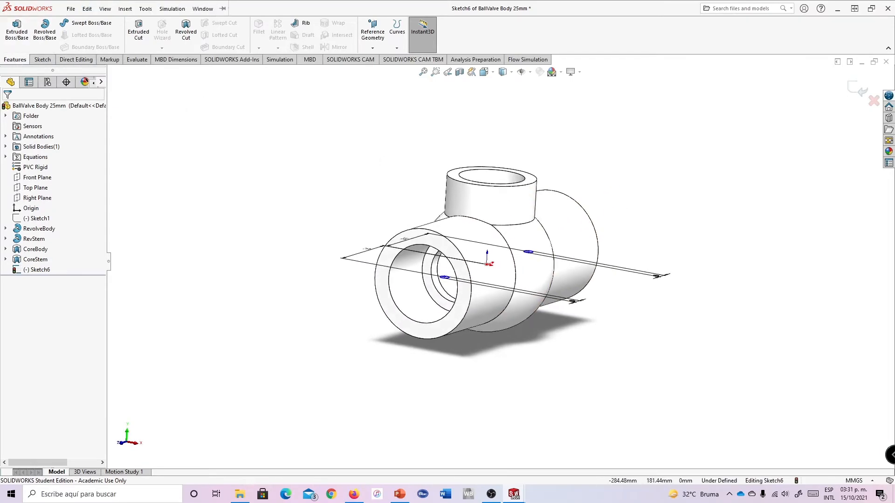
{"action": "left_click", "coordinate": [22, 36]}
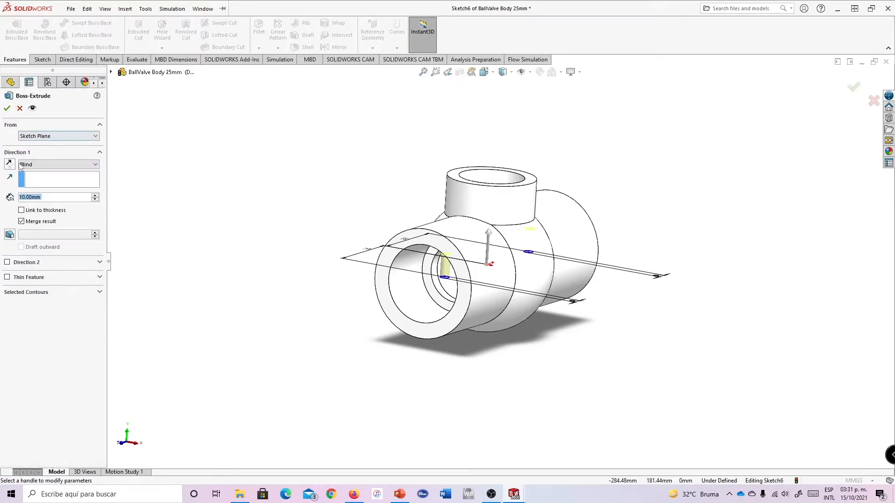
{"action": "left_click", "coordinate": [36, 137]}
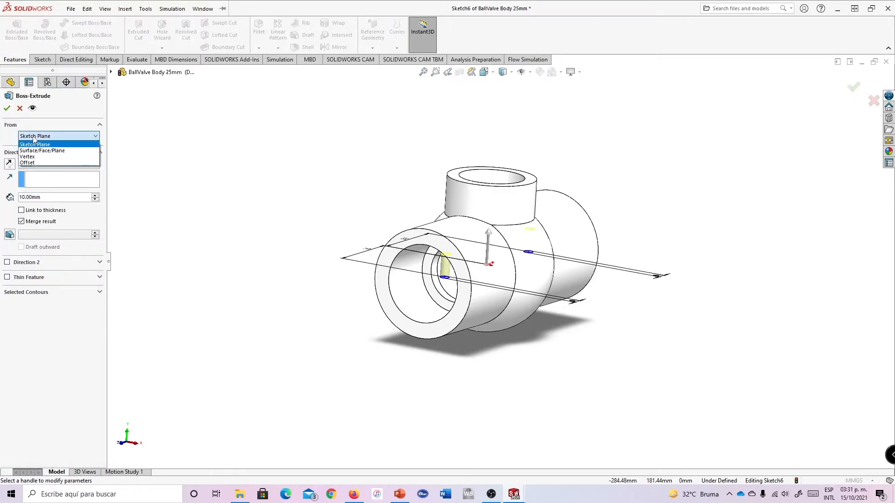
{"action": "left_click", "coordinate": [36, 163]}
{"action": "left_click", "coordinate": [46, 152]}
{"action": "type", "text": "30"}
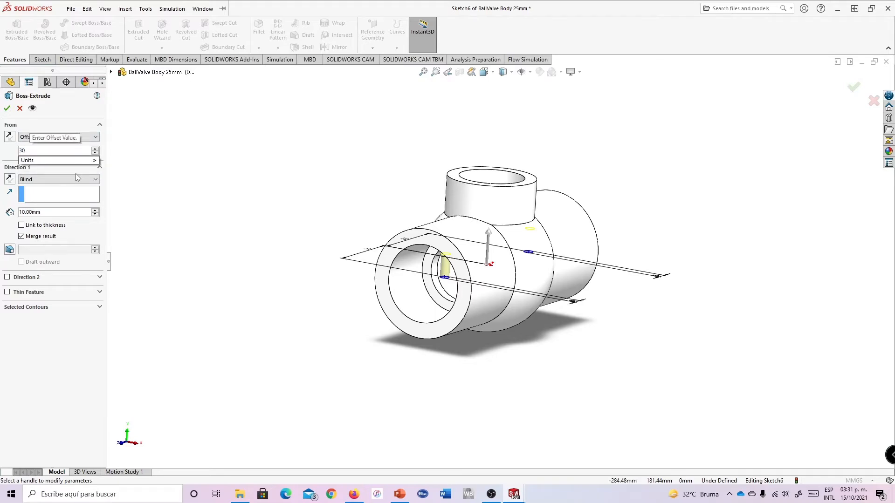
{"action": "key", "text": "Return"}
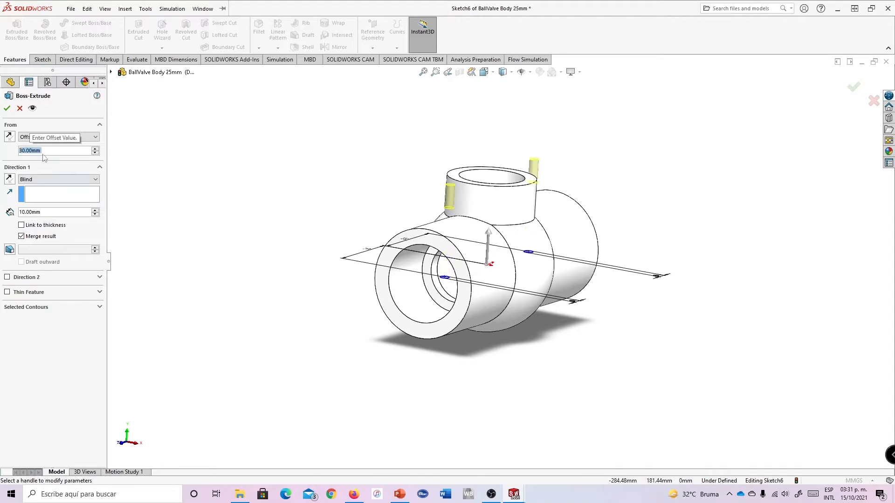
Step: End the extrusion Up To Surface at the outer face of the front pipe end and reverse the start offset to below the body
{"action": "left_click", "coordinate": [37, 180]}
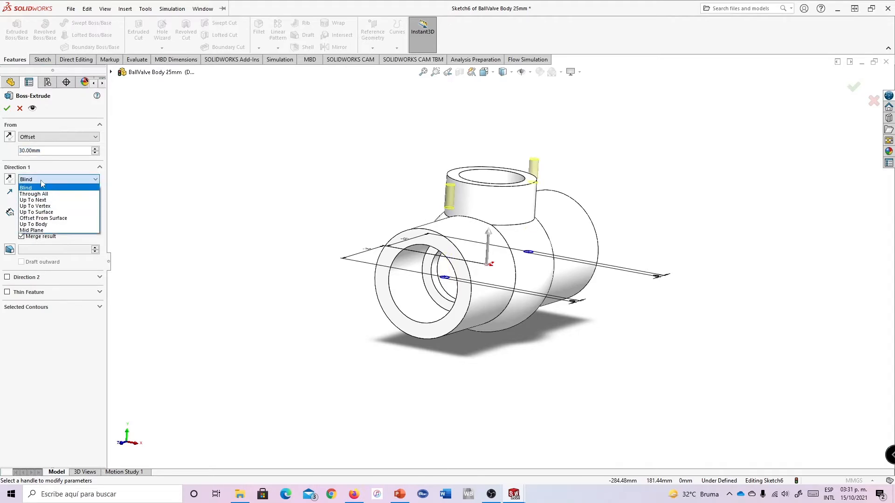
{"action": "left_click", "coordinate": [43, 213]}
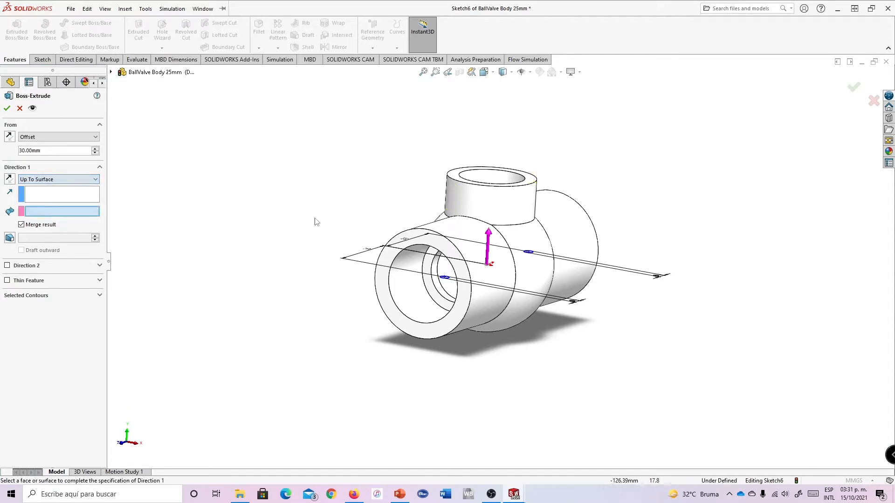
{"action": "left_click", "coordinate": [469, 323]}
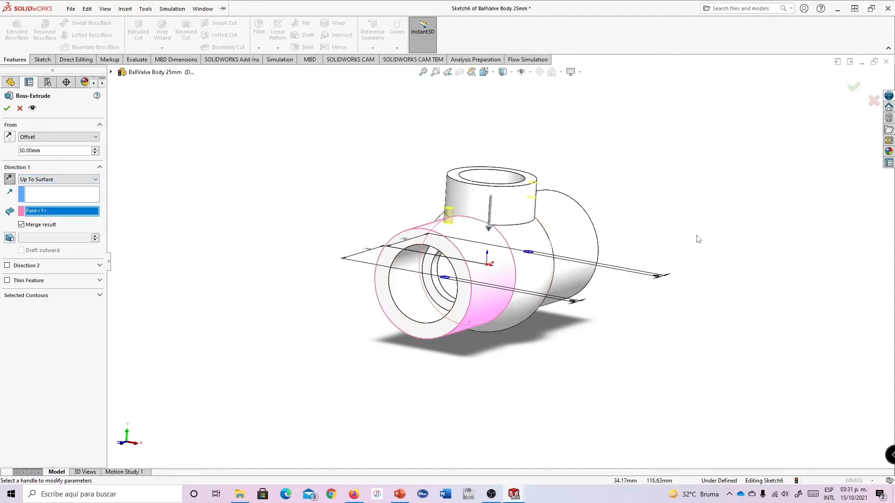
{"action": "left_click", "coordinate": [13, 139]}
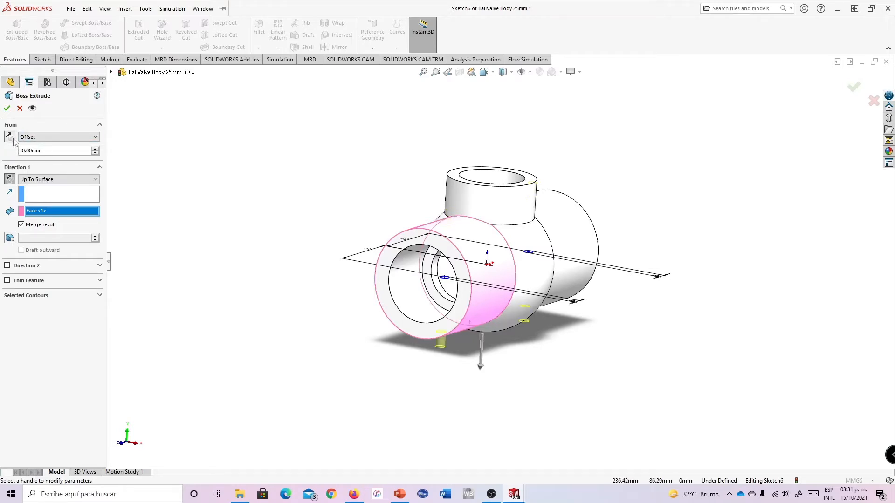
{"action": "left_click", "coordinate": [11, 139]}
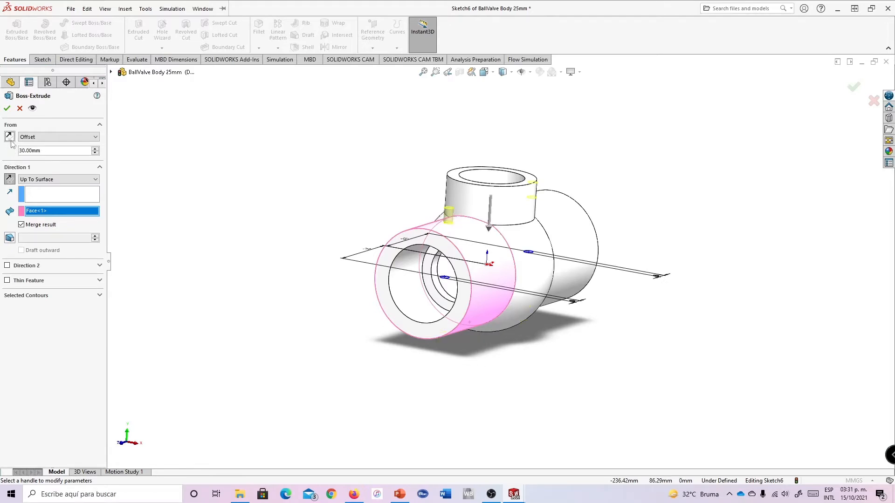
{"action": "left_click", "coordinate": [13, 140]}
Step: Examine the previewed bosses from the side and up close where they meet the underside of the pipe
{"action": "middle_click_drag", "start_coordinate": [713, 205], "coordinate": [653, 231]}
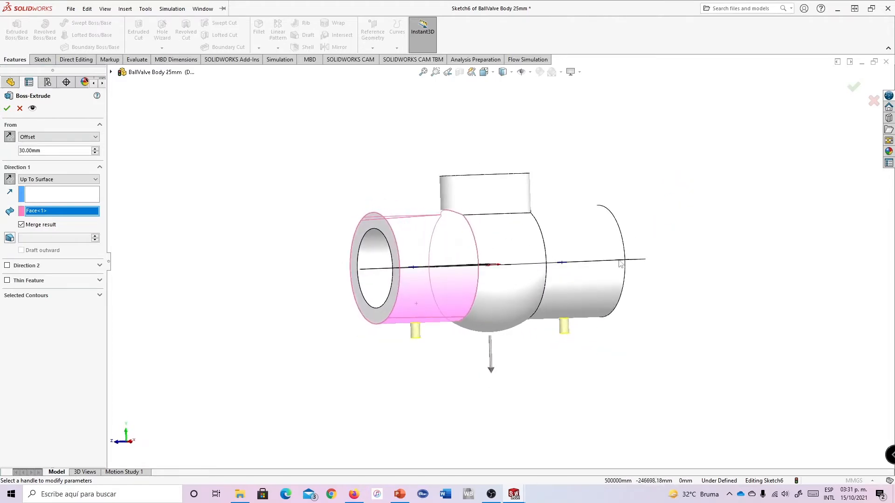
{"action": "scroll", "coordinate": [403, 337], "scroll_direction": "down", "scroll_amount": 2}
{"action": "scroll", "coordinate": [403, 336], "scroll_direction": "down", "scroll_amount": 2}
{"action": "scroll", "coordinate": [459, 310], "scroll_direction": "down", "scroll_amount": 5}
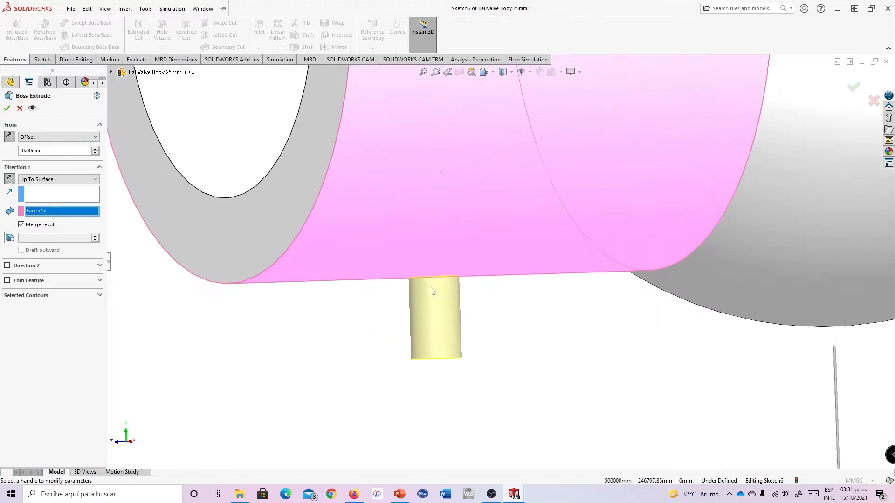
{"action": "scroll", "coordinate": [433, 312], "scroll_direction": "down", "scroll_amount": 3}
{"action": "scroll", "coordinate": [439, 300], "scroll_direction": "up", "scroll_amount": 8}
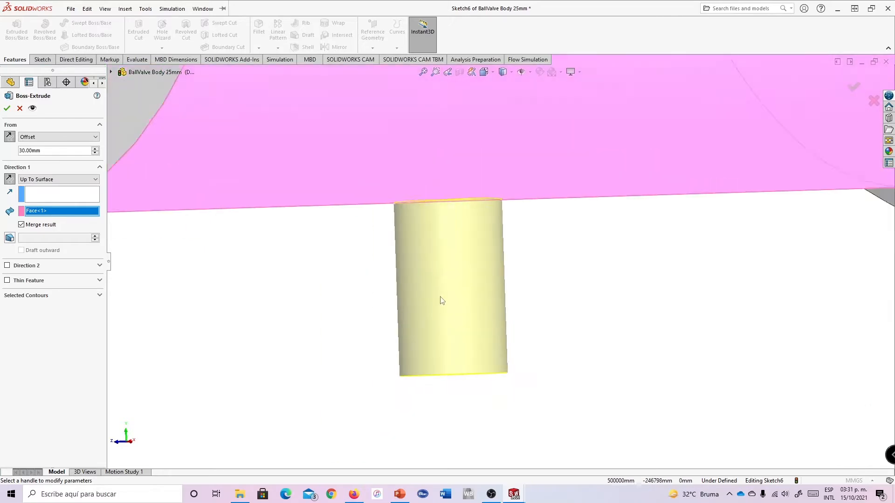
{"action": "scroll", "coordinate": [508, 273], "scroll_direction": "up", "scroll_amount": 5}
{"action": "scroll", "coordinate": [581, 219], "scroll_direction": "down", "scroll_amount": 5}
{"action": "middle_click_drag", "start_coordinate": [303, 108], "coordinate": [330, 125]}
{"action": "scroll", "coordinate": [565, 198], "scroll_direction": "up", "scroll_amount": 3}
{"action": "scroll", "coordinate": [550, 191], "scroll_direction": "down", "scroll_amount": 1}
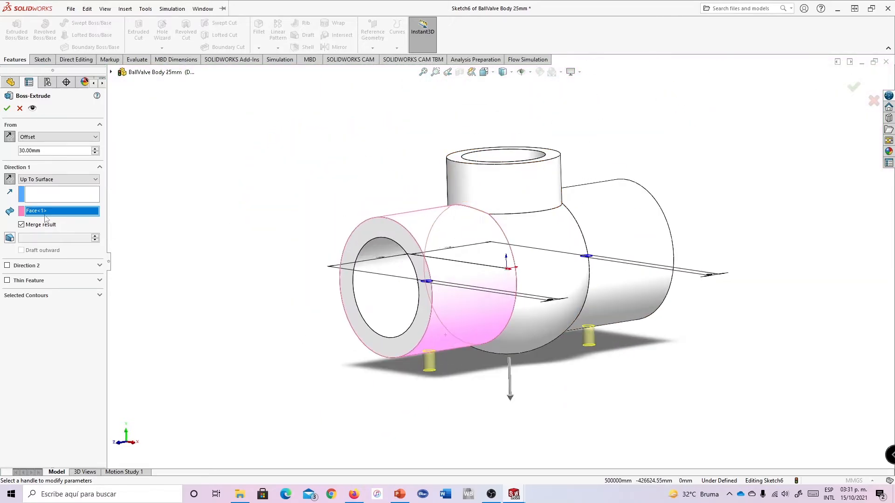
Step: Make the extrusion a one-direction thin feature with a 1 mm wall thickness and create it
{"action": "left_click", "coordinate": [7, 281]}
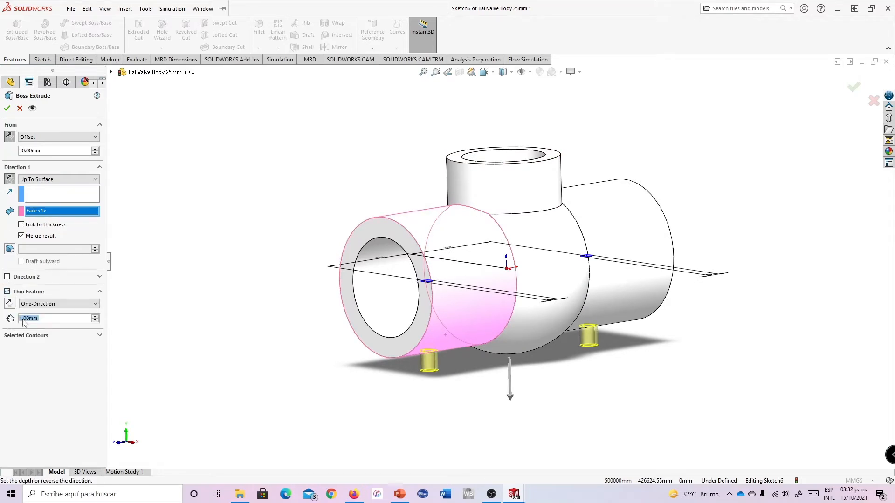
{"action": "middle_click_drag", "start_coordinate": [643, 321], "coordinate": [620, 284]}
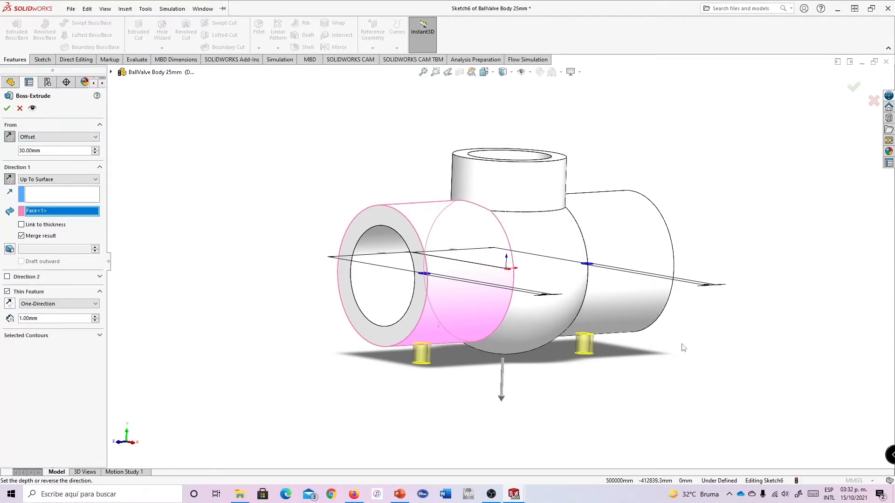
{"action": "middle_click_drag", "start_coordinate": [681, 346], "coordinate": [675, 351]}
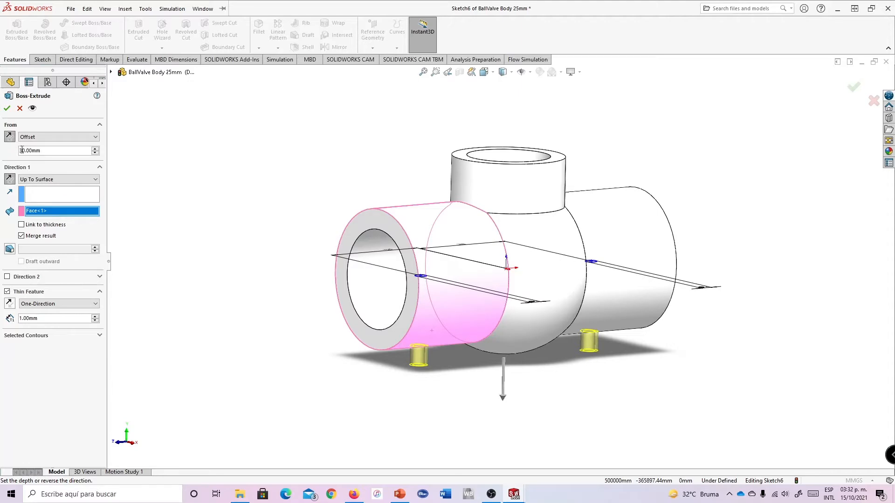
{"action": "mouse_move", "coordinate": [216, 175]}
{"action": "middle_mouse_down"}
{"action": "mouse_move", "coordinate": [214, 167]}
{"action": "mouse_move", "coordinate": [218, 183]}
{"action": "middle_mouse_up"}
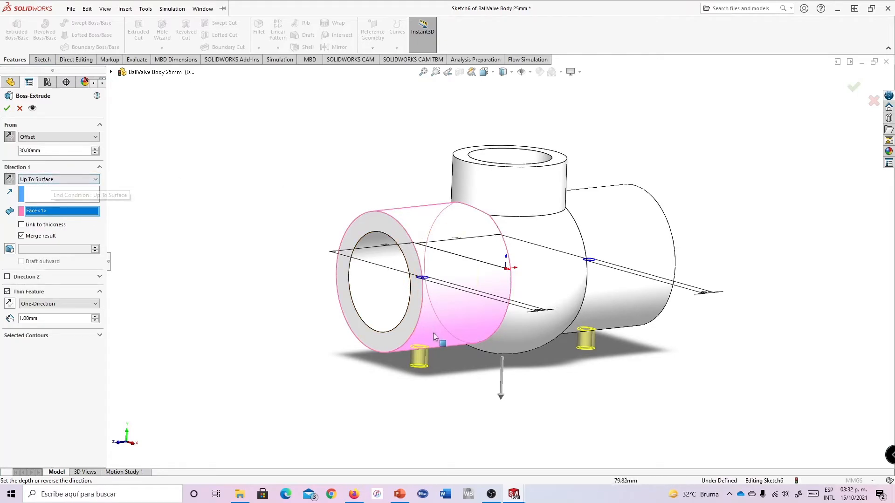
{"action": "mouse_move", "coordinate": [435, 318]}
{"action": "middle_mouse_down"}
{"action": "mouse_move", "coordinate": [476, 312]}
{"action": "mouse_move", "coordinate": [463, 306]}
{"action": "mouse_move", "coordinate": [463, 314]}
{"action": "middle_mouse_up"}
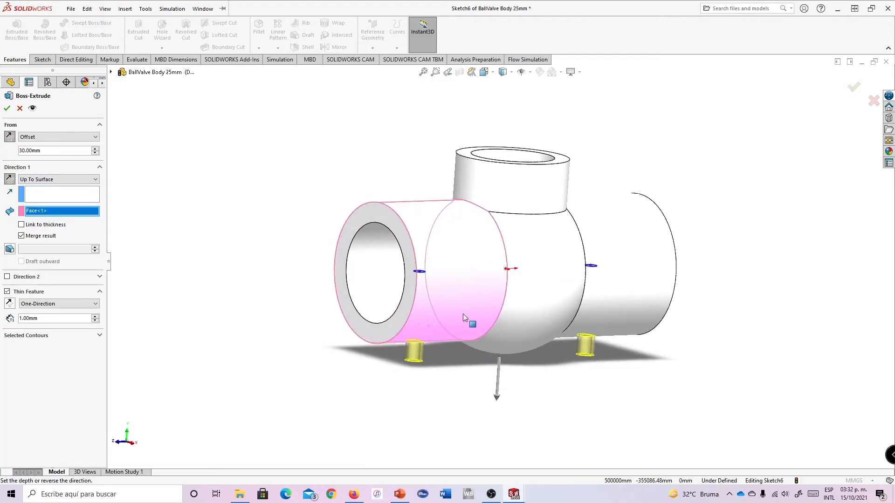
{"action": "left_click", "coordinate": [12, 182]}
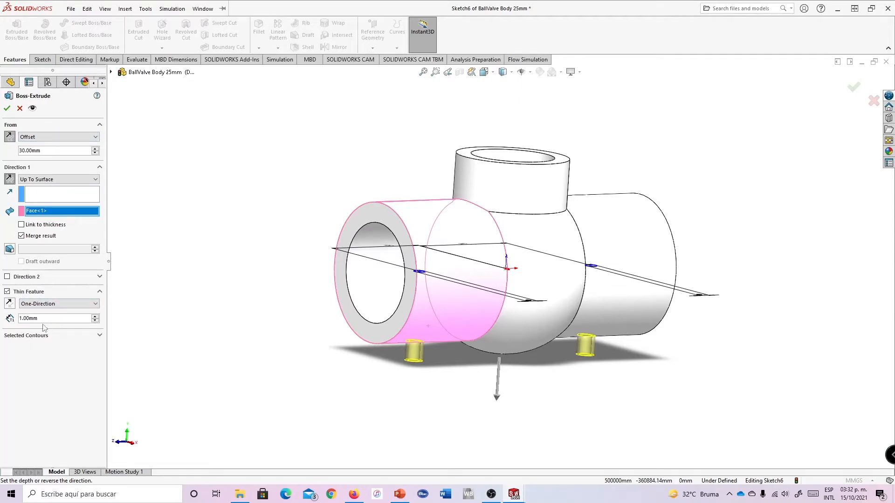
{"action": "mouse_move", "coordinate": [329, 294]}
{"action": "middle_mouse_down"}
{"action": "mouse_move", "coordinate": [298, 301]}
{"action": "mouse_move", "coordinate": [314, 295]}
{"action": "middle_mouse_up"}
{"action": "left_click", "coordinate": [6, 108]}
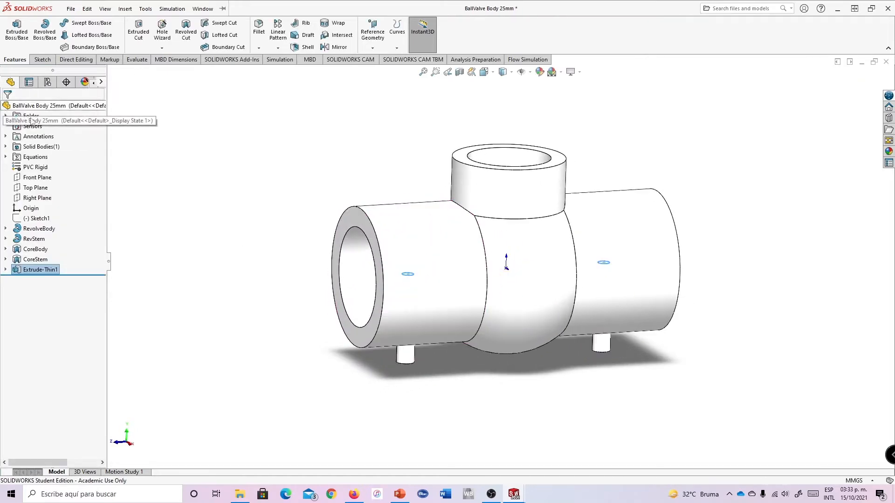
Step: Section the valve body lengthwise with a section view on the Right Plane
{"action": "middle_click_drag", "start_coordinate": [745, 298], "coordinate": [704, 285]}
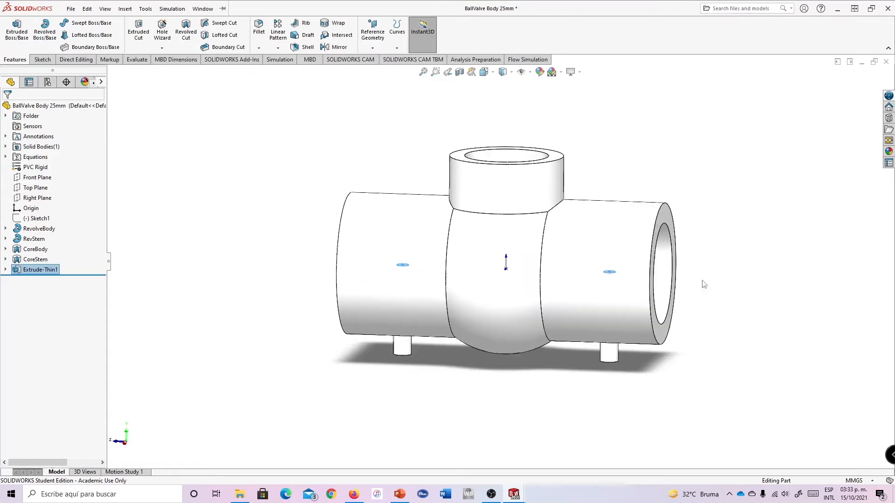
{"action": "left_click", "coordinate": [459, 72]}
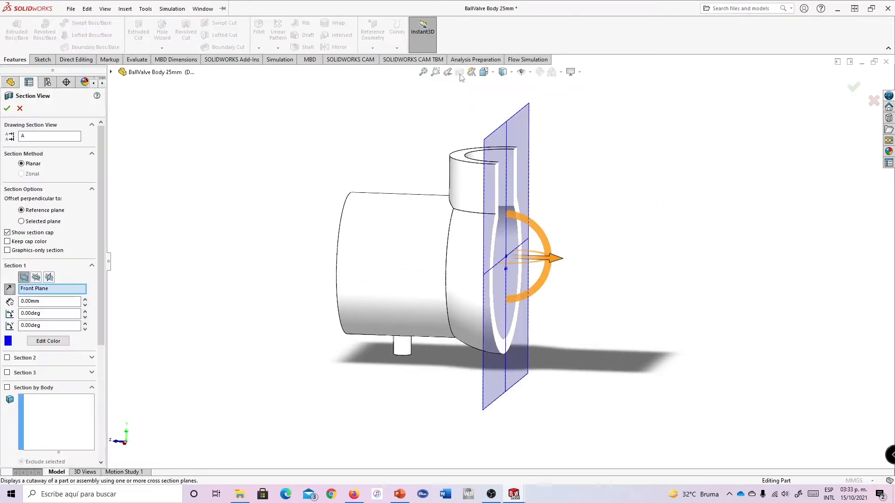
{"action": "left_click", "coordinate": [49, 278]}
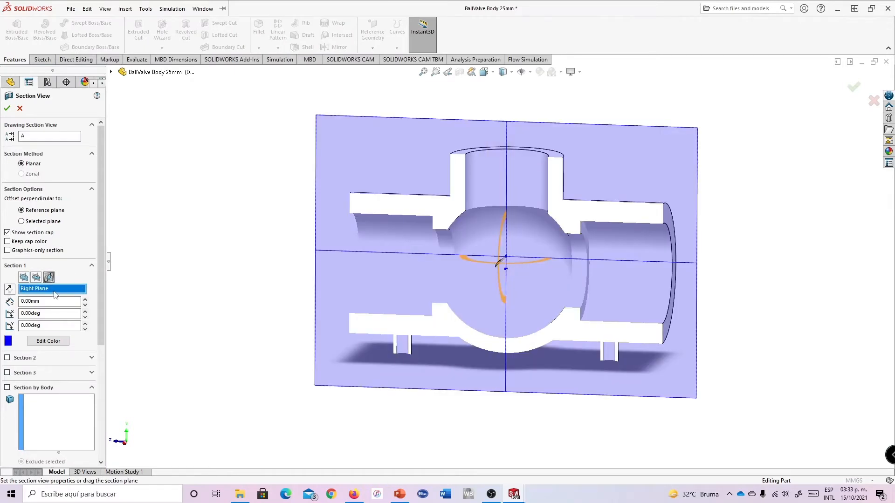
{"action": "left_click", "coordinate": [7, 110]}
Step: Examine the sectioned hollow bosses where they join the pipe wall, and turn off the section view
{"action": "middle_click_drag", "start_coordinate": [699, 300], "coordinate": [669, 298]}
{"action": "scroll", "coordinate": [404, 324], "scroll_direction": "down", "scroll_amount": 6}
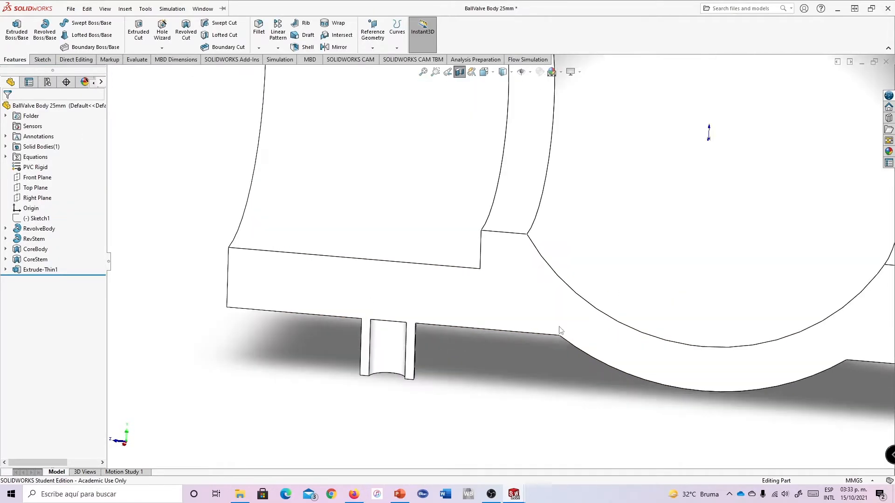
{"action": "scroll", "coordinate": [365, 291], "scroll_direction": "down", "scroll_amount": 2}
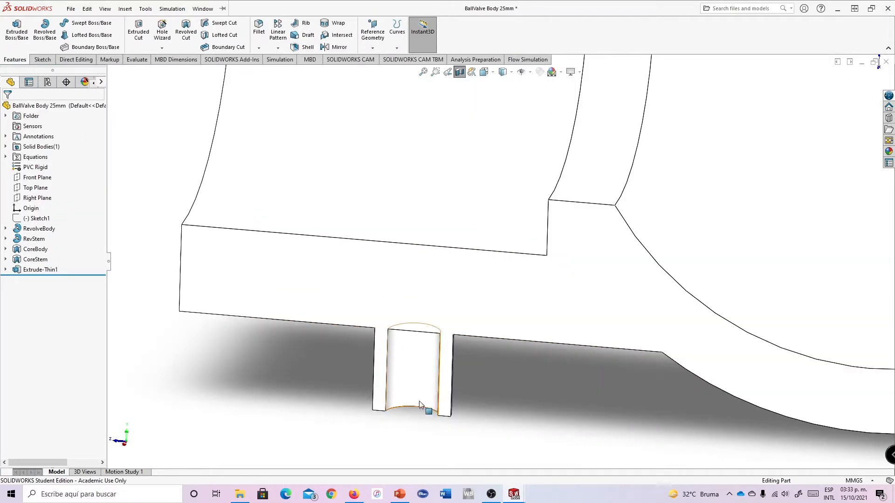
{"action": "key", "text": "f"}
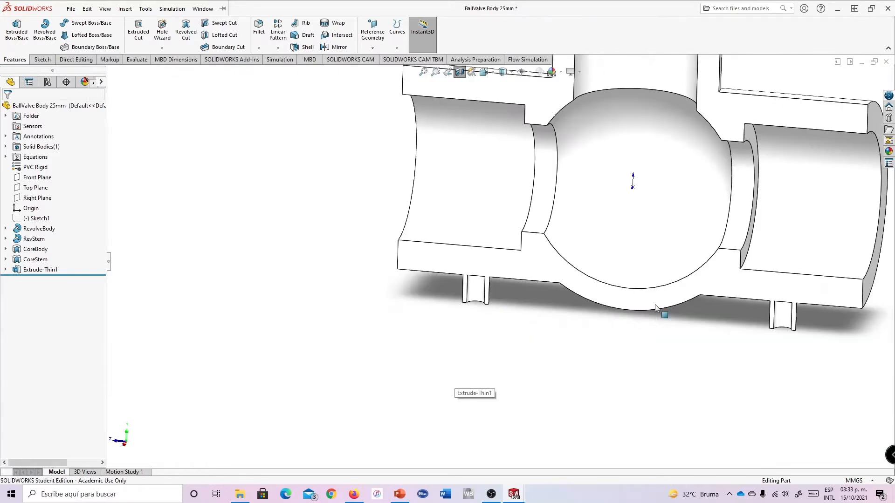
{"action": "left_click", "coordinate": [459, 71]}
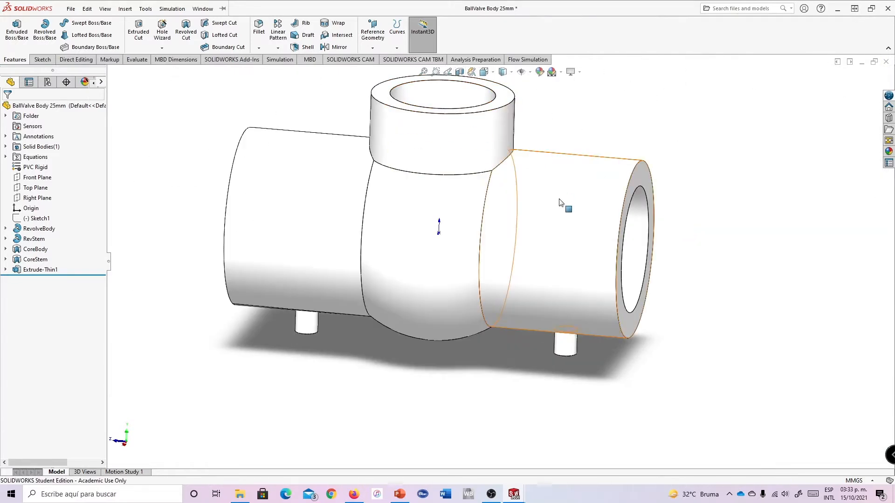
{"action": "scroll", "coordinate": [558, 204], "scroll_direction": "up", "scroll_amount": 2}
{"action": "middle_click_drag", "start_coordinate": [320, 169], "coordinate": [349, 183]}
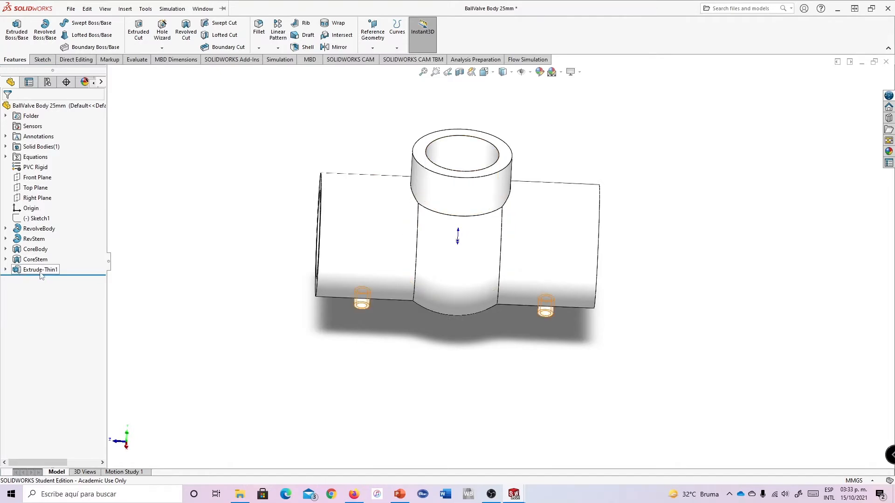
Step: Cut the circles of the thin bosses' sketch through the pipe wall with an Extruded Cut set to Up To Next
{"action": "left_click", "coordinate": [6, 269]}
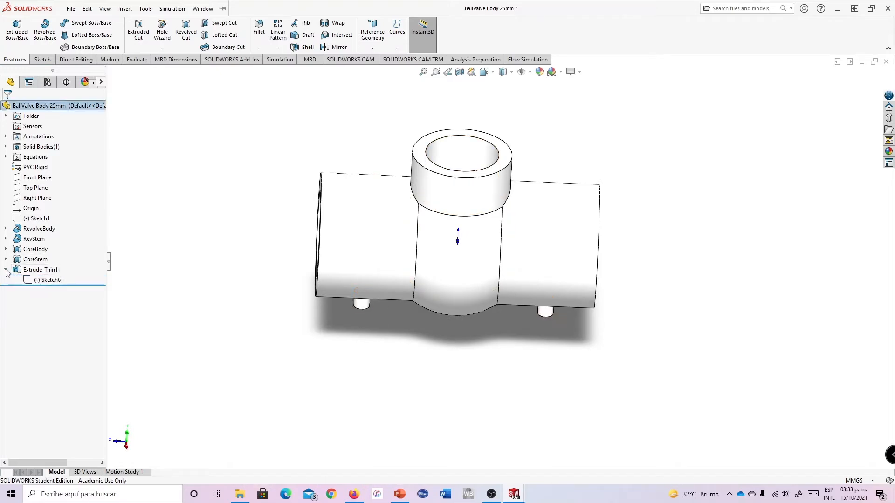
{"action": "left_click", "coordinate": [43, 282]}
{"action": "mouse_move", "coordinate": [198, 195]}
{"action": "middle_mouse_down"}
{"action": "mouse_move", "coordinate": [273, 191]}
{"action": "mouse_move", "coordinate": [233, 200]}
{"action": "mouse_move", "coordinate": [251, 217]}
{"action": "middle_mouse_up"}
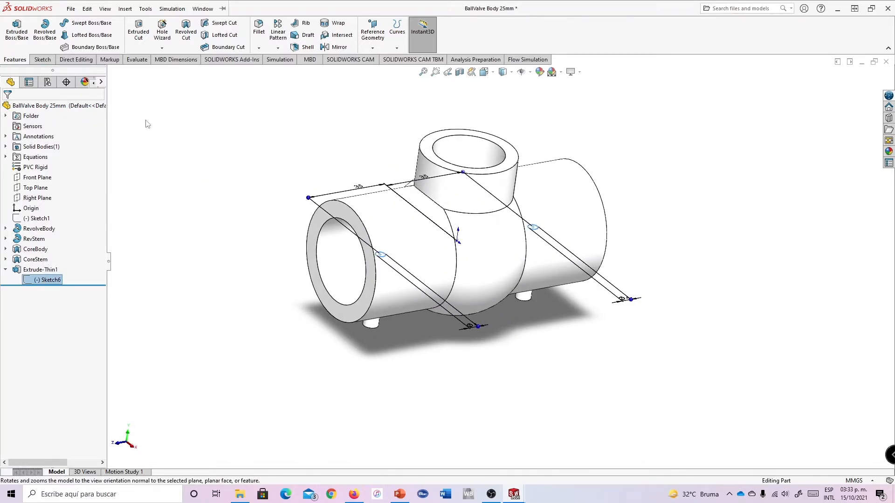
{"action": "left_click", "coordinate": [46, 61]}
{"action": "left_click", "coordinate": [17, 61]}
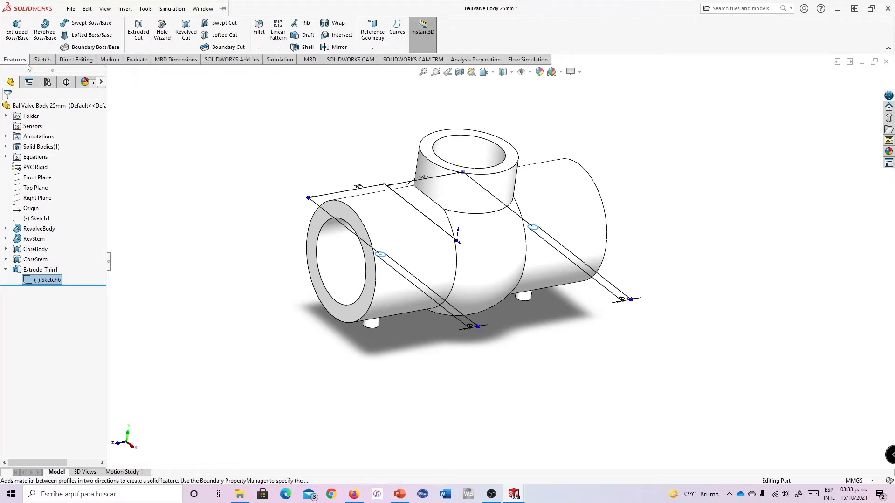
{"action": "left_click", "coordinate": [140, 33]}
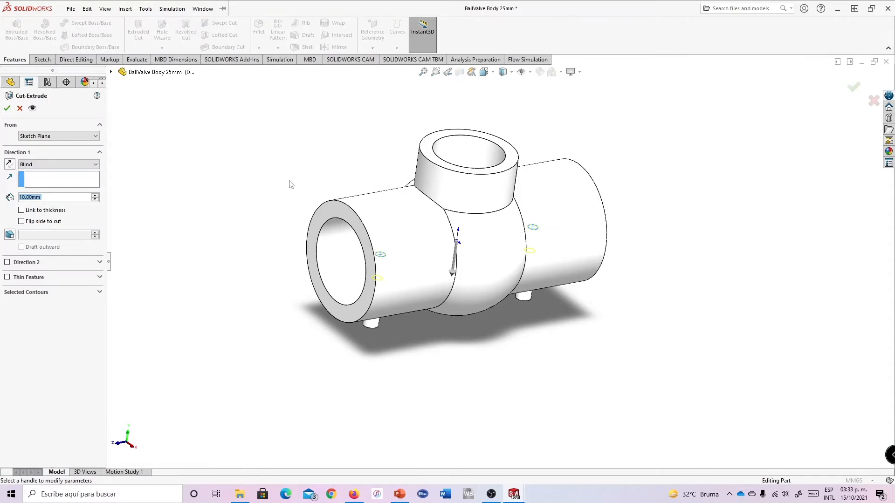
{"action": "left_click", "coordinate": [39, 165]}
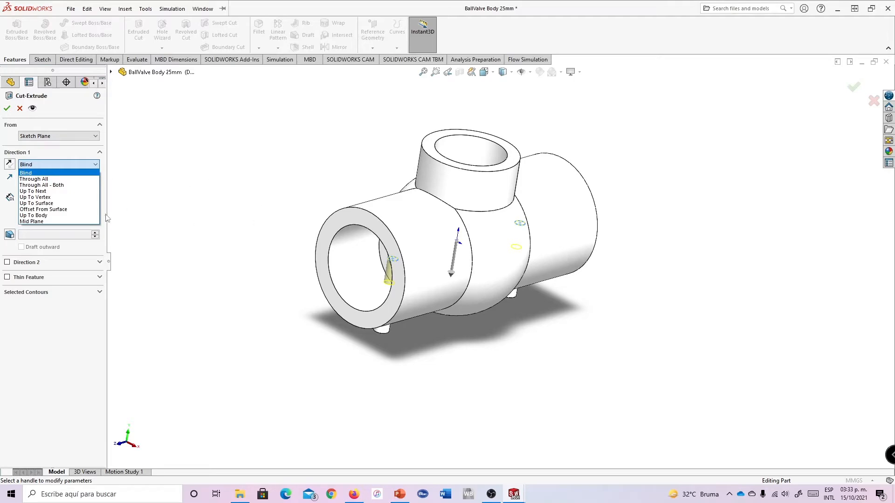
{"action": "left_click", "coordinate": [35, 192]}
{"action": "middle_click_drag", "start_coordinate": [318, 217], "coordinate": [303, 203]}
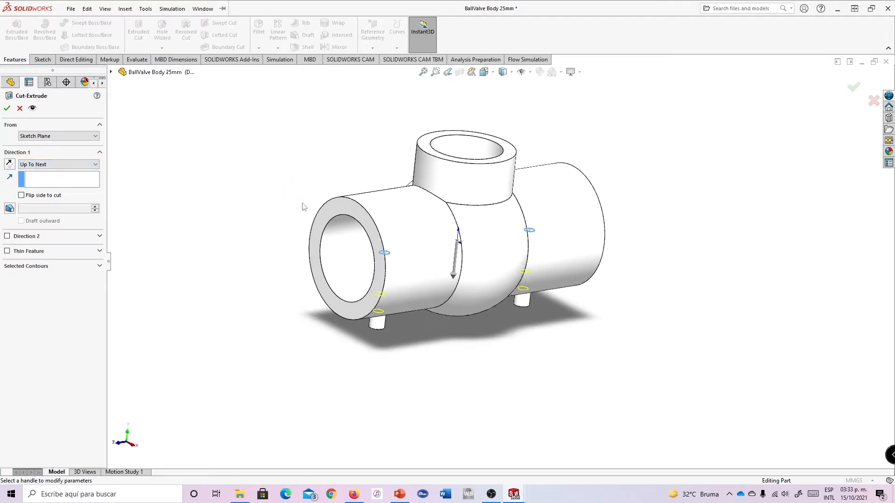
{"action": "left_click", "coordinate": [7, 109]}
Step: Section the valve body on the Right Plane to expose the newly cut holes
{"action": "middle_click_drag", "start_coordinate": [671, 230], "coordinate": [609, 151]}
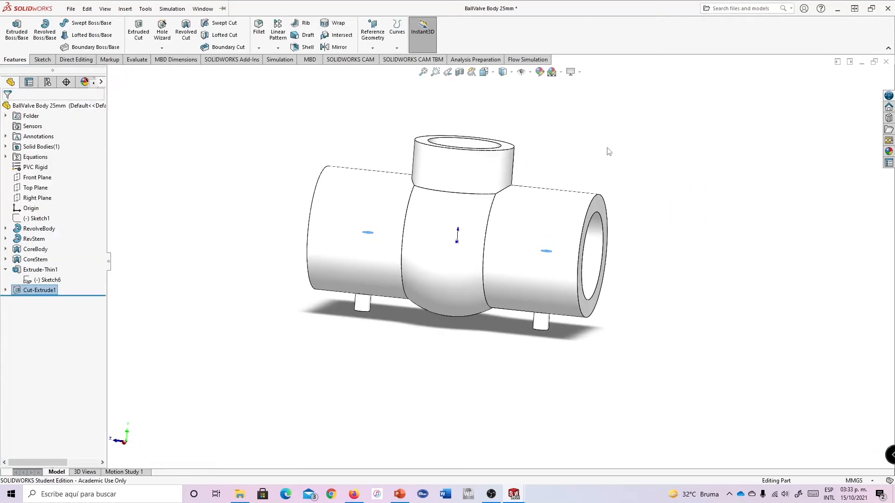
{"action": "left_click", "coordinate": [460, 73]}
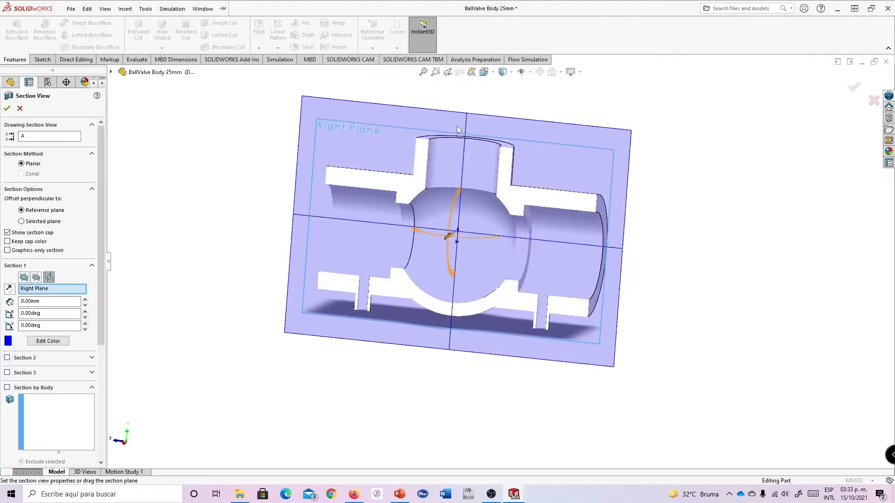
{"action": "left_click", "coordinate": [7, 110]}
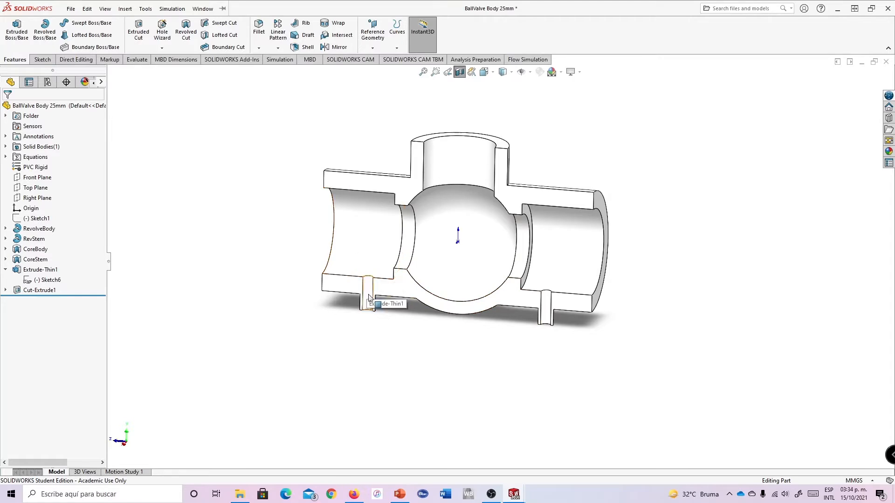
Step: Inspect the sectioned holes running through the pipe wall and the bosses, and turn off the section view
{"action": "scroll", "coordinate": [373, 311], "scroll_direction": "down", "scroll_amount": 2}
{"action": "scroll", "coordinate": [413, 301], "scroll_direction": "down", "scroll_amount": 4}
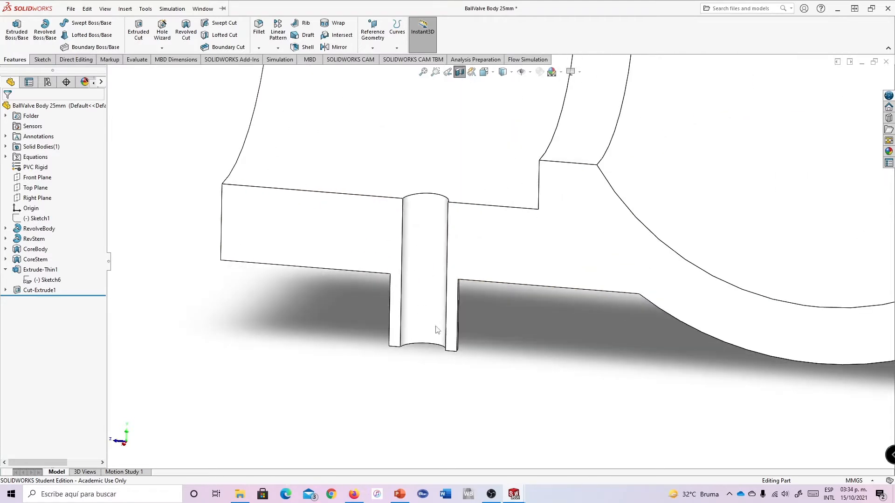
{"action": "scroll", "coordinate": [435, 280], "scroll_direction": "up", "scroll_amount": 5}
{"action": "scroll", "coordinate": [644, 287], "scroll_direction": "up", "scroll_amount": 3}
{"action": "scroll", "coordinate": [666, 231], "scroll_direction": "down", "scroll_amount": 3}
{"action": "middle_click_drag", "start_coordinate": [605, 162], "coordinate": [626, 145]}
{"action": "scroll", "coordinate": [493, 132], "scroll_direction": "up", "scroll_amount": 4}
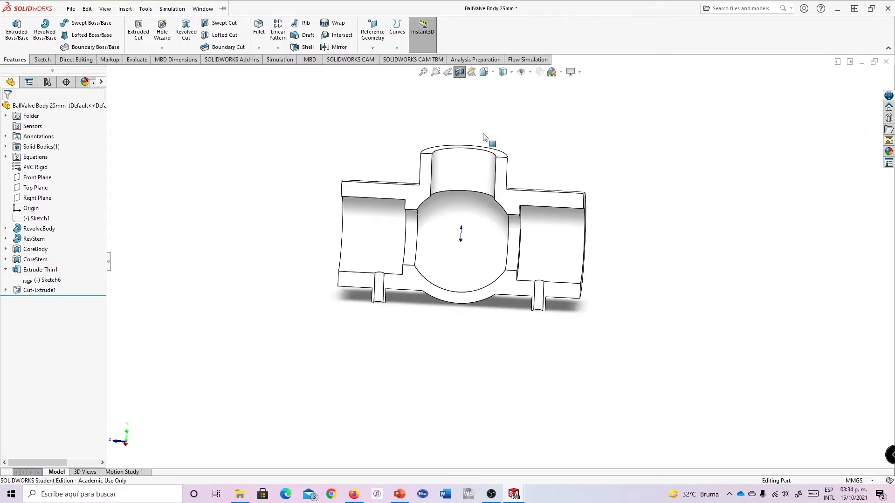
{"action": "scroll", "coordinate": [454, 154], "scroll_direction": "down", "scroll_amount": 2}
{"action": "middle_click_drag", "start_coordinate": [627, 223], "coordinate": [624, 219]}
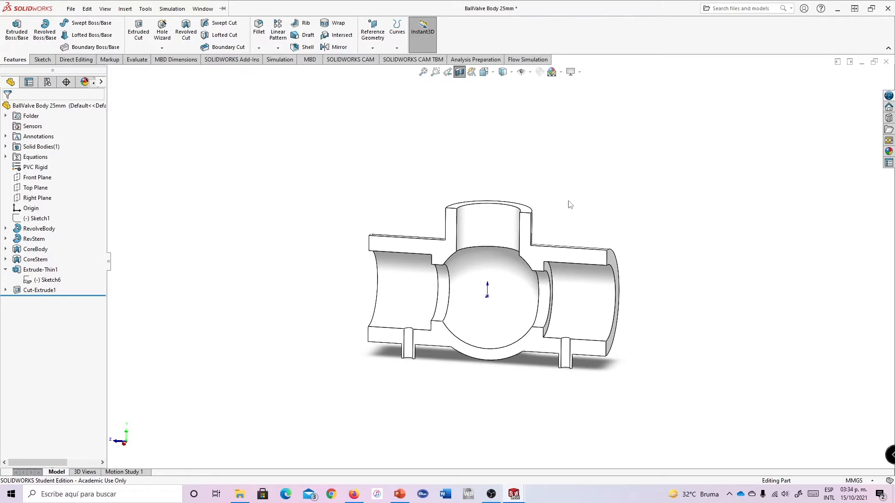
{"action": "left_click", "coordinate": [460, 71]}
{"action": "mouse_move", "coordinate": [594, 222]}
{"action": "middle_mouse_down"}
{"action": "mouse_move", "coordinate": [591, 189]}
{"action": "mouse_move", "coordinate": [597, 214]}
{"action": "middle_mouse_up"}
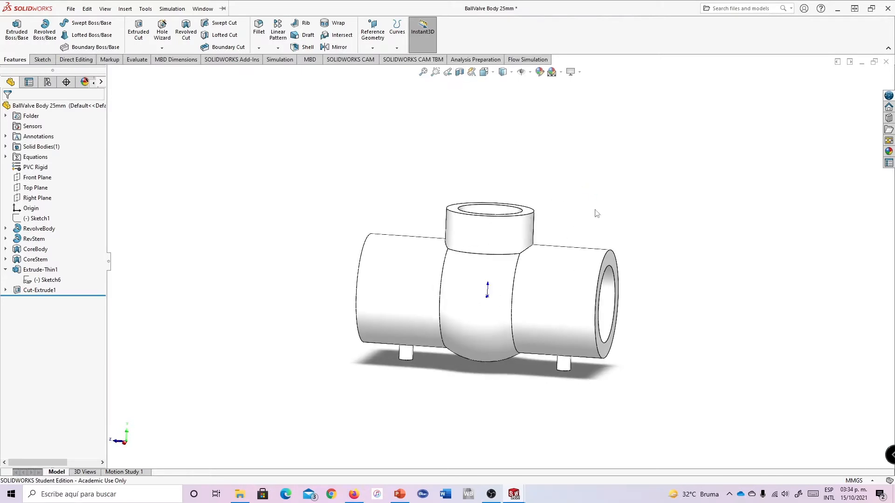
Step: Close the valve body part, saving its changes in the current file version, and rebuild the ball valve assembly
{"action": "left_click", "coordinate": [886, 63]}
{"action": "left_click", "coordinate": [433, 245]}
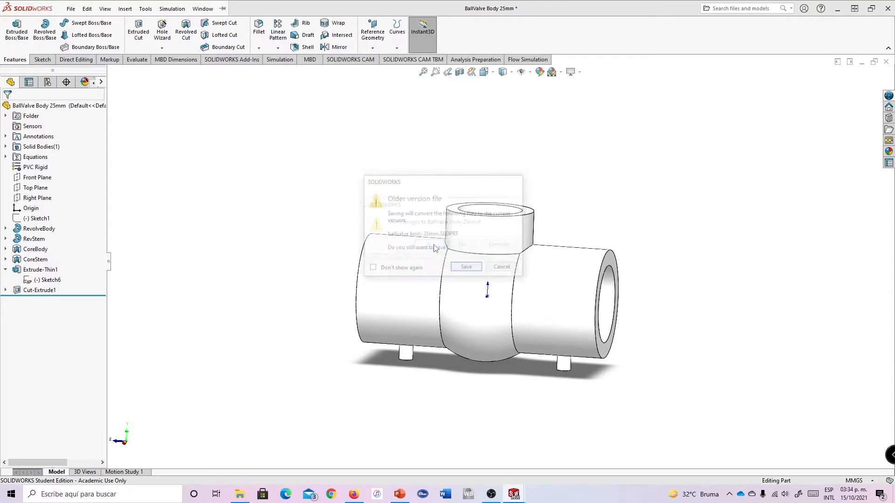
{"action": "left_click", "coordinate": [465, 266]}
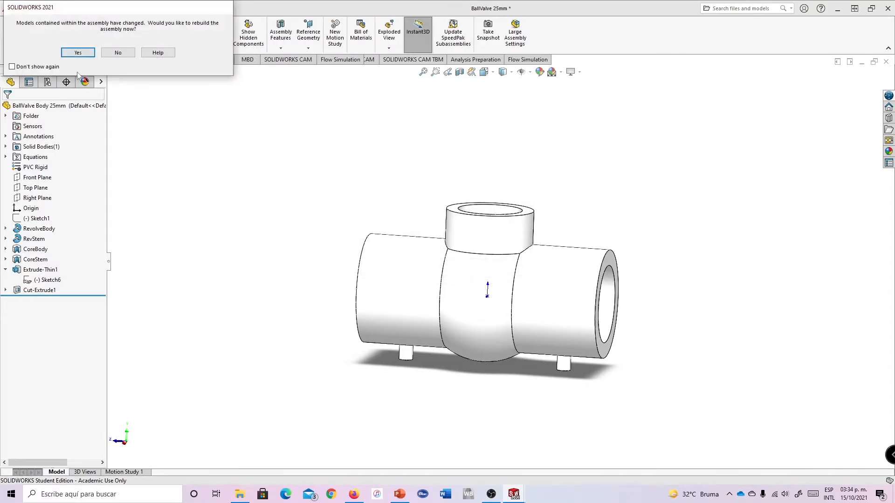
{"action": "left_click", "coordinate": [74, 53]}
{"action": "middle_click_drag", "start_coordinate": [634, 253], "coordinate": [573, 219]}
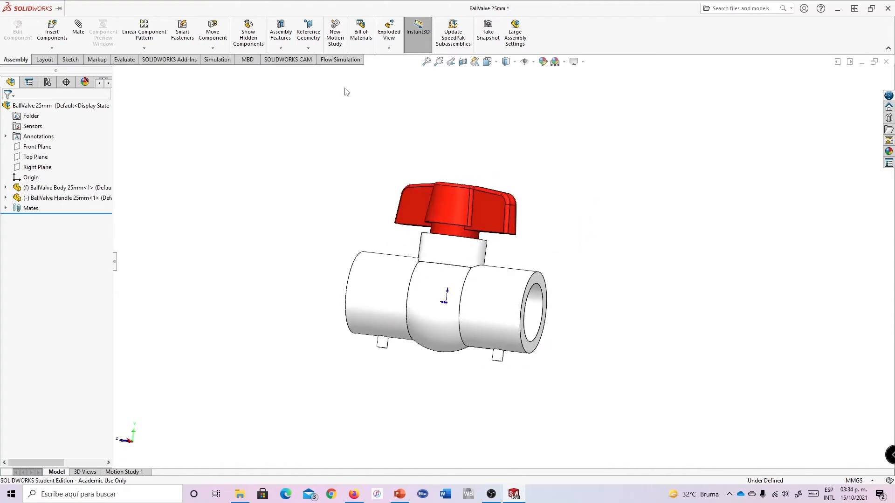
Step: Check in the add-ins list that SOLIDWORKS Flow Simulation 2021 is active and loads at start-up
{"action": "left_click", "coordinate": [339, 59]}
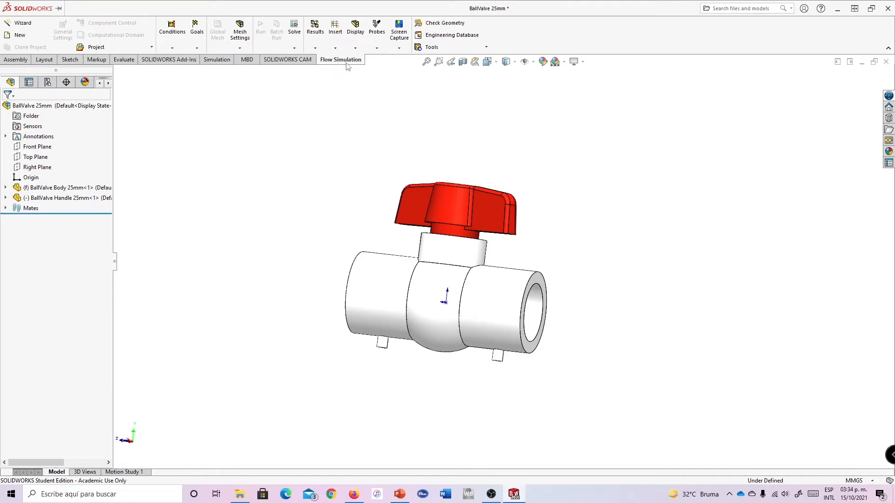
{"action": "left_click", "coordinate": [169, 60]}
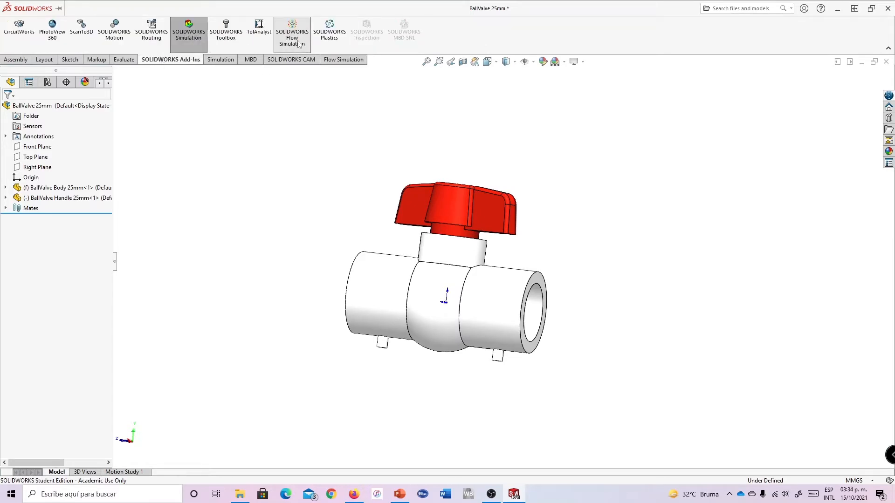
{"action": "left_click", "coordinate": [17, 61]}
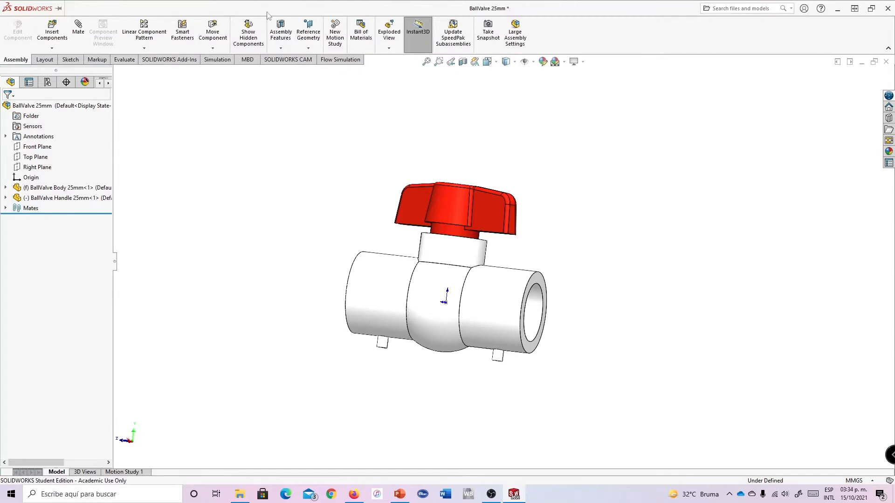
{"action": "mouse_move", "coordinate": [271, 7]}
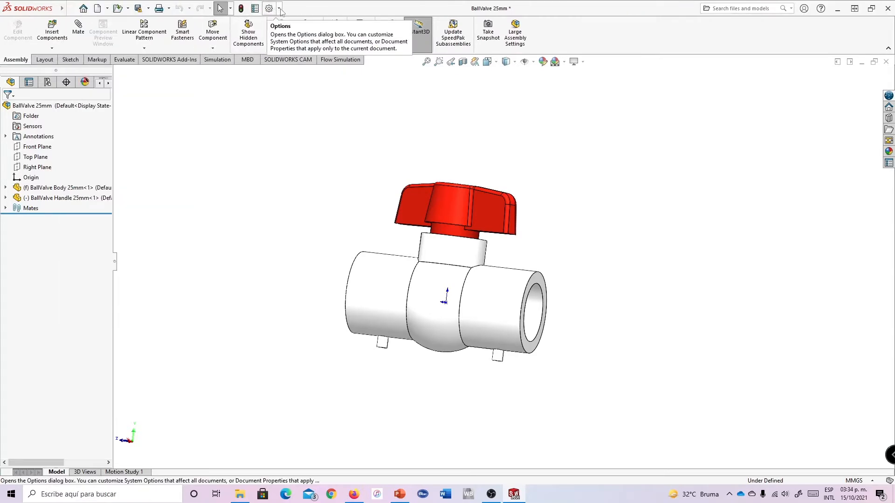
{"action": "left_click", "coordinate": [279, 9]}
{"action": "left_click", "coordinate": [287, 42]}
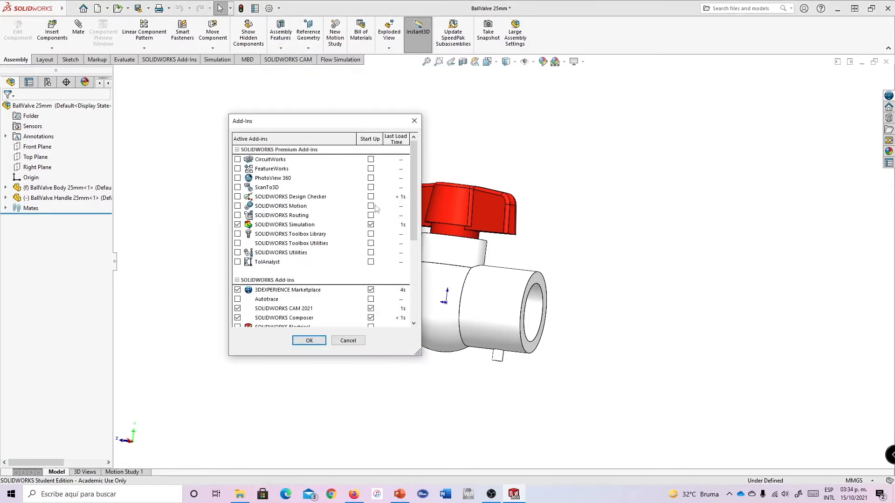
{"action": "left_click_drag", "start_coordinate": [412, 201], "coordinate": [422, 236]}
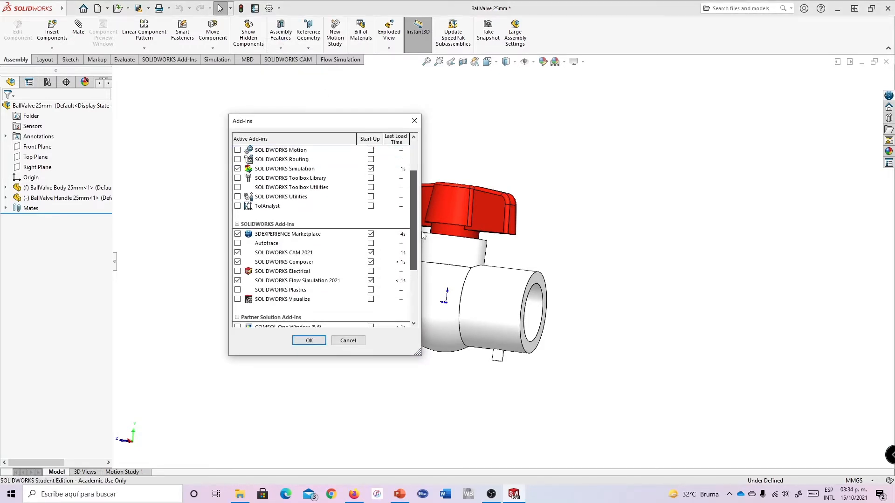
{"action": "left_click", "coordinate": [312, 281]}
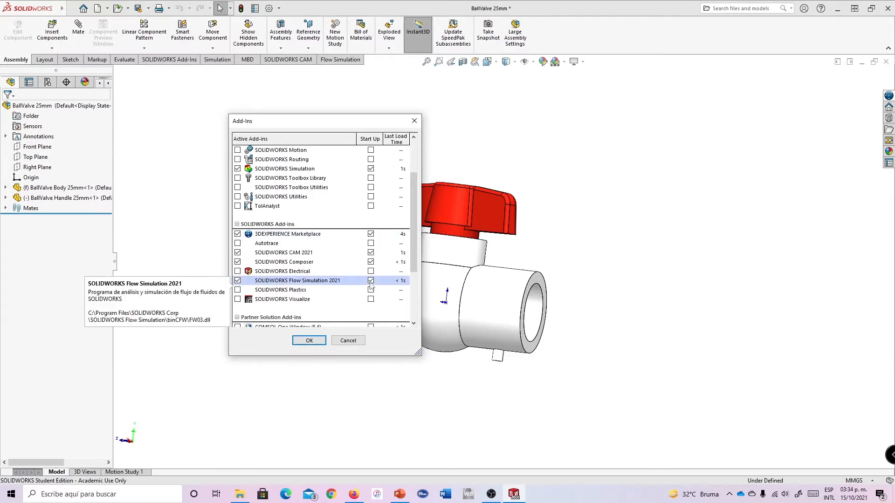
{"action": "left_click", "coordinate": [309, 341]}
Step: Start the Flow Simulation Create Lids tool and select the ring-shaped end faces at both ends of the pipe
{"action": "middle_click_drag", "start_coordinate": [607, 252], "coordinate": [583, 263]}
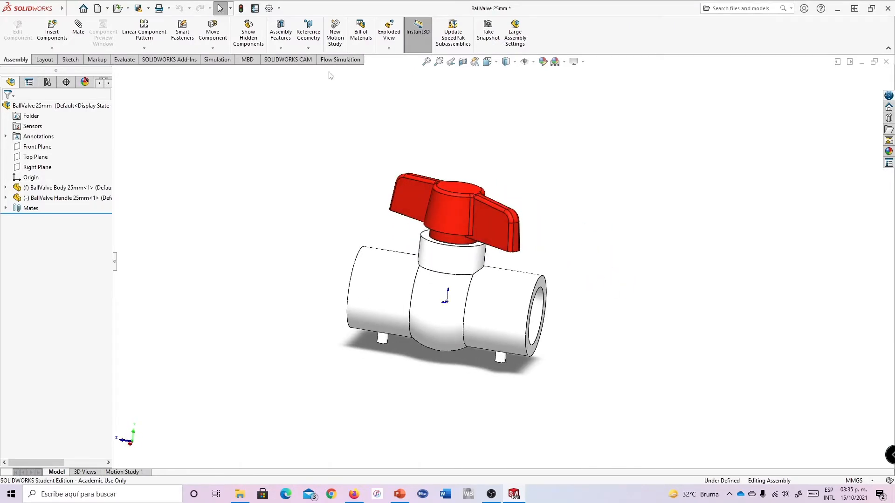
{"action": "left_click", "coordinate": [340, 59]}
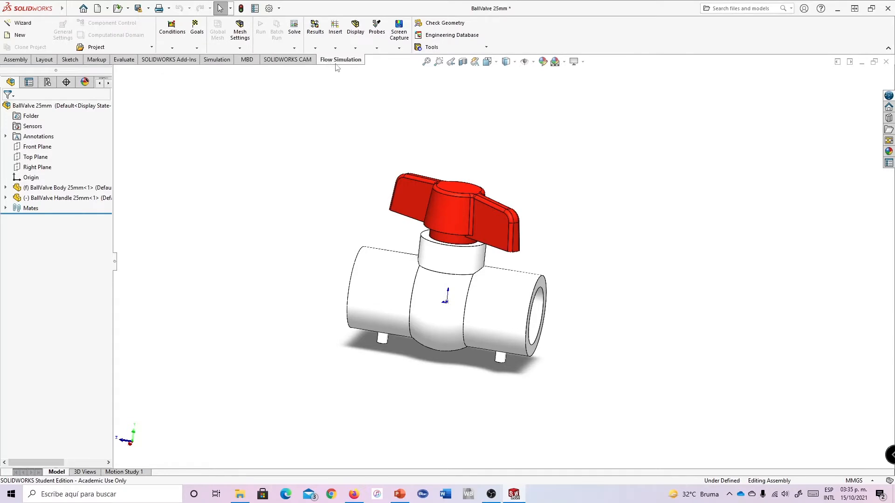
{"action": "left_click", "coordinate": [435, 49]}
{"action": "left_click", "coordinate": [436, 57]}
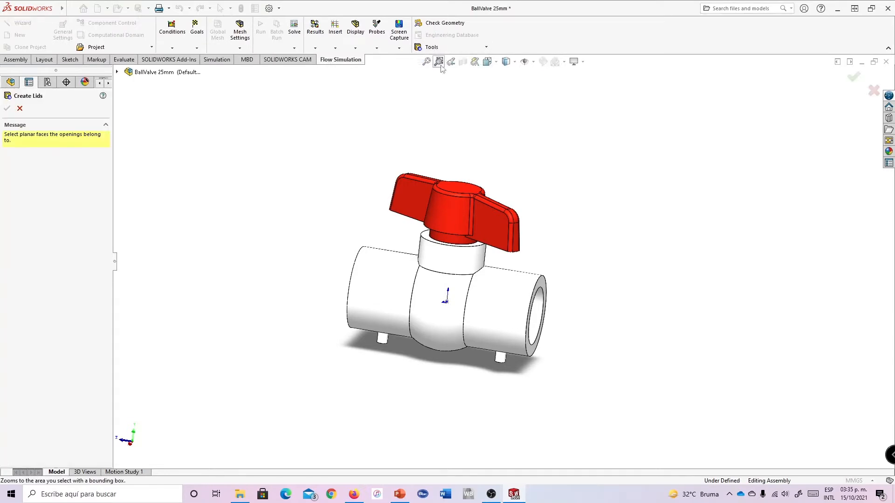
{"action": "middle_click_drag", "start_coordinate": [556, 217], "coordinate": [533, 202]}
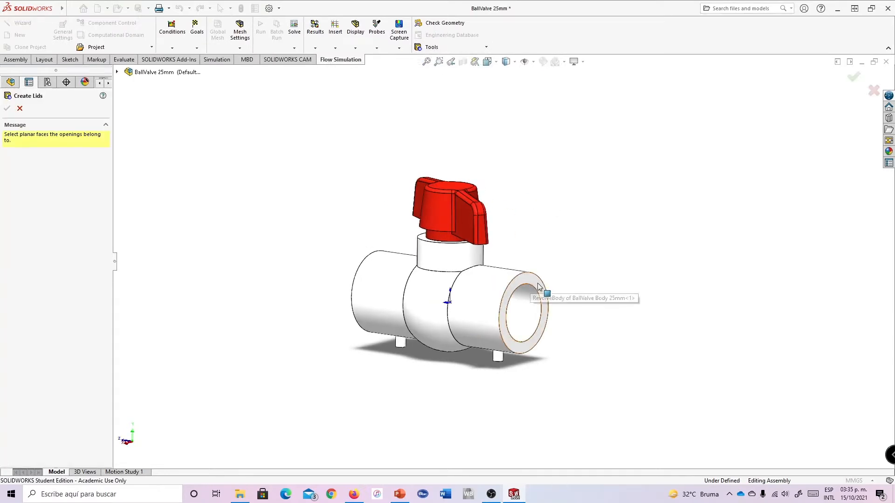
{"action": "scroll", "coordinate": [537, 291], "scroll_direction": "down", "scroll_amount": 5}
{"action": "middle_click_drag", "start_coordinate": [579, 261], "coordinate": [554, 288]}
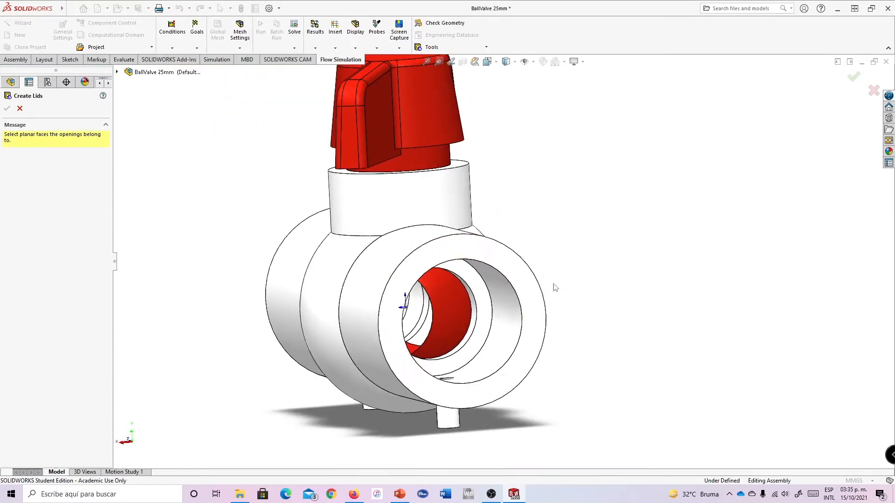
{"action": "left_click", "coordinate": [479, 256]}
{"action": "scroll", "coordinate": [571, 254], "scroll_direction": "up", "scroll_amount": 4}
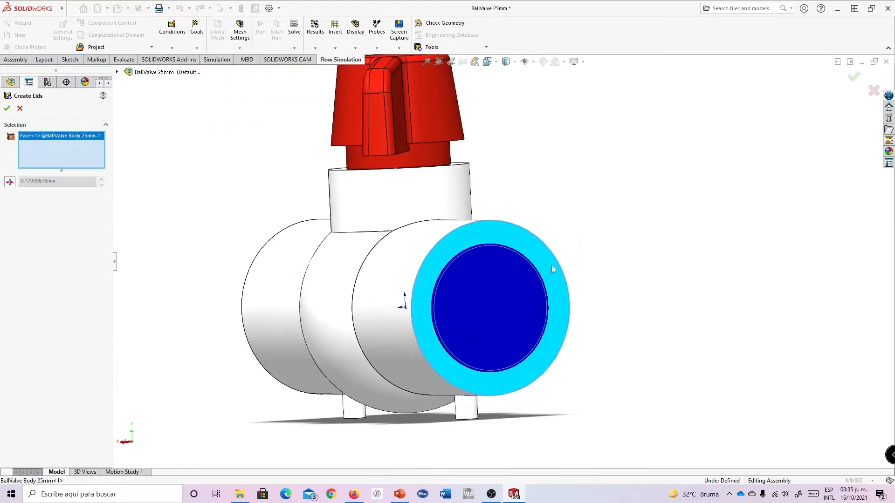
{"action": "middle_click_drag", "start_coordinate": [569, 256], "coordinate": [551, 230]}
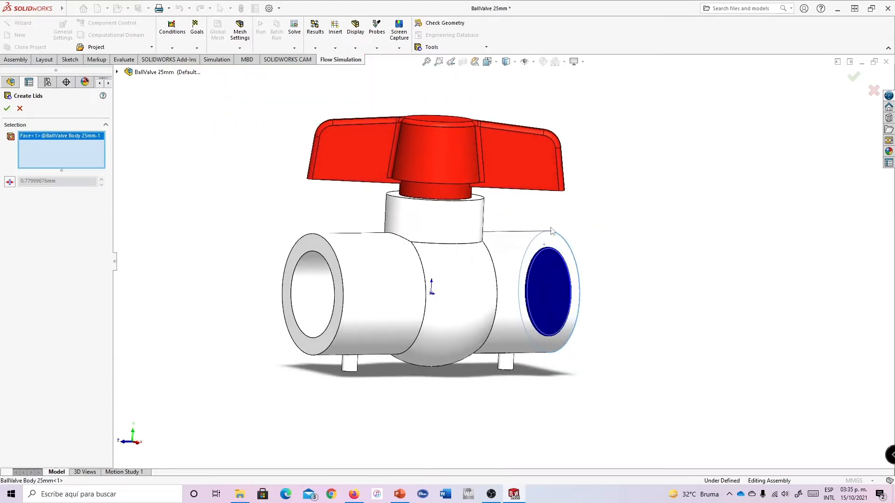
{"action": "left_click", "coordinate": [310, 246]}
Step: Add the end faces of the two small bosses to the selection and create the four lids
{"action": "middle_click_drag", "start_coordinate": [409, 270], "coordinate": [634, 148]}
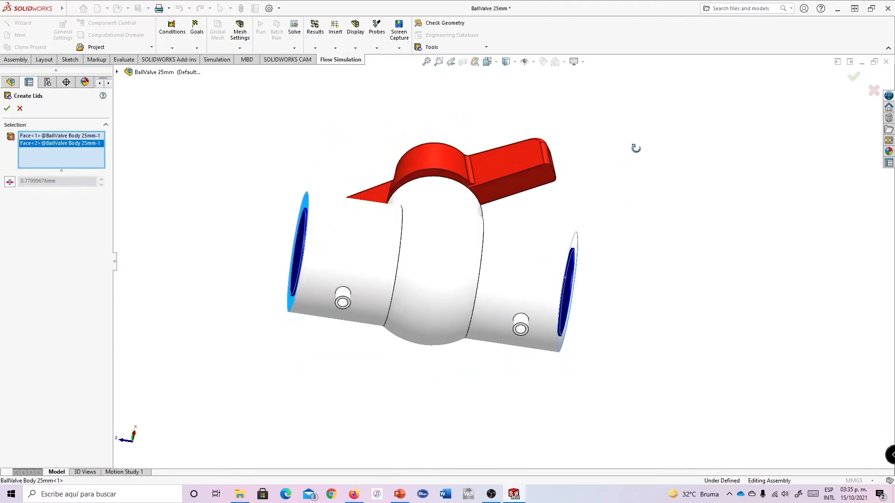
{"action": "scroll", "coordinate": [522, 326], "scroll_direction": "down", "scroll_amount": 5}
{"action": "left_click", "coordinate": [514, 299]}
{"action": "middle_click_drag", "start_coordinate": [513, 299], "coordinate": [301, 208]}
{"action": "left_click", "coordinate": [305, 204]}
{"action": "scroll", "coordinate": [533, 200], "scroll_direction": "up", "scroll_amount": 5}
{"action": "middle_click_drag", "start_coordinate": [533, 200], "coordinate": [526, 229]}
{"action": "scroll", "coordinate": [540, 210], "scroll_direction": "down", "scroll_amount": 3}
{"action": "scroll", "coordinate": [539, 210], "scroll_direction": "up", "scroll_amount": 3}
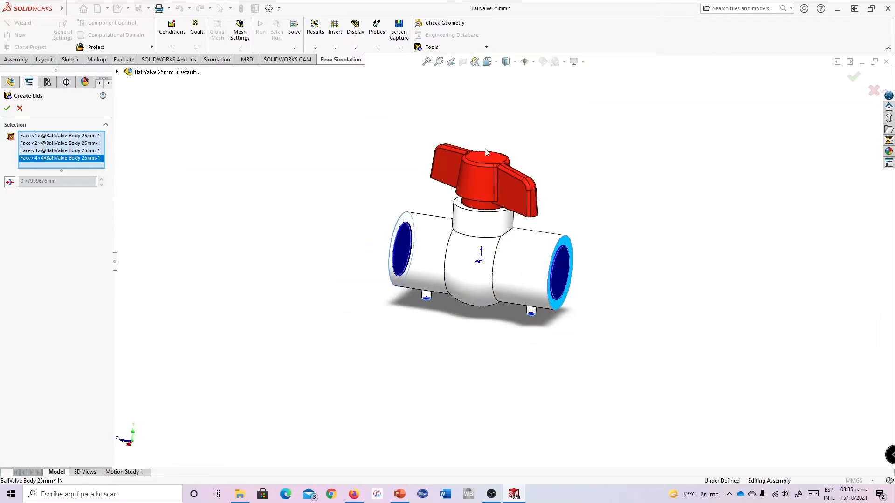
{"action": "scroll", "coordinate": [460, 194], "scroll_direction": "down", "scroll_amount": 1}
{"action": "left_click", "coordinate": [7, 108]}
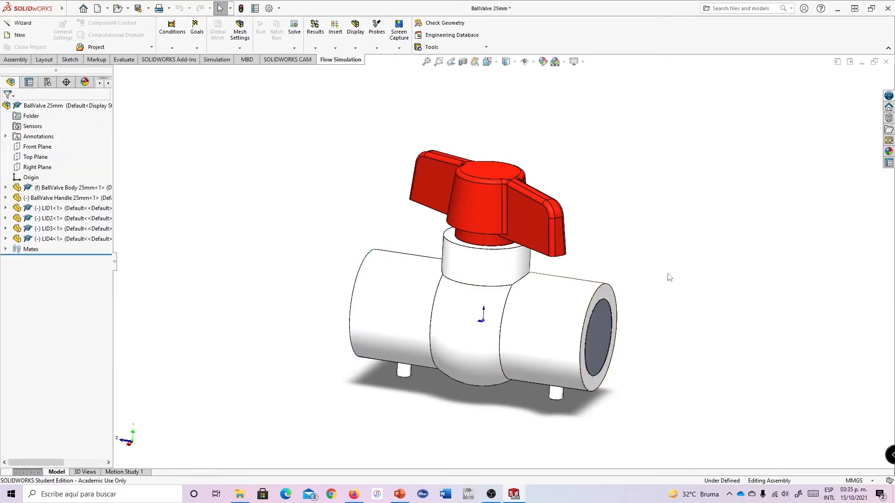
Step: Examine the lids closing the pipe ends and bosses of the valve assembly from several angles
{"action": "middle_click_drag", "start_coordinate": [643, 265], "coordinate": [564, 288]}
{"action": "scroll", "coordinate": [564, 287], "scroll_direction": "down", "scroll_amount": 2}
{"action": "middle_click_drag", "start_coordinate": [320, 202], "coordinate": [412, 247]}
{"action": "scroll", "coordinate": [591, 248], "scroll_direction": "up", "scroll_amount": 2}
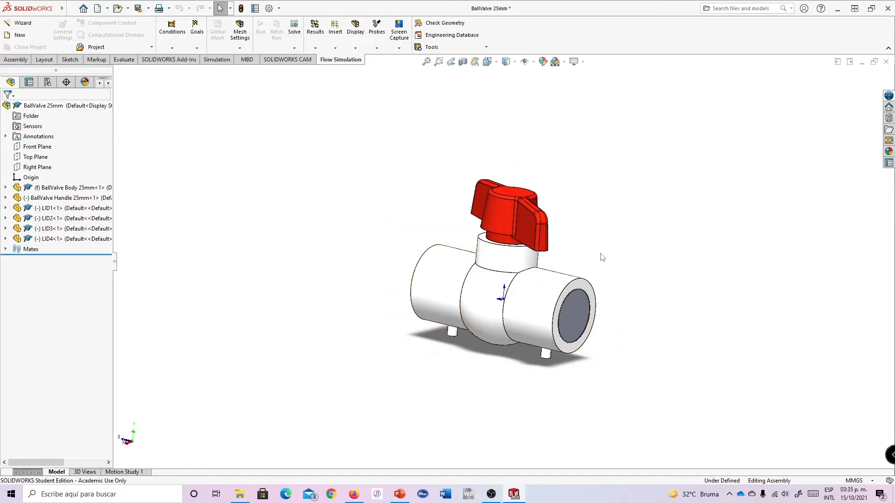
{"action": "middle_click_drag", "start_coordinate": [601, 259], "coordinate": [583, 235]}
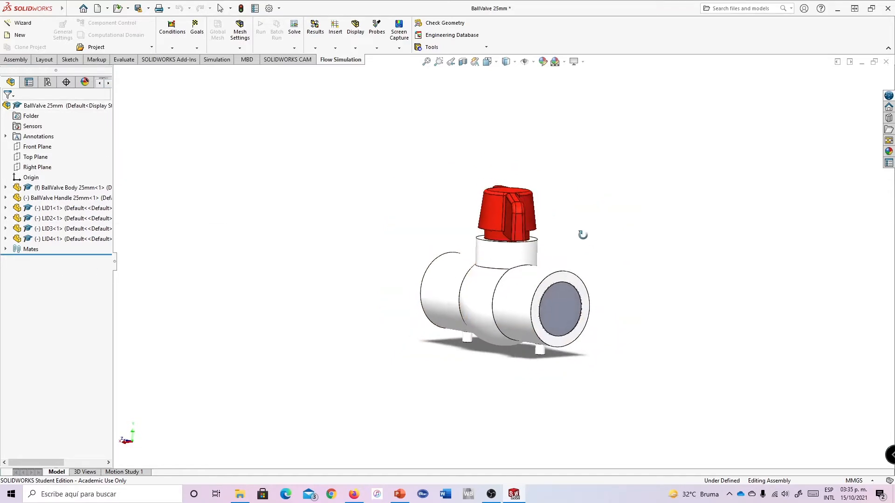
Step: Check the assembly's existing configurations and examine the lidded valve from several angles
{"action": "left_click", "coordinate": [47, 83]}
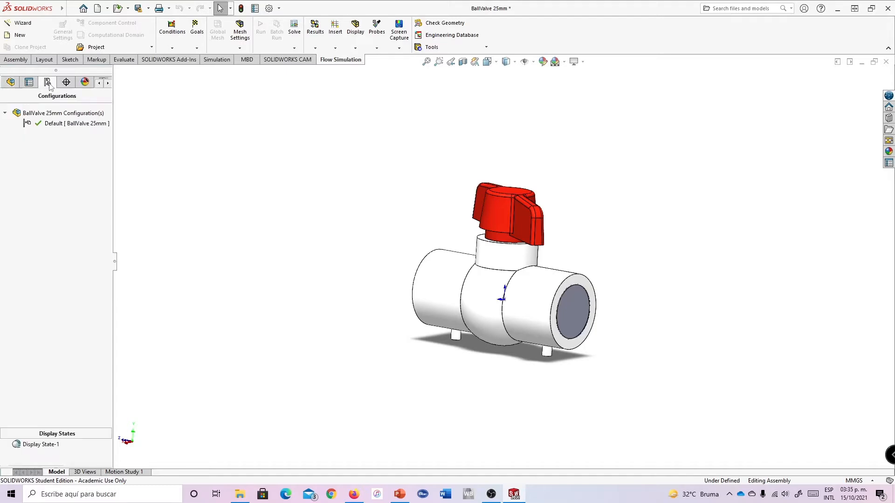
{"action": "left_click", "coordinate": [10, 82]}
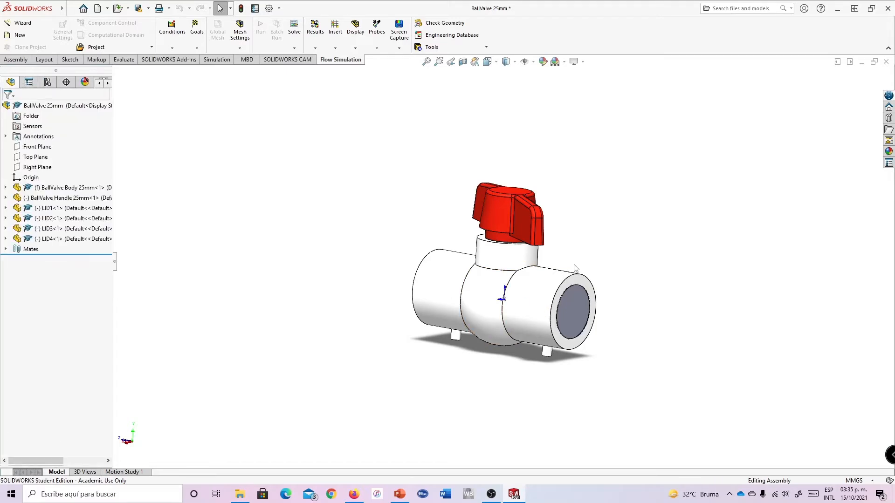
{"action": "middle_click_drag", "start_coordinate": [548, 229], "coordinate": [273, 250]}
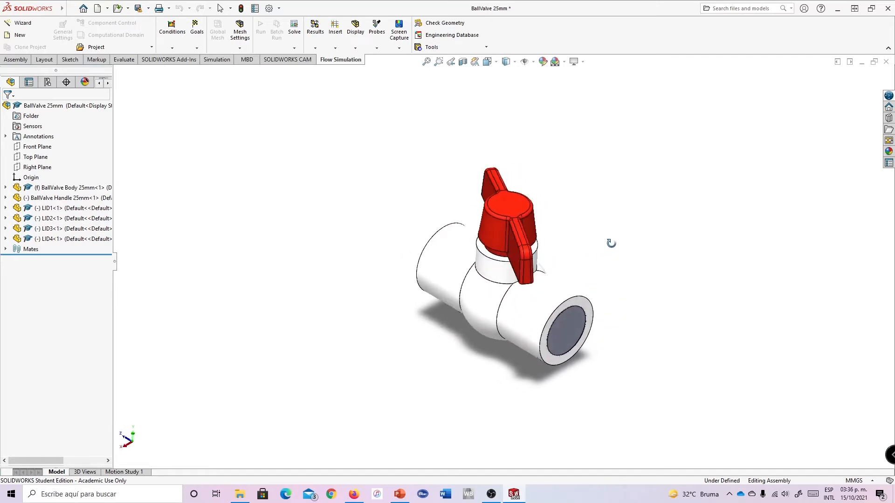
{"action": "middle_click_drag", "start_coordinate": [666, 181], "coordinate": [637, 210]}
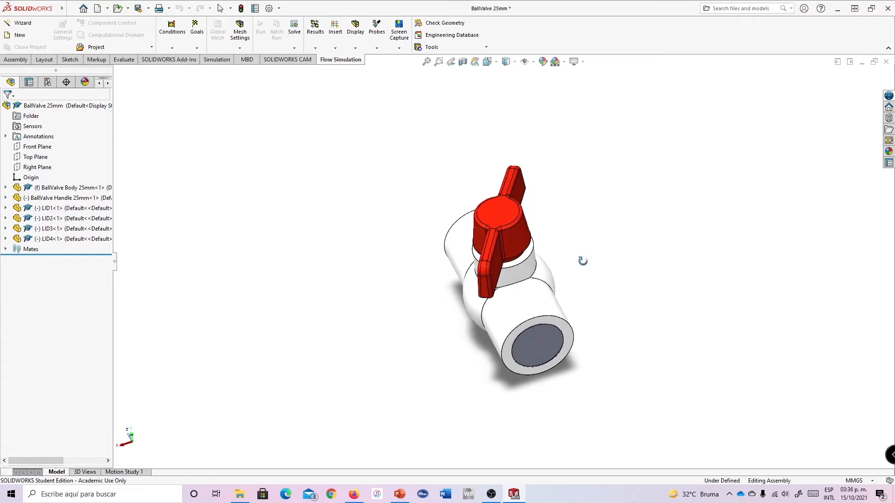
{"action": "middle_click_drag", "start_coordinate": [582, 261], "coordinate": [650, 202]}
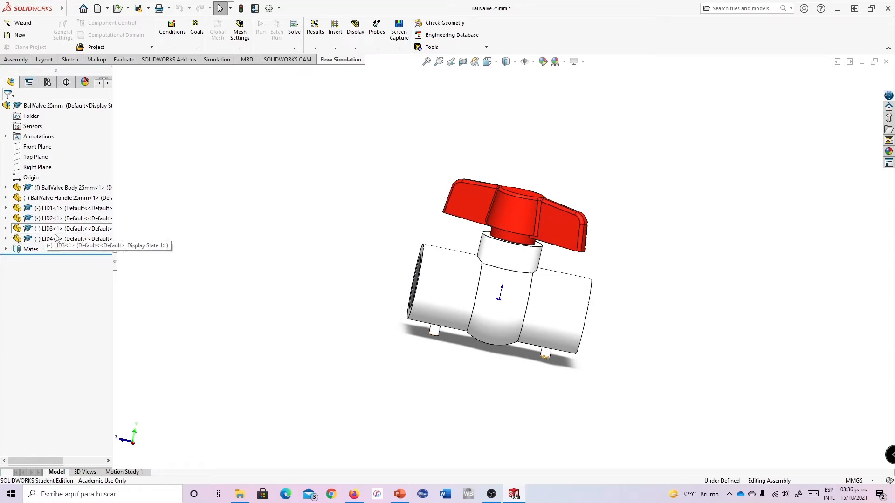
Step: Expand the BallValve Handle 25mm component in the assembly's feature tree to reach its reference planes
{"action": "left_click", "coordinate": [6, 199]}
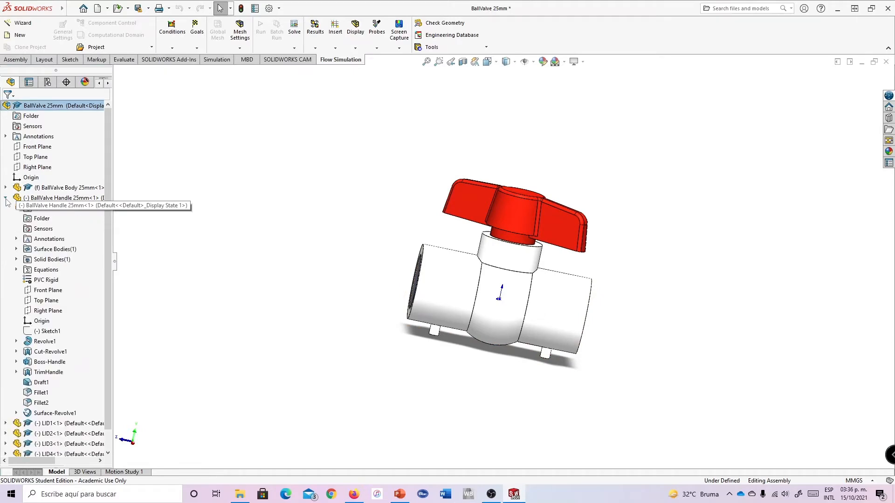
{"action": "left_click", "coordinate": [6, 199]}
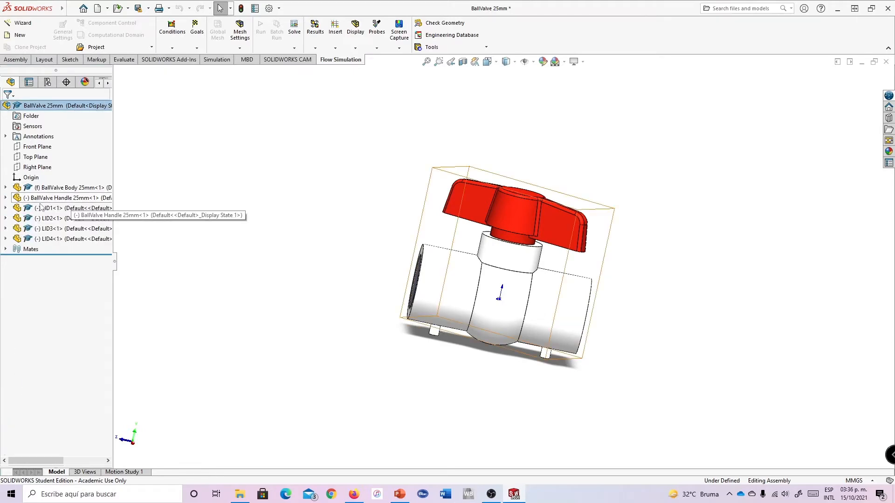
{"action": "left_click", "coordinate": [6, 199]}
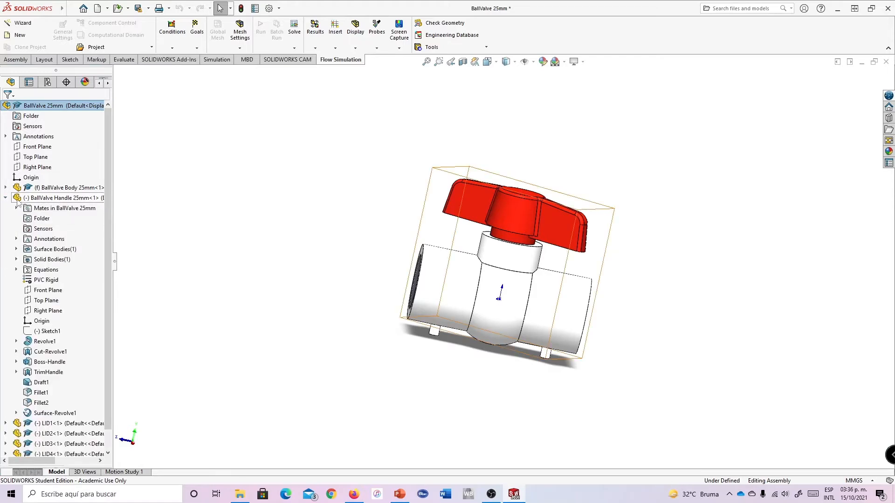
{"action": "left_click", "coordinate": [47, 312]}
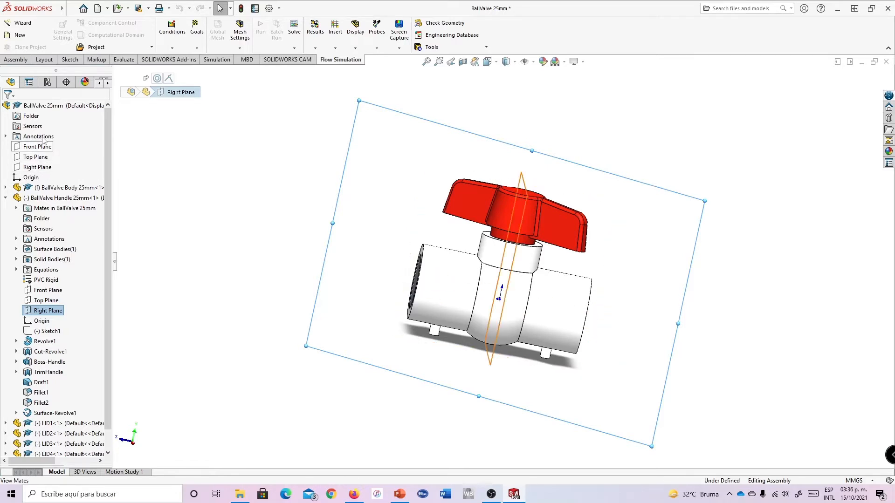
{"action": "left_click", "coordinate": [38, 168]}
{"action": "mouse_move", "coordinate": [254, 177]}
{"action": "middle_mouse_down"}
{"action": "mouse_move", "coordinate": [274, 190]}
{"action": "mouse_move", "coordinate": [268, 351]}
{"action": "mouse_move", "coordinate": [252, 190]}
{"action": "middle_mouse_up"}
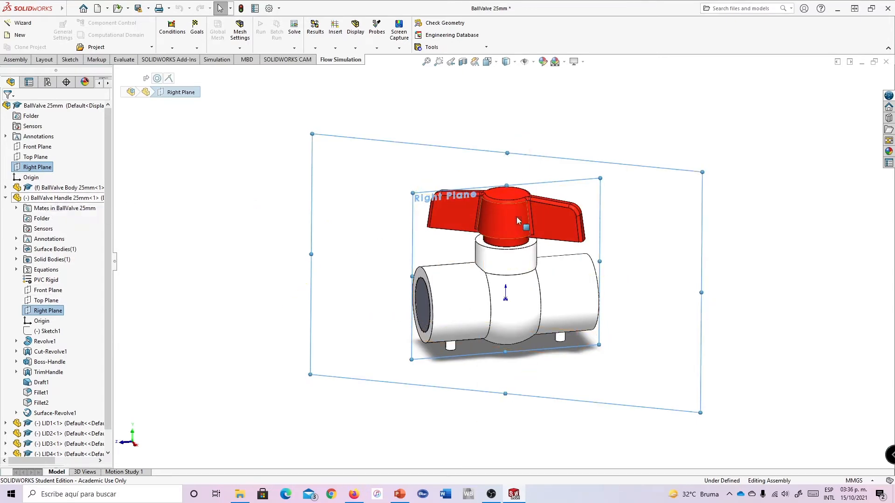
{"action": "left_click", "coordinate": [50, 169]}
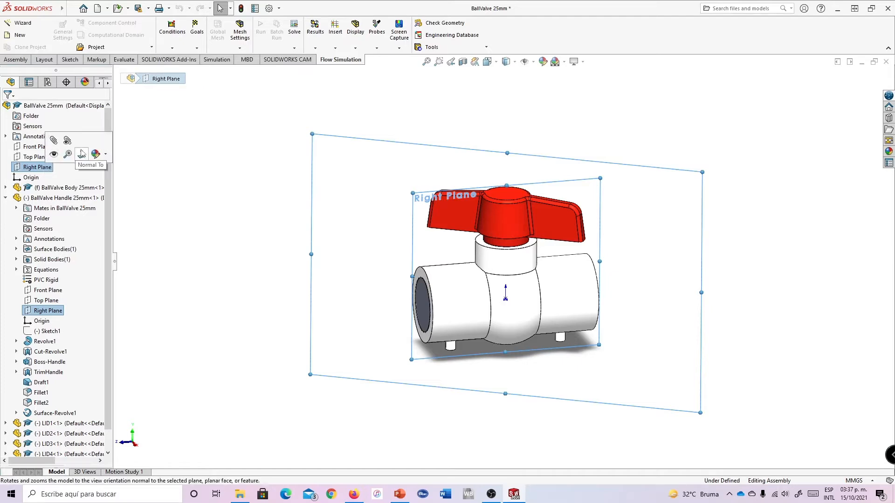
{"action": "left_click", "coordinate": [191, 245]}
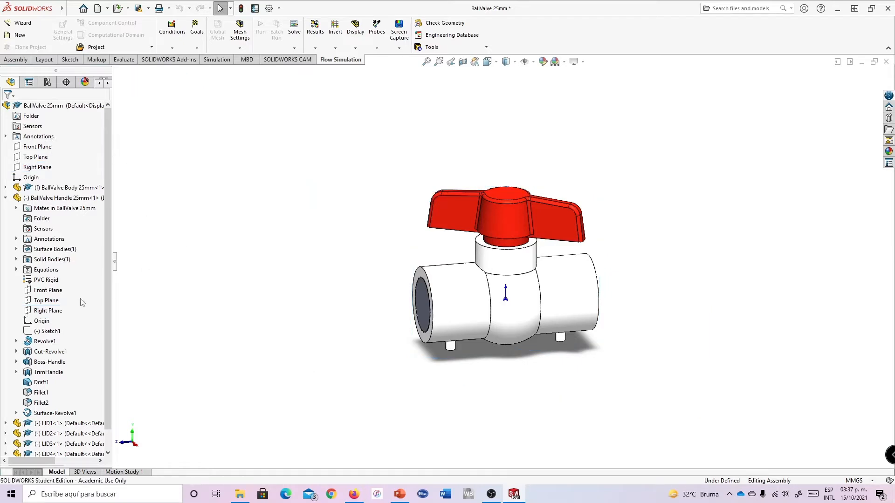
{"action": "left_click", "coordinate": [44, 310]}
{"action": "left_click", "coordinate": [38, 168], "text": "ctrl"}
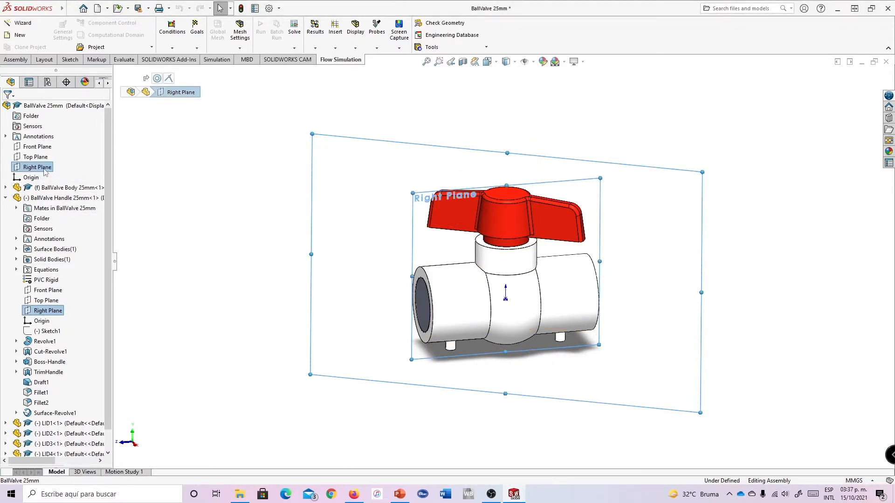
{"action": "left_click", "coordinate": [140, 262]}
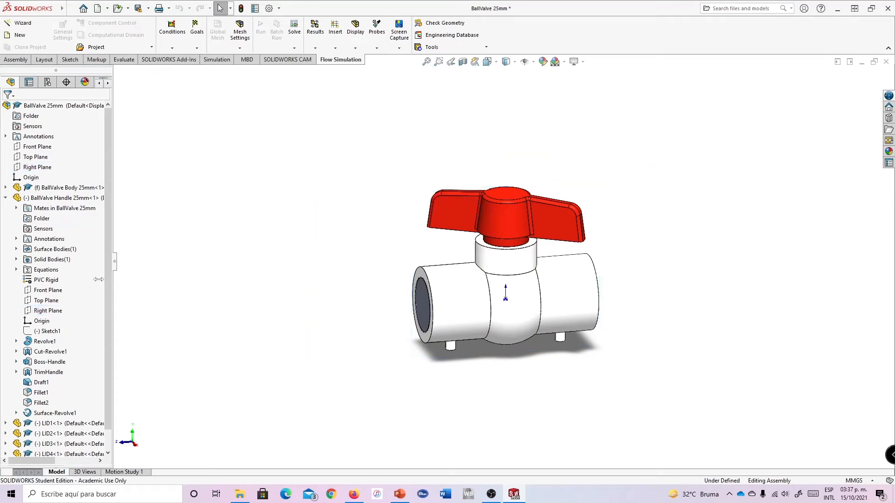
Step: Add a 0-degree angle mate between the valve handle's Right Plane and the assembly's Right Plane
{"action": "left_click", "coordinate": [43, 311]}
{"action": "left_click", "coordinate": [37, 168], "text": "ctrl"}
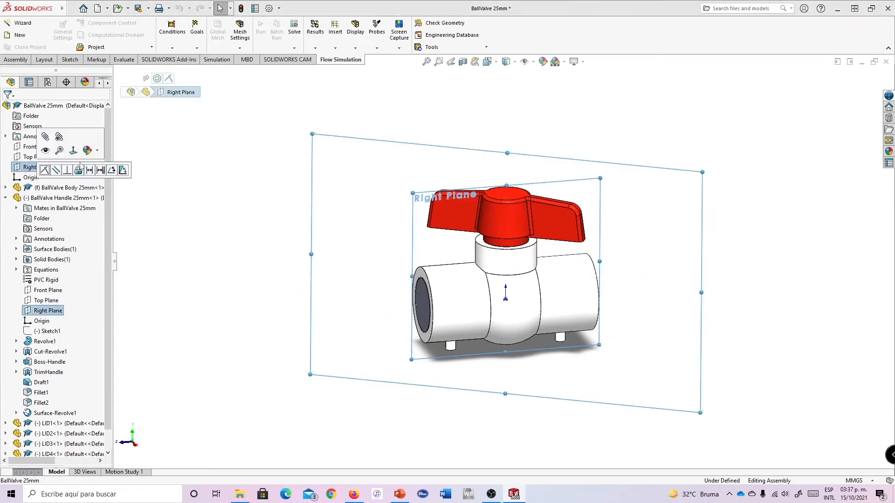
{"action": "left_click", "coordinate": [113, 170]}
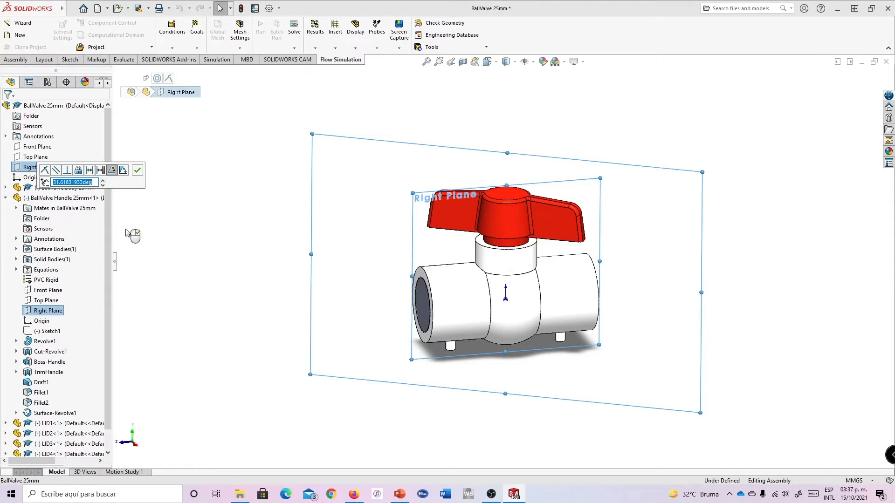
{"action": "type", "text": "0"}
{"action": "left_click", "coordinate": [137, 171]}
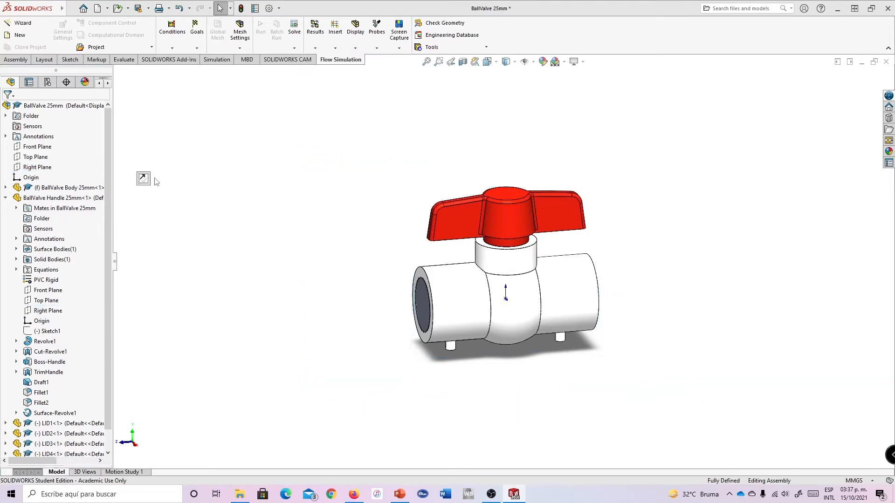
Step: Select the handle's angle mate among the assembly mates and open its angle dimension for configuration
{"action": "middle_click_drag", "start_coordinate": [652, 247], "coordinate": [689, 256]}
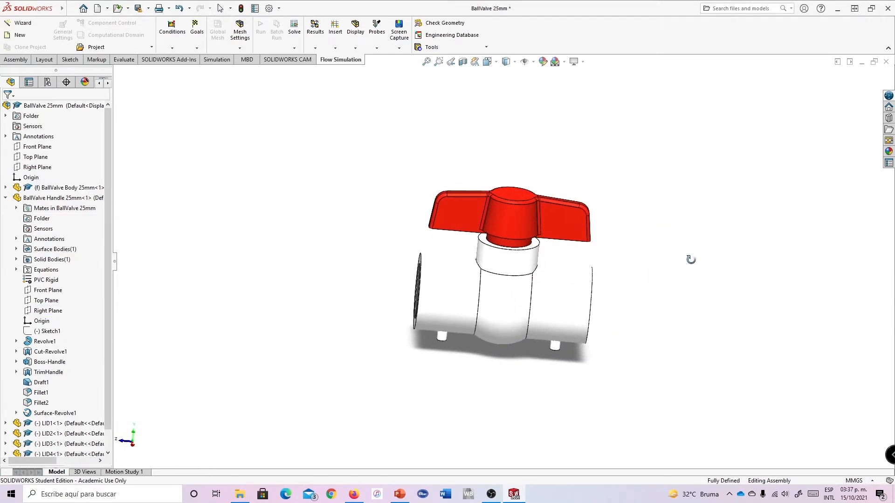
{"action": "scroll", "coordinate": [24, 451], "scroll_direction": "down", "scroll_amount": 2}
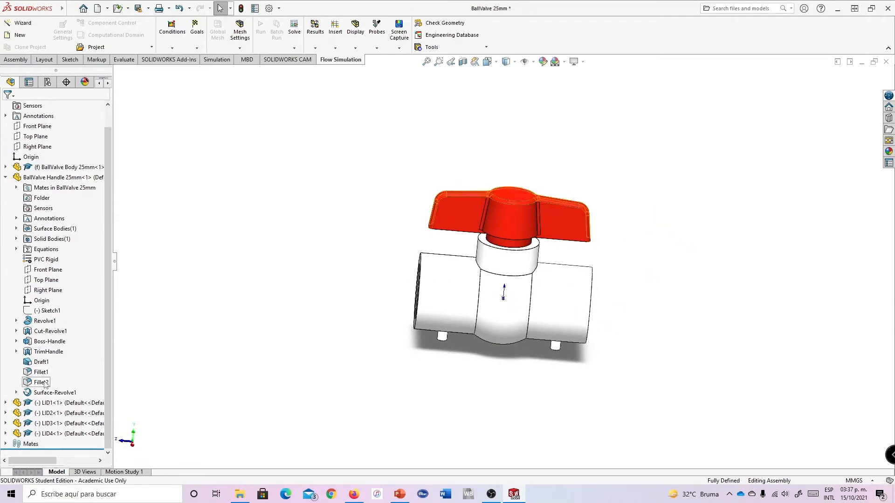
{"action": "left_click", "coordinate": [7, 445]}
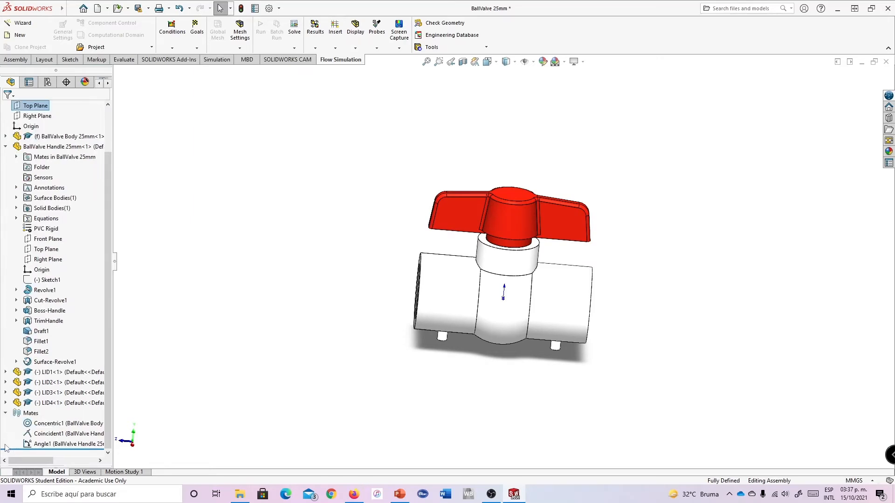
{"action": "left_click", "coordinate": [43, 444]}
{"action": "middle_click_drag", "start_coordinate": [266, 355], "coordinate": [544, 320]}
{"action": "scroll", "coordinate": [513, 287], "scroll_direction": "down", "scroll_amount": 6}
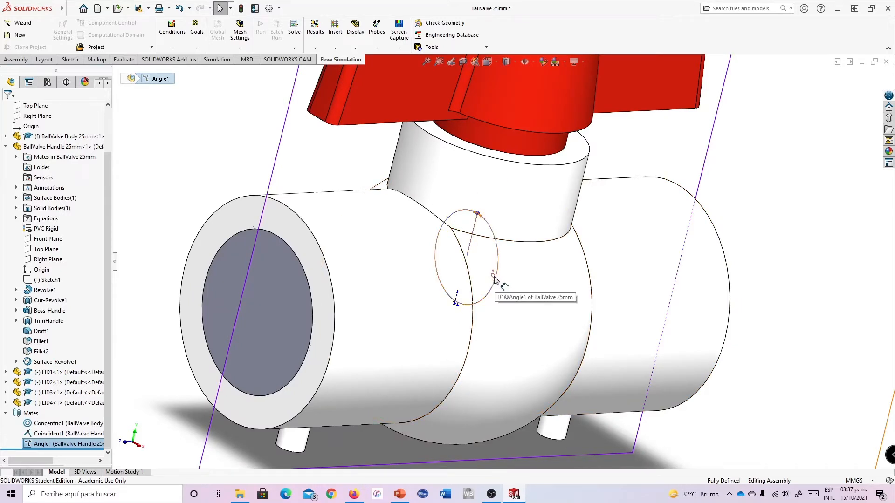
{"action": "right_click", "coordinate": [493, 277]}
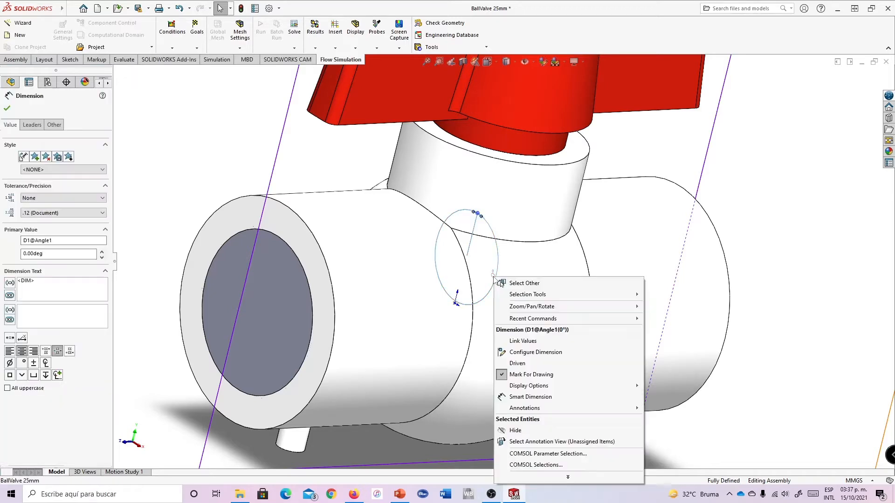
{"action": "left_click", "coordinate": [524, 354]}
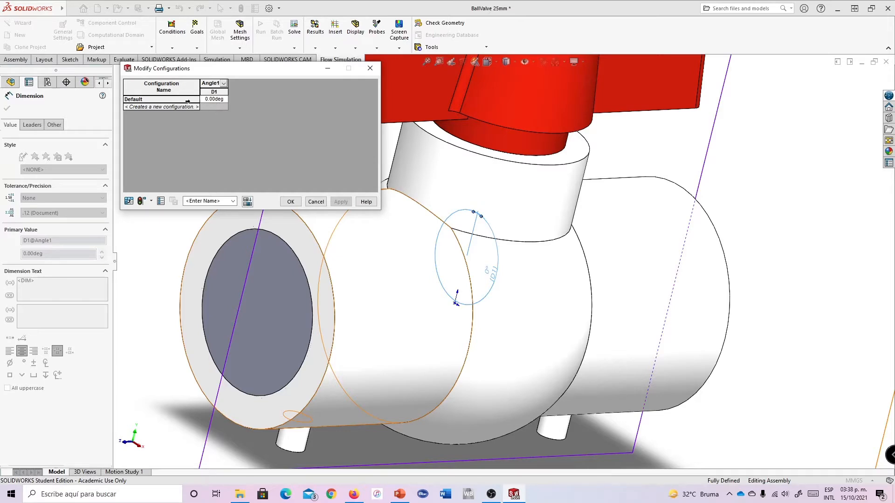
Step: Rename the Default configuration as "0 degrees" in the Modify Configurations table
{"action": "left_click", "coordinate": [145, 99]}
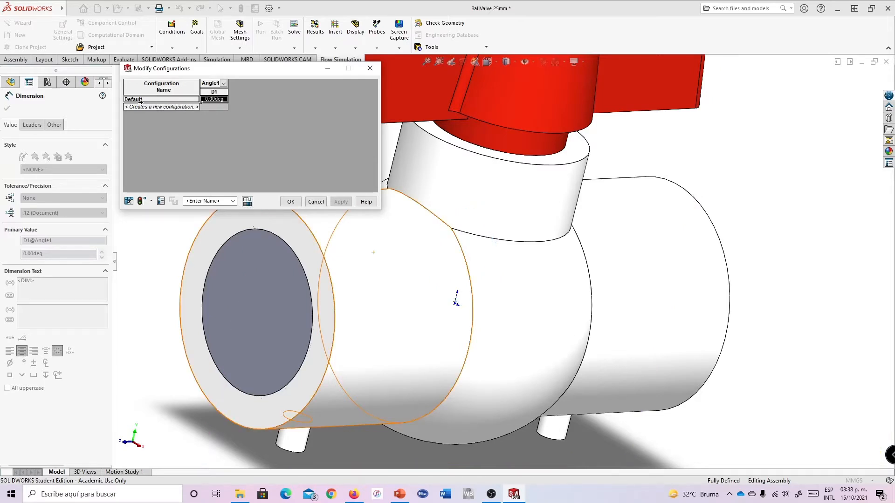
{"action": "right_click", "coordinate": [136, 98]}
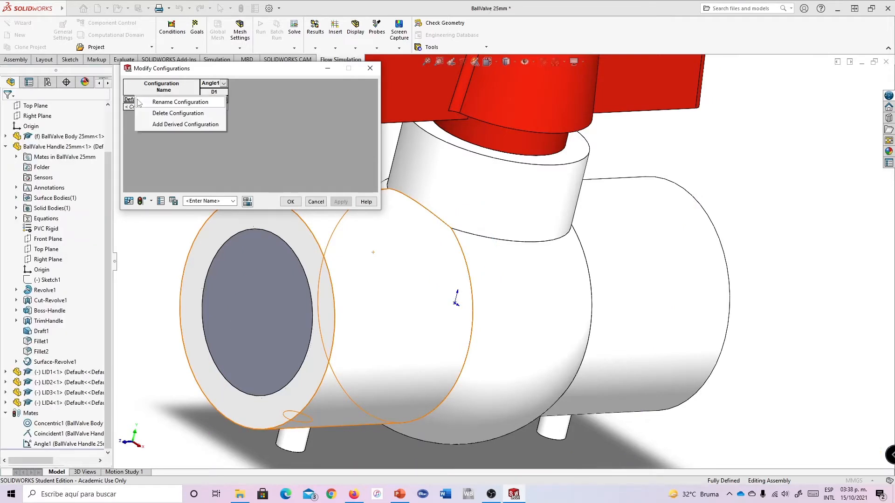
{"action": "left_click", "coordinate": [154, 103]}
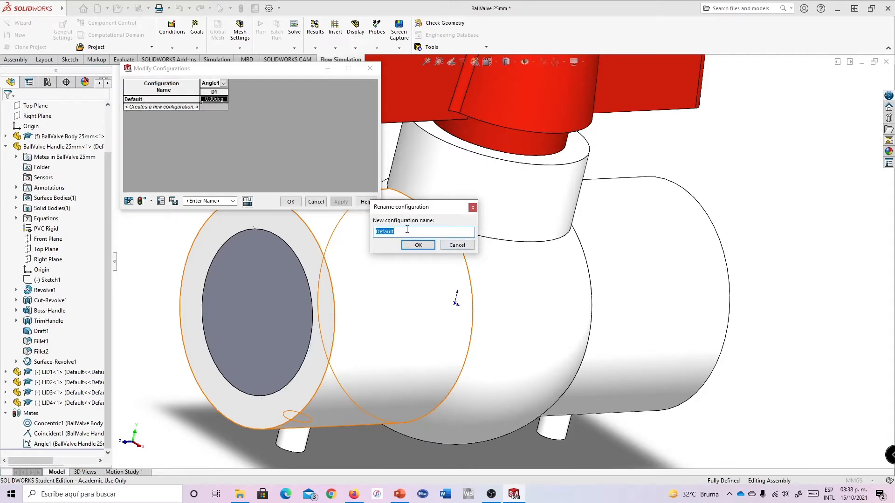
{"action": "type", "text": "0 degree"}
{"action": "key", "text": "Return"}
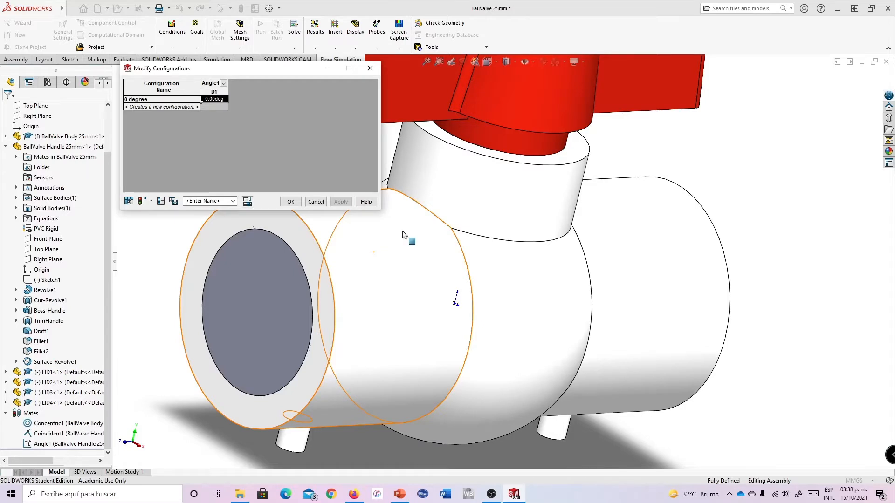
{"action": "right_click", "coordinate": [140, 99]}
{"action": "left_click", "coordinate": [168, 103]}
{"action": "left_click", "coordinate": [400, 232]}
{"action": "type", "text": "s"}
{"action": "key", "text": "Return"}
Step: Create a configuration named "15 degrees" and set its handle mate angle to 15 degrees
{"action": "left_click", "coordinate": [179, 109]}
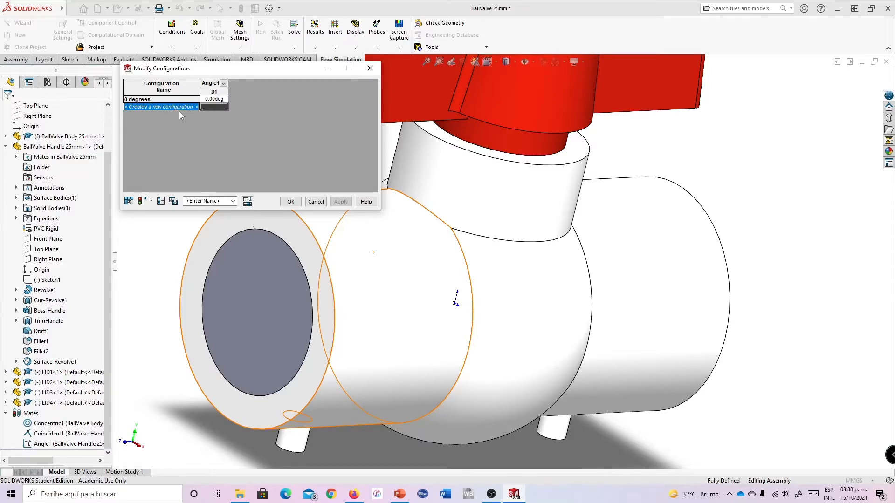
{"action": "type", "text": "15 degrees"}
{"action": "key", "text": "Return"}
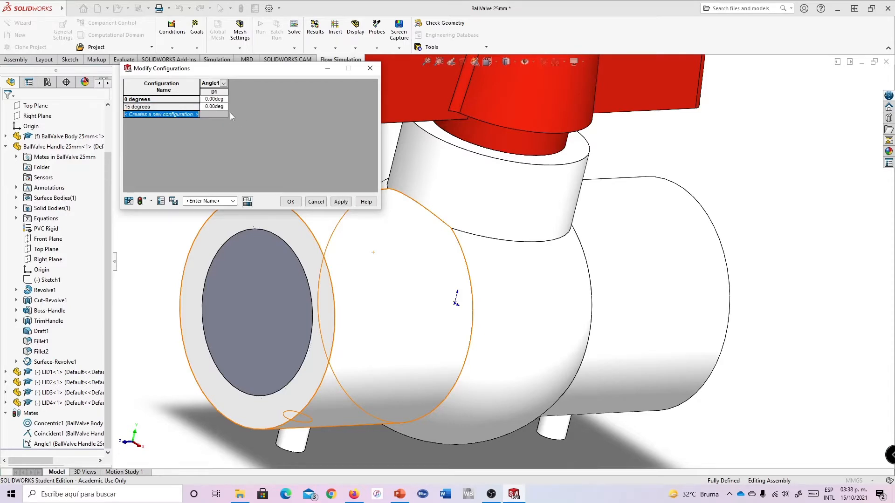
{"action": "left_click", "coordinate": [214, 107]}
{"action": "type", "text": "15"}
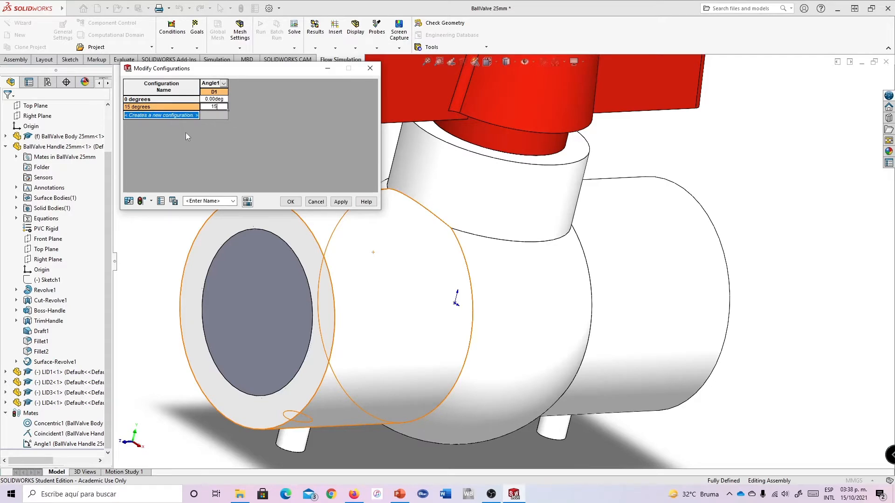
{"action": "key", "text": "Return"}
Step: Create a configuration named "30 degrees" and set its handle mate angle to 30 degrees
{"action": "type", "text": "30 degrees"}
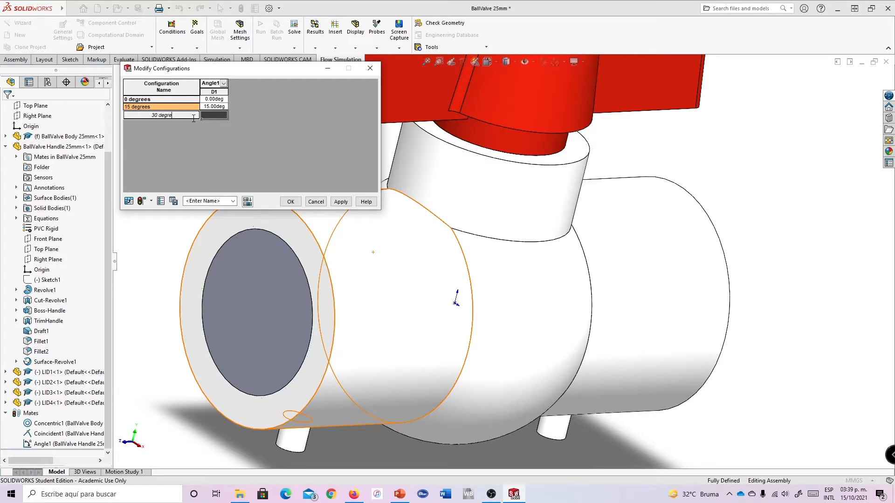
{"action": "key", "text": "Tab"}
{"action": "type", "text": "30"}
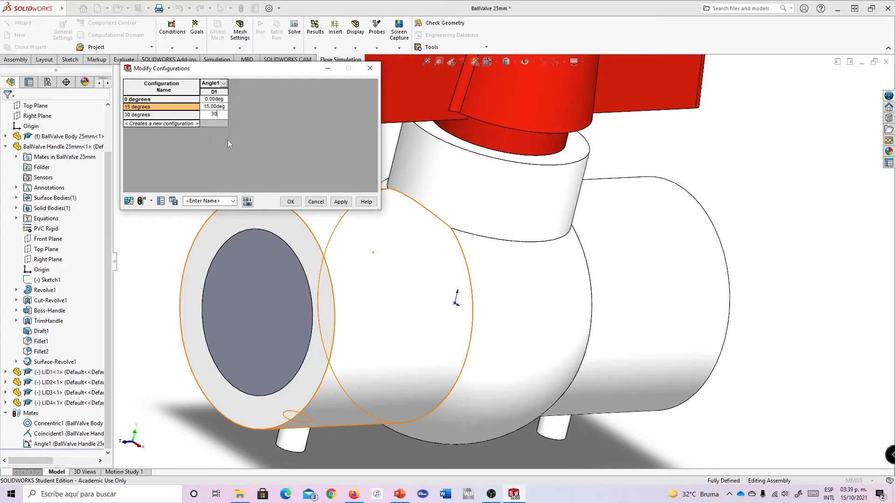
{"action": "key", "text": "Return"}
Step: Create a configuration named "45 degrees" with a handle mate angle of 45 degrees and apply the configuration changes
{"action": "left_click", "coordinate": [161, 124]}
{"action": "type", "text": "4"}
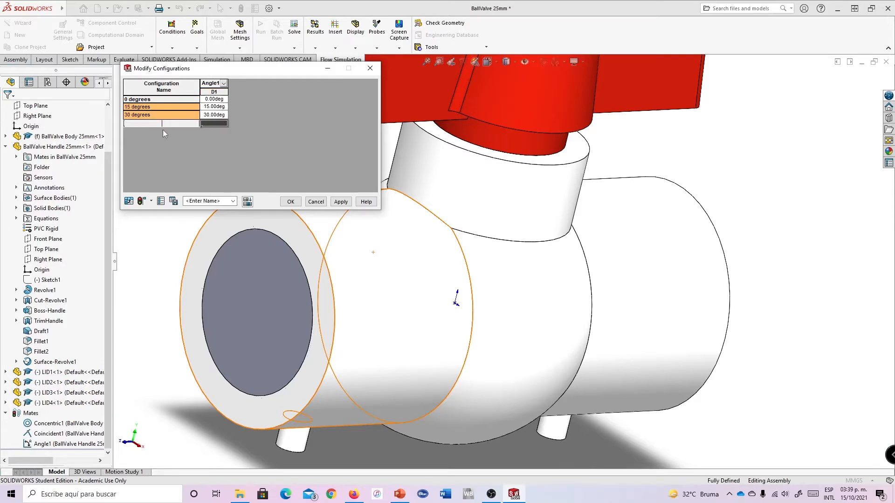
{"action": "type", "text": "5 degrees"}
{"action": "key", "text": "Tab"}
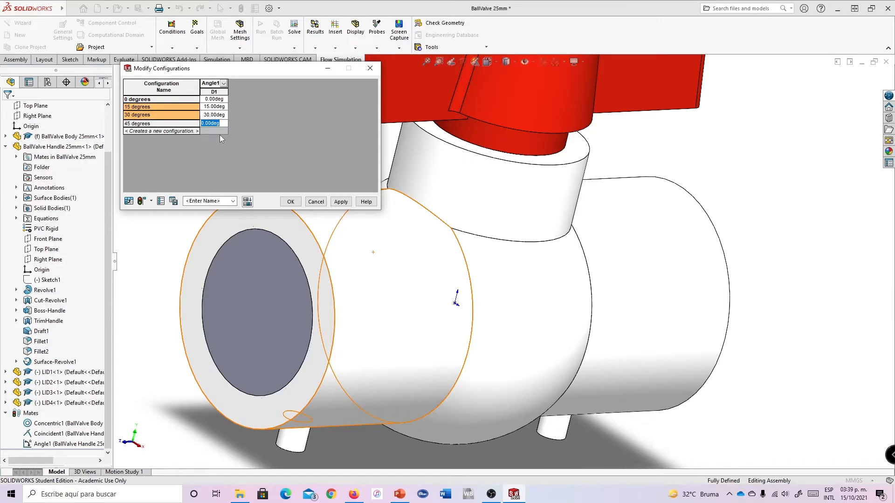
{"action": "type", "text": "45"}
{"action": "left_click", "coordinate": [340, 201]}
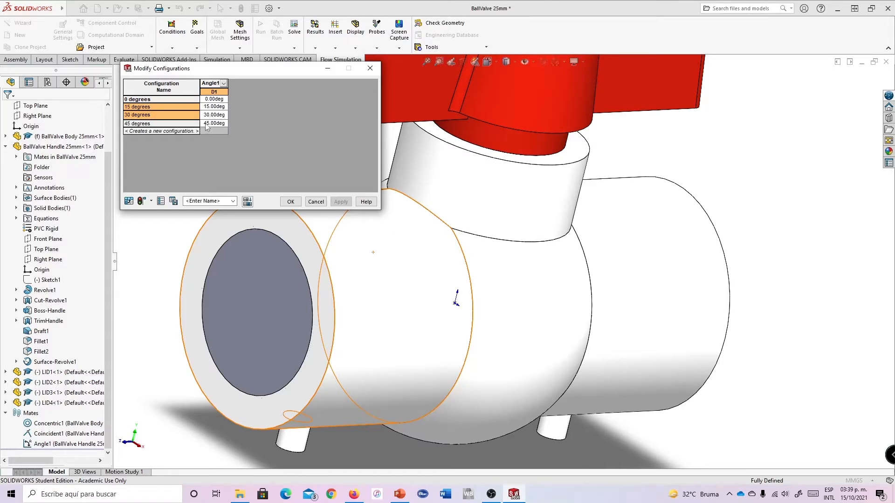
Step: Accept the configuration table for the handle mate angle and show the whole valve
{"action": "left_click", "coordinate": [294, 203]}
{"action": "scroll", "coordinate": [663, 248], "scroll_direction": "up", "scroll_amount": 3}
{"action": "middle_click_drag", "start_coordinate": [667, 251], "coordinate": [559, 228]}
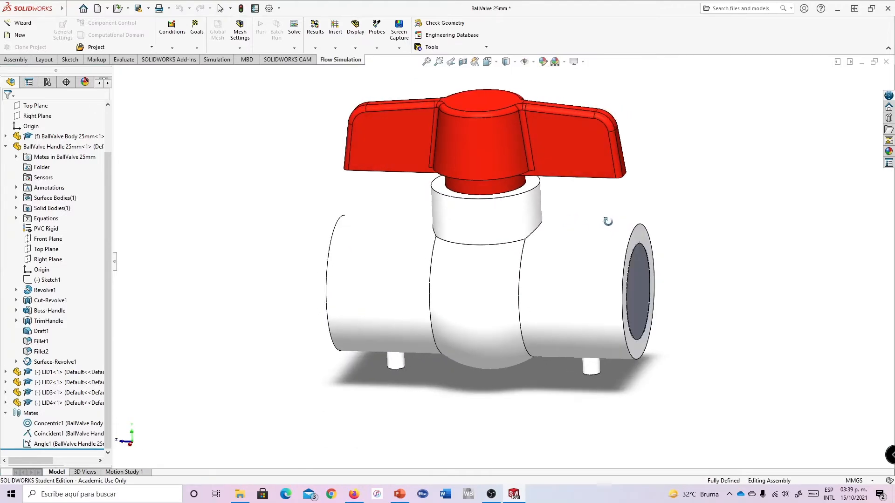
Step: Activate the 15, 30 and 45 degrees configurations in turn to check the handle's position in each
{"action": "left_click", "coordinate": [48, 83]}
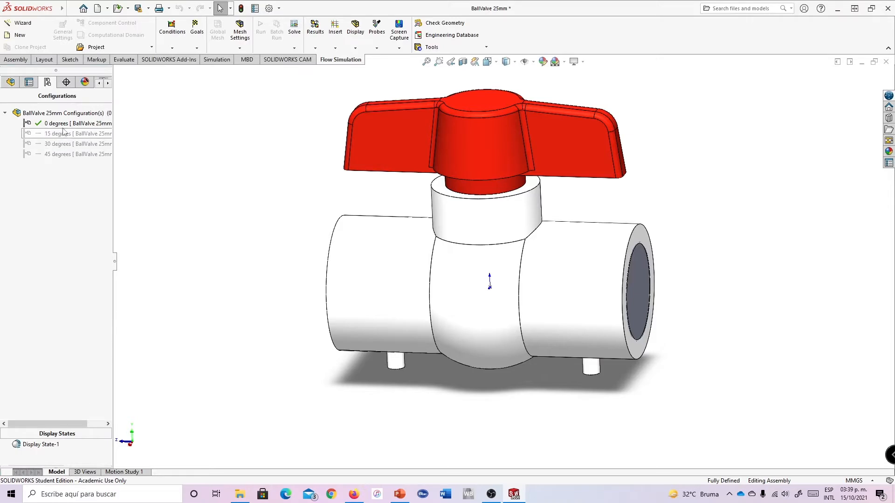
{"action": "middle_click_drag", "start_coordinate": [709, 211], "coordinate": [699, 216]}
{"action": "double_click", "coordinate": [49, 133]}
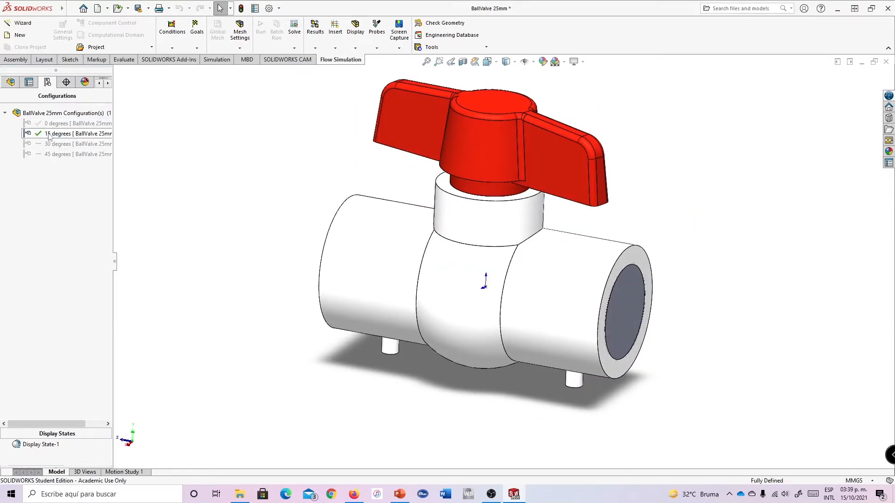
{"action": "double_click", "coordinate": [52, 144]}
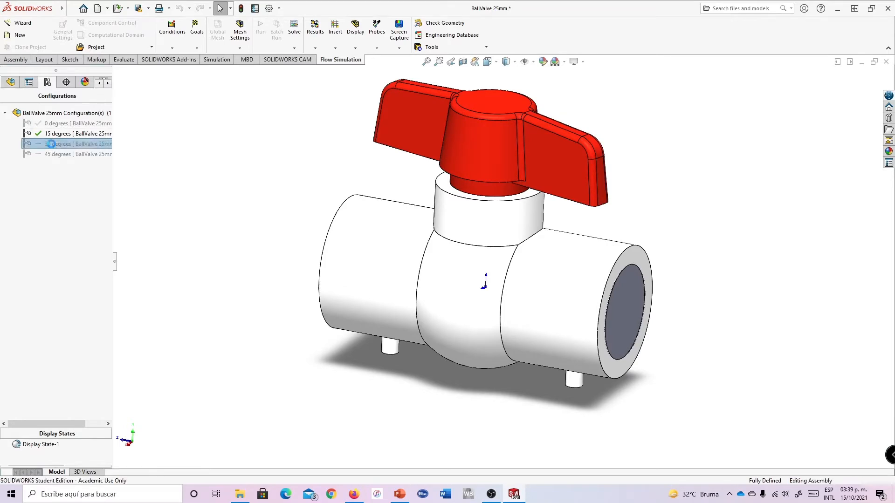
{"action": "double_click", "coordinate": [56, 154]}
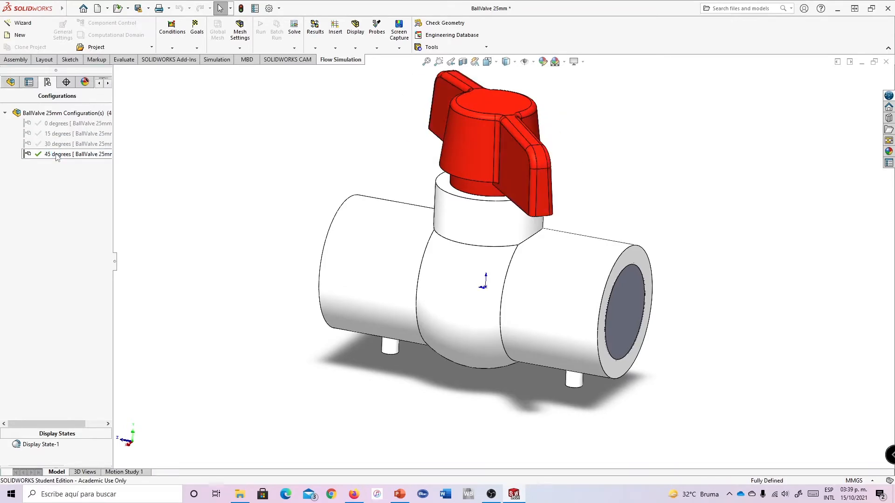
{"action": "middle_click_drag", "start_coordinate": [547, 214], "coordinate": [536, 168]}
{"action": "left_click", "coordinate": [10, 82]}
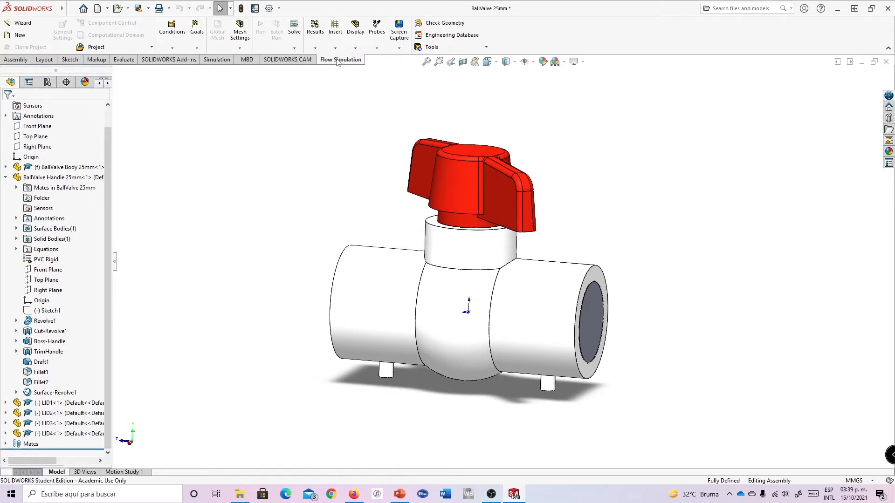
{"action": "middle_click_drag", "start_coordinate": [640, 216], "coordinate": [627, 200]}
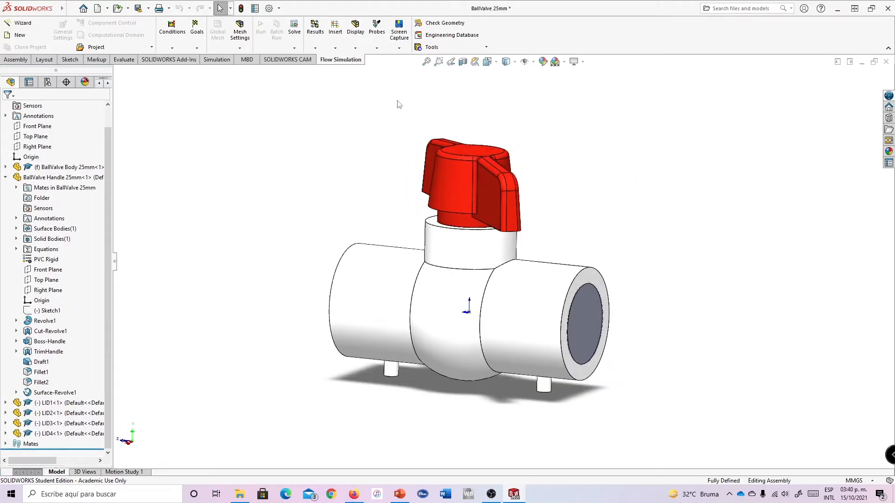
{"action": "left_click", "coordinate": [33, 35]}
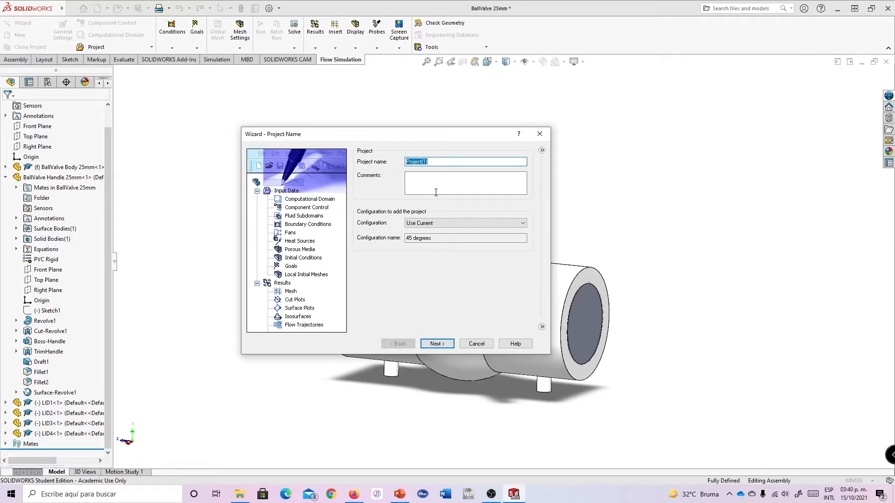
{"action": "type", "text": "Ba"}
{"action": "type", "text": "ees"}
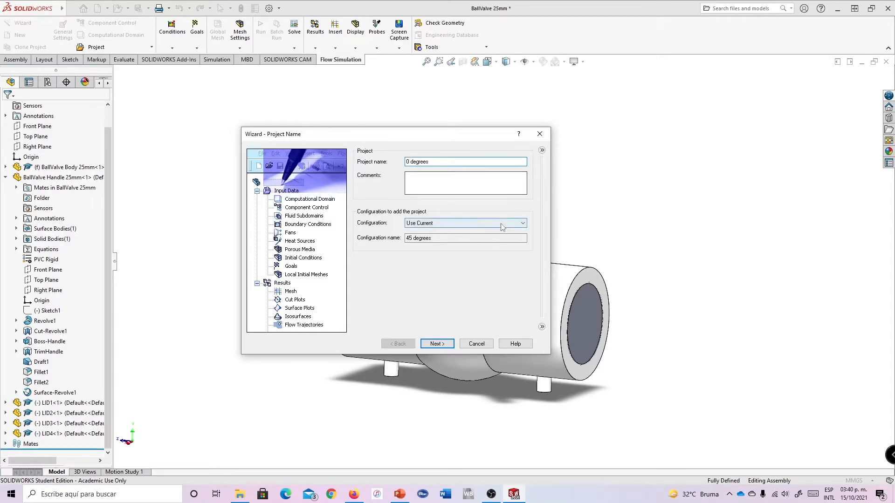
{"action": "left_click", "coordinate": [446, 240]}
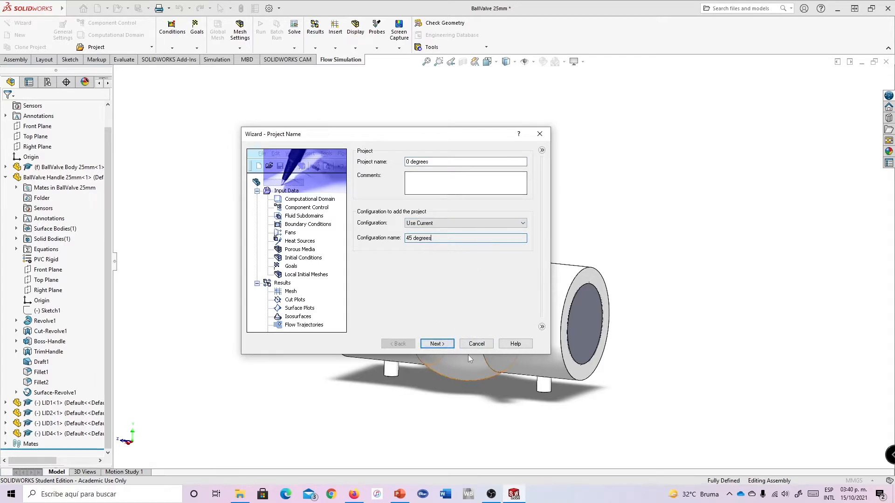
{"action": "key", "text": "Escape"}
Step: Activate the 0 degrees configuration and start a Flow Simulation wizard project named "0 degrees" on the current configuration
{"action": "left_click", "coordinate": [47, 84]}
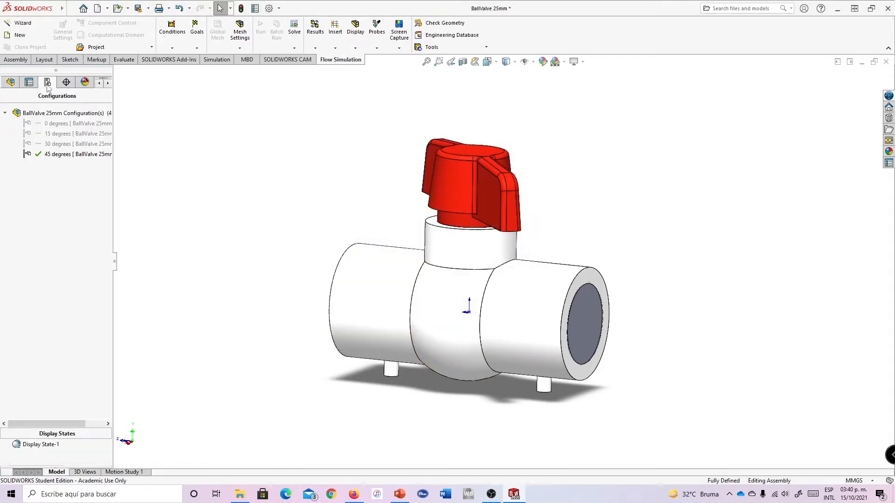
{"action": "double_click", "coordinate": [56, 123]}
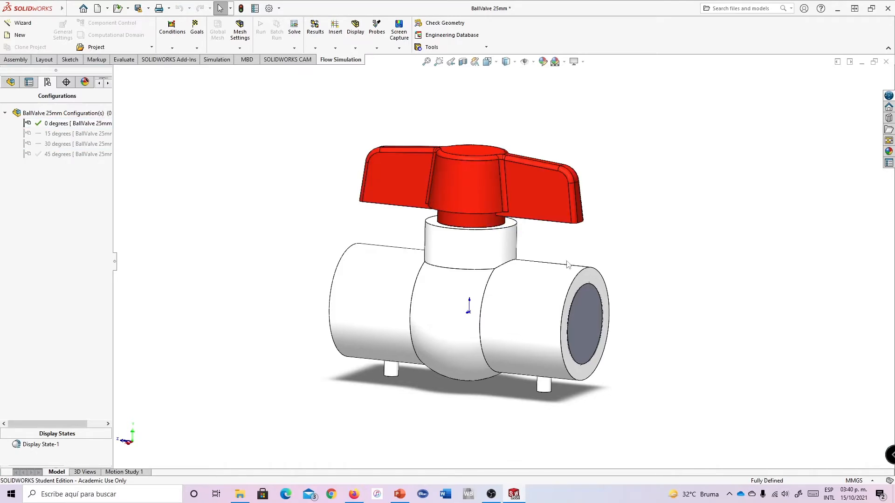
{"action": "left_click", "coordinate": [21, 23]}
{"action": "left_click", "coordinate": [439, 162]}
{"action": "double_click", "coordinate": [440, 162]}
{"action": "type", "text": "0 degrees"}
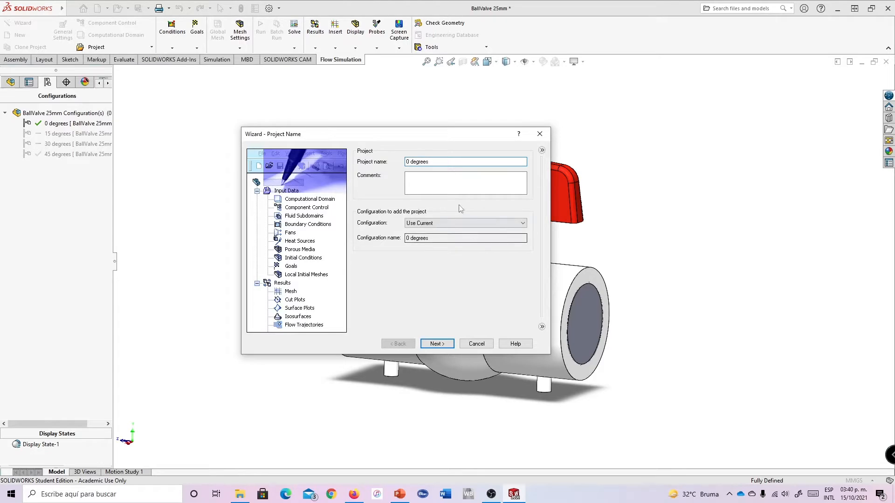
{"action": "key", "text": "Tab"}
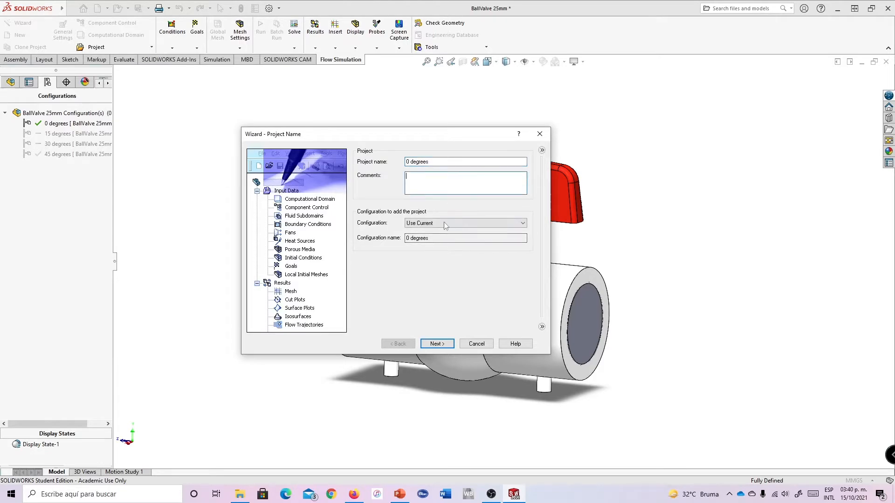
{"action": "left_click", "coordinate": [435, 345]}
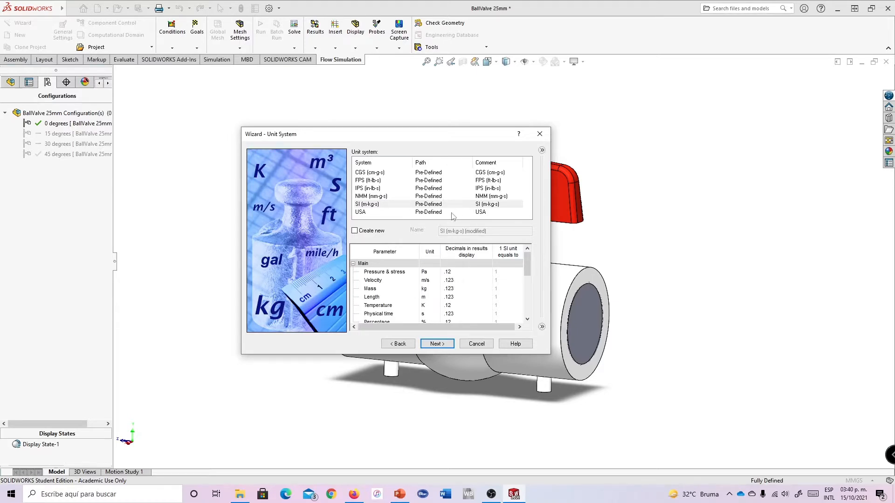
Step: Accept the SI (m-kg-s) unit system and an internal analysis that excludes cavities without flow conditions
{"action": "scroll", "coordinate": [535, 299], "scroll_direction": "down", "scroll_amount": 3}
{"action": "scroll", "coordinate": [535, 299], "scroll_direction": "up", "scroll_amount": 3}
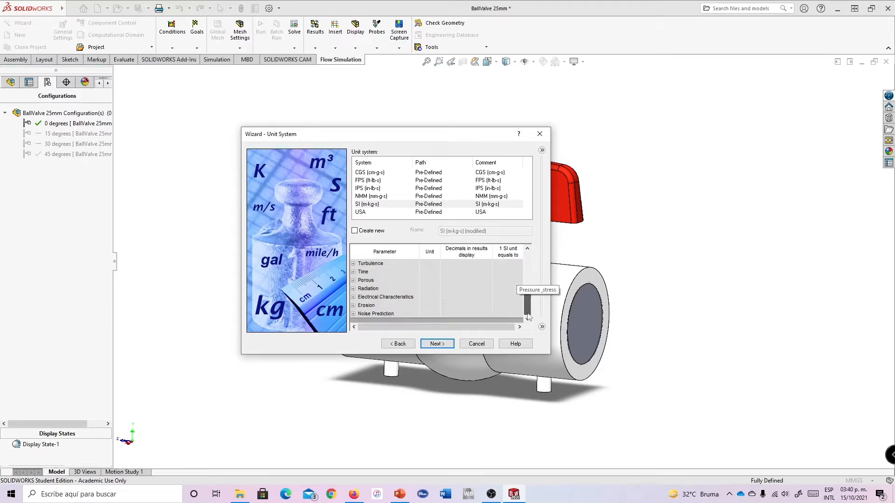
{"action": "left_click", "coordinate": [438, 344]}
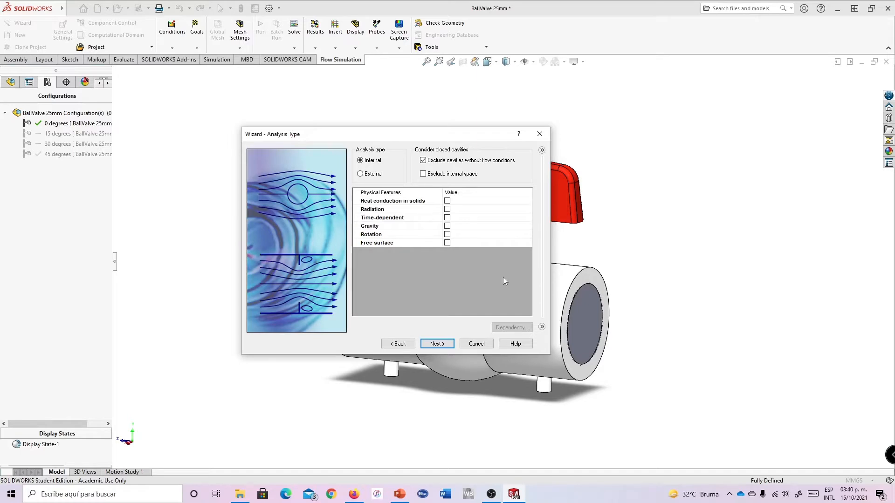
{"action": "left_click", "coordinate": [434, 349]}
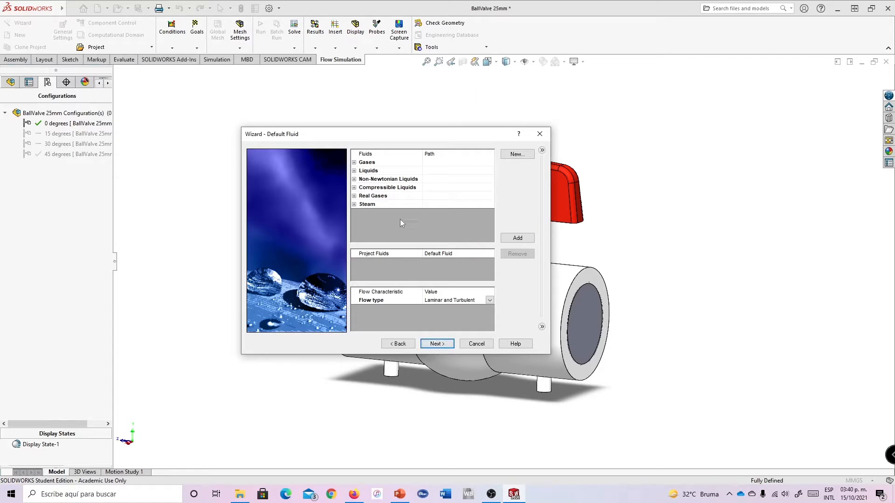
Step: Add Water as the project fluid and finish the wizard with adiabatic walls, 0 micrometer roughness and the default initial conditions
{"action": "left_click", "coordinate": [519, 239]}
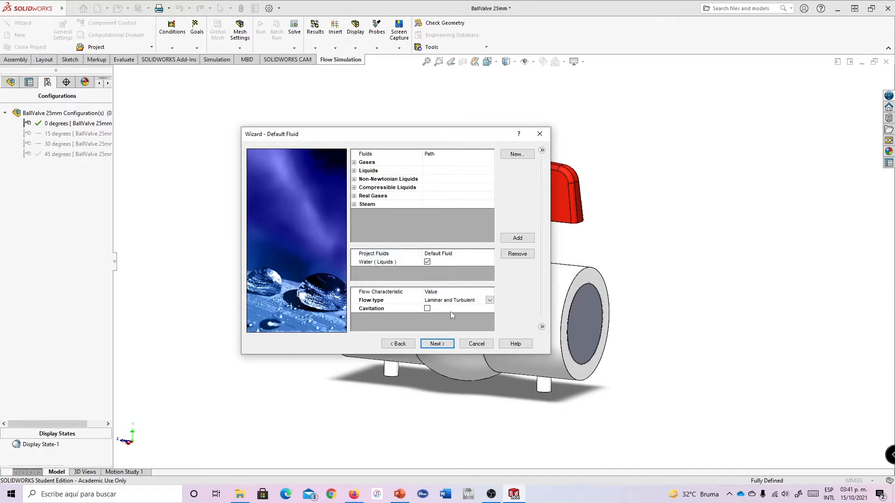
{"action": "left_click", "coordinate": [436, 344]}
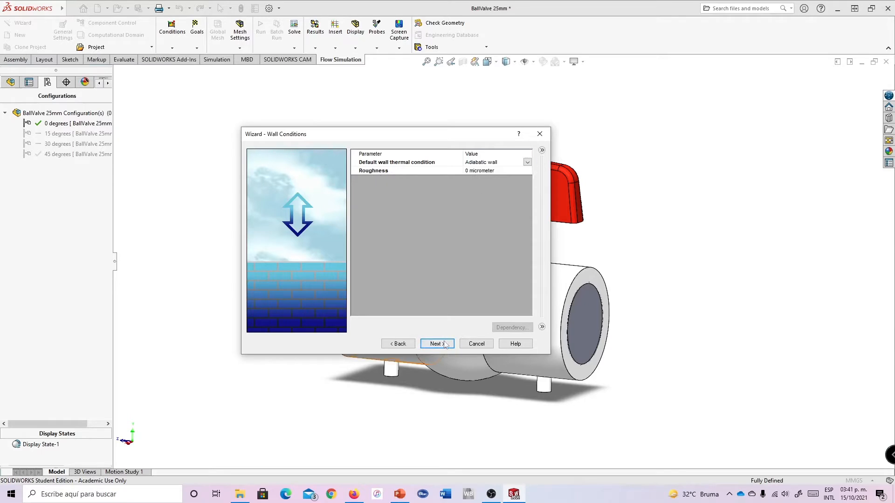
{"action": "left_click", "coordinate": [423, 346]}
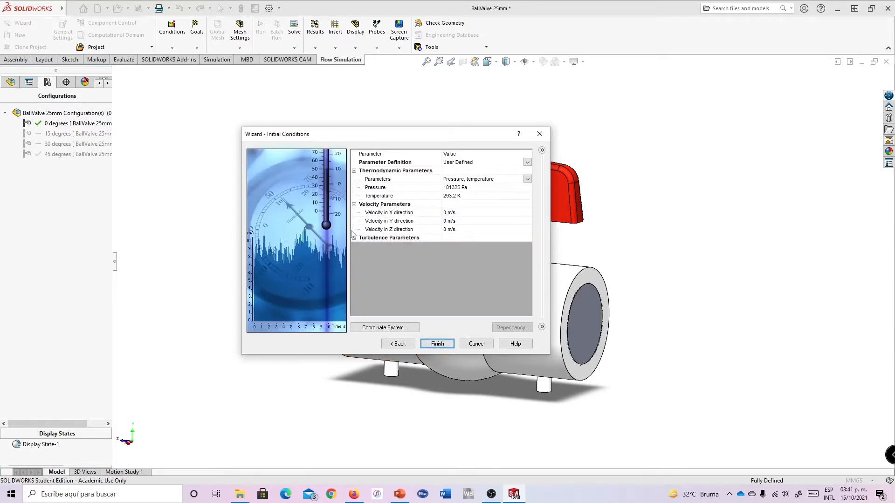
{"action": "left_click", "coordinate": [443, 345]}
Step: Hide the computational domain of the 0 degrees project
{"action": "middle_click_drag", "start_coordinate": [624, 291], "coordinate": [295, 222]}
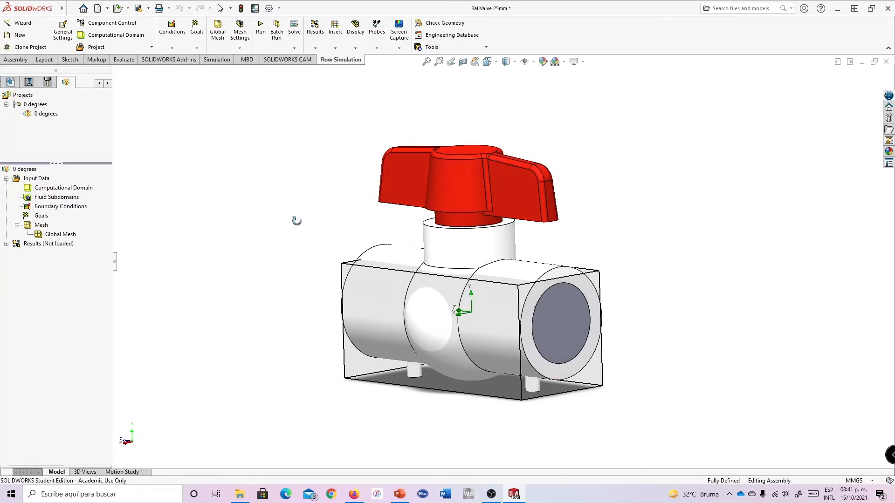
{"action": "middle_click_drag", "start_coordinate": [618, 240], "coordinate": [355, 238]}
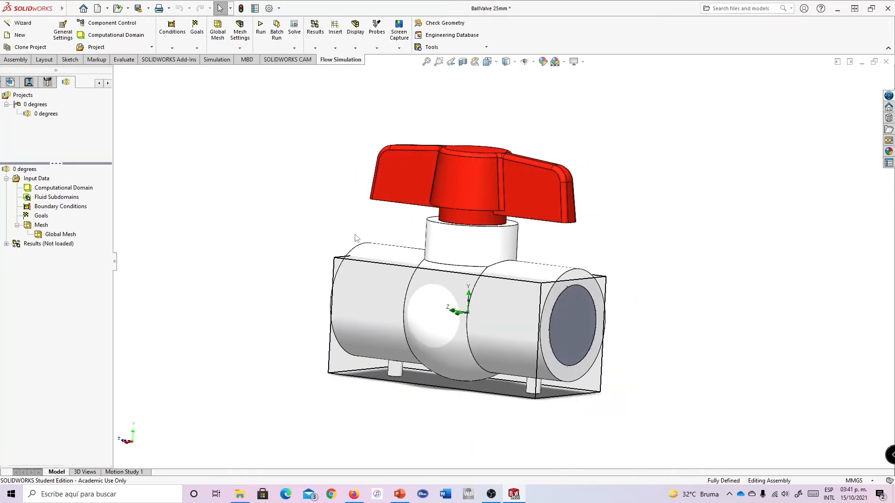
{"action": "left_click", "coordinate": [40, 189]}
{"action": "right_click", "coordinate": [41, 189]}
{"action": "left_click", "coordinate": [60, 208]}
Step: Insert a boundary condition and select the inner face of the LID1 lid using Select Other
{"action": "middle_click_drag", "start_coordinate": [629, 256], "coordinate": [562, 272]}
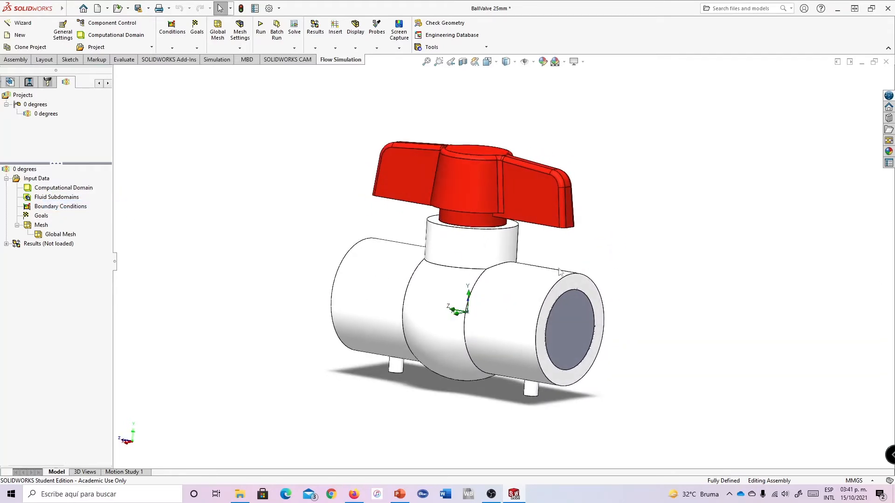
{"action": "middle_click_drag", "start_coordinate": [687, 258], "coordinate": [595, 261]}
{"action": "right_click", "coordinate": [38, 210]}
{"action": "left_click", "coordinate": [47, 215]}
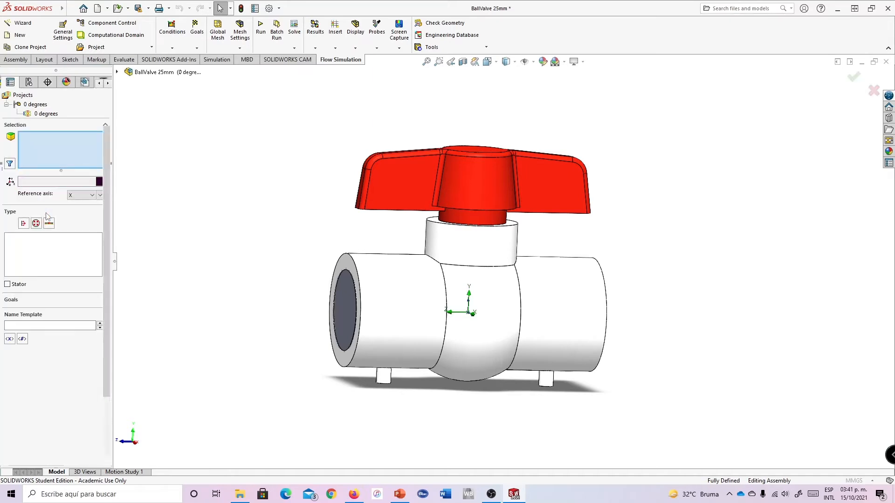
{"action": "right_click", "coordinate": [343, 309]}
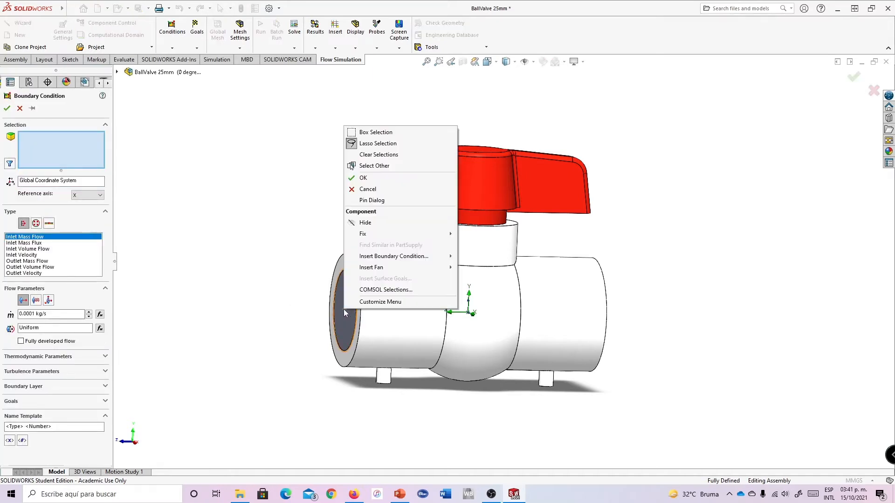
{"action": "left_click", "coordinate": [372, 166]}
{"action": "left_click", "coordinate": [413, 185]}
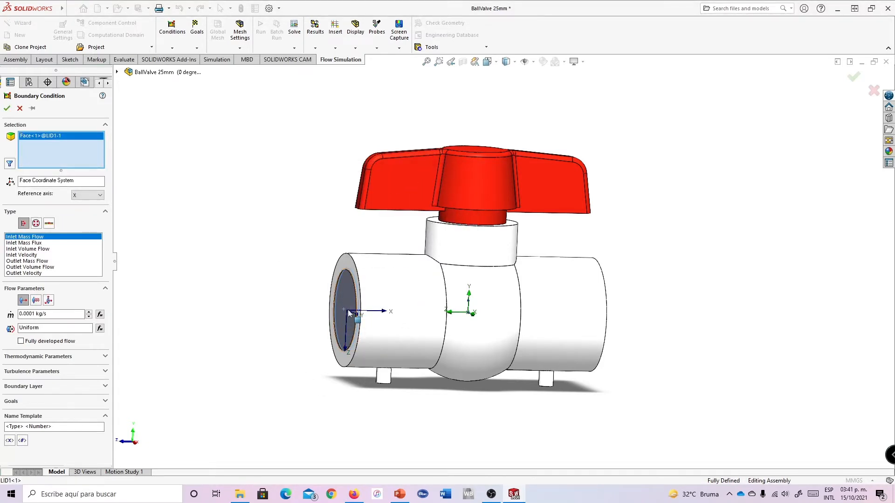
Step: Pick the inner face of LID1 again through Select Other to verify the boundary condition's selection
{"action": "scroll", "coordinate": [349, 318], "scroll_direction": "down", "scroll_amount": 3}
{"action": "scroll", "coordinate": [350, 317], "scroll_direction": "down", "scroll_amount": 2}
{"action": "right_click", "coordinate": [374, 281]}
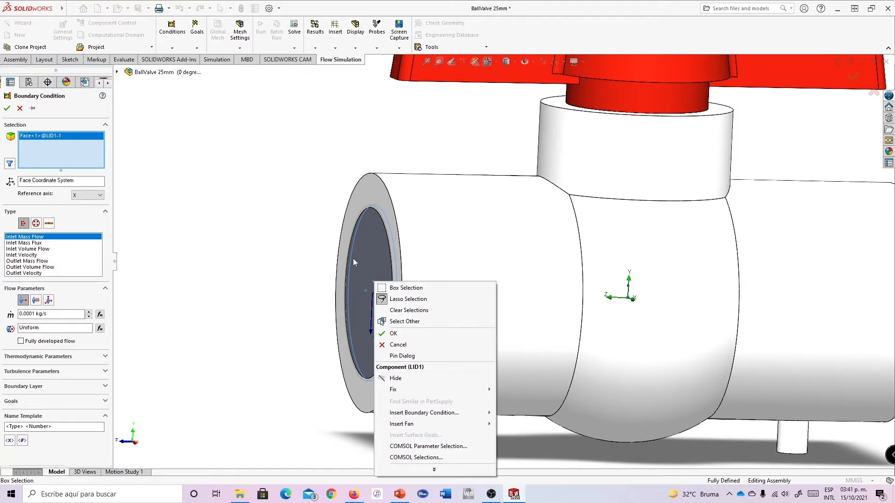
{"action": "left_click", "coordinate": [419, 321]}
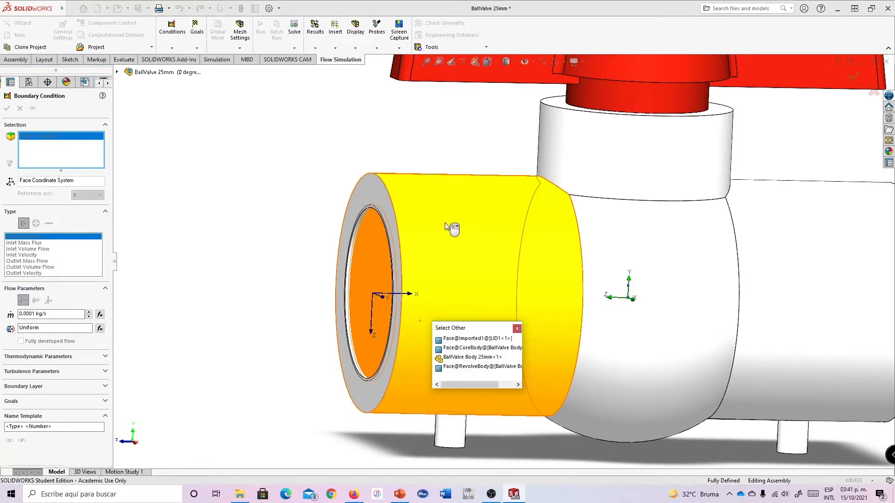
{"action": "left_click", "coordinate": [440, 339]}
{"action": "left_click", "coordinate": [441, 343]}
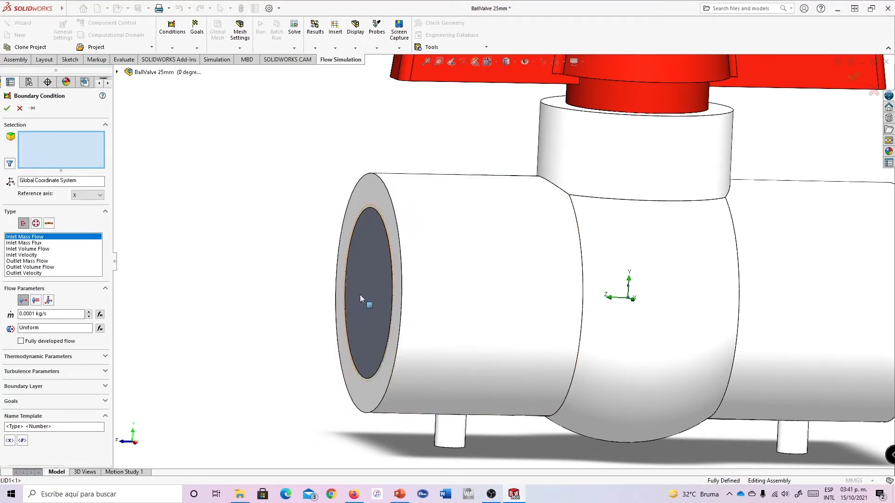
{"action": "right_click", "coordinate": [362, 296]}
{"action": "left_click", "coordinate": [387, 336]}
{"action": "left_click", "coordinate": [424, 349]}
Step: Define the boundary condition on LID1 as an Inlet Velocity of 0.1 m/s and accept it
{"action": "key", "text": "f"}
{"action": "mouse_move", "coordinate": [697, 281]}
{"action": "middle_mouse_down"}
{"action": "mouse_move", "coordinate": [666, 296]}
{"action": "mouse_move", "coordinate": [684, 293]}
{"action": "middle_mouse_up"}
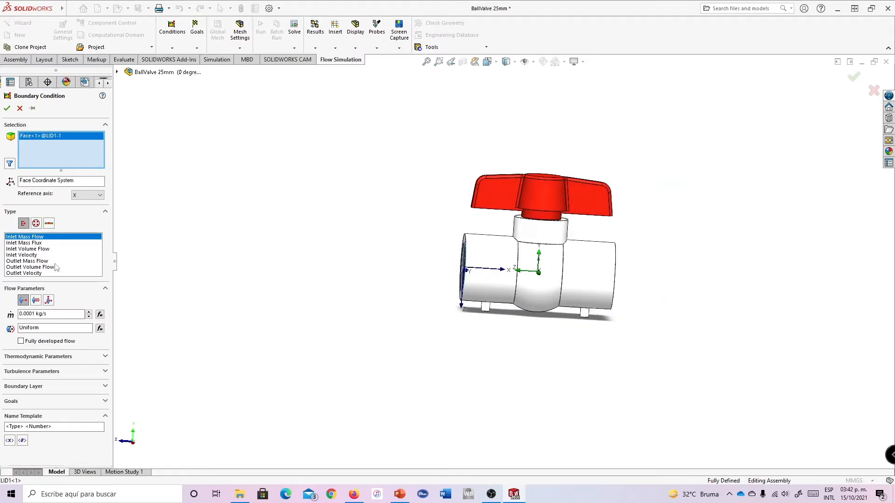
{"action": "left_click", "coordinate": [18, 255]}
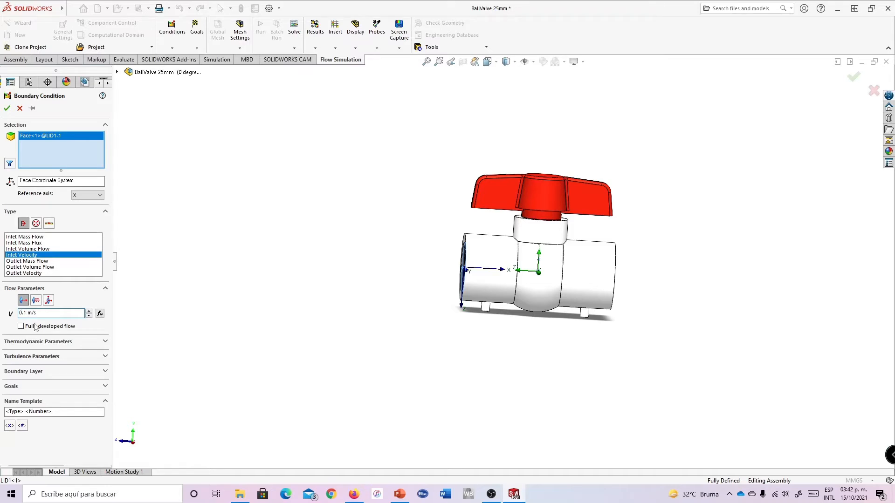
{"action": "left_click", "coordinate": [7, 109]}
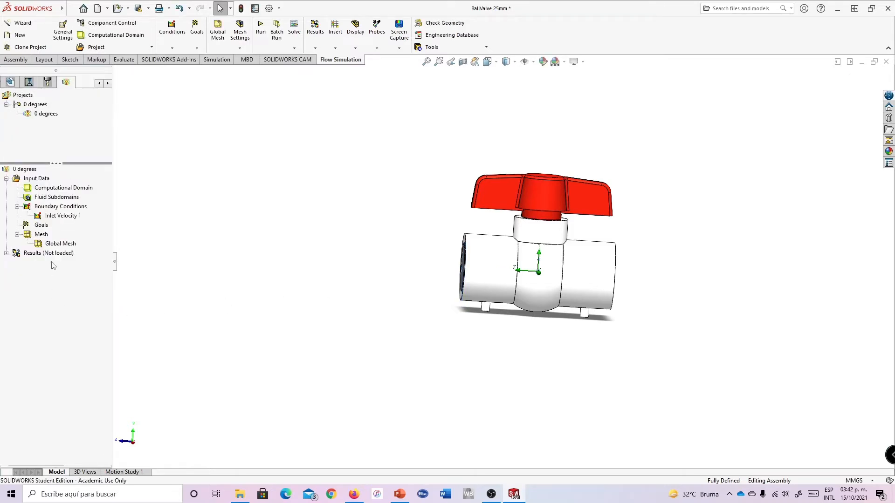
Step: Add an Environment Pressure boundary condition of 101325 Pa on the inner face of LID2, picked through Select Other
{"action": "right_click", "coordinate": [52, 207]}
{"action": "left_click", "coordinate": [78, 218]}
{"action": "left_click", "coordinate": [36, 223]}
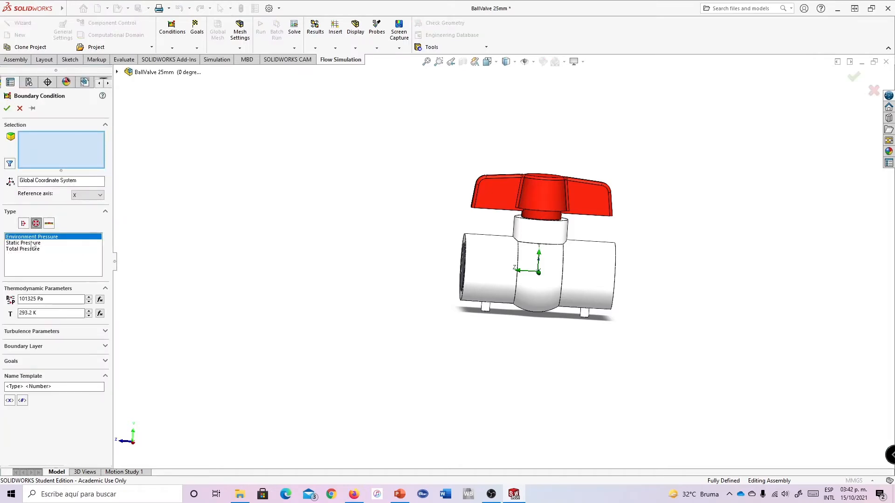
{"action": "middle_click_drag", "start_coordinate": [377, 274], "coordinate": [591, 284]}
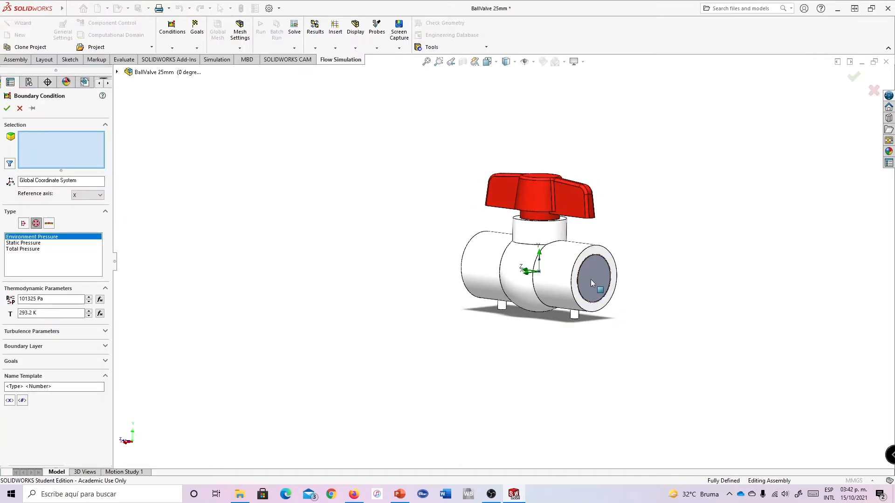
{"action": "right_click", "coordinate": [597, 275]}
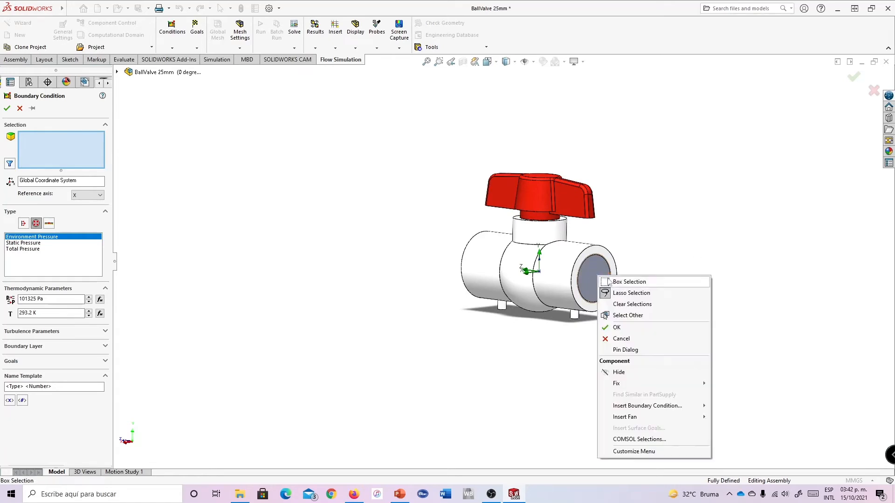
{"action": "left_click", "coordinate": [633, 316]}
{"action": "left_click", "coordinate": [672, 335]}
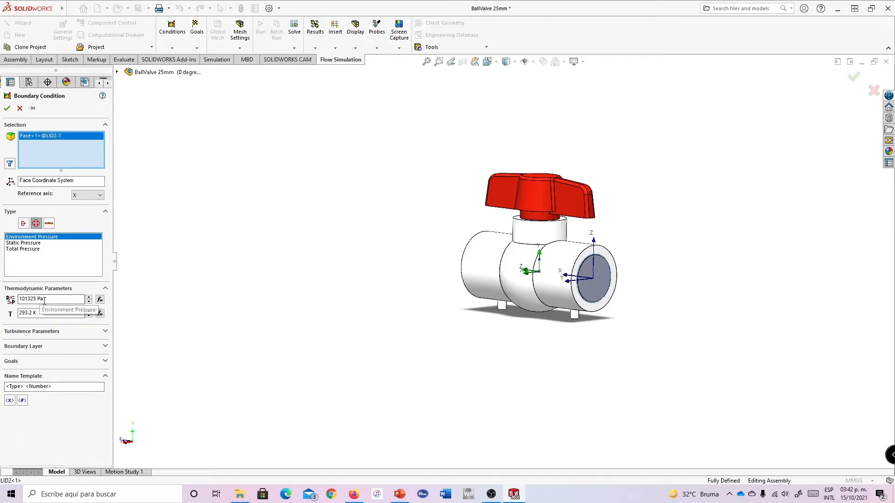
{"action": "left_click", "coordinate": [7, 108]}
{"action": "middle_click_drag", "start_coordinate": [579, 274], "coordinate": [698, 242]}
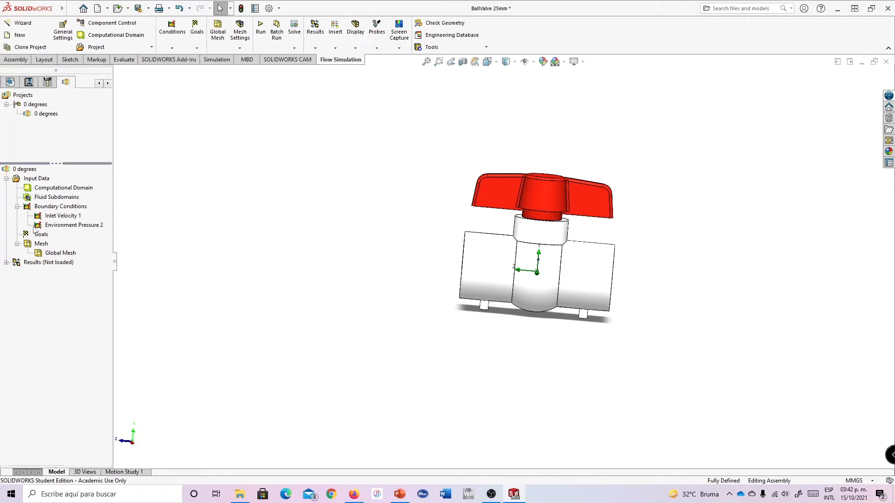
Step: Raise the level of initial mesh in the automatic global mesh settings and accept
{"action": "double_click", "coordinate": [41, 254]}
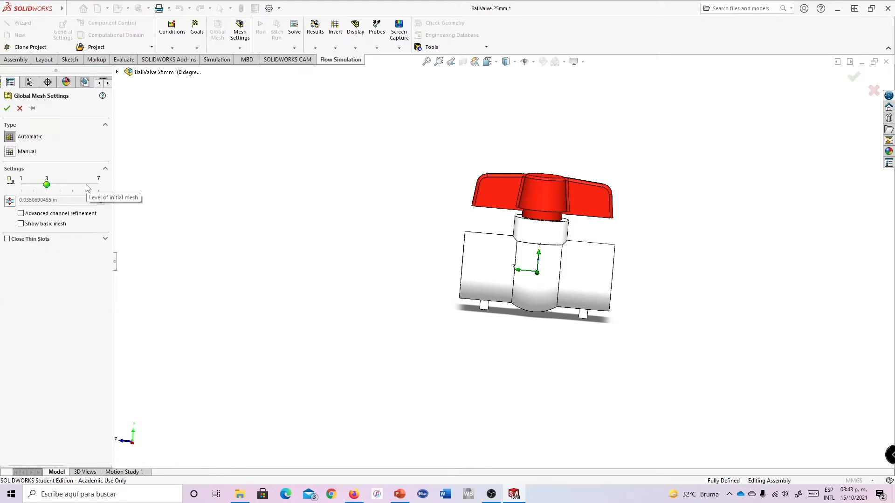
{"action": "left_click", "coordinate": [88, 187]}
{"action": "left_click", "coordinate": [7, 108]}
{"action": "middle_click_drag", "start_coordinate": [486, 158], "coordinate": [464, 135]}
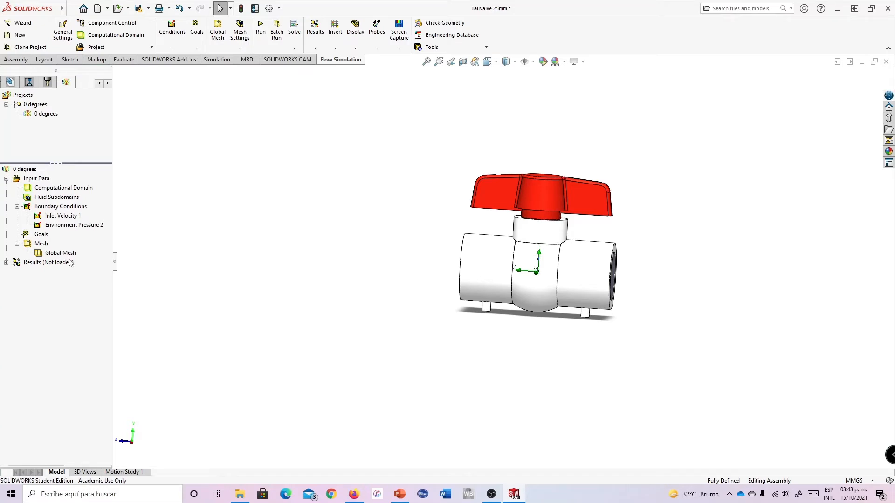
Step: Run the 0 degrees flow calculation, check the solver window and close it once the solver is finished
{"action": "left_click", "coordinate": [6, 263]}
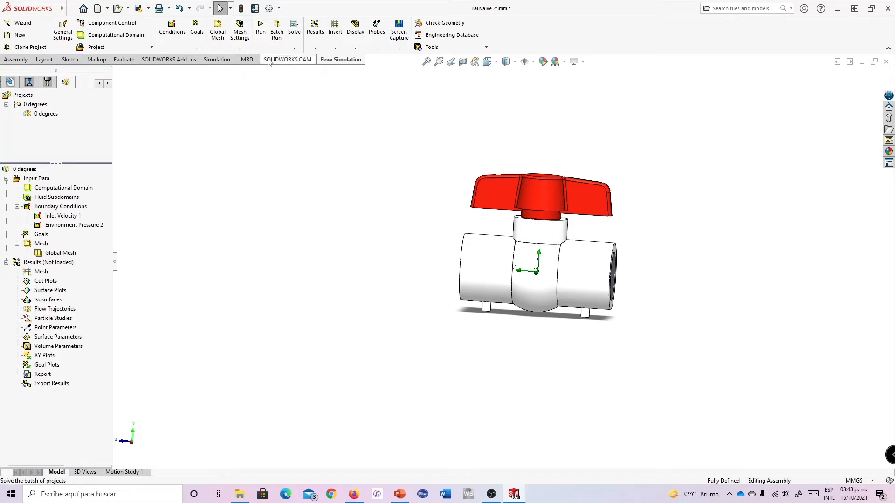
{"action": "left_click", "coordinate": [261, 34]}
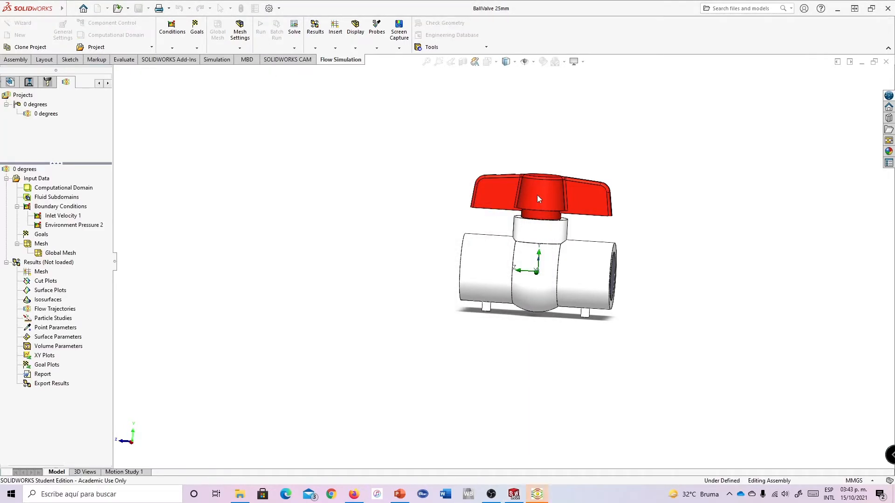
{"action": "left_click", "coordinate": [534, 495]}
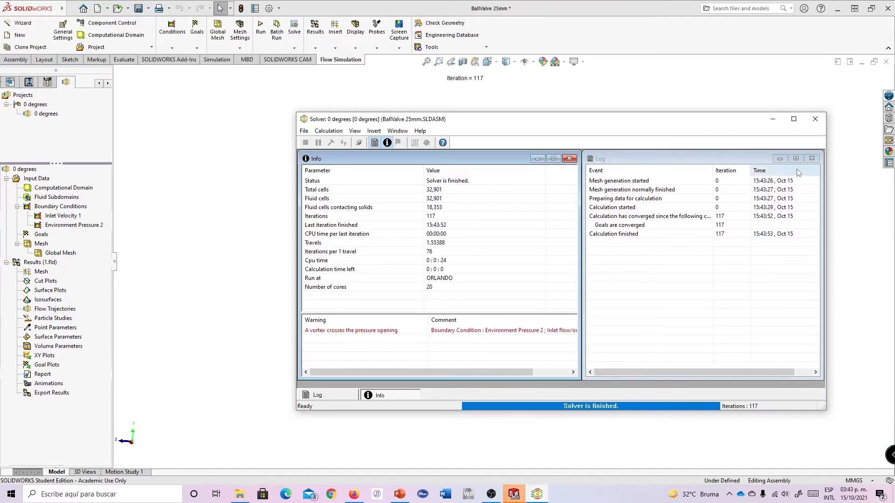
{"action": "left_click", "coordinate": [815, 119]}
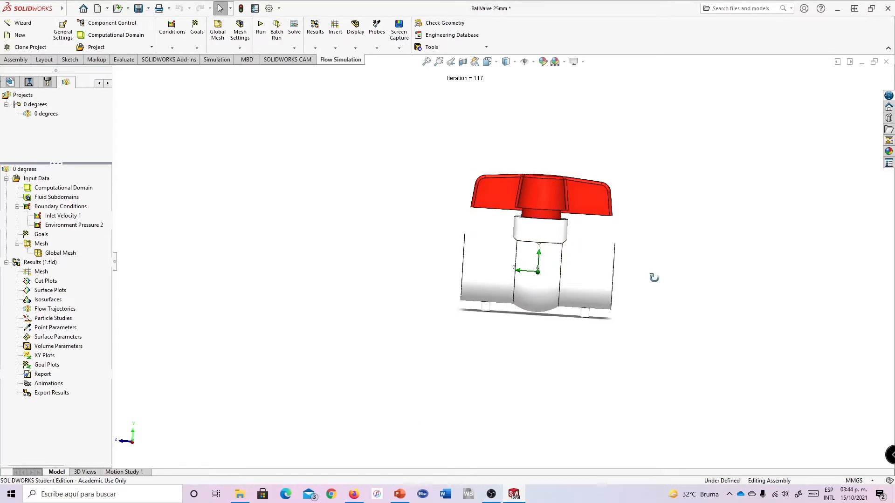
Step: Insert a Surface Parameters result and select the LID4 face at the inlet-side pressure tap through Select Other
{"action": "scroll", "coordinate": [591, 285], "scroll_direction": "down", "scroll_amount": 3}
{"action": "middle_click_drag", "start_coordinate": [275, 238], "coordinate": [335, 252]}
{"action": "middle_click_drag", "start_coordinate": [405, 278], "coordinate": [435, 225]}
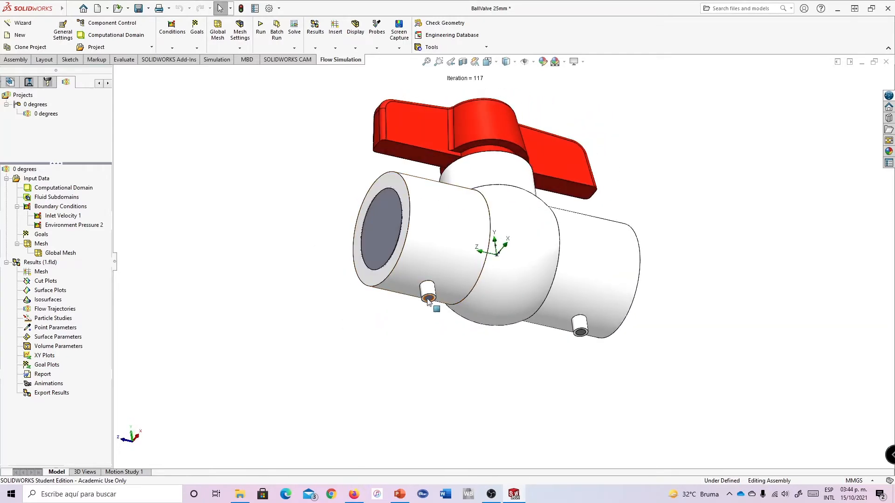
{"action": "key", "text": "ctrl+4"}
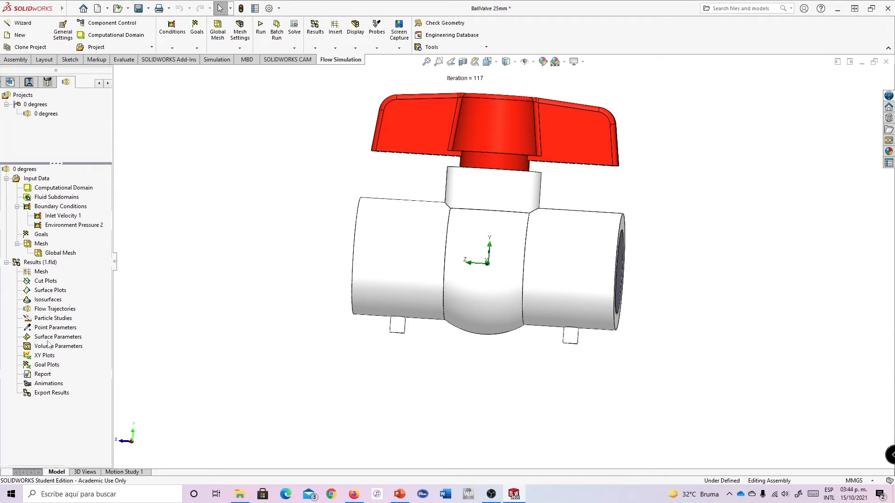
{"action": "right_click", "coordinate": [41, 339]}
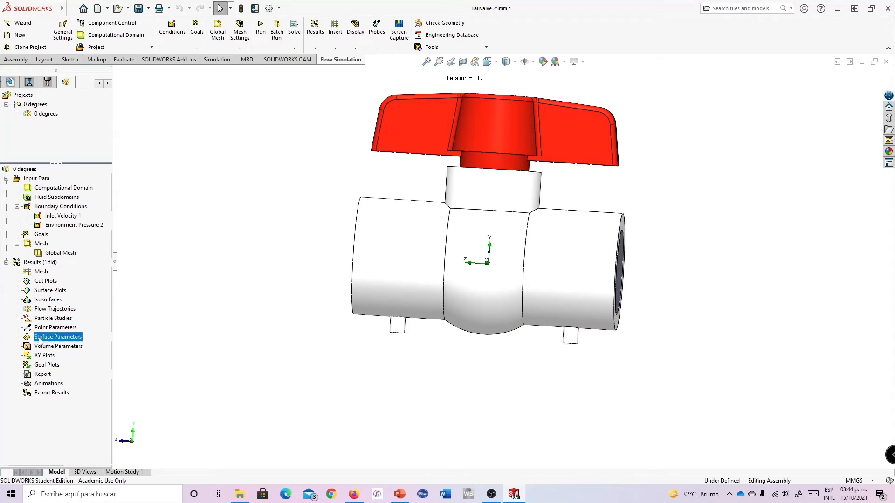
{"action": "left_click", "coordinate": [60, 345]}
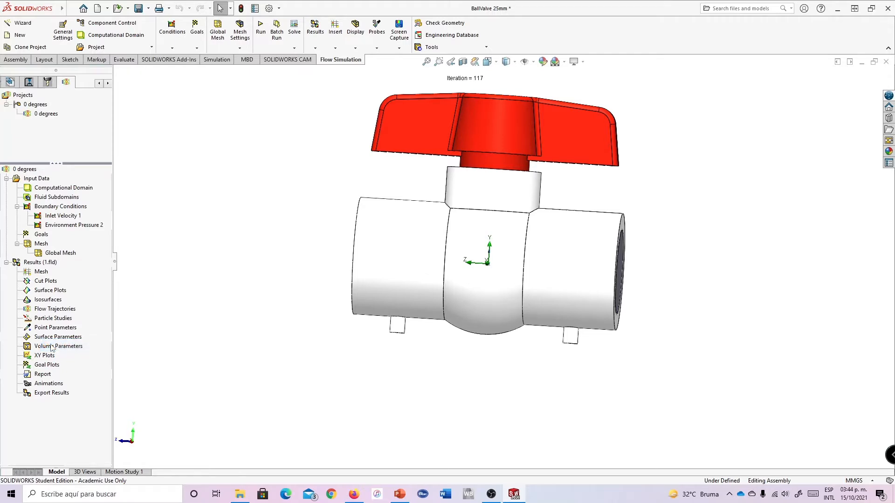
{"action": "middle_click_drag", "start_coordinate": [285, 232], "coordinate": [319, 104]}
{"action": "scroll", "coordinate": [361, 200], "scroll_direction": "down", "scroll_amount": 4}
{"action": "scroll", "coordinate": [495, 345], "scroll_direction": "down", "scroll_amount": 2}
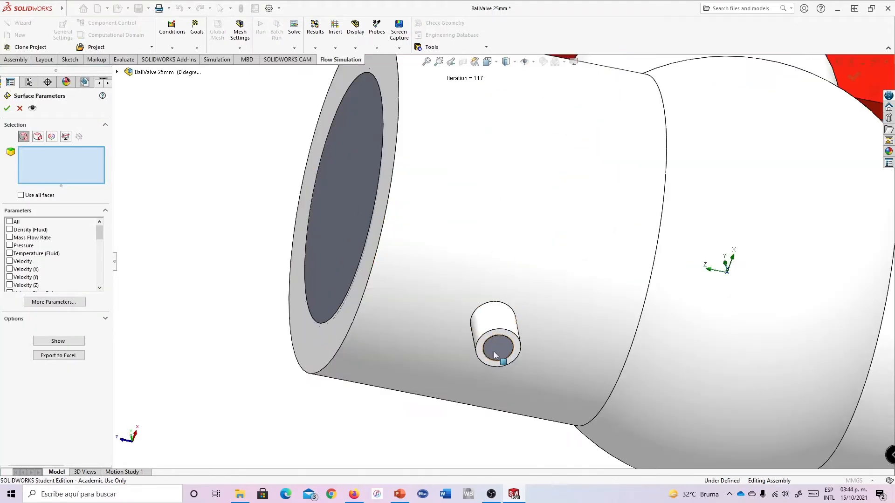
{"action": "right_click", "coordinate": [495, 346]}
{"action": "left_click", "coordinate": [518, 214]}
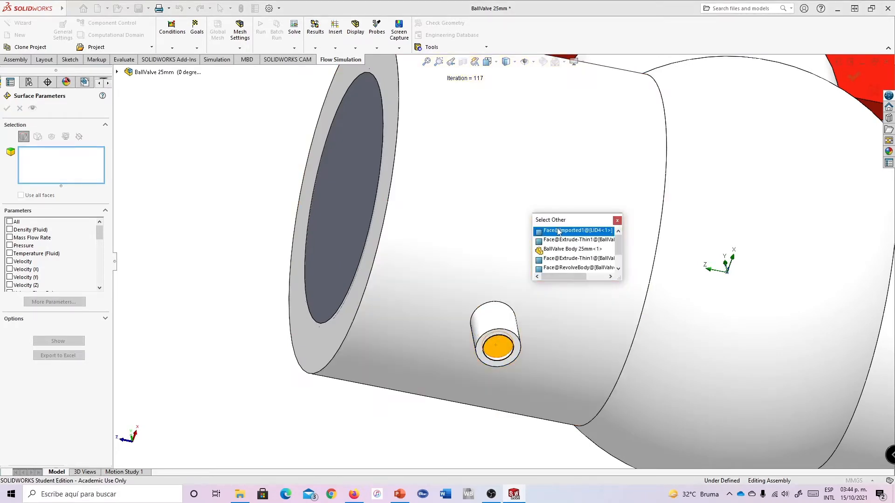
{"action": "left_click", "coordinate": [559, 231]}
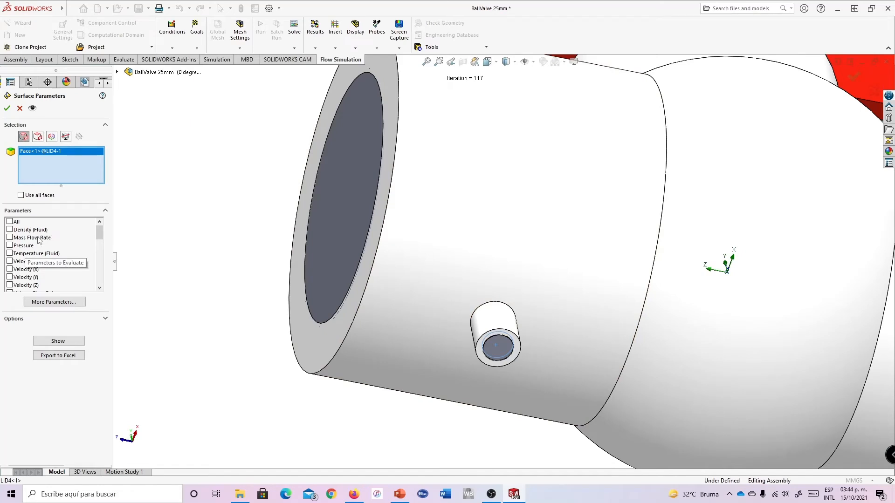
Step: Show the Pressure on the LID4 face, move its callout clear of the valve and accept the result
{"action": "left_click", "coordinate": [9, 246]}
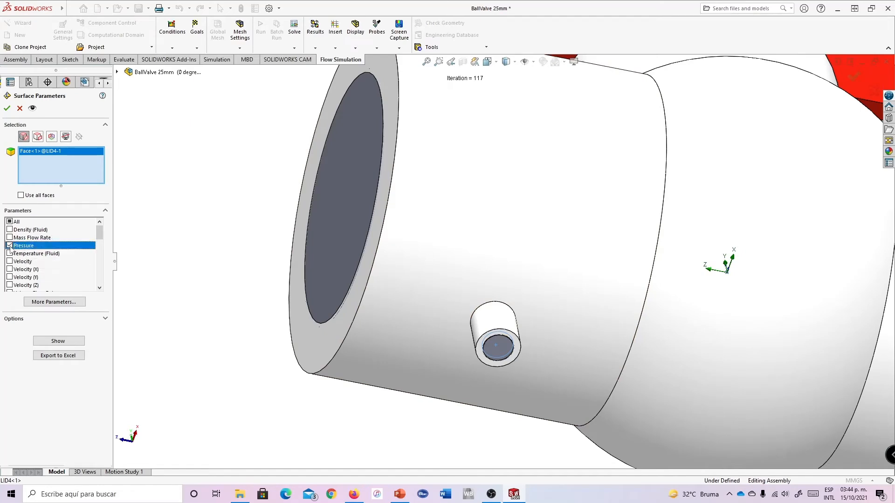
{"action": "left_click", "coordinate": [69, 344]}
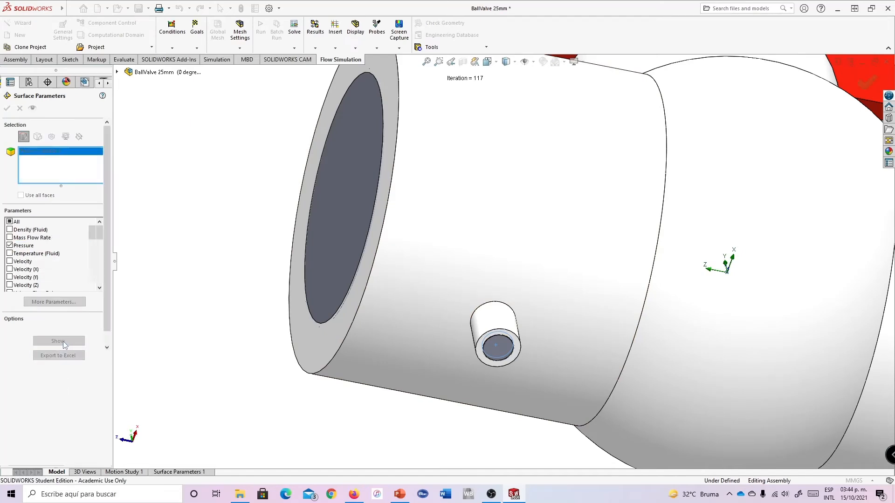
{"action": "middle_click_drag", "start_coordinate": [483, 239], "coordinate": [419, 256]}
{"action": "scroll", "coordinate": [586, 267], "scroll_direction": "up", "scroll_amount": 4}
{"action": "middle_click_drag", "start_coordinate": [588, 219], "coordinate": [648, 285]}
{"action": "left_click_drag", "start_coordinate": [454, 265], "coordinate": [351, 304]}
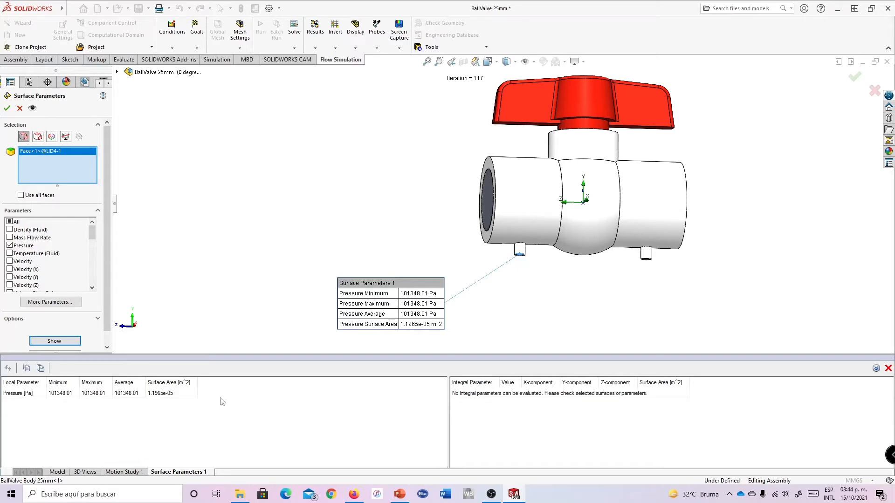
{"action": "middle_click_drag", "start_coordinate": [682, 200], "coordinate": [694, 150]}
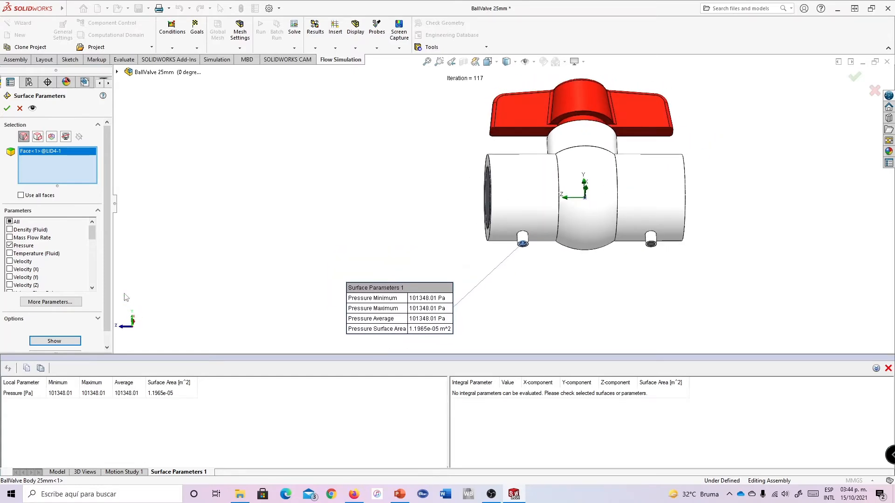
{"action": "left_click", "coordinate": [7, 108]}
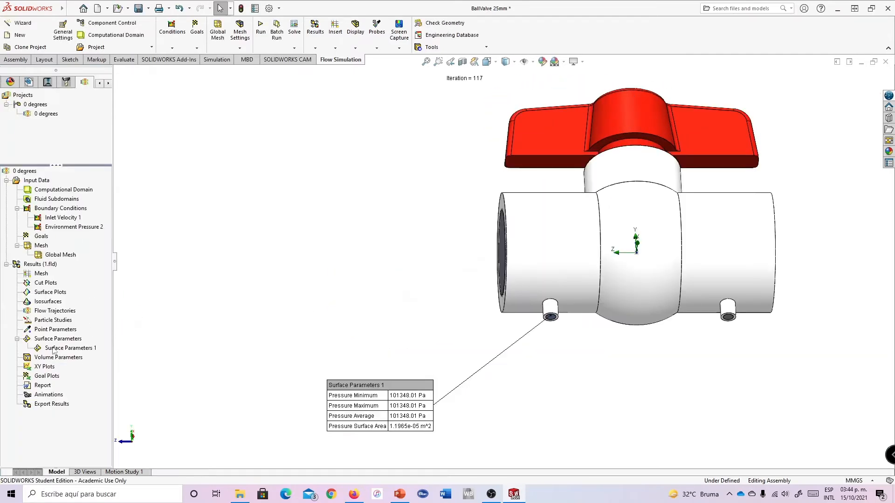
Step: Rename the LID4 surface parameters result as pA
{"action": "left_click", "coordinate": [55, 351]}
{"action": "left_click", "coordinate": [65, 349]}
{"action": "type", "text": "pA"}
{"action": "key", "text": "Return"}
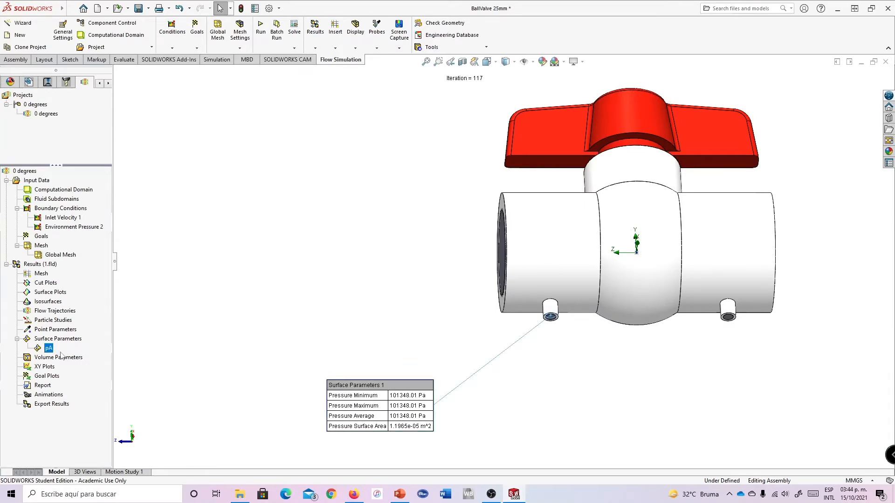
Step: Insert another Surface Parameters result and clear the LID4 face carried over in its selection
{"action": "right_click", "coordinate": [47, 344]}
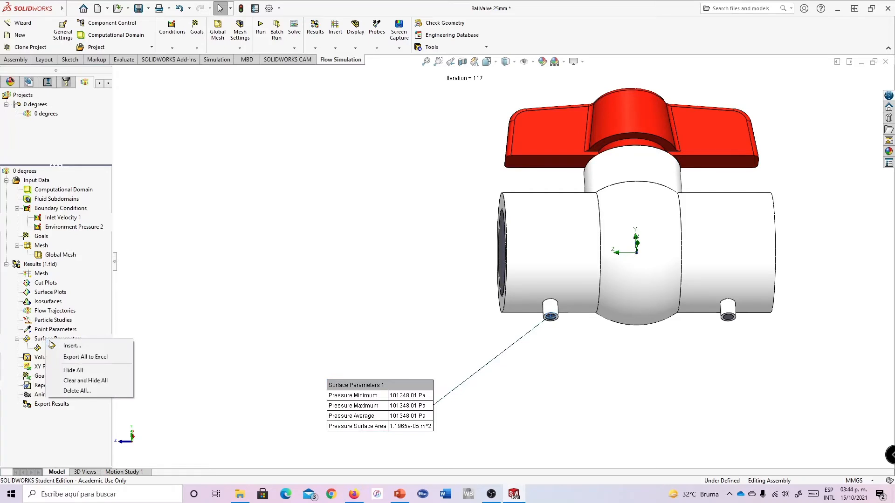
{"action": "left_click", "coordinate": [59, 347]}
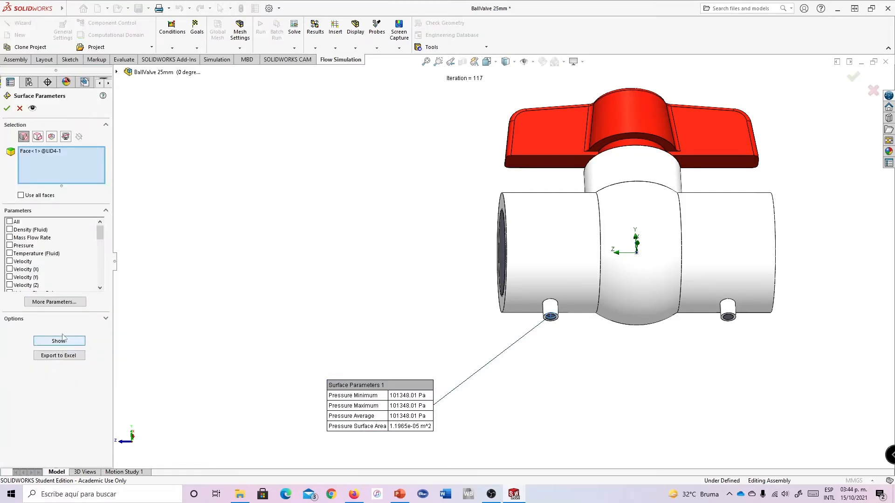
{"action": "right_click", "coordinate": [84, 172]}
{"action": "left_click", "coordinate": [85, 174]}
{"action": "scroll", "coordinate": [548, 317], "scroll_direction": "down", "scroll_amount": 10}
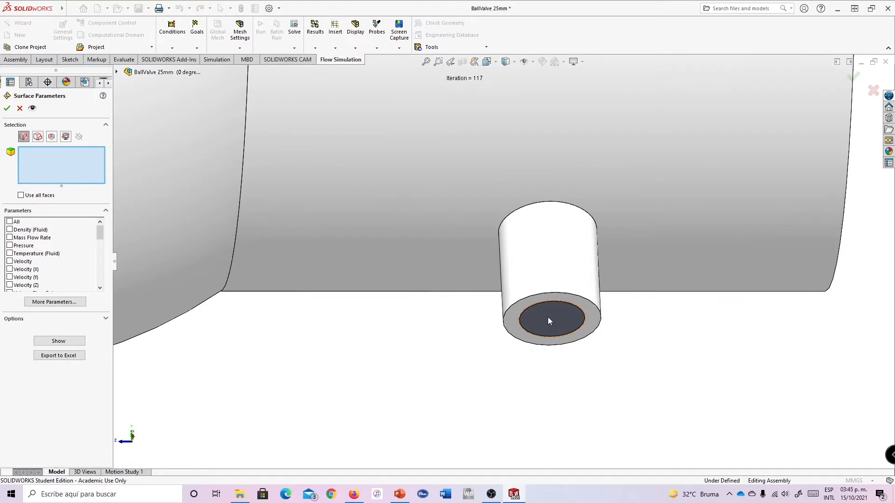
{"action": "right_click", "coordinate": [559, 318]}
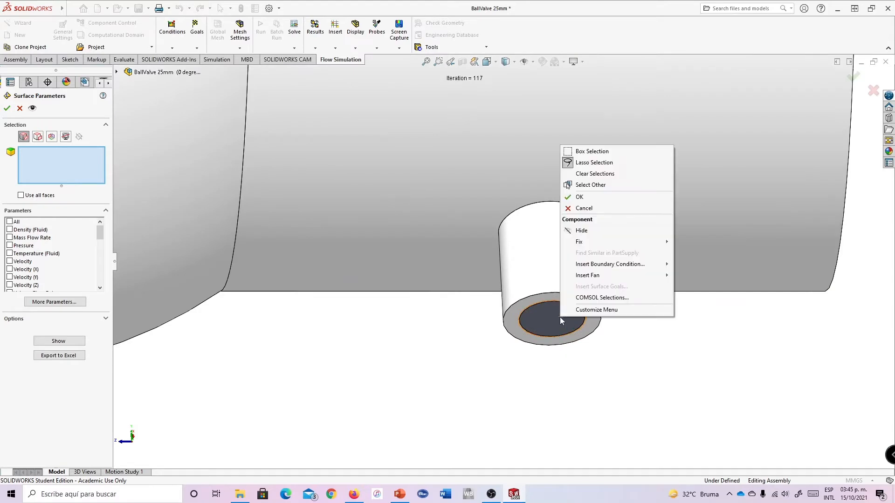
{"action": "left_click", "coordinate": [601, 182]}
{"action": "left_click", "coordinate": [630, 206]}
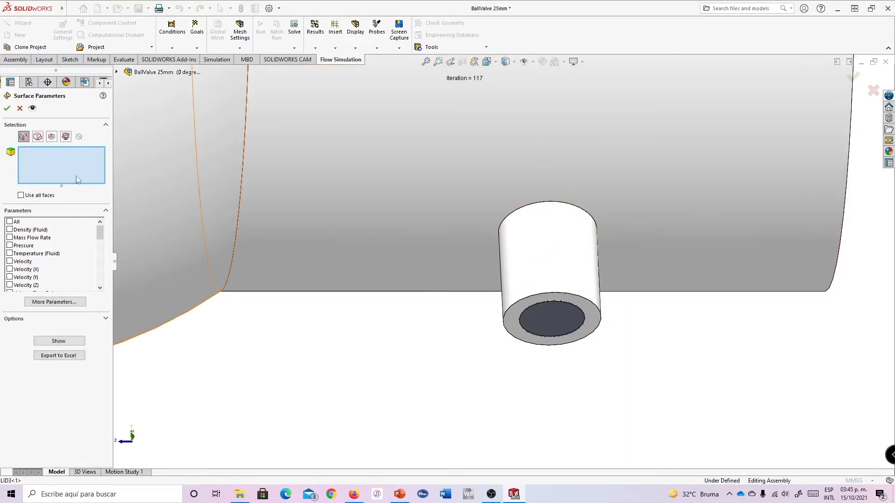
Step: Select the LID3 face at the outlet-side pressure tap through Select Other and show its Pressure
{"action": "right_click", "coordinate": [533, 333]}
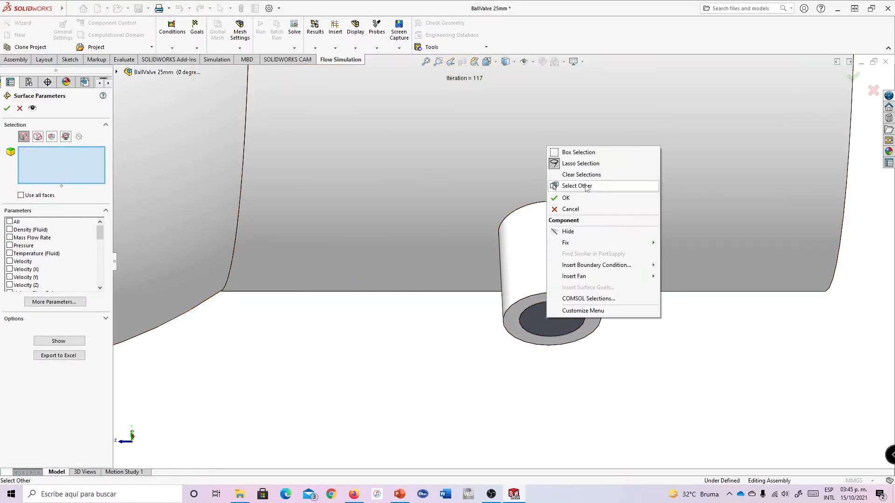
{"action": "left_click", "coordinate": [606, 182]}
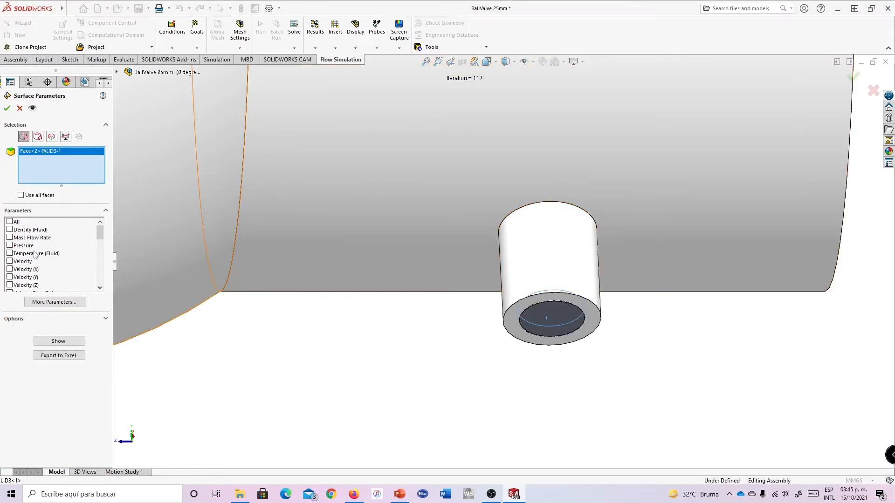
{"action": "left_click", "coordinate": [9, 245]}
{"action": "left_click", "coordinate": [55, 341]}
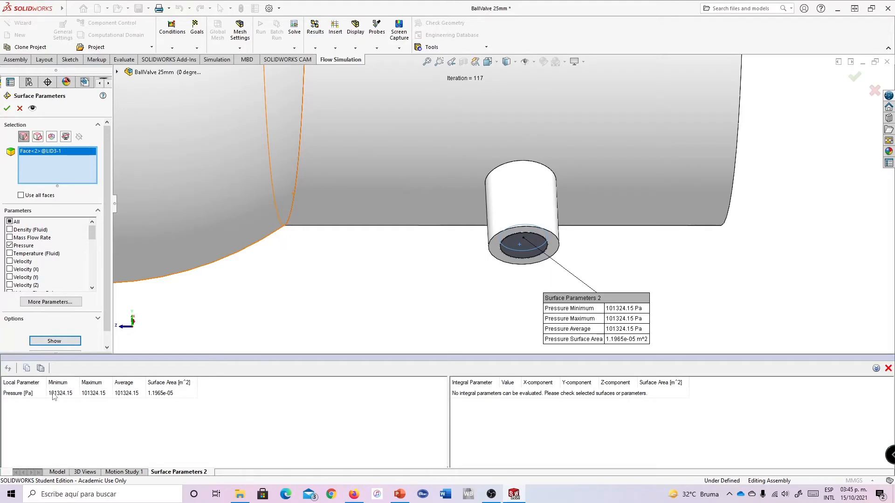
Step: Move the LID3 pressure callout clear of the valve and compare it with the LID4 callout
{"action": "scroll", "coordinate": [609, 248], "scroll_direction": "up", "scroll_amount": 10}
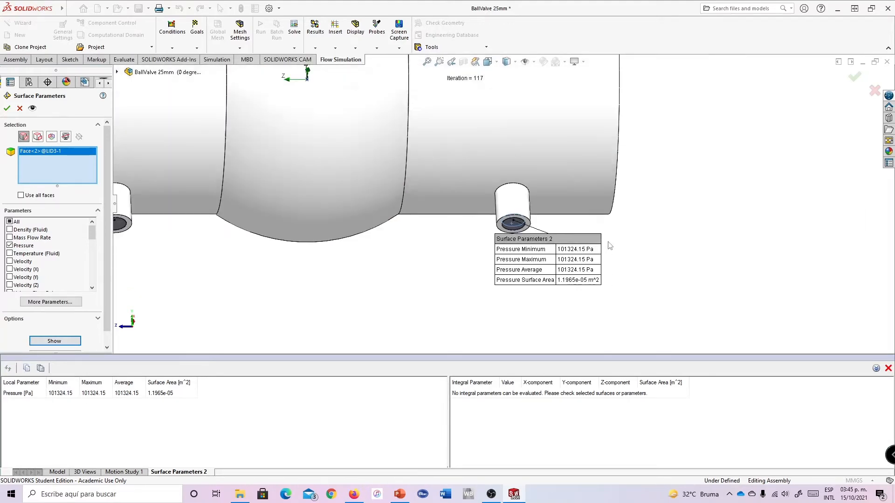
{"action": "scroll", "coordinate": [550, 221], "scroll_direction": "down", "scroll_amount": 1}
{"action": "left_click_drag", "start_coordinate": [551, 204], "coordinate": [636, 271]}
{"action": "scroll", "coordinate": [497, 208], "scroll_direction": "up", "scroll_amount": 3}
{"action": "middle_click_drag", "start_coordinate": [566, 154], "coordinate": [564, 205]}
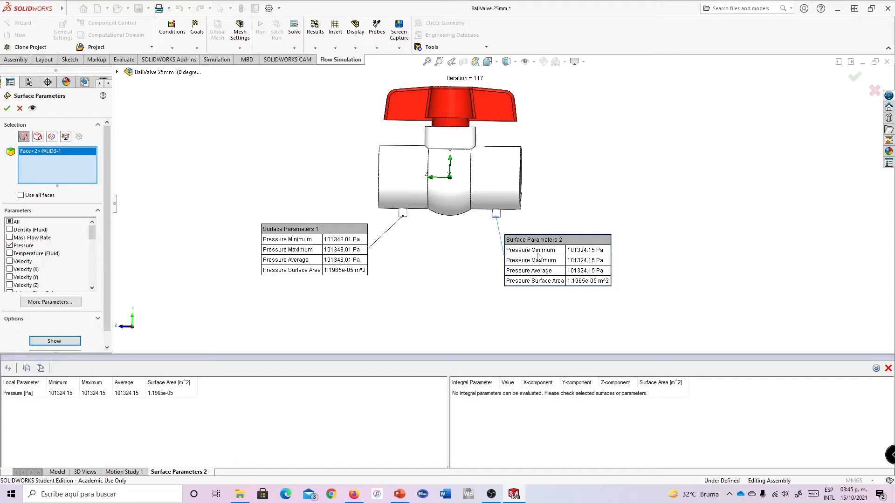
{"action": "scroll", "coordinate": [468, 205], "scroll_direction": "up", "scroll_amount": 4}
{"action": "scroll", "coordinate": [461, 183], "scroll_direction": "down", "scroll_amount": 3}
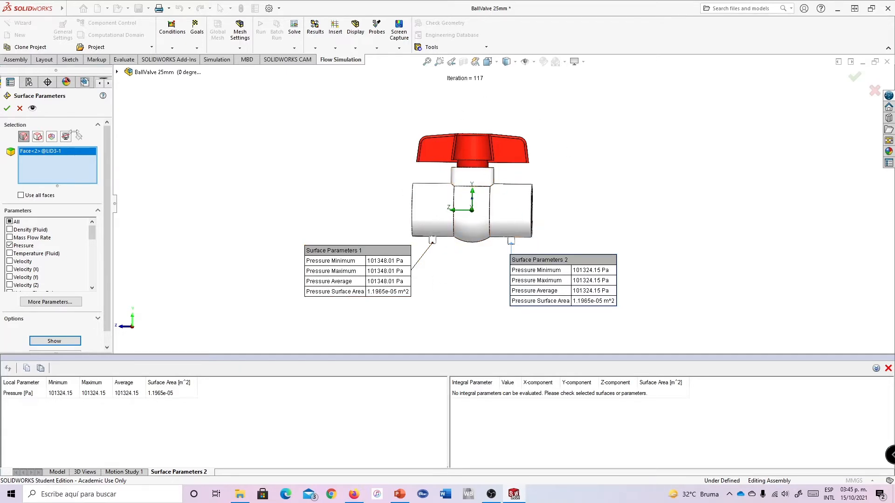
Step: Accept the LID3 surface parameters result and rename it as pB
{"action": "left_click", "coordinate": [6, 108]}
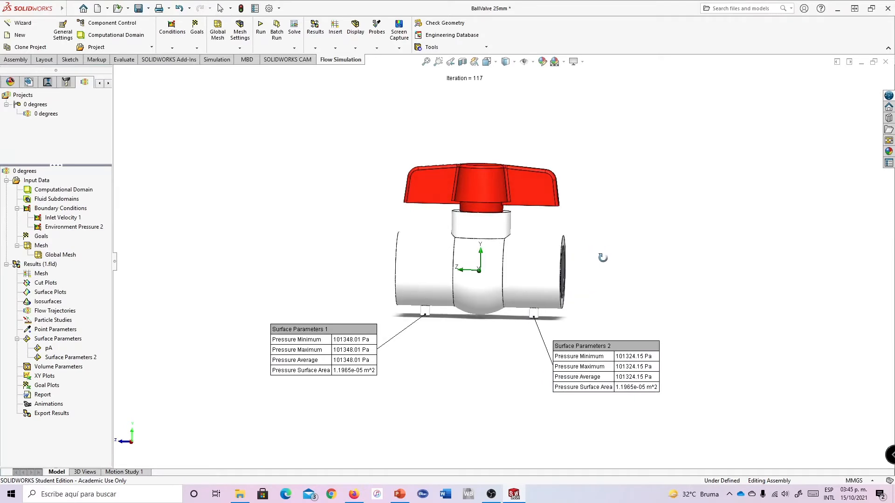
{"action": "left_click", "coordinate": [60, 358]}
{"action": "left_click", "coordinate": [59, 358]}
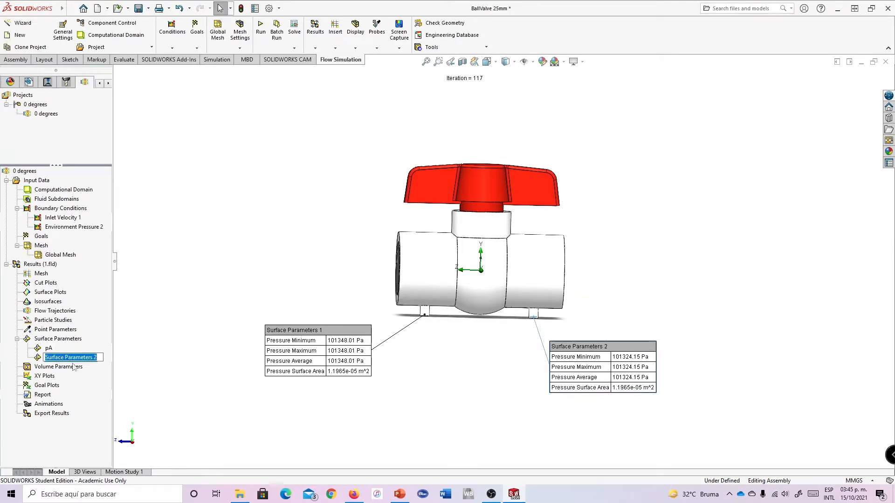
{"action": "type", "text": "pB"}
{"action": "key", "text": "Return"}
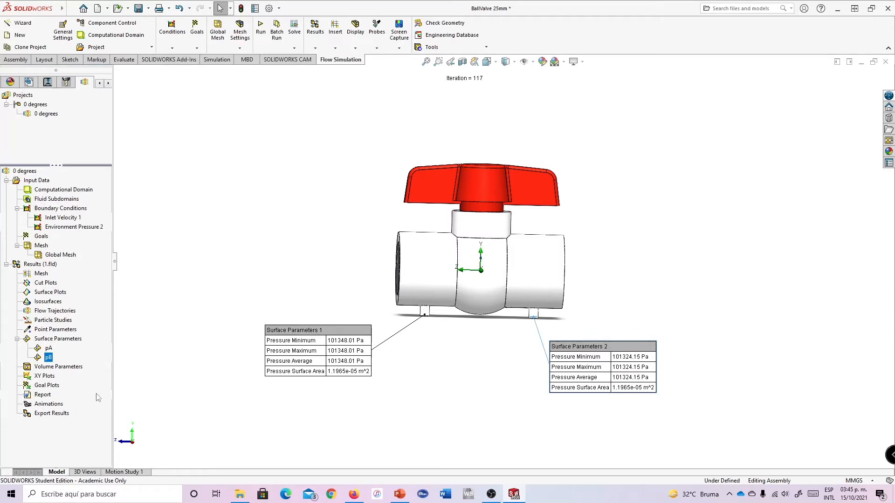
{"action": "middle_click_drag", "start_coordinate": [589, 290], "coordinate": [585, 312]}
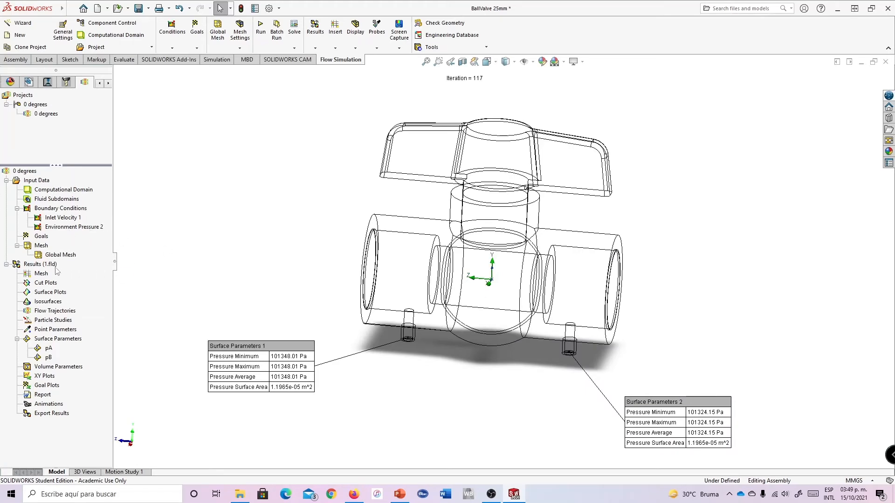
Step: Hide all Surface Parameters callouts around the valve
{"action": "right_click", "coordinate": [44, 339]}
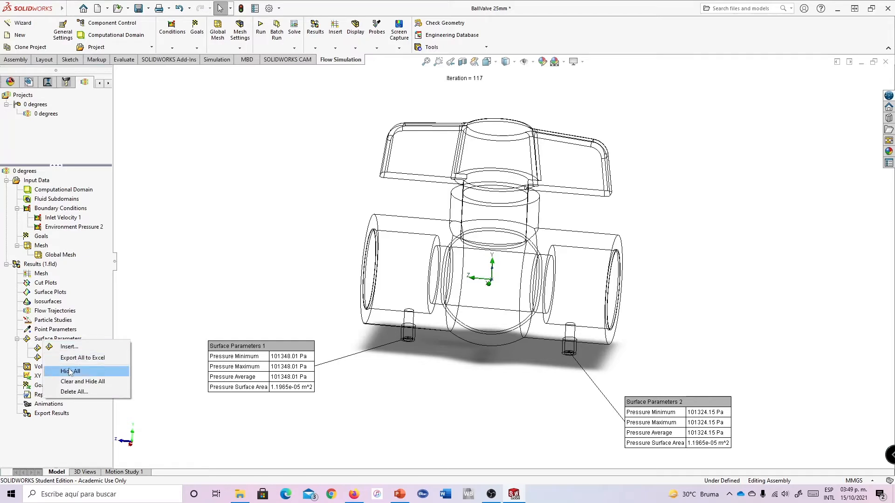
{"action": "left_click", "coordinate": [61, 352]}
{"action": "middle_click_drag", "start_coordinate": [629, 228], "coordinate": [611, 231]}
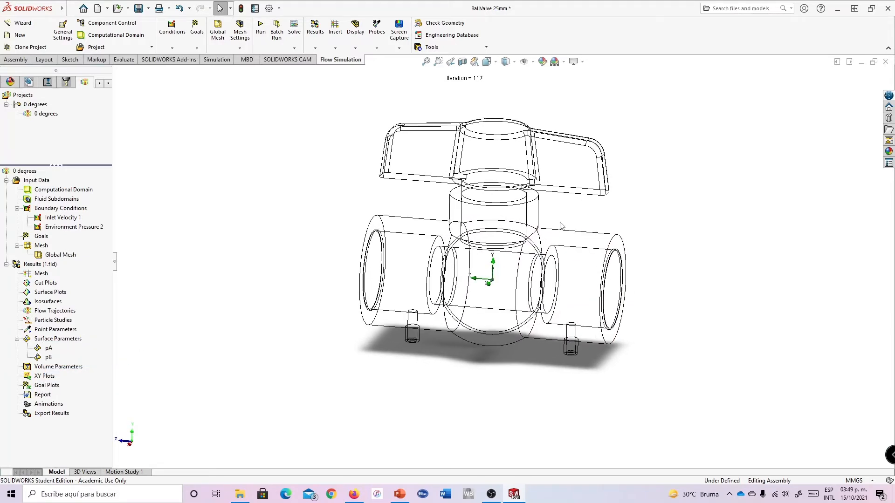
{"action": "scroll", "coordinate": [487, 215], "scroll_direction": "down", "scroll_amount": 1}
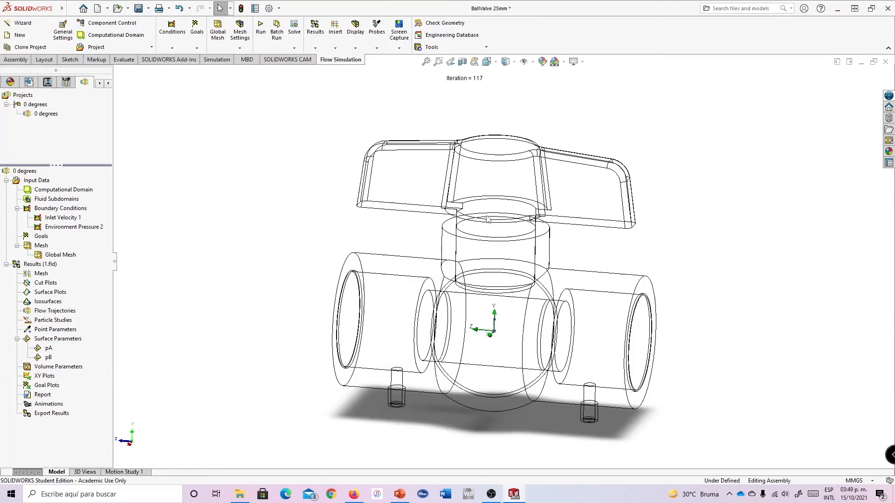
Step: Create a new parametric study for the 0 degrees project
{"action": "right_click", "coordinate": [45, 116]}
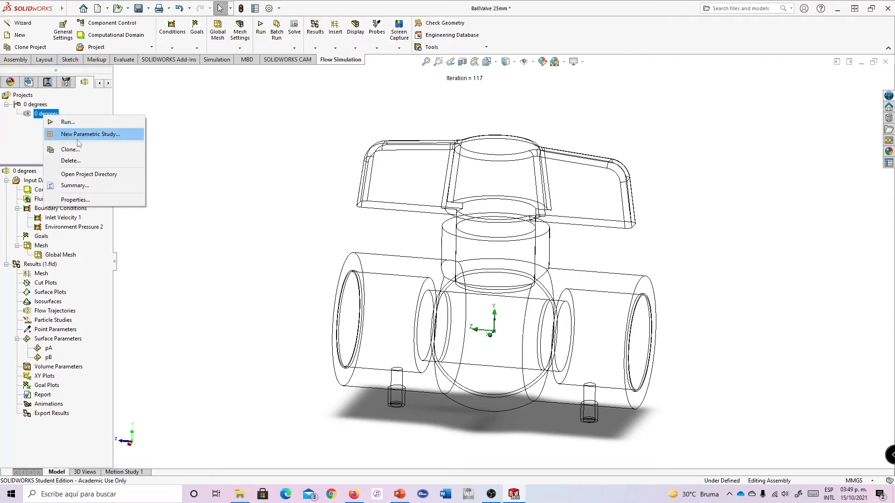
{"action": "left_click", "coordinate": [28, 141]}
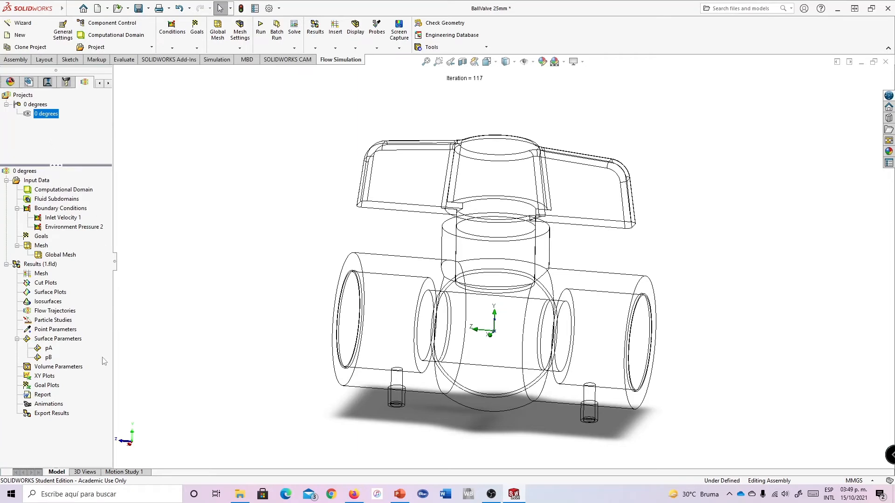
{"action": "right_click", "coordinate": [51, 120]}
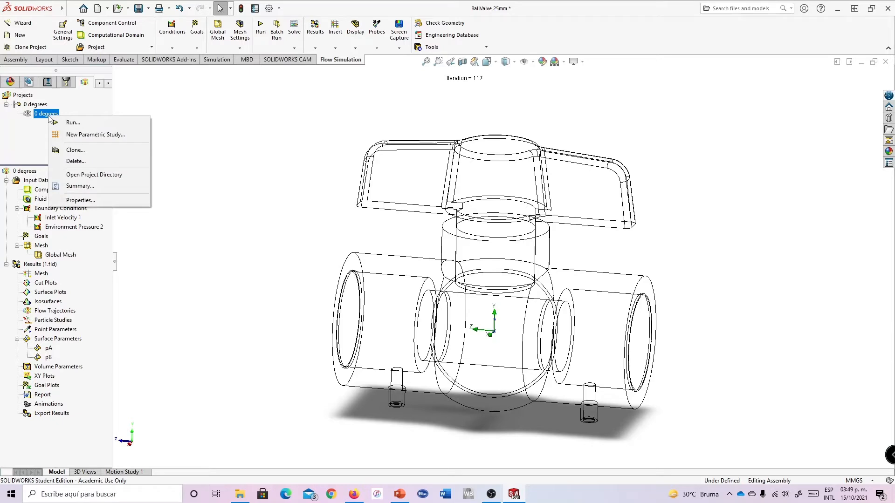
{"action": "left_click", "coordinate": [95, 135]}
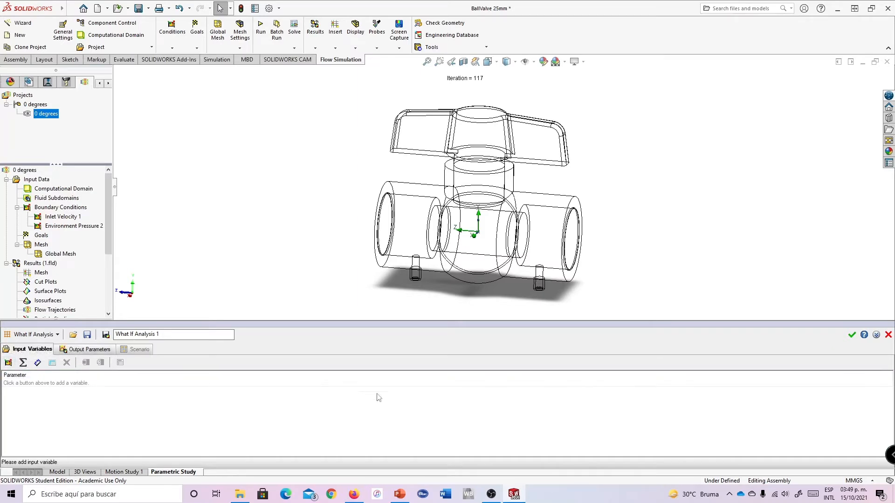
Step: Add Velocity normal to face of Inlet Velocity 1 as an input variable and switch to the presentation's loss coefficient table
{"action": "left_click", "coordinate": [9, 368]}
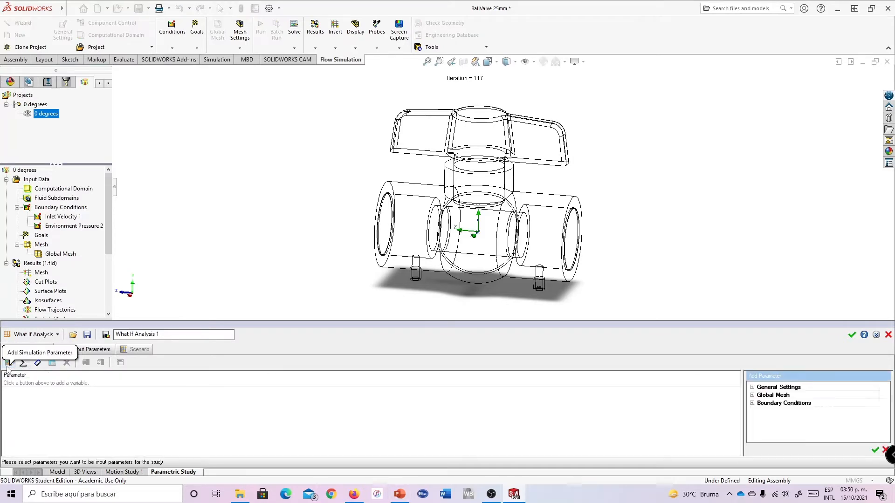
{"action": "left_click", "coordinate": [752, 404]}
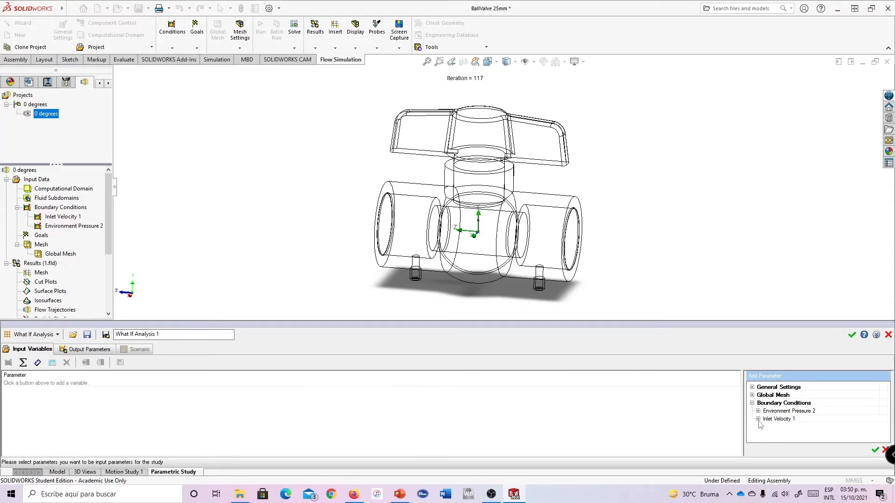
{"action": "left_click", "coordinate": [758, 419]}
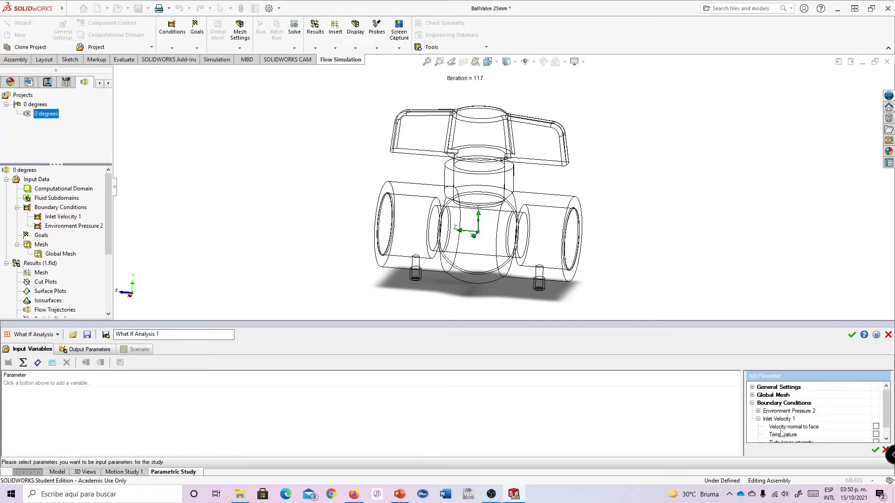
{"action": "left_click", "coordinate": [876, 427]}
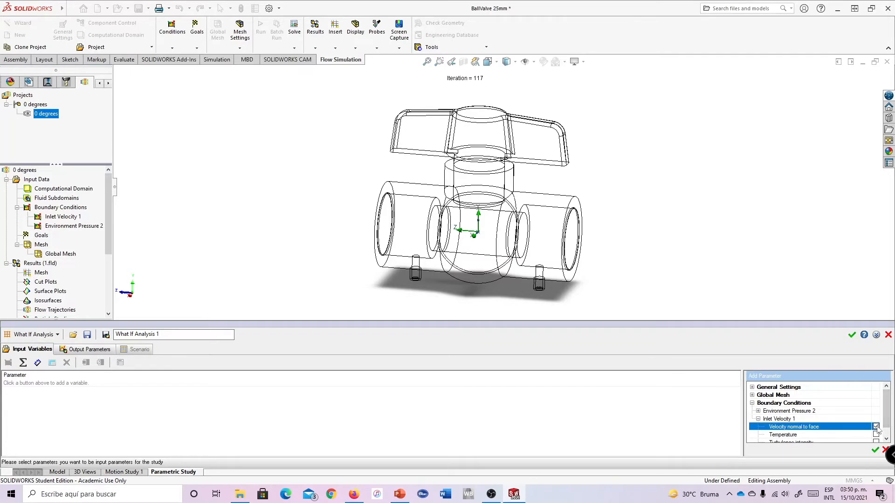
{"action": "left_click", "coordinate": [875, 450]}
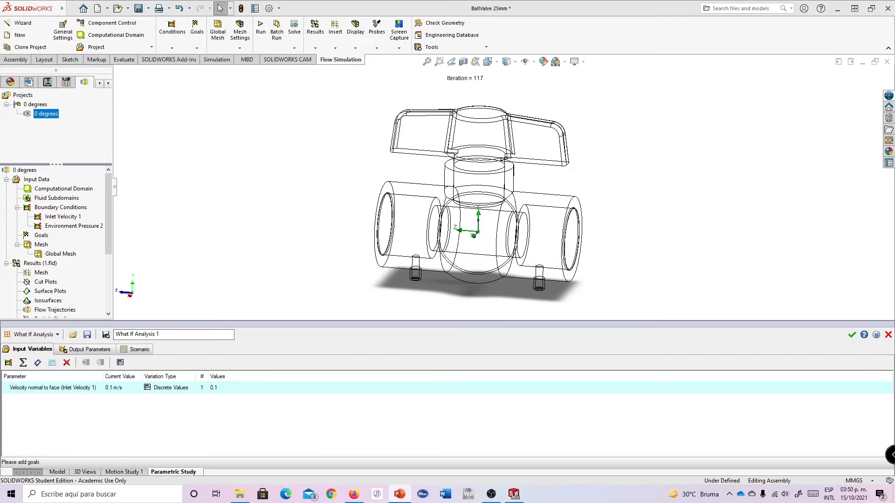
{"action": "key", "text": "alt+Tab"}
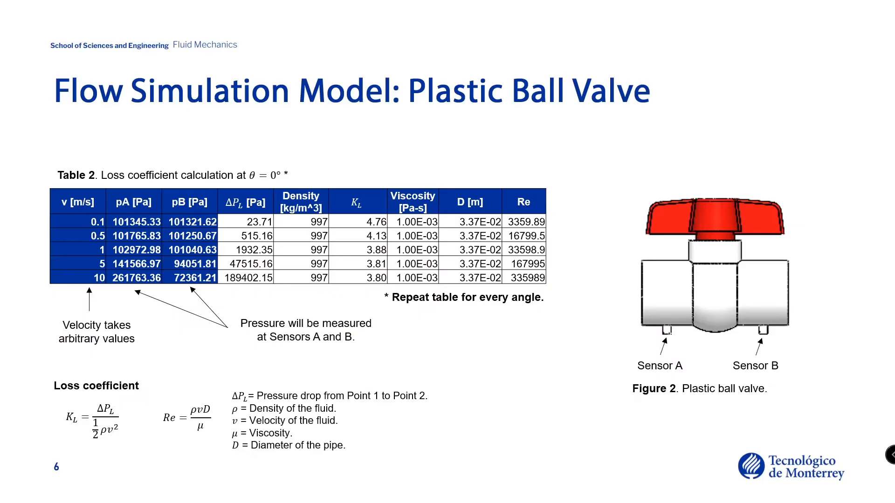
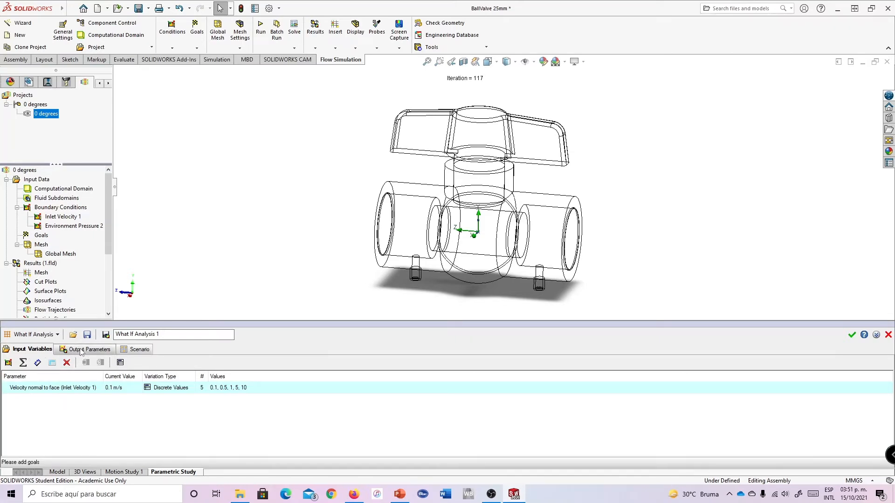
Step: Add the surface parameters results pA and pB as output parameters of the parametric study
{"action": "left_click", "coordinate": [81, 351]}
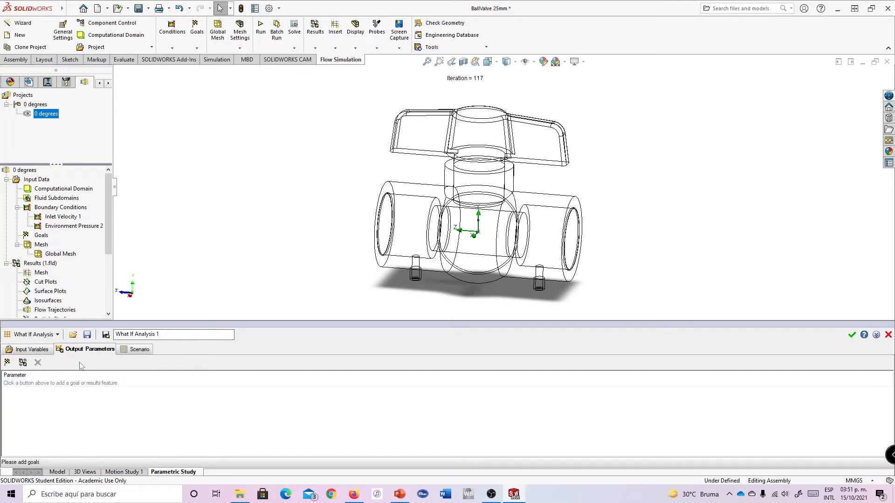
{"action": "left_click", "coordinate": [23, 363]}
{"action": "left_click", "coordinate": [758, 395]}
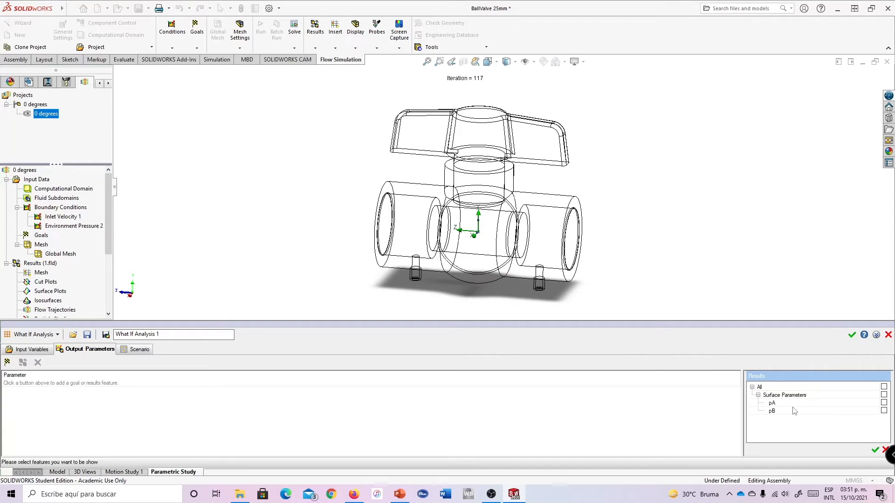
{"action": "left_click", "coordinate": [883, 403]}
{"action": "left_click", "coordinate": [883, 411]}
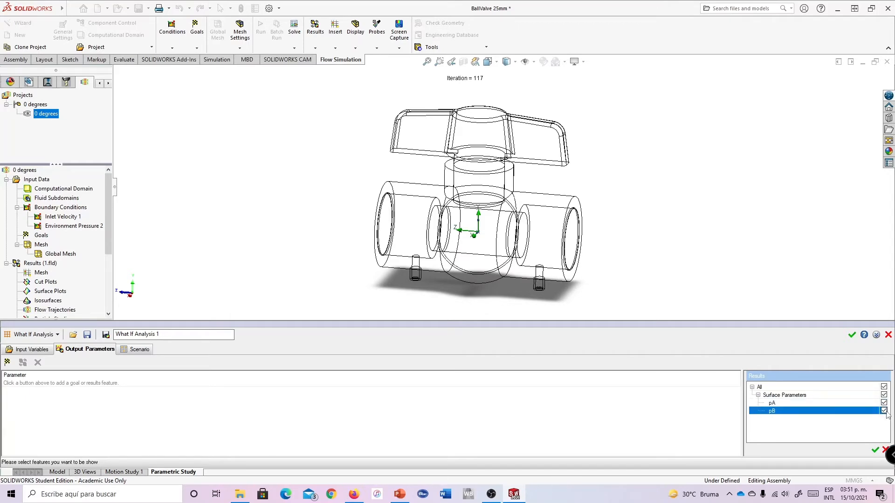
{"action": "left_click", "coordinate": [875, 451]}
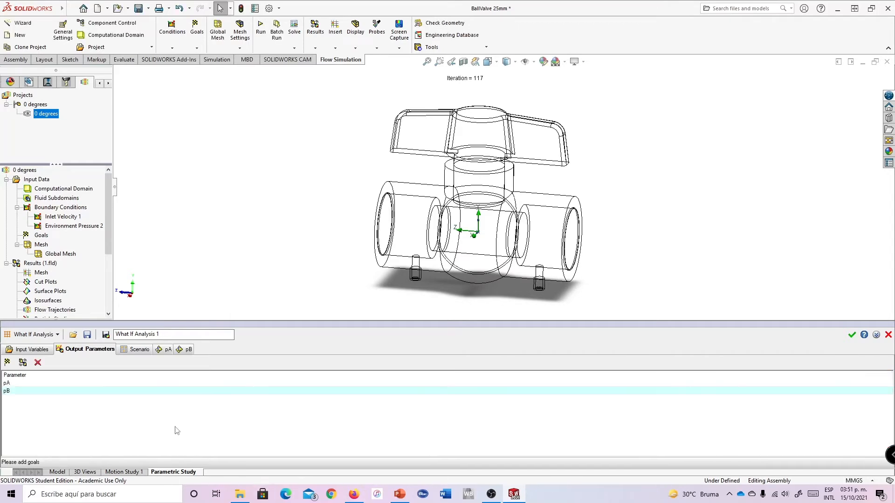
Step: Check the pA and pB output tables and run the scenario for all velocity design points
{"action": "left_click", "coordinate": [165, 352]}
{"action": "left_click", "coordinate": [181, 353]}
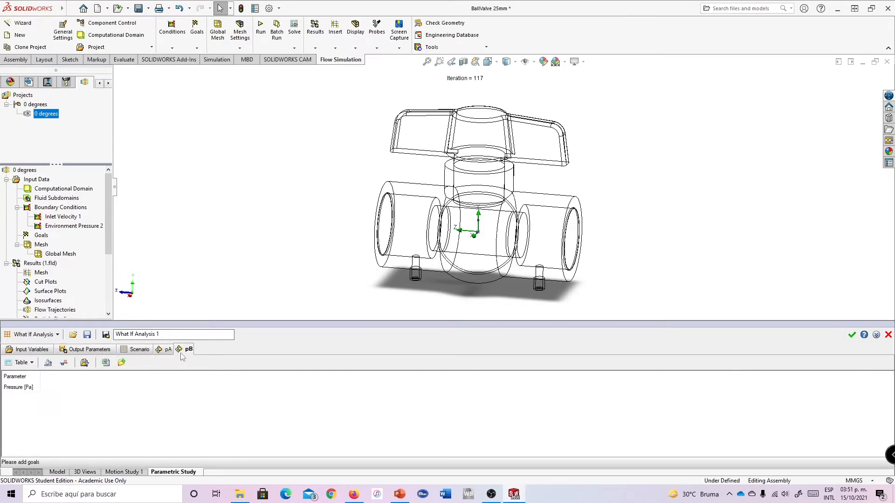
{"action": "left_click", "coordinate": [138, 350]}
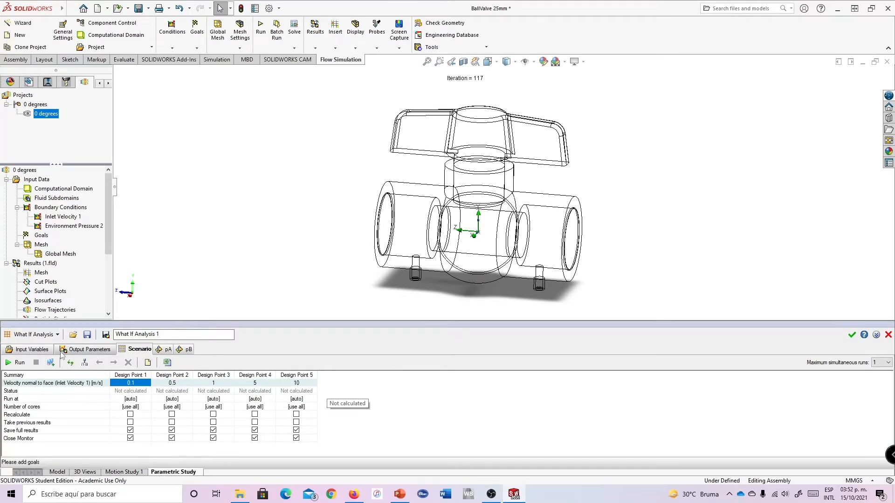
{"action": "left_click", "coordinate": [14, 364]}
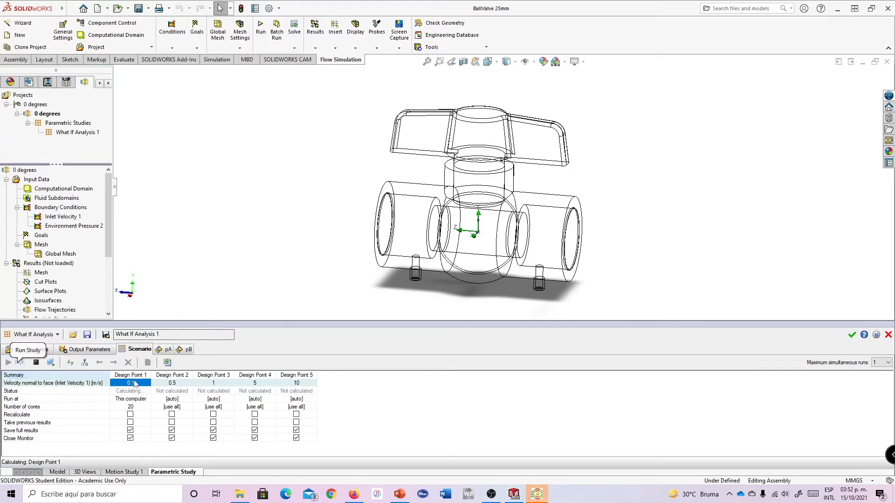
{"action": "left_click", "coordinate": [542, 498]}
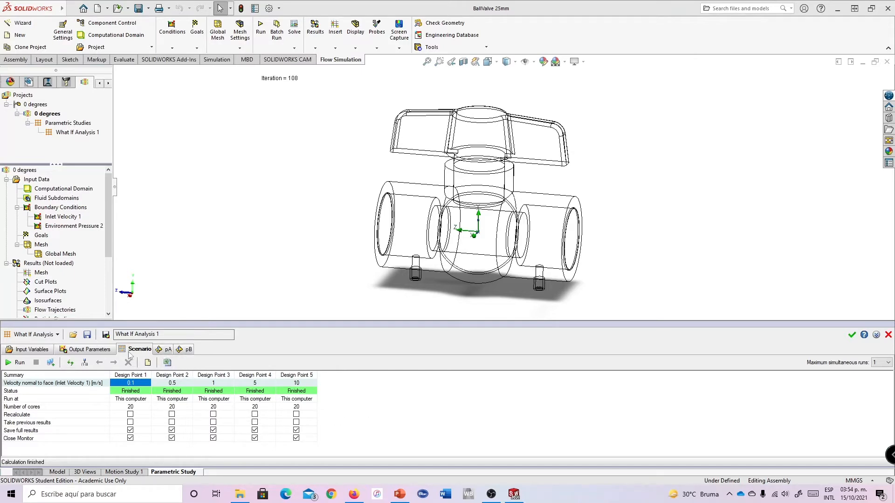
Step: Review the calculated pressures for pA and pB across the design points
{"action": "left_click", "coordinate": [168, 354]}
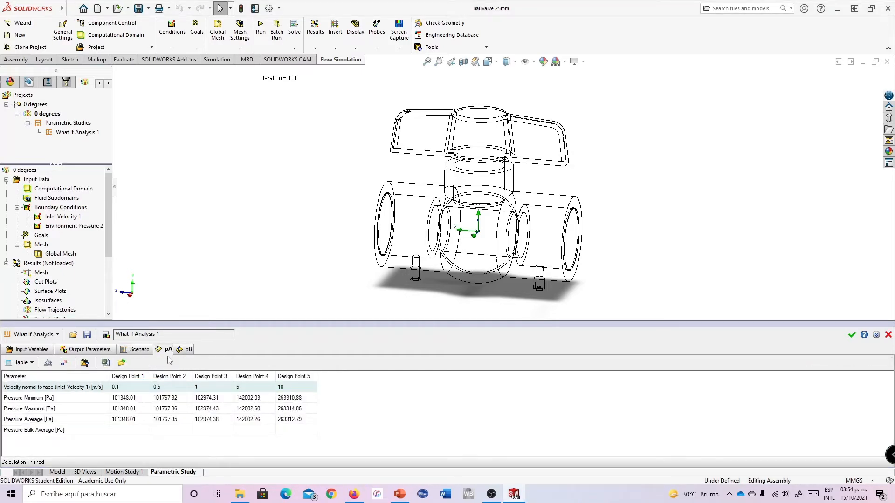
{"action": "left_click", "coordinate": [193, 352]}
{"action": "left_click", "coordinate": [168, 350]}
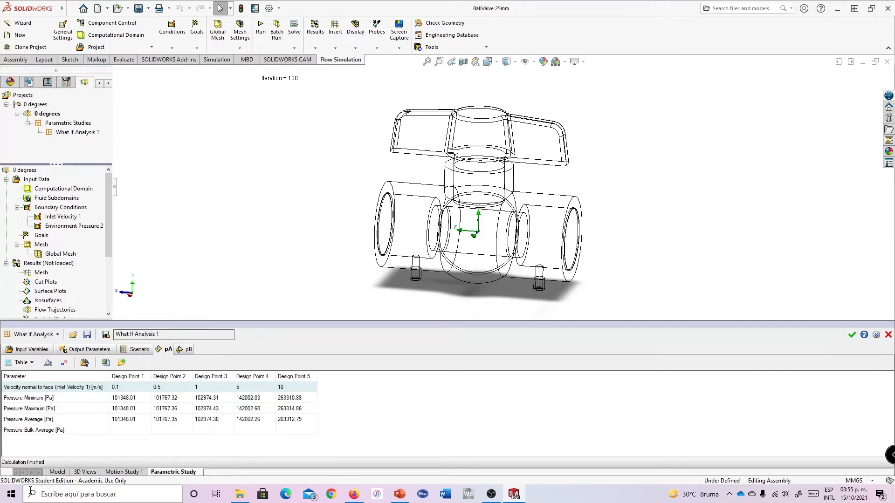
Step: Open Excel with a blank workbook and place its window over the simulation window
{"action": "left_click", "coordinate": [11, 495]}
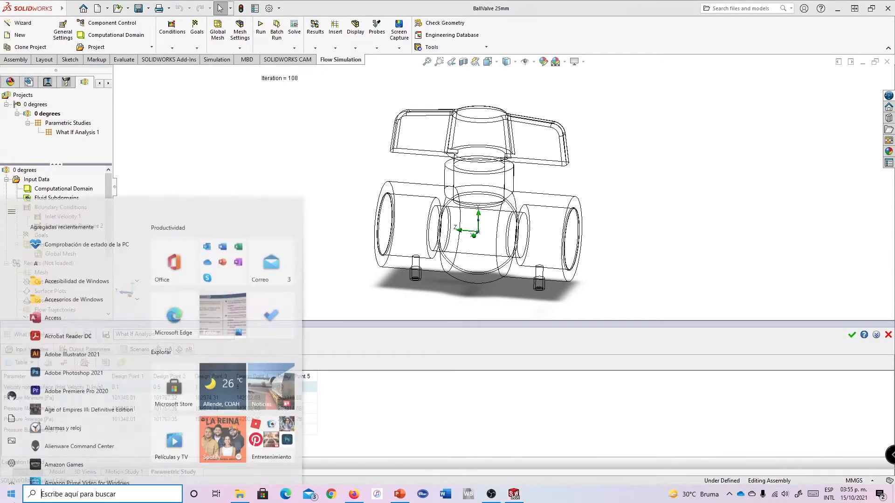
{"action": "type", "text": "excel"}
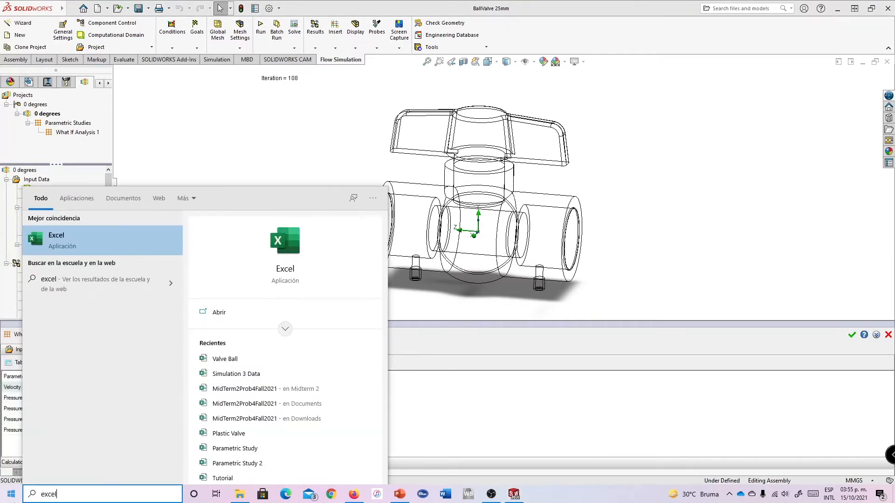
{"action": "key", "text": "Return"}
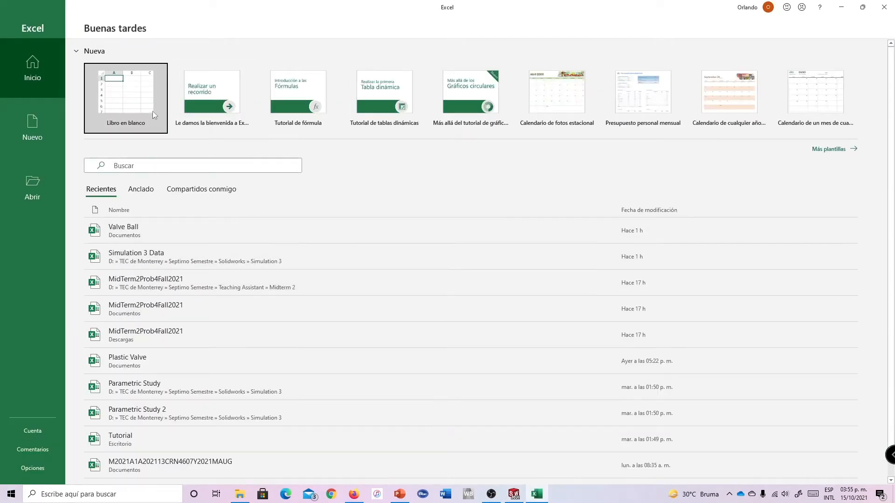
{"action": "left_click", "coordinate": [152, 110]}
{"action": "left_click_drag", "start_coordinate": [656, 9], "coordinate": [685, 56]}
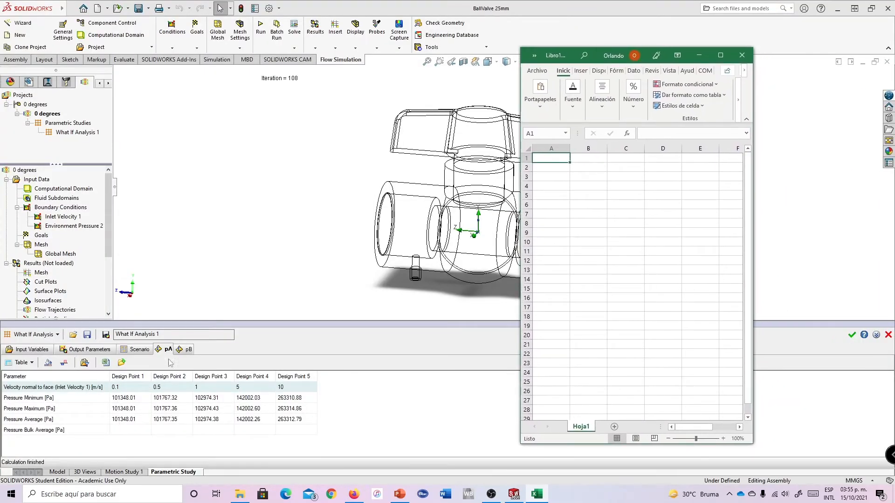
Step: Copy the entire pA results table and paste it into the Excel sheet starting at cell A3
{"action": "right_click", "coordinate": [55, 392]}
{"action": "left_click", "coordinate": [82, 411]}
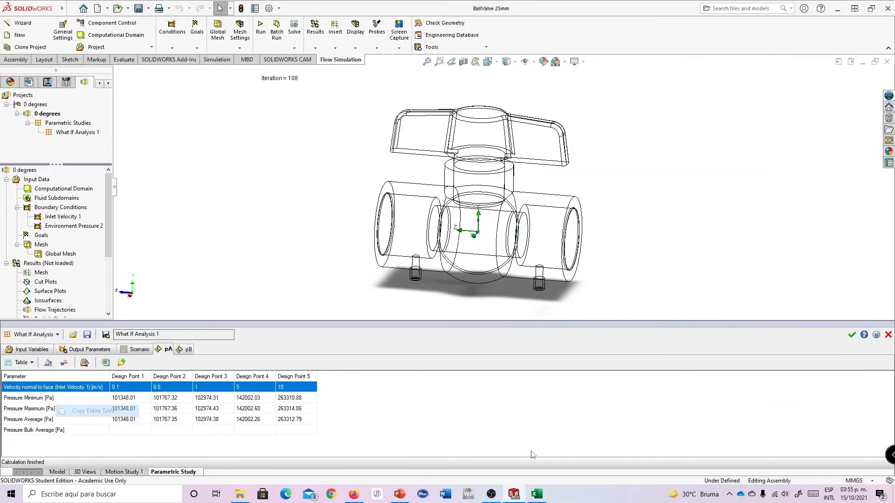
{"action": "left_click", "coordinate": [544, 497]}
{"action": "left_click", "coordinate": [557, 178]}
{"action": "left_click", "coordinate": [541, 92]}
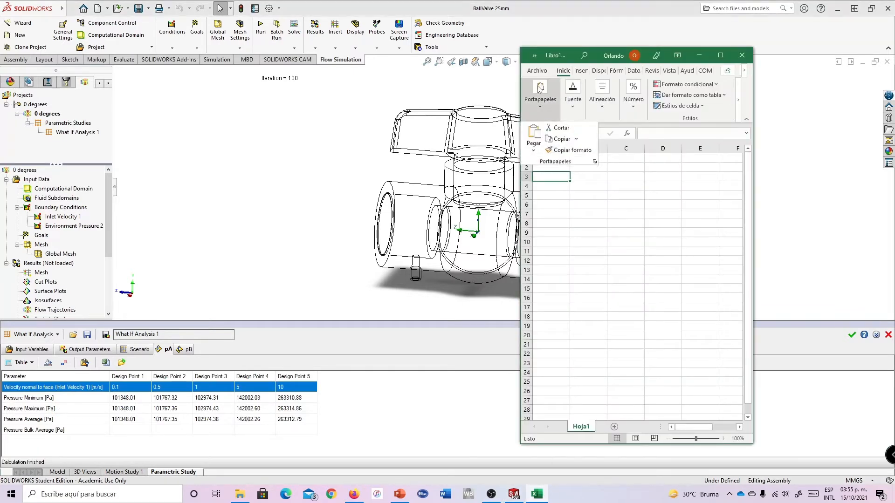
{"action": "left_click", "coordinate": [539, 92]}
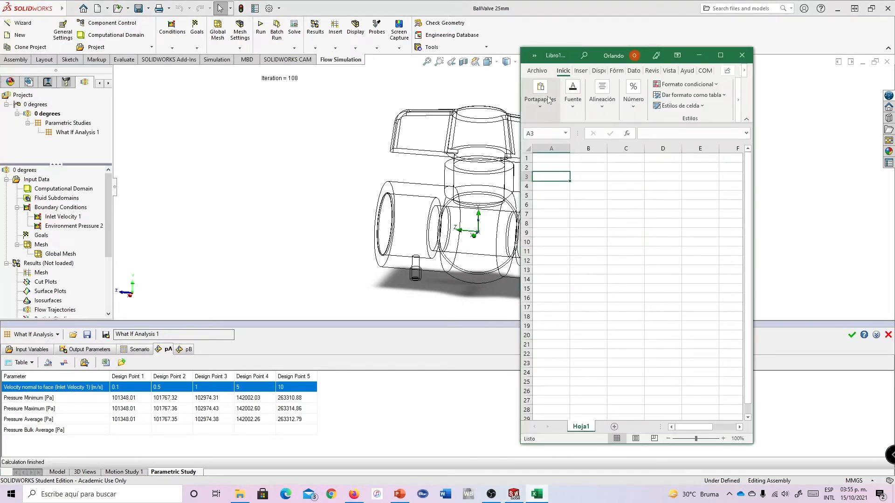
{"action": "left_click", "coordinate": [540, 92]}
{"action": "left_click", "coordinate": [534, 134]}
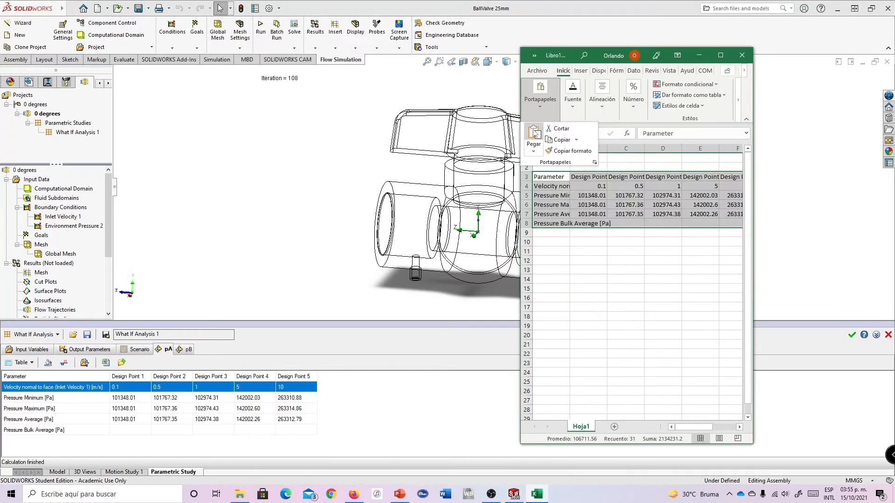
Step: Copy the entire pB results table and paste it into the Excel sheet starting at cell A10
{"action": "left_click", "coordinate": [189, 350]}
{"action": "right_click", "coordinate": [41, 398]}
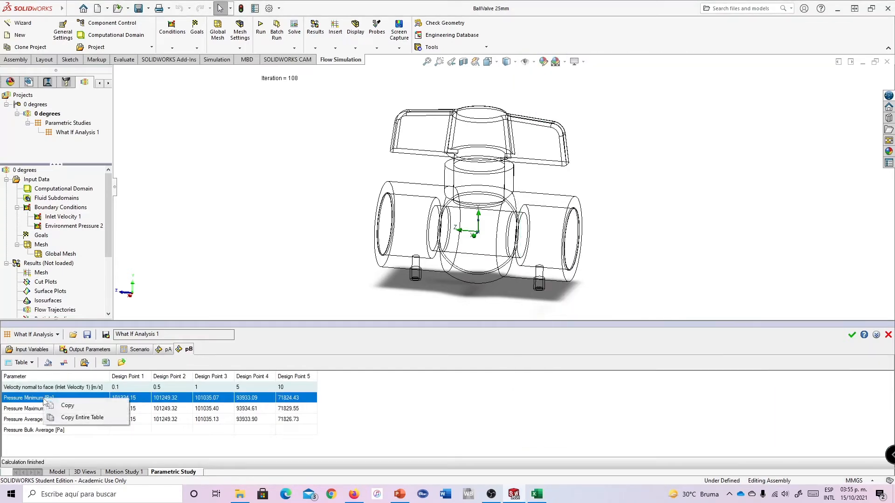
{"action": "left_click", "coordinate": [65, 418]}
{"action": "left_click", "coordinate": [536, 495]}
{"action": "left_click", "coordinate": [555, 242]}
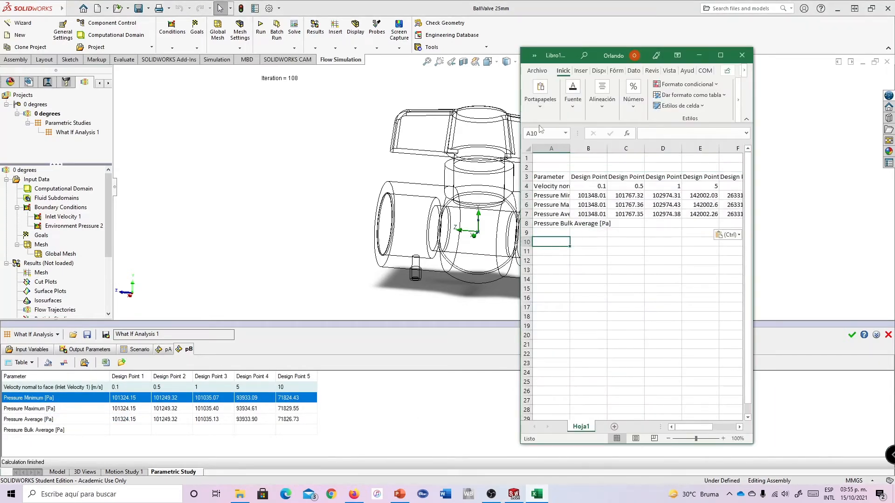
{"action": "left_click", "coordinate": [539, 93]}
{"action": "left_click", "coordinate": [534, 135]}
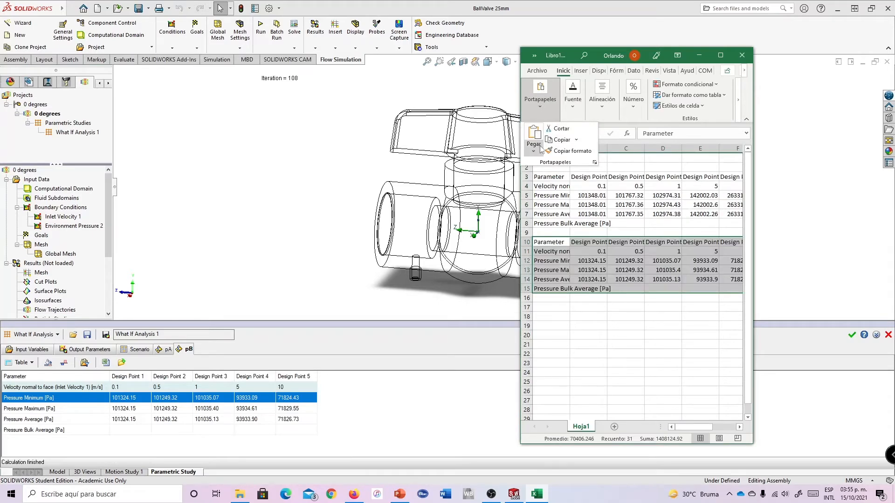
Step: Maximize the Excel window and label the first table with "Pressure A" in A2 and "0 degrees" in B2
{"action": "left_click", "coordinate": [721, 55]}
{"action": "left_click", "coordinate": [31, 120]}
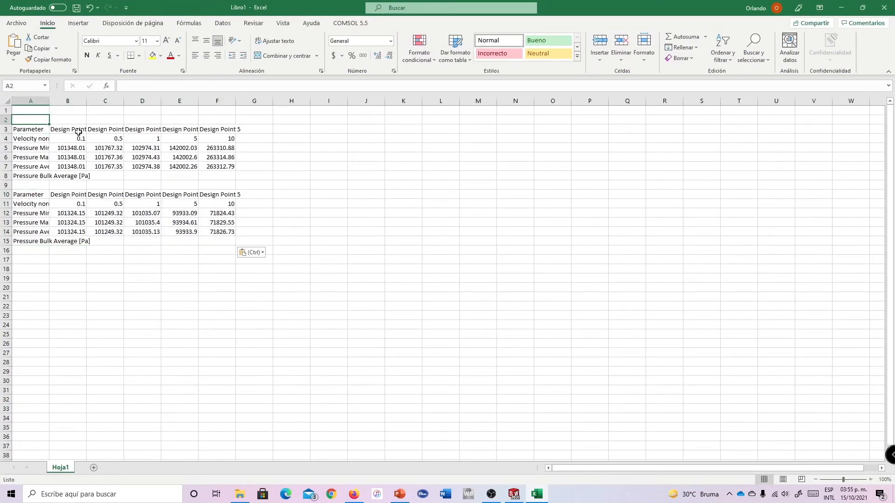
{"action": "type", "text": "p"}
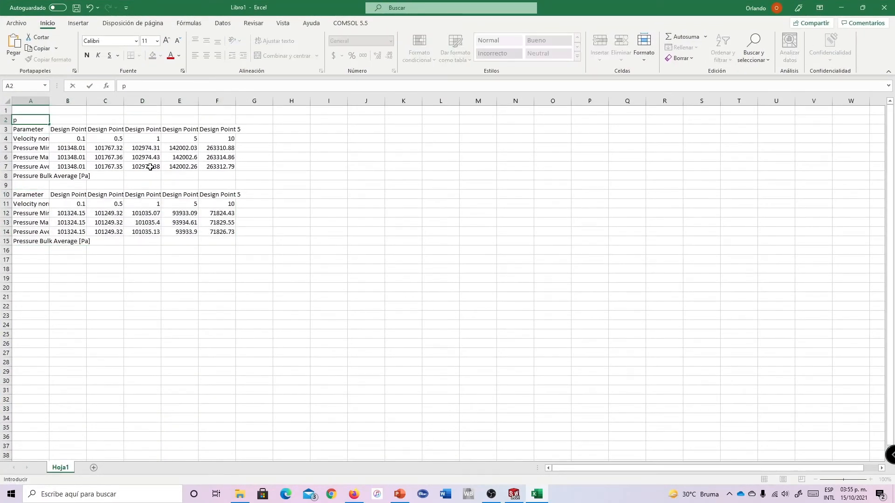
{"action": "type", "text": "ressure Average [Pa]"}
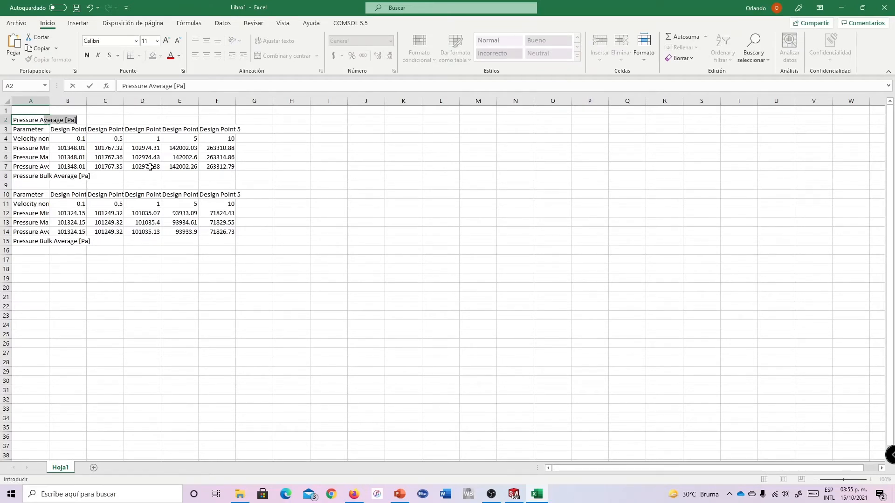
{"action": "key", "text": "Return"}
{"action": "key", "text": "Up"}
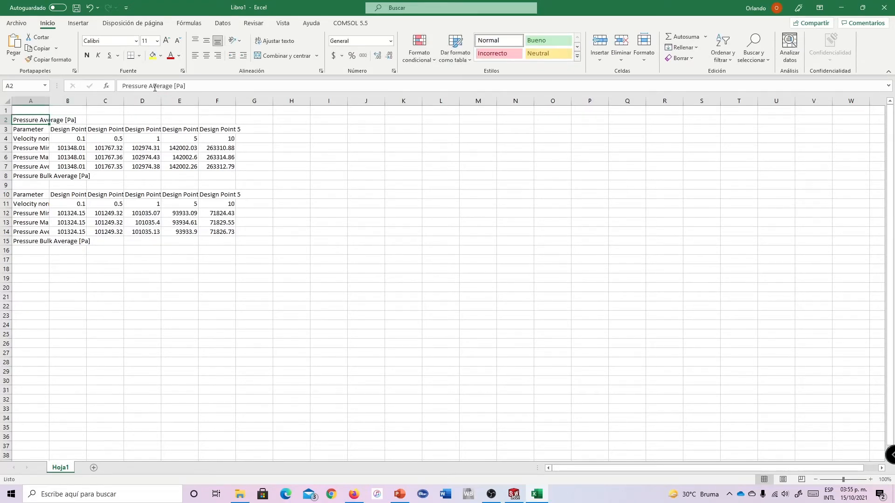
{"action": "left_click_drag", "start_coordinate": [152, 86], "coordinate": [228, 90]}
{"action": "key", "text": "Delete"}
{"action": "left_click", "coordinate": [76, 120]}
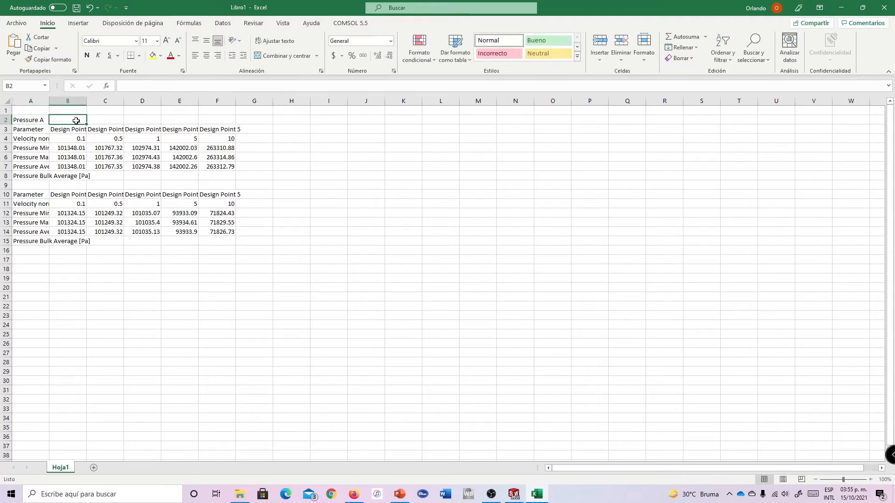
{"action": "type", "text": "0 degrees"}
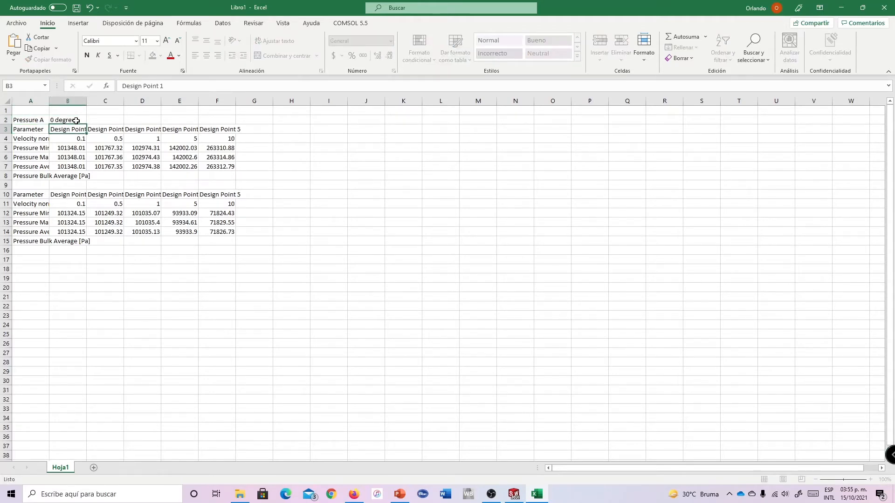
{"action": "key", "text": "Return"}
Step: Copy the A2:B2 labels to row 9 above the second table and change A9 to "Pressure B"
{"action": "left_click_drag", "start_coordinate": [28, 120], "coordinate": [68, 120]}
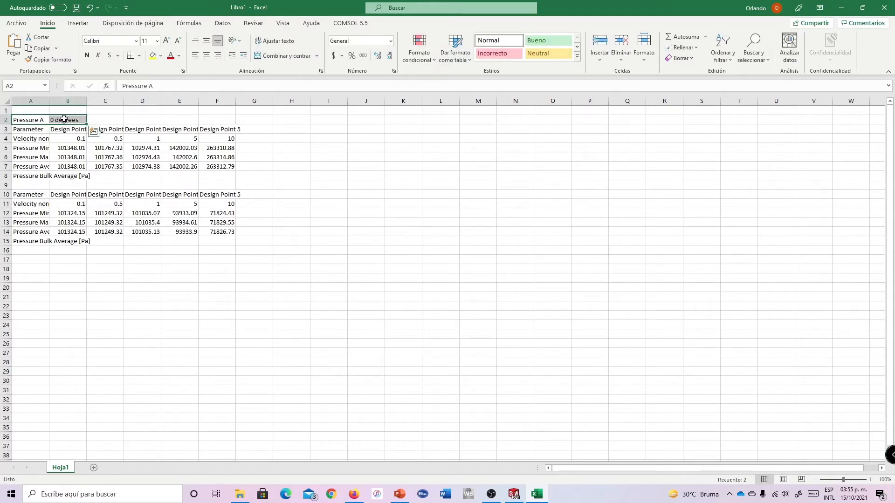
{"action": "key", "text": "ctrl+c"}
{"action": "left_click", "coordinate": [24, 186]}
{"action": "key", "text": "ctrl+v"}
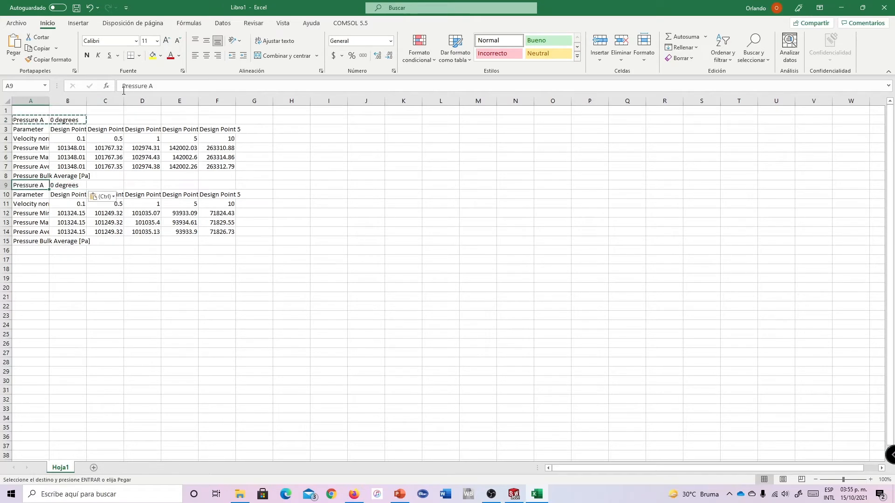
{"action": "left_click", "coordinate": [205, 86]}
{"action": "key", "text": "BackSpace"}
{"action": "type", "text": "B"}
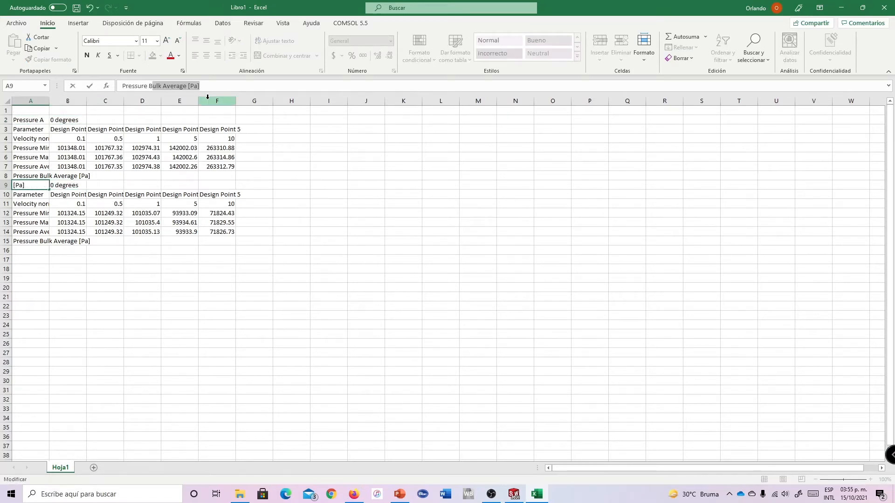
{"action": "key", "text": "Delete"}
{"action": "key", "text": "Return"}
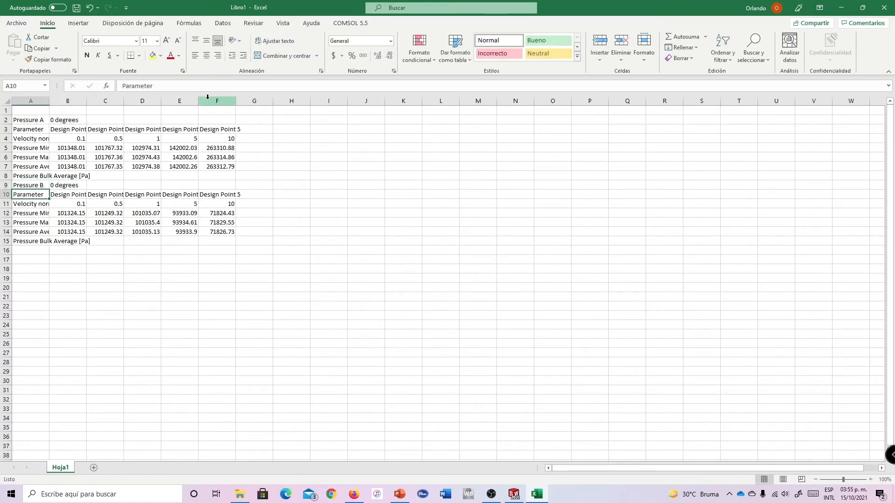
Step: Fill both "0 degrees" cells, B9 and B2, with yellow and widen column A to fit the parameter names
{"action": "left_click", "coordinate": [71, 182]}
{"action": "left_click", "coordinate": [153, 55]}
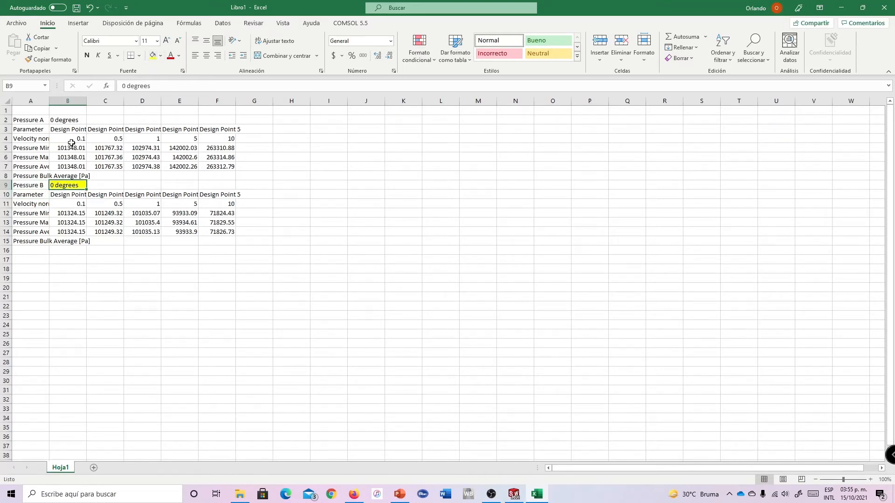
{"action": "left_click", "coordinate": [74, 119]}
{"action": "left_click", "coordinate": [153, 56]}
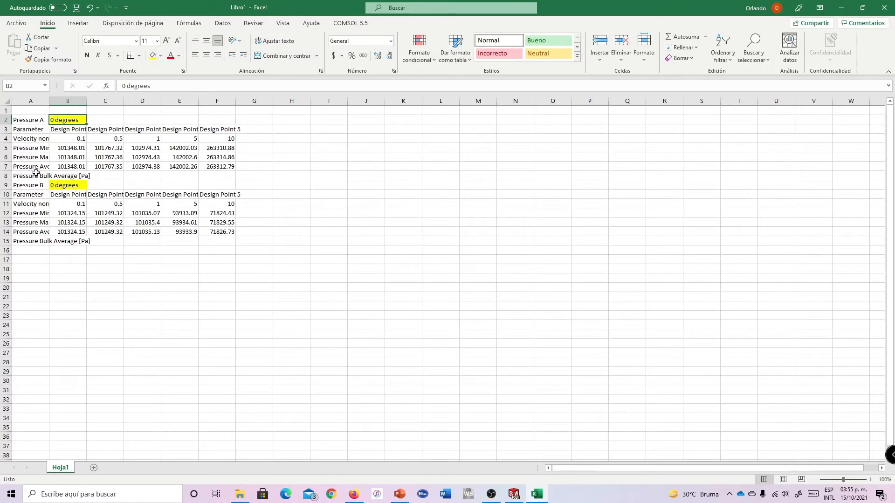
{"action": "left_click_drag", "start_coordinate": [47, 103], "coordinate": [79, 105]}
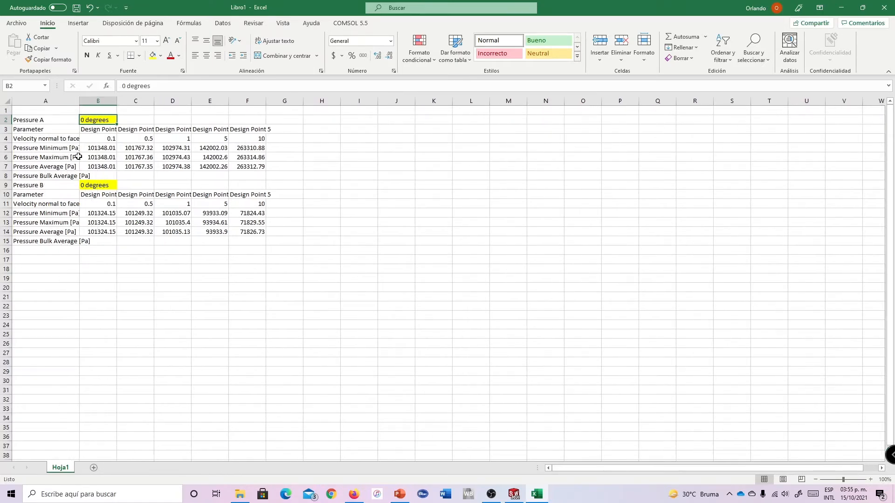
Step: Copy the Pressure A average values in B7:F7 and paste them transposed into column K starting at K4
{"action": "left_click", "coordinate": [33, 167]}
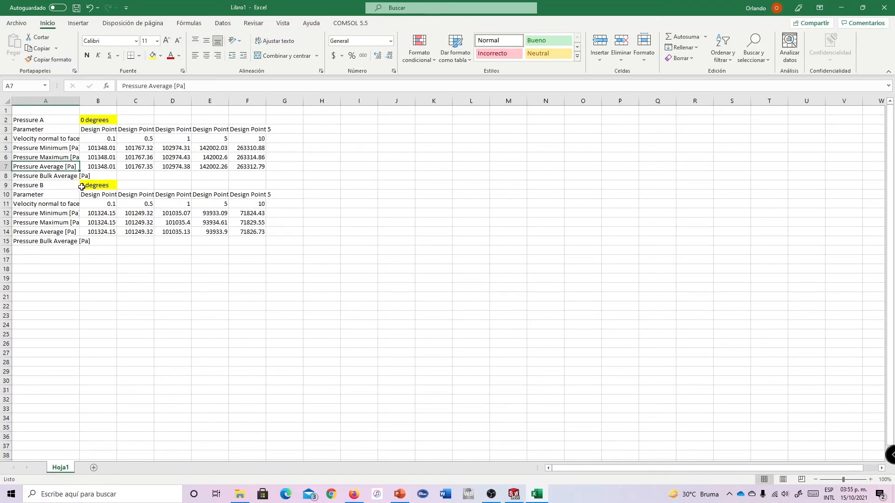
{"action": "left_click_drag", "start_coordinate": [93, 166], "coordinate": [251, 166]}
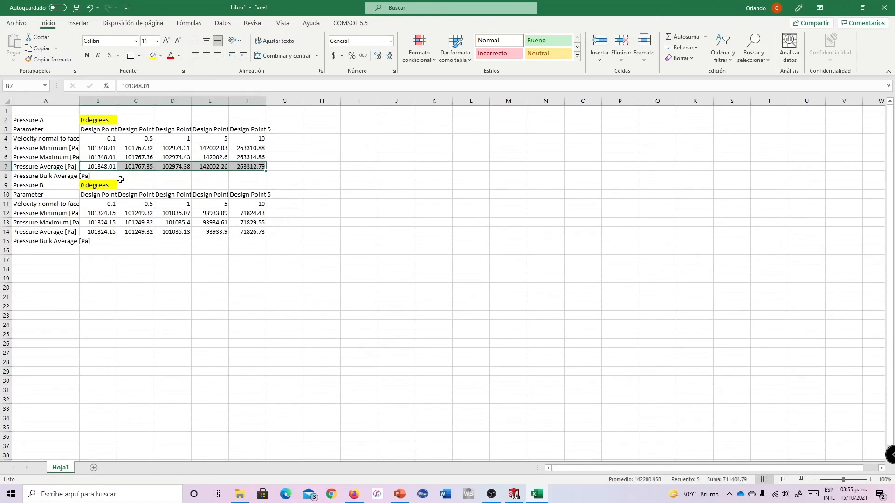
{"action": "right_click", "coordinate": [106, 166]}
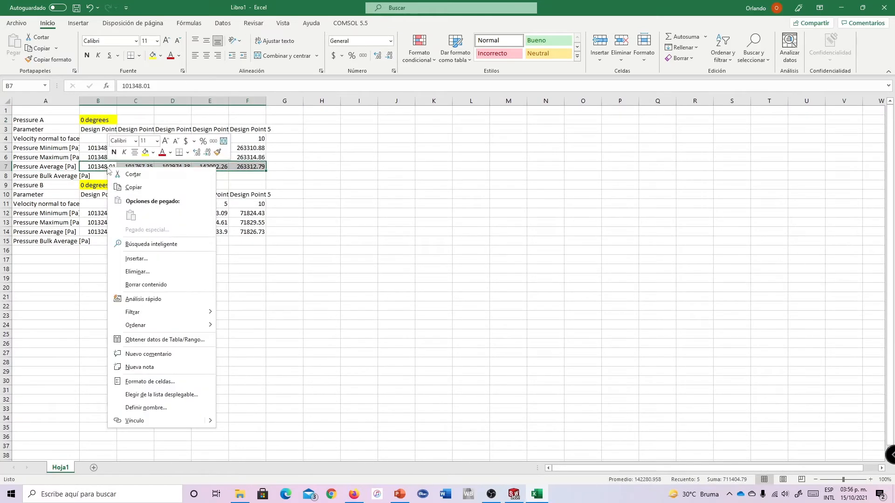
{"action": "left_click", "coordinate": [135, 186]}
{"action": "left_click", "coordinate": [432, 139]}
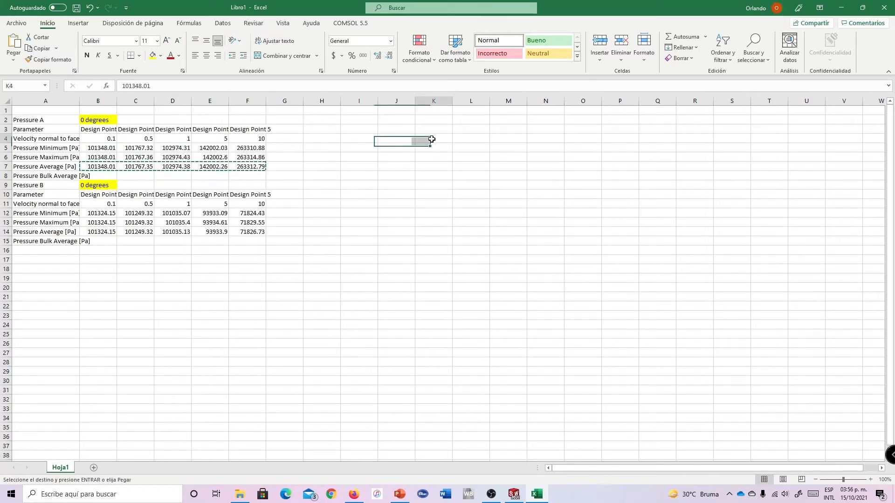
{"action": "right_click", "coordinate": [432, 139]}
{"action": "left_click", "coordinate": [495, 188]}
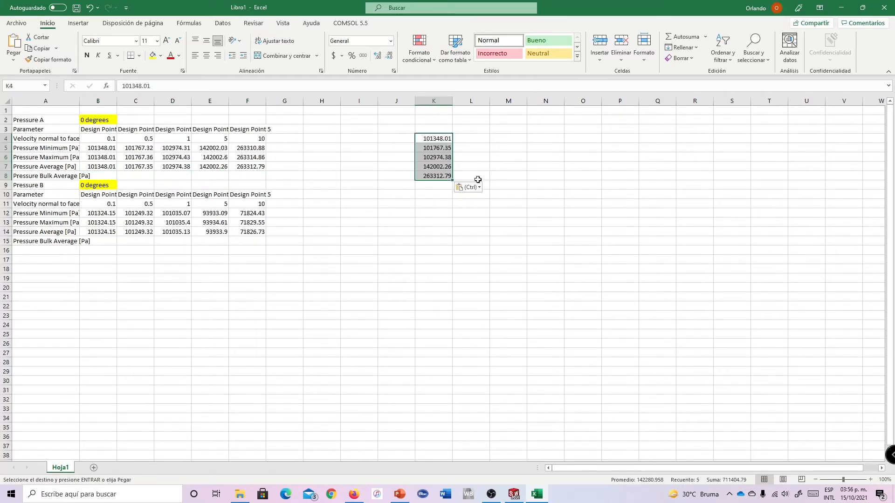
Step: Enter the header "PA [Pa]" in cell K3 above the transposed pressure values
{"action": "left_click", "coordinate": [445, 130]}
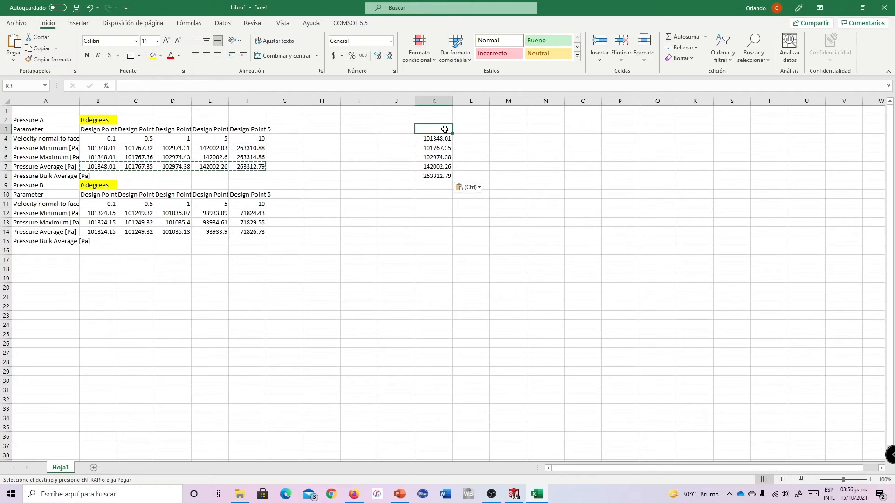
{"action": "type", "text": "PA [Pa"}
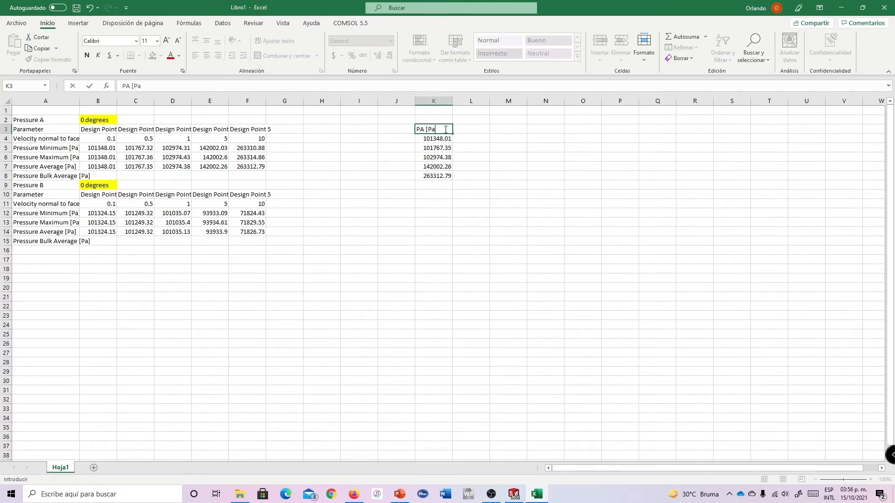
{"action": "type", "text": "]"}
{"action": "key", "text": "Return"}
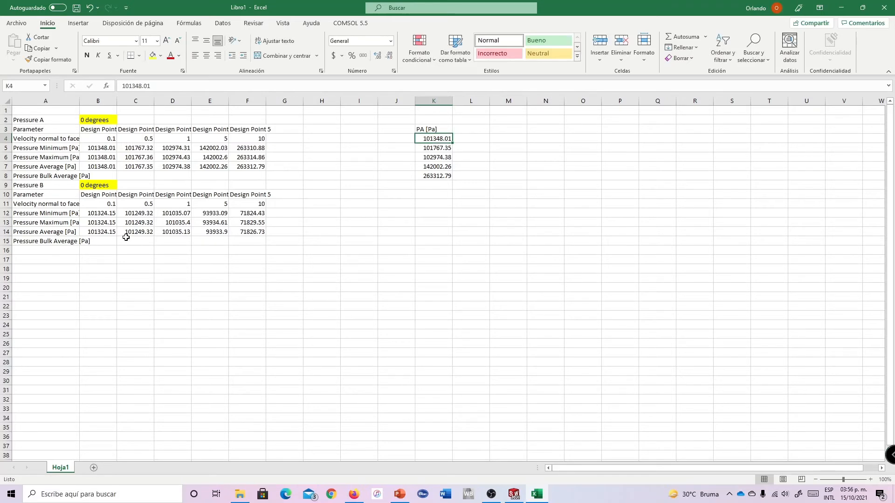
Step: Copy the K3 header to L3 and change it to "PB [Pa]"
{"action": "left_click", "coordinate": [435, 130]}
{"action": "key", "text": "ctrl+c"}
{"action": "left_click", "coordinate": [470, 134]}
{"action": "key", "text": "ctrl+v"}
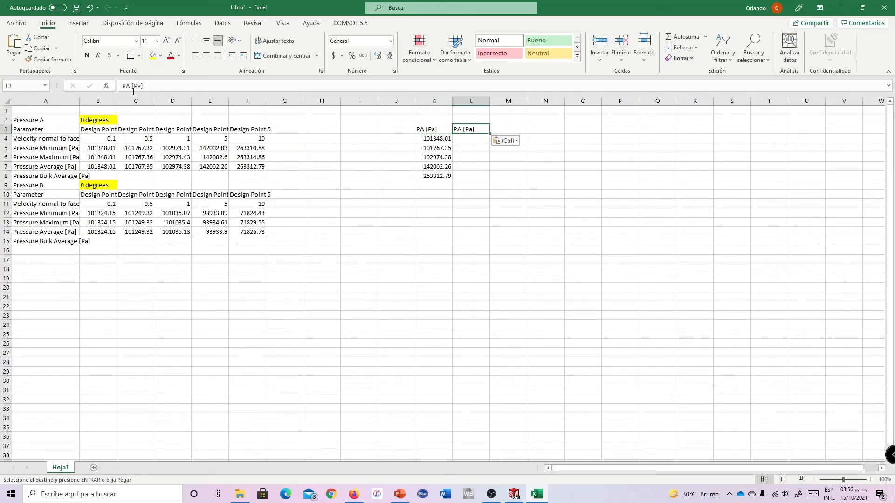
{"action": "left_click", "coordinate": [127, 86]}
{"action": "key", "text": "BackSpace"}
{"action": "type", "text": "B"}
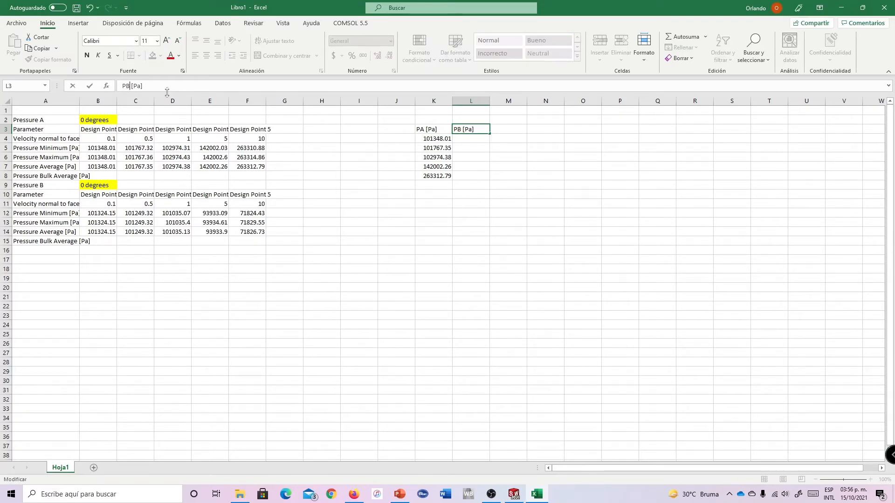
{"action": "key", "text": "Return"}
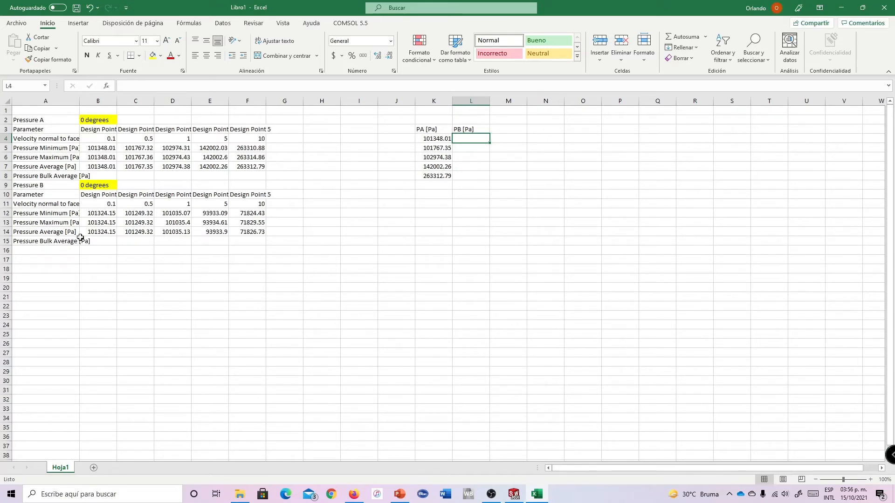
Step: Copy the Pressure B average values in B14:F14 and paste them transposed into column L starting at L4
{"action": "left_click_drag", "start_coordinate": [101, 233], "coordinate": [257, 231]}
{"action": "right_click", "coordinate": [255, 231]}
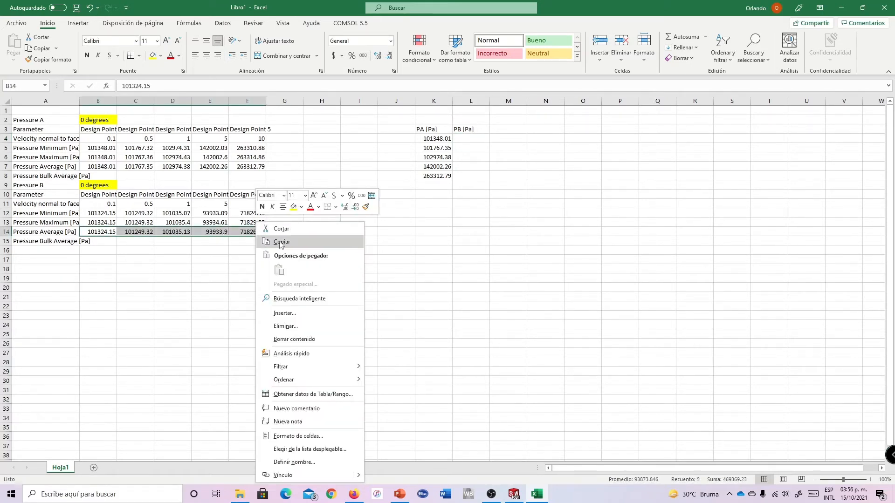
{"action": "left_click", "coordinate": [266, 240]}
{"action": "right_click", "coordinate": [474, 143]}
{"action": "left_click", "coordinate": [532, 183]}
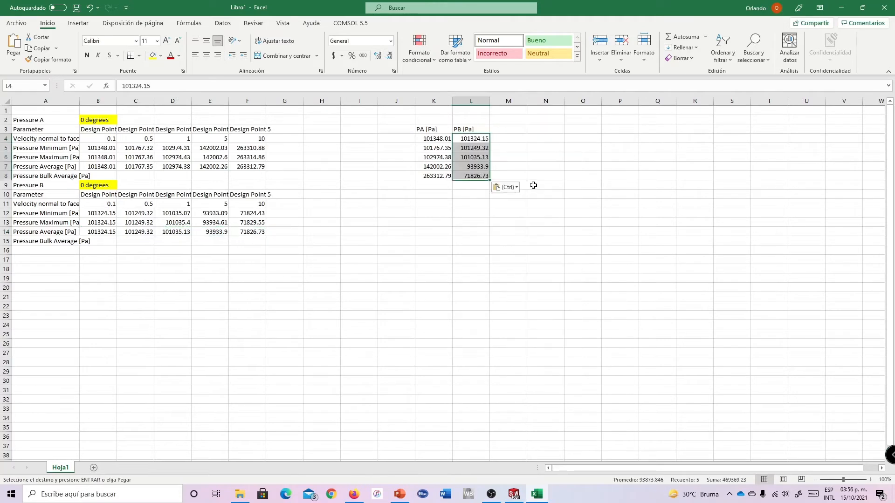
Step: Enter the velocity column header "v [m/s]" in cell J3
{"action": "left_click", "coordinate": [389, 133]}
{"action": "type", "text": "v [m/s"}
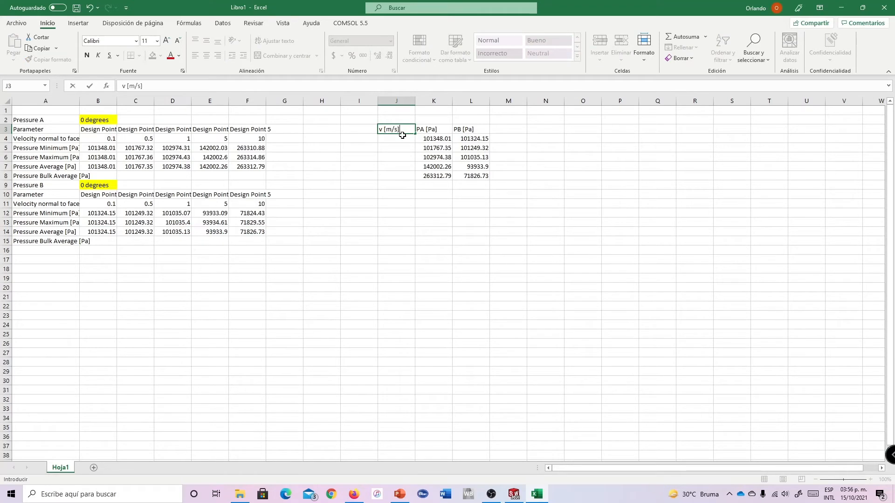
{"action": "key", "text": "Return"}
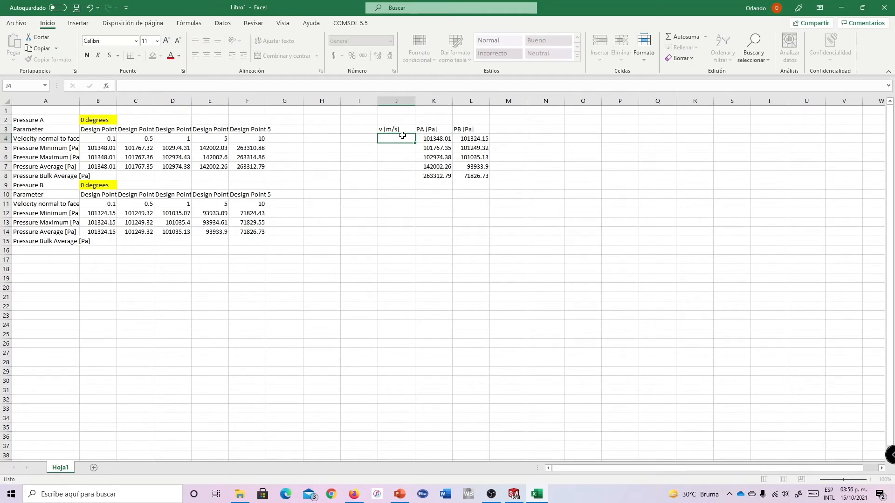
Step: Copy the velocity values in B4:F4 and paste them transposed into column J starting at J4
{"action": "left_click", "coordinate": [117, 138]}
{"action": "left_click_drag", "start_coordinate": [117, 138], "coordinate": [254, 139]}
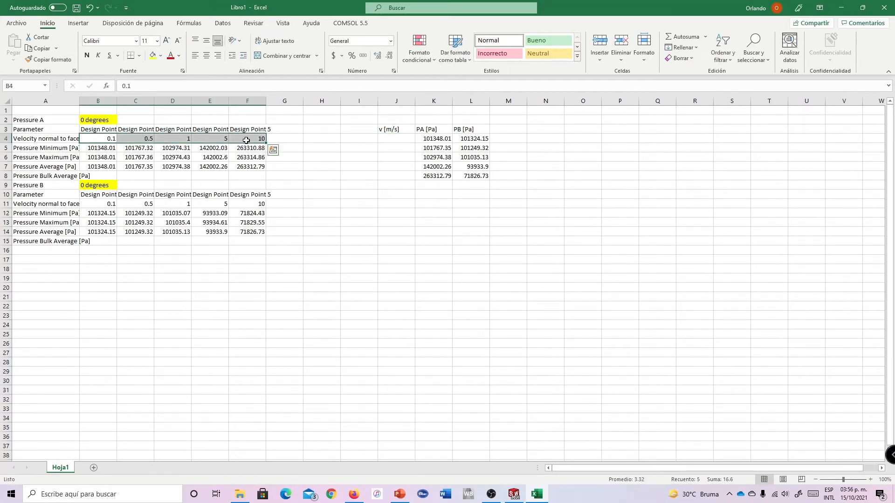
{"action": "right_click", "coordinate": [250, 137]}
{"action": "left_click", "coordinate": [261, 157]}
{"action": "right_click", "coordinate": [398, 139]}
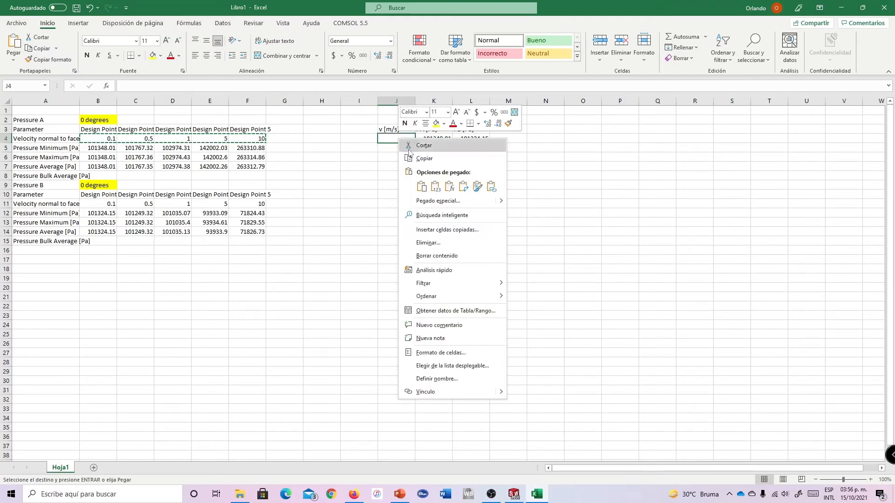
{"action": "left_click", "coordinate": [463, 189]}
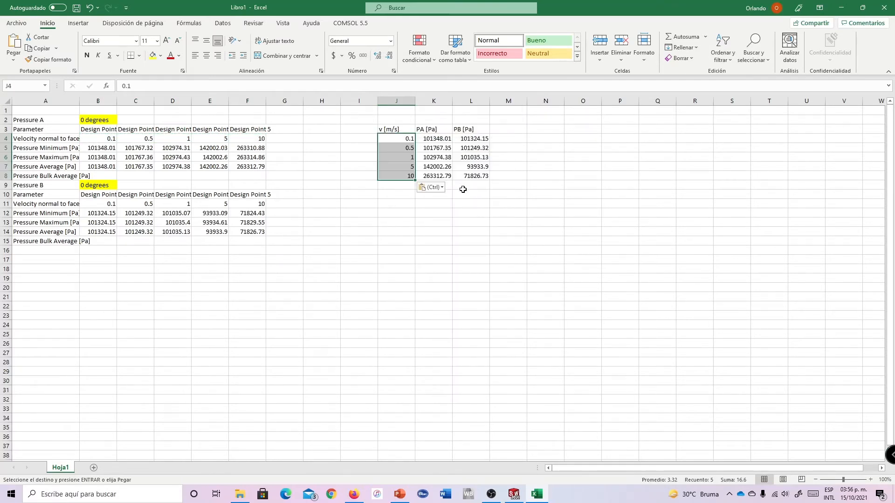
{"action": "left_click", "coordinate": [431, 141]}
{"action": "left_click", "coordinate": [410, 140]}
Step: Enter the pressure-difference column header "dP [Pa]" in cell M3
{"action": "left_click", "coordinate": [502, 127]}
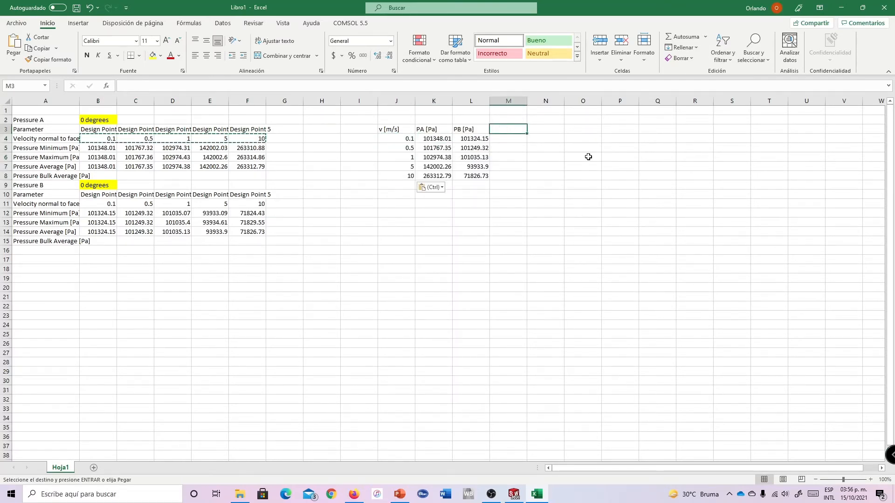
{"action": "type", "text": "dP"}
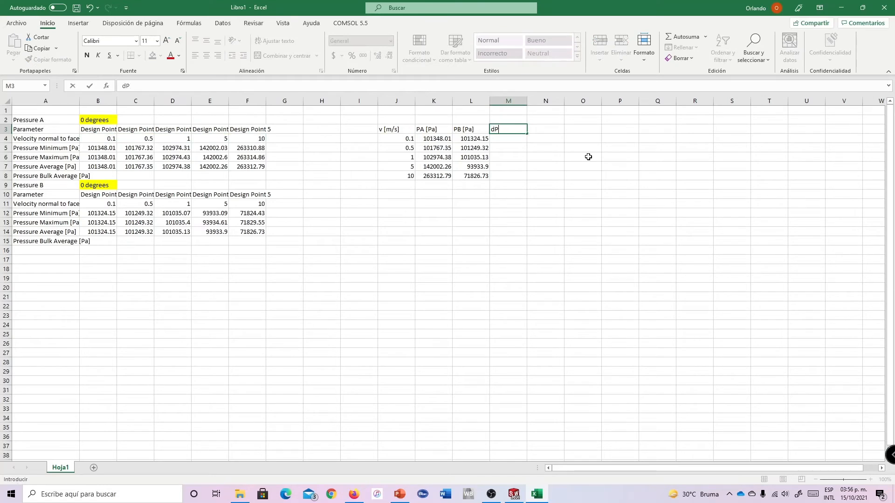
{"action": "type", "text": "a]"}
{"action": "key", "text": "BackSpace"}
{"action": "key", "text": "BackSpace"}
{"action": "key", "text": "BackSpace"}
{"action": "key", "text": "BackSpace"}
{"action": "key", "text": "BackSpace"}
{"action": "type", "text": "dP [Pa]."}
{"action": "key", "text": "Return"}
{"action": "double_click", "coordinate": [514, 130]}
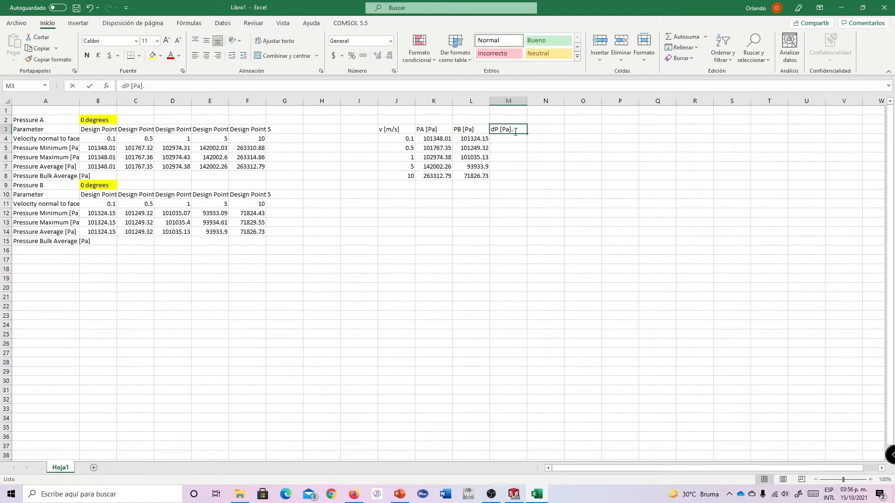
{"action": "key", "text": "BackSpace"}
{"action": "left_click_drag", "start_coordinate": [543, 155], "coordinate": [543, 164]}
Step: Calculate the pressure difference in M4 with =K4-L4 and fill the formula down to M8
{"action": "left_click", "coordinate": [511, 140]}
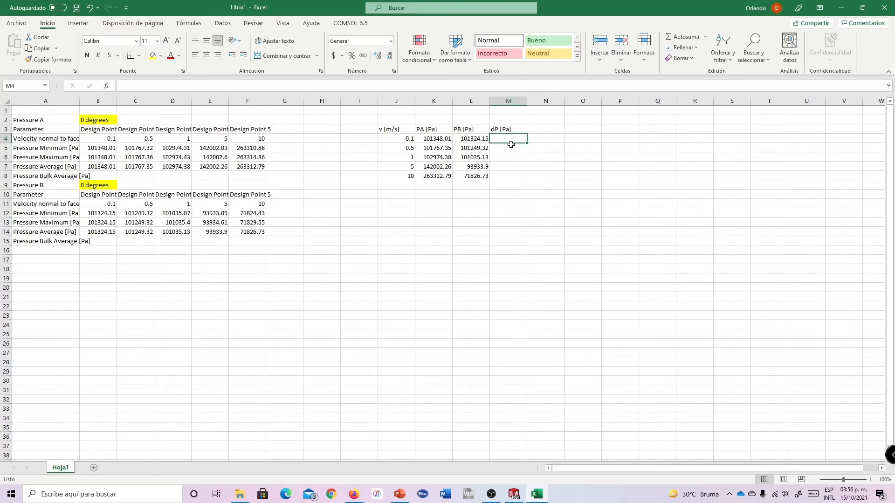
{"action": "type", "text": "="}
{"action": "left_click", "coordinate": [434, 139]}
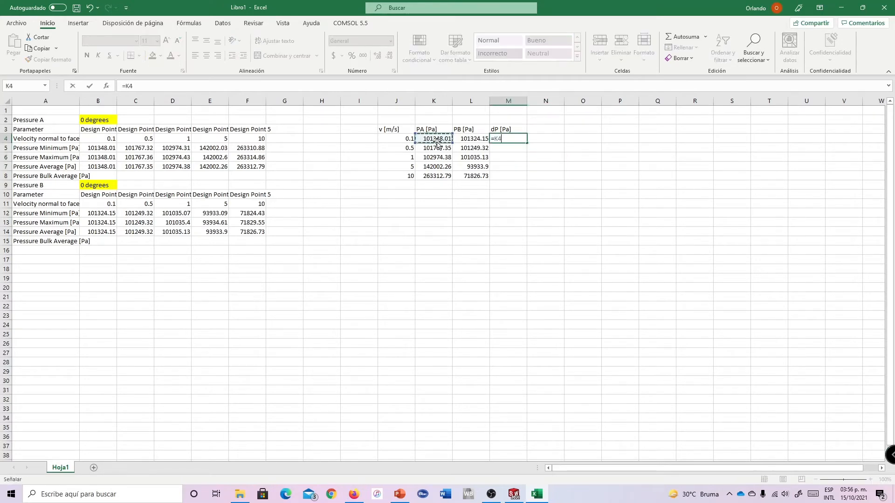
{"action": "type", "text": "-"}
{"action": "left_click", "coordinate": [475, 139]}
{"action": "key", "text": "Return"}
{"action": "key", "text": "Up"}
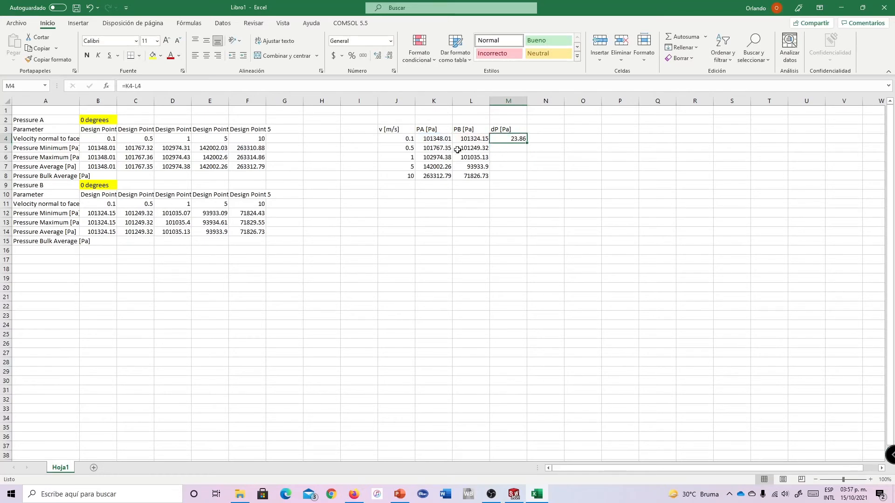
{"action": "left_click_drag", "start_coordinate": [531, 177], "coordinate": [530, 179]}
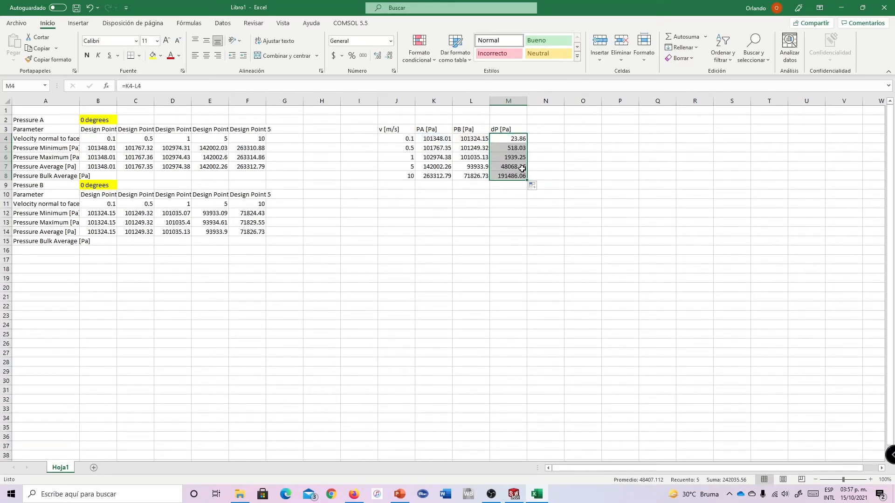
Step: Add the density column header "rho [kg/m3]" in N3 and fill N4:N8 with 997
{"action": "left_click", "coordinate": [550, 131]}
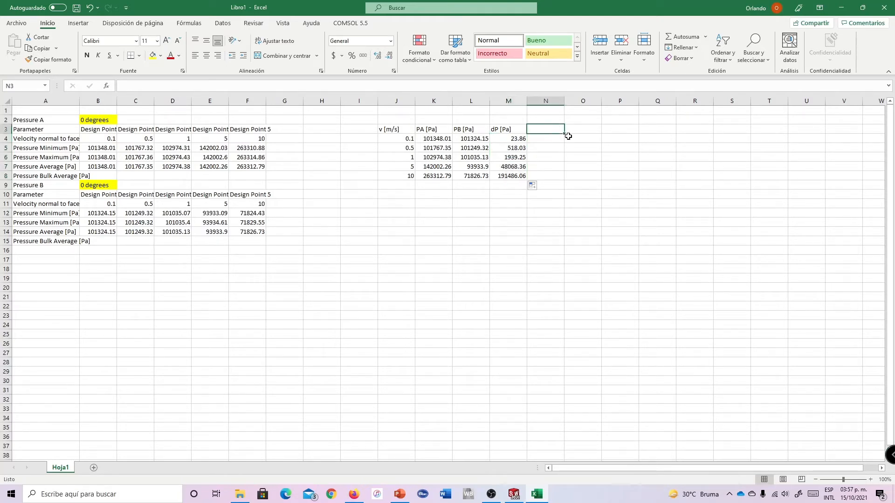
{"action": "type", "text": "rho"}
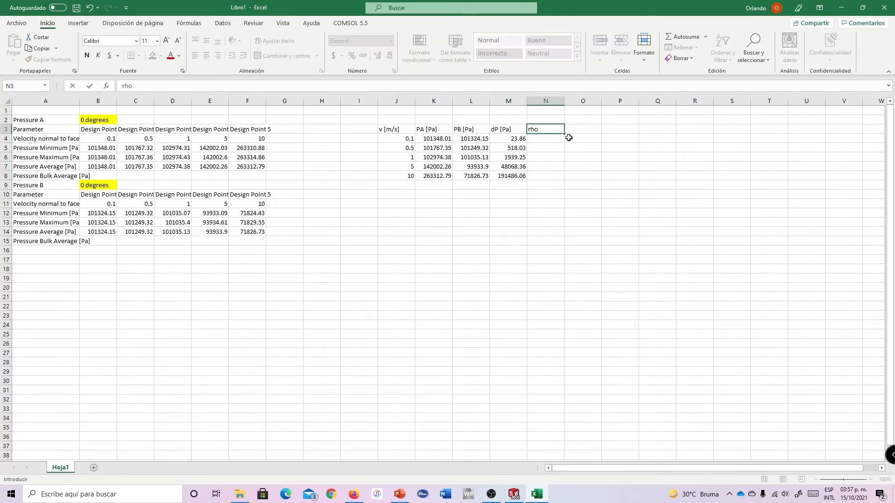
{"action": "type", "text": " [kg/m3"}
{"action": "key", "text": "Return"}
{"action": "type", "text": "997"}
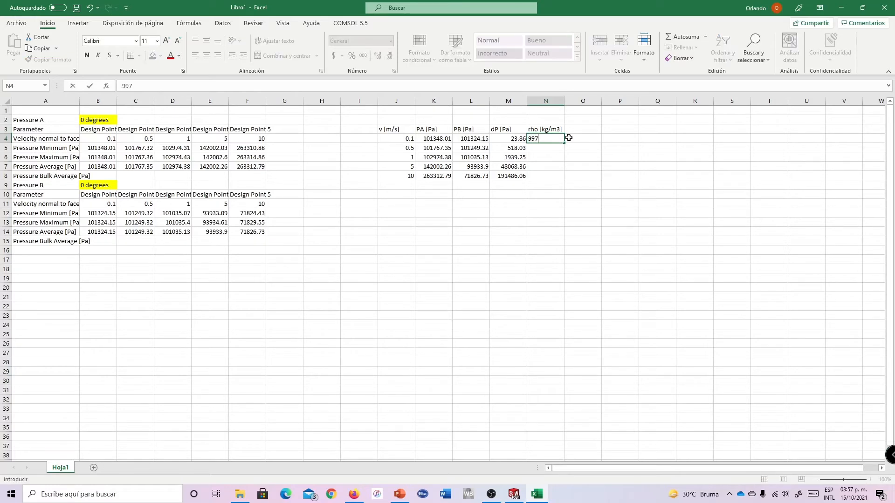
{"action": "key", "text": "Return"}
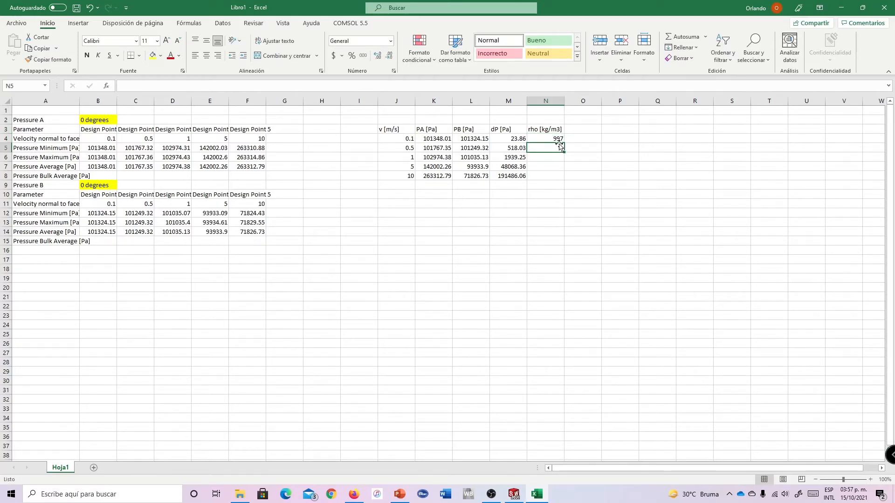
{"action": "left_click", "coordinate": [558, 139]}
{"action": "left_click_drag", "start_coordinate": [565, 144], "coordinate": [567, 179]}
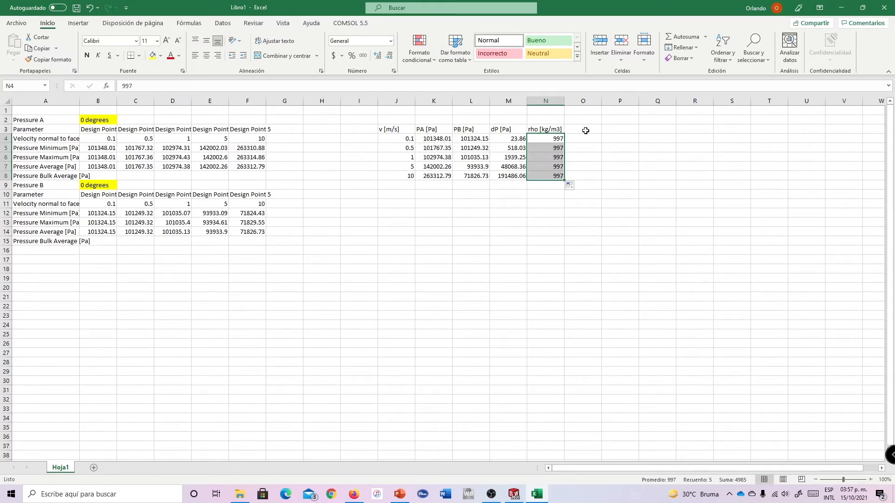
Step: Enter the loss coefficient header "KL [-]" in cell O3
{"action": "left_click", "coordinate": [586, 131]}
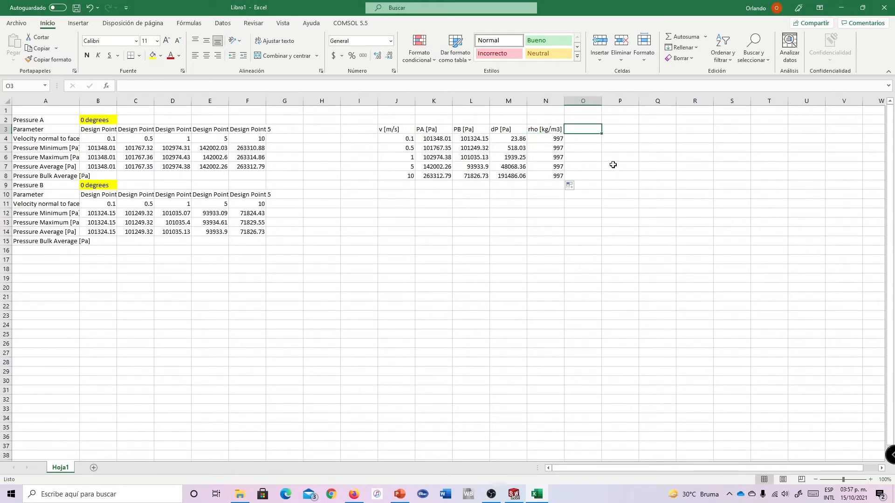
{"action": "type", "text": "KL [-"}
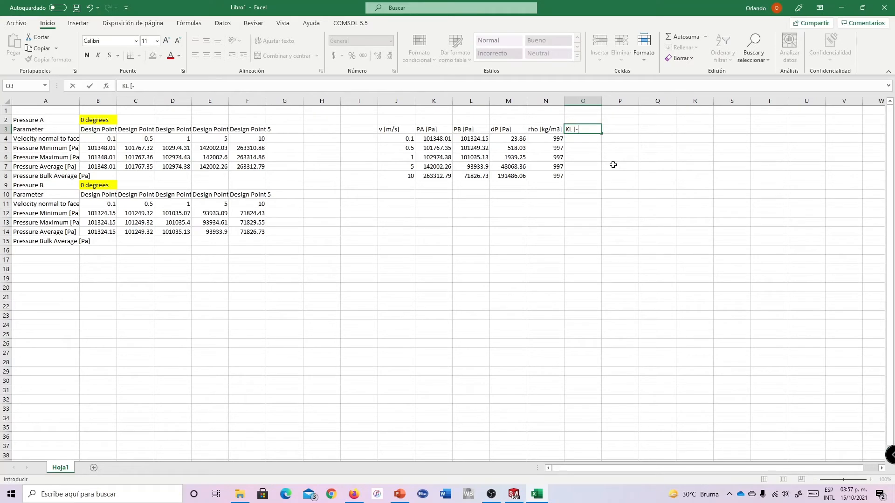
{"action": "key", "text": "Return"}
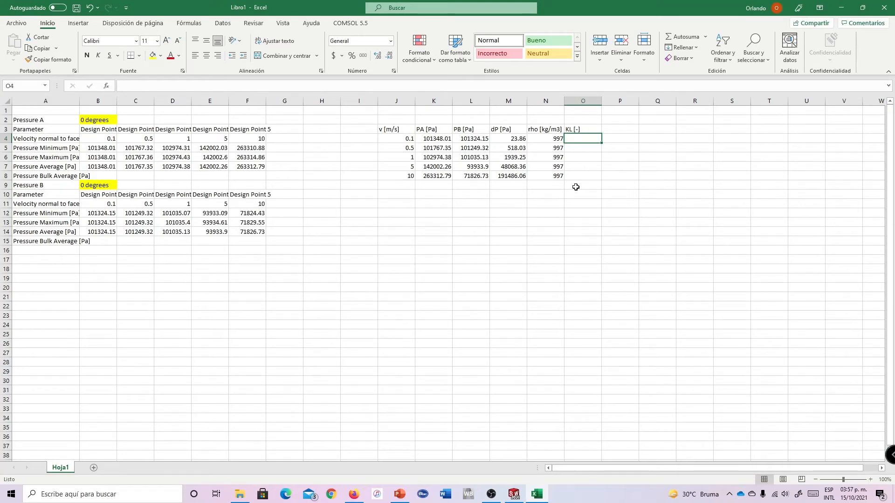
Step: Calculate the loss coefficient in O4 with =M4/(0.5*N4*J4^2) and fill the formula down to O8
{"action": "type", "text": "="}
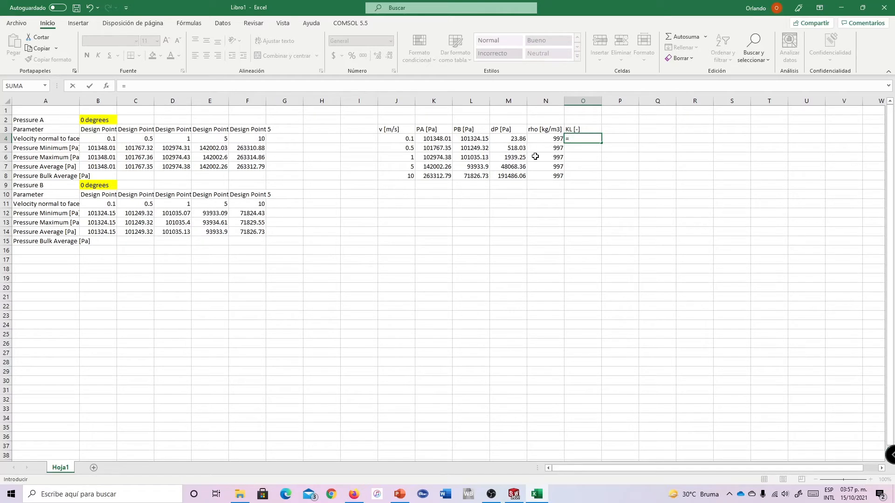
{"action": "left_click", "coordinate": [514, 140]}
{"action": "type", "text": "/("}
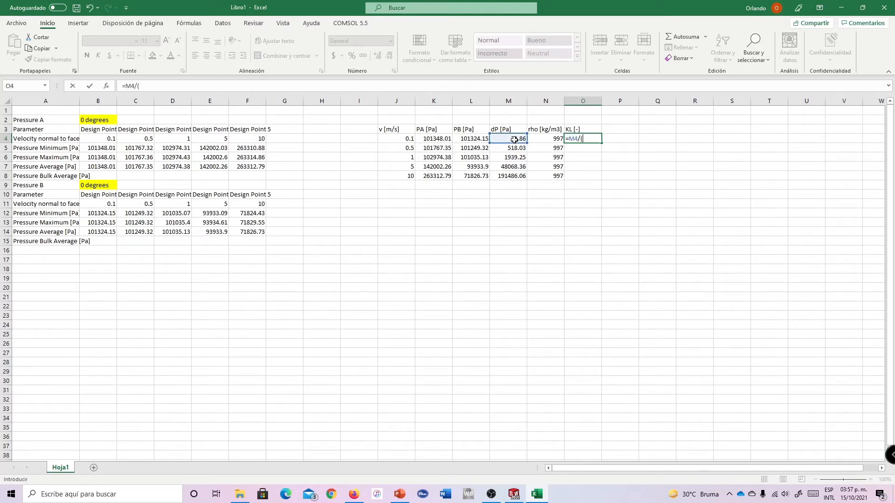
{"action": "type", "text": "0.5*"}
{"action": "left_click", "coordinate": [550, 139]}
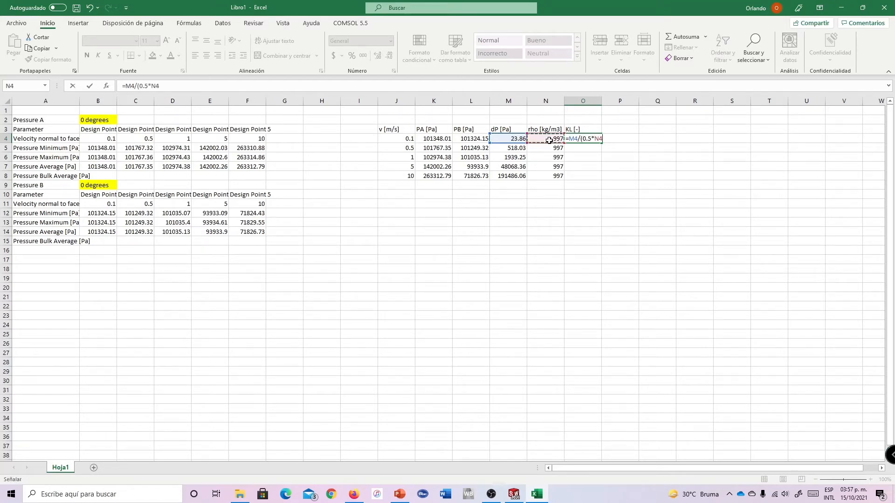
{"action": "type", "text": "*"}
{"action": "left_click", "coordinate": [406, 139]}
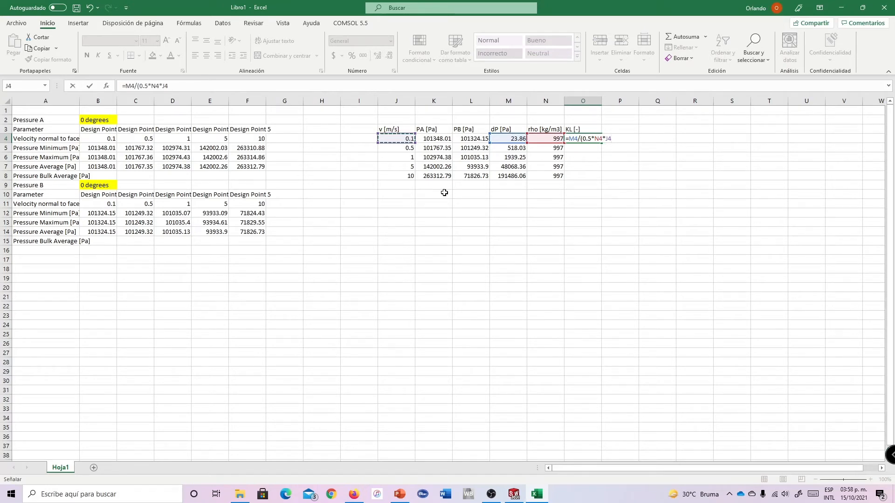
{"action": "type", "text": "^2"}
{"action": "key", "text": "ctrl+Return"}
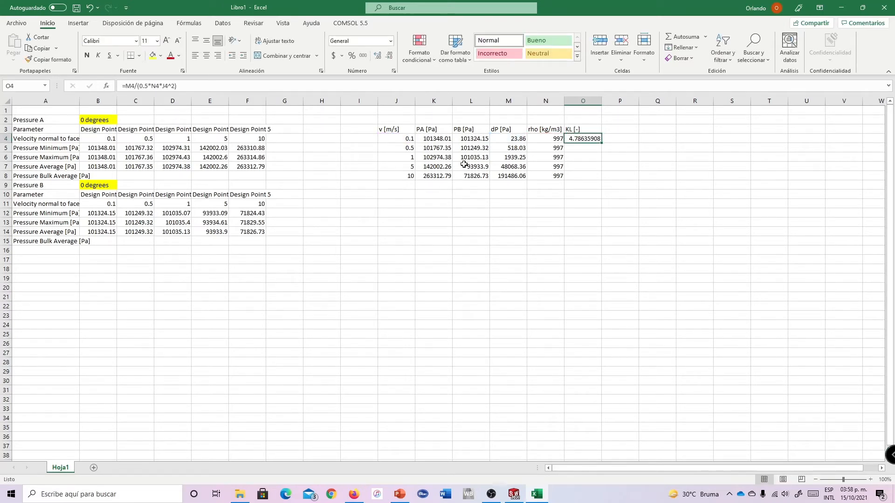
{"action": "left_click_drag", "start_coordinate": [601, 143], "coordinate": [606, 177]}
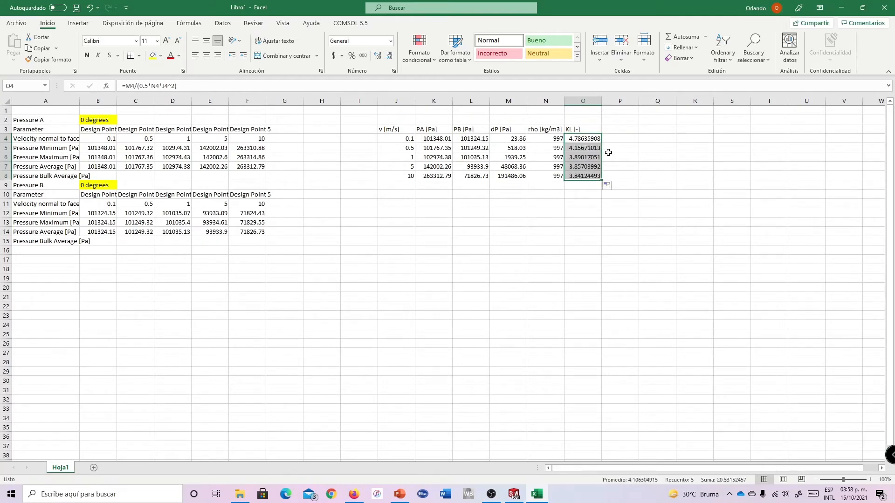
{"action": "left_click", "coordinate": [588, 141]}
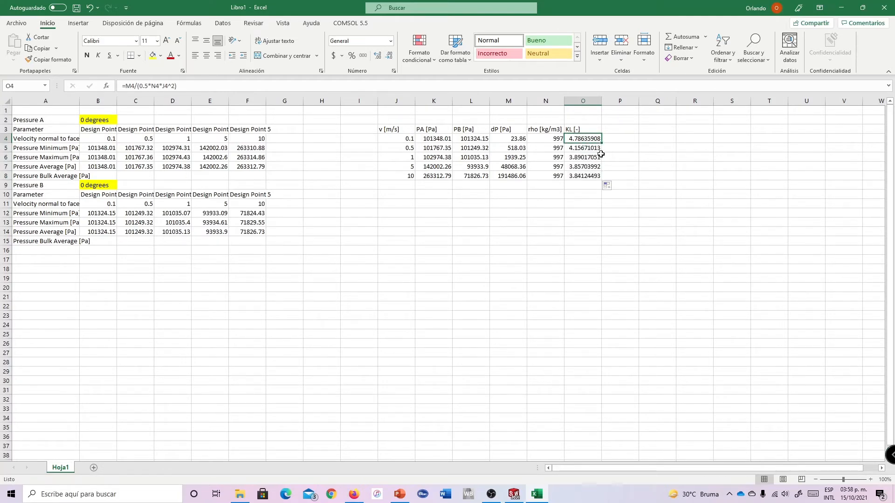
Step: Make the column headers in J3:O3 bold
{"action": "left_click", "coordinate": [620, 132]}
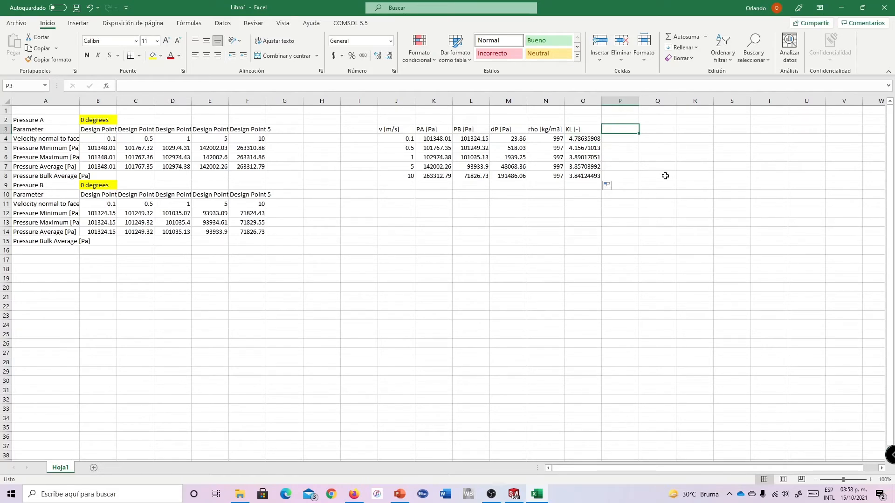
{"action": "left_click", "coordinate": [578, 132]}
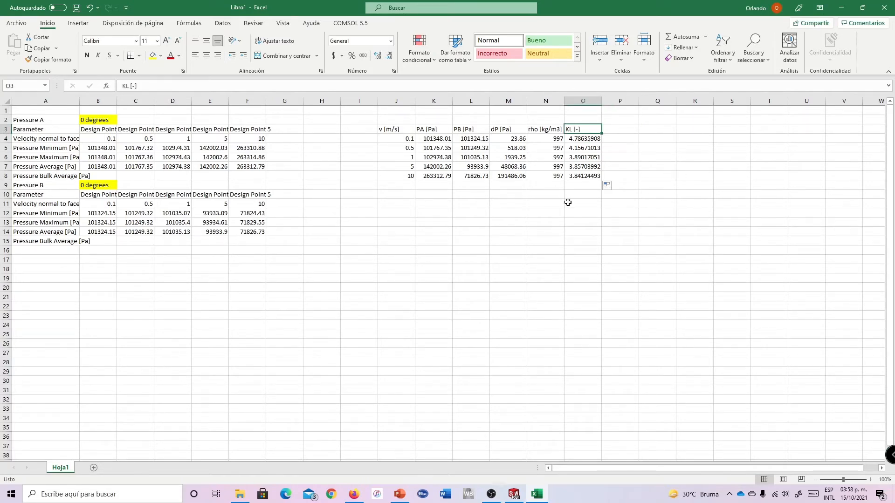
{"action": "left_click_drag", "start_coordinate": [405, 131], "coordinate": [580, 128]}
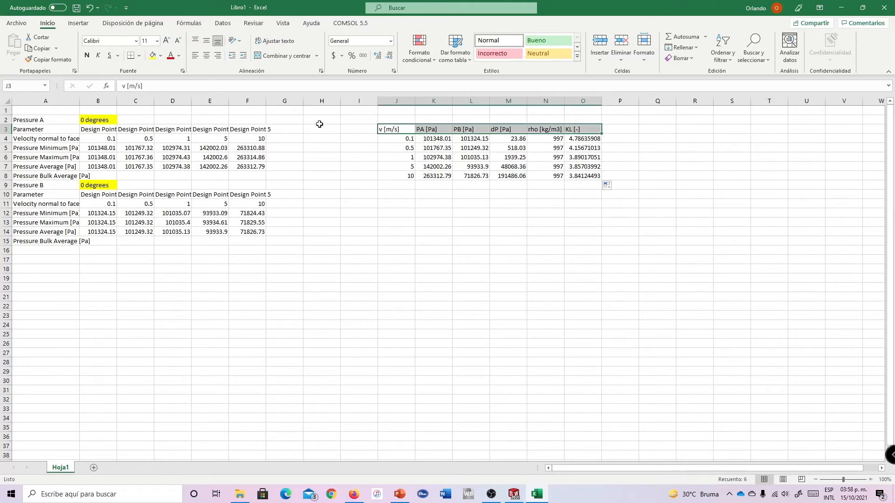
{"action": "left_click", "coordinate": [87, 56]}
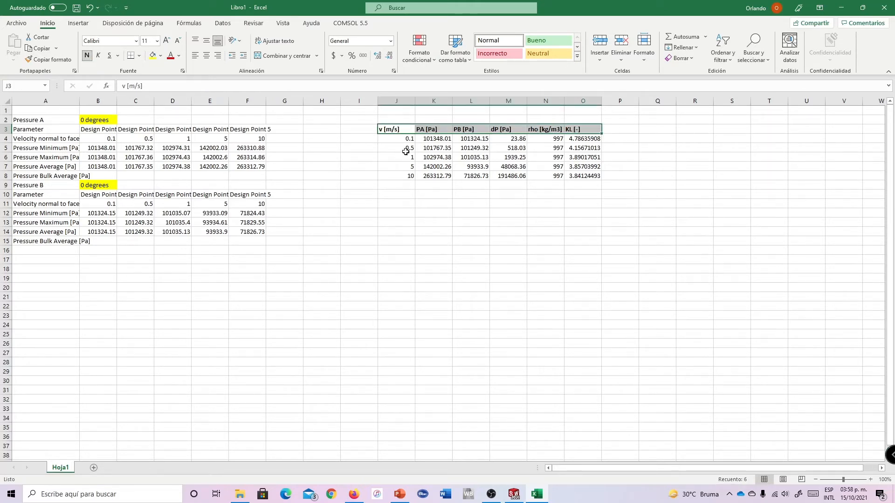
{"action": "left_click", "coordinate": [629, 131]}
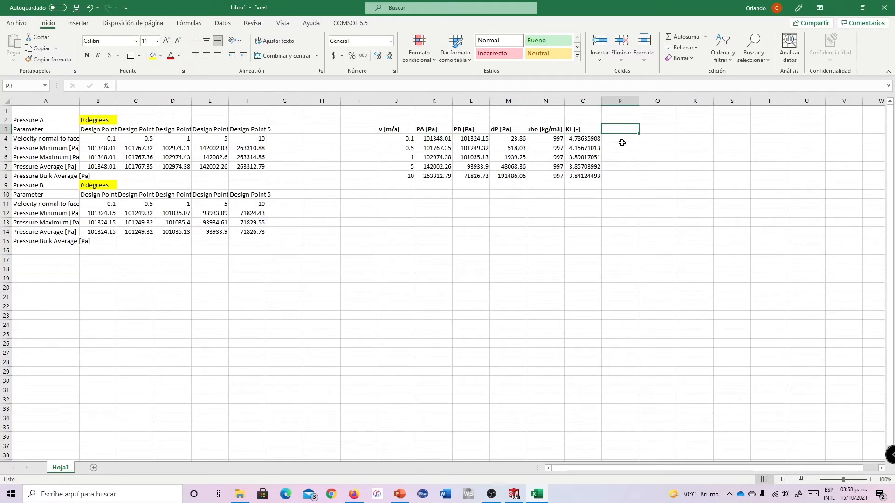
{"action": "left_click", "coordinate": [589, 131]}
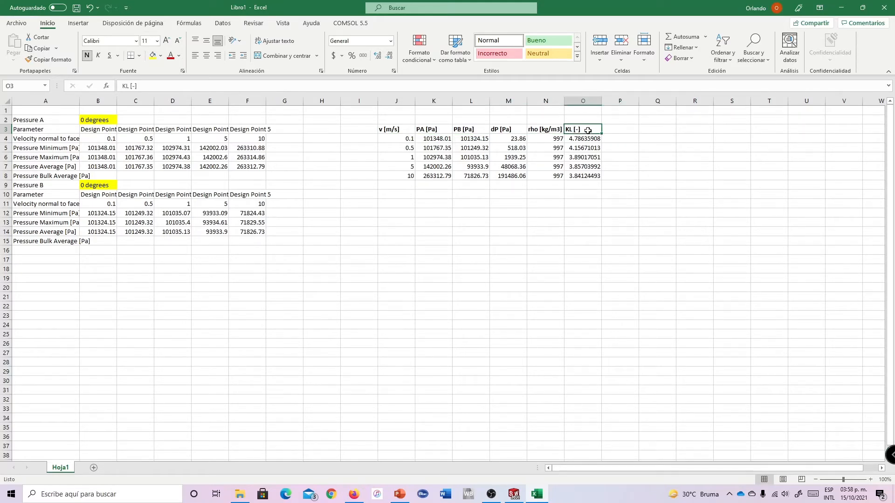
{"action": "left_click", "coordinate": [397, 132]}
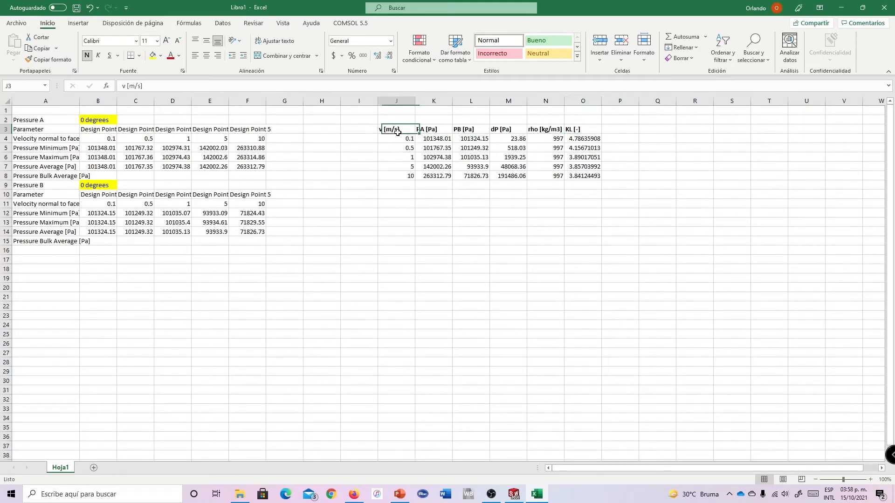
{"action": "left_click", "coordinate": [586, 130]}
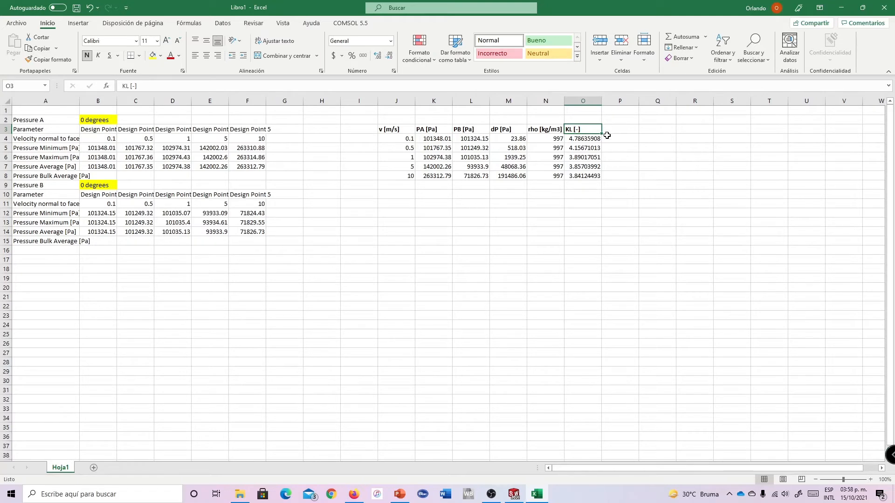
Step: Enter the viscosity column header "Viscosity [Pa-s]" in cell P3
{"action": "left_click", "coordinate": [627, 131]}
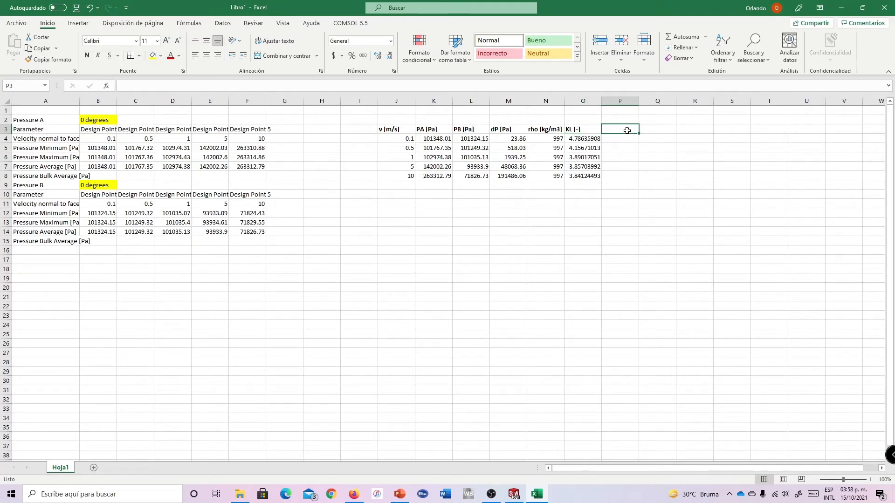
{"action": "type", "text": "Viscos"}
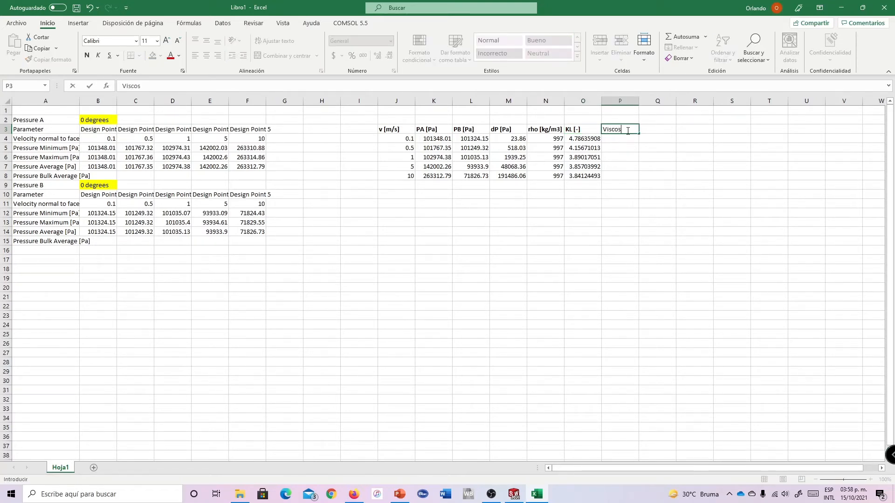
{"action": "type", "text": "ity [Pa-s"}
{"action": "key", "text": "Return"}
{"action": "left_click", "coordinate": [648, 129]}
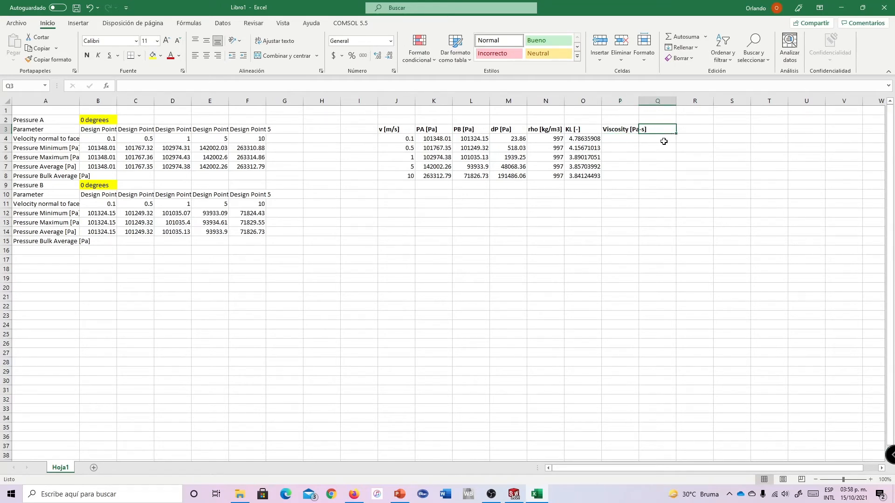
Step: Enter a viscosity of 1e-3 in P4, fill it down to P8 and fit column P's width to its contents
{"action": "left_click", "coordinate": [627, 141]}
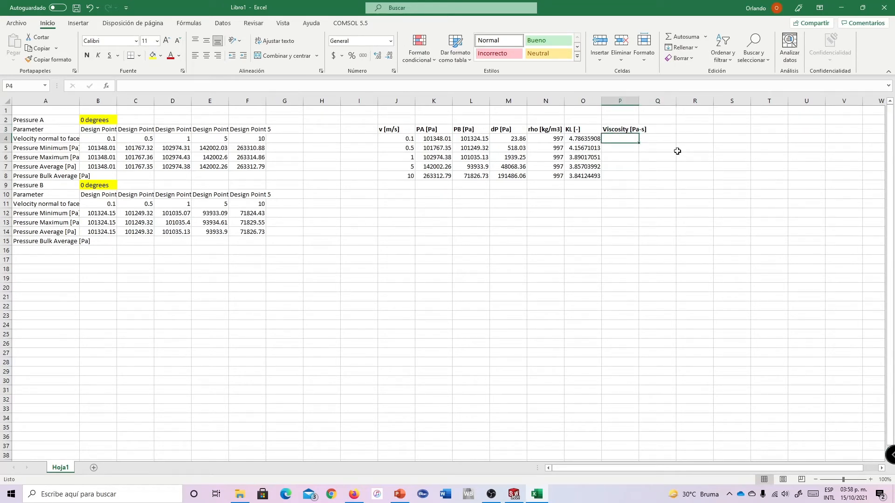
{"action": "type", "text": "1"}
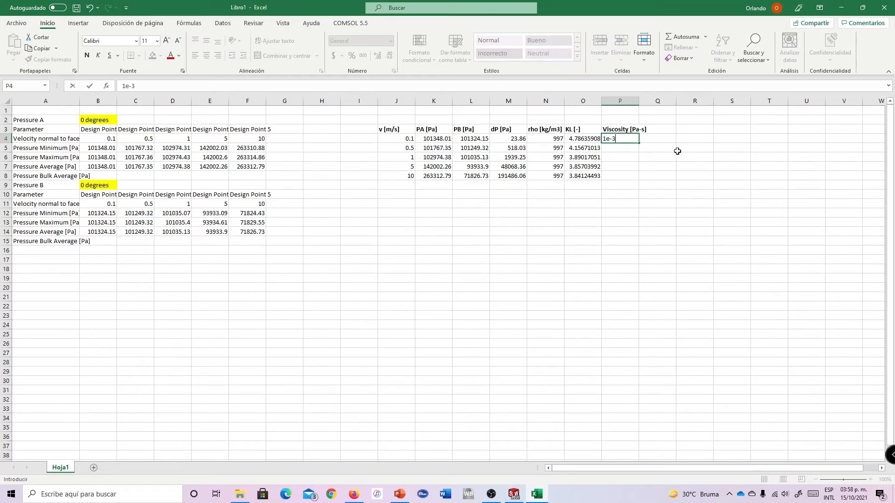
{"action": "type", "text": "e-3"}
{"action": "key", "text": "ctrl+Return"}
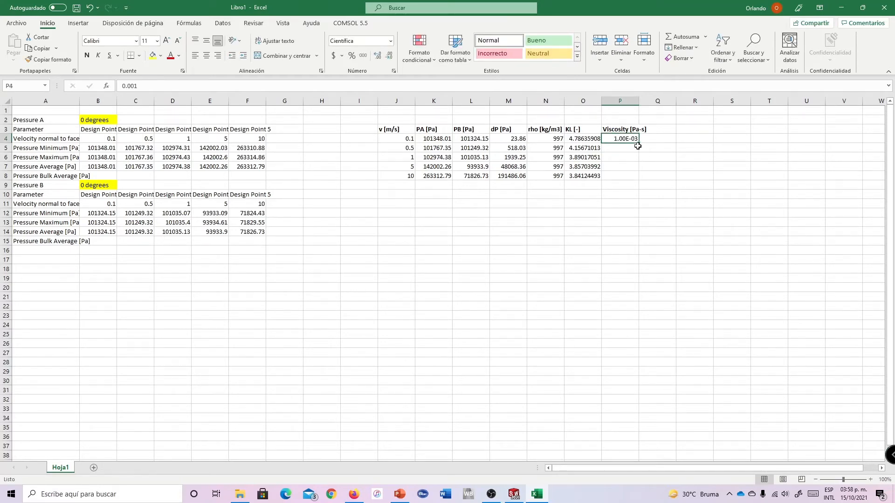
{"action": "left_click_drag", "start_coordinate": [638, 143], "coordinate": [644, 178]}
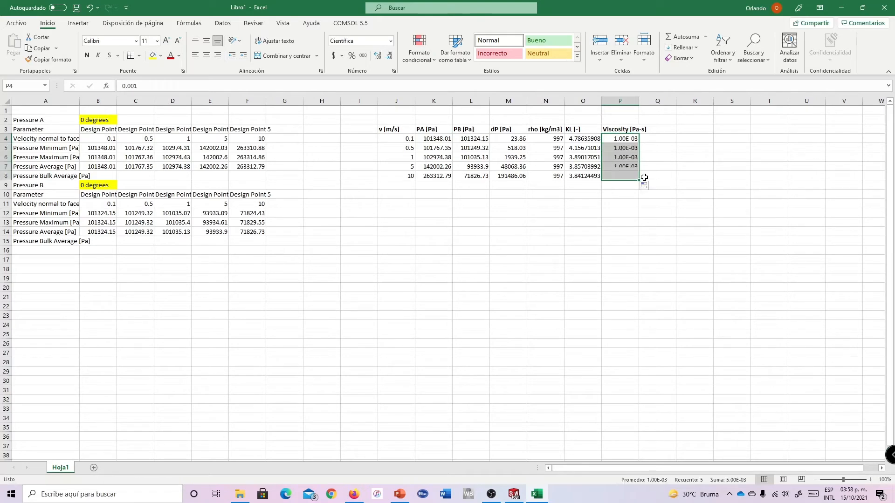
{"action": "double_click", "coordinate": [639, 103]}
Step: Enter a column header starting with "D [" in cell Q3, beside the viscosity header
{"action": "left_click", "coordinate": [662, 129]}
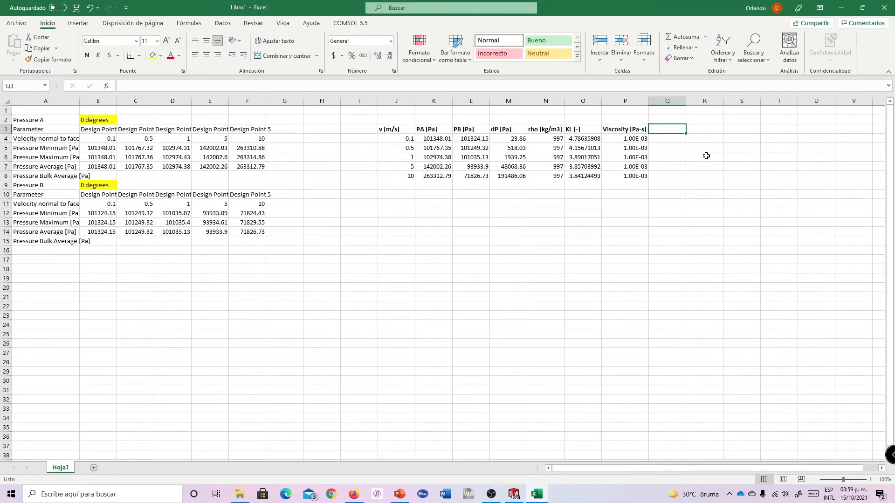
{"action": "type", "text": "D"}
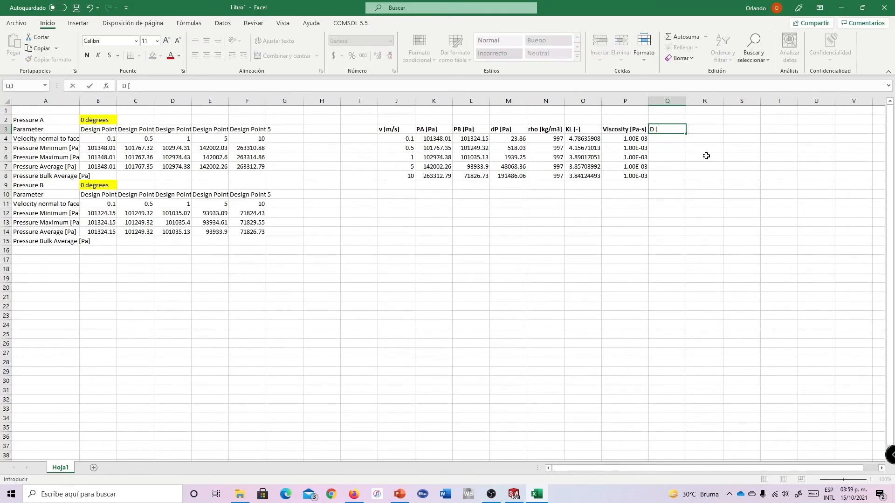
Step: Label Q3 "D [m]", enter the diameter 3.37e-2 in Q4 and fill it down to Q8
{"action": "type", "text": " [m"}
{"action": "key", "text": "Return"}
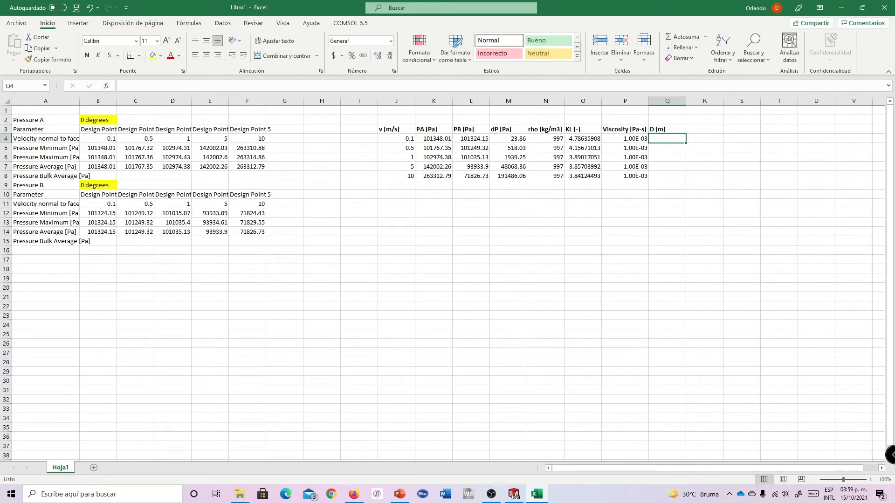
{"action": "key", "text": "alt+Tab"}
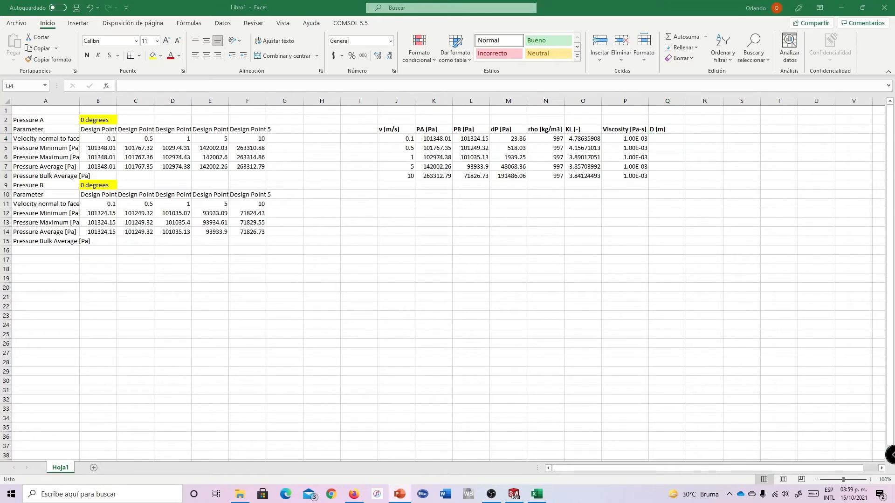
{"action": "key", "text": "alt+Tab"}
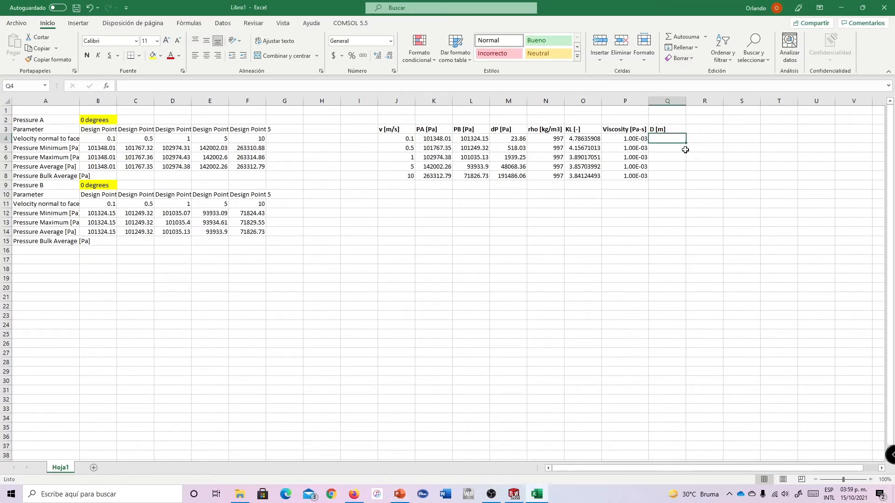
{"action": "type", "text": "3.37"}
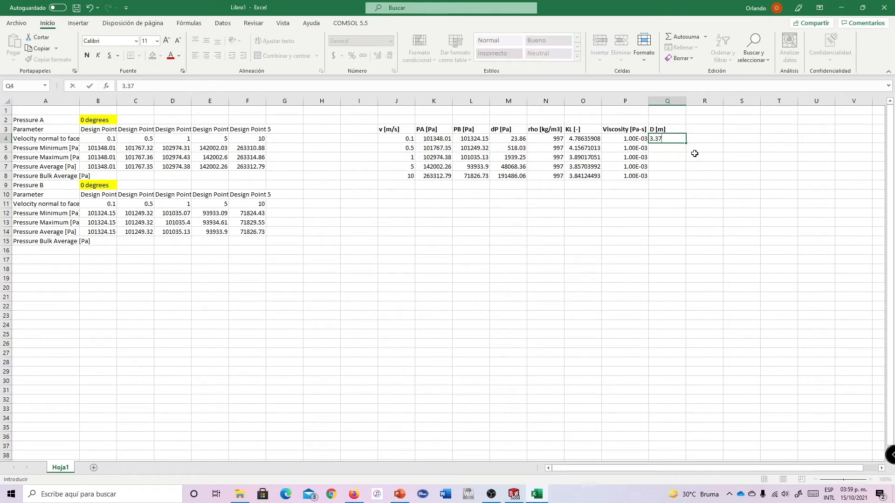
{"action": "type", "text": "e-2"}
{"action": "key", "text": "Return"}
{"action": "key", "text": "Up"}
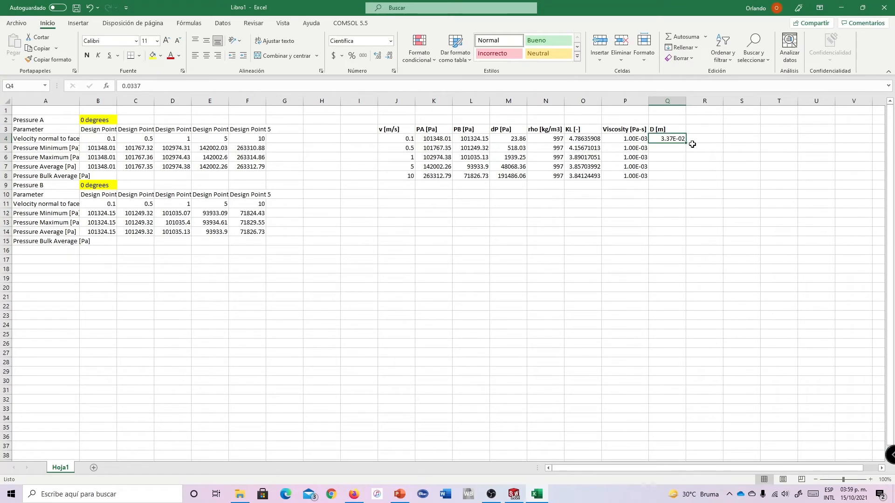
{"action": "left_click_drag", "start_coordinate": [685, 142], "coordinate": [664, 183]}
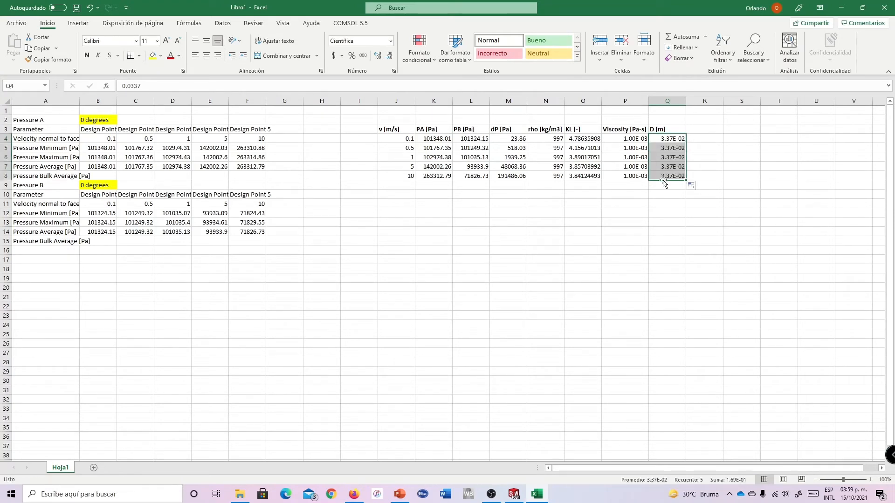
Step: Label R3 "Re" and compute the Reynolds number in R4 with the formula =N4*J4*Q4/P4
{"action": "left_click", "coordinate": [707, 130]}
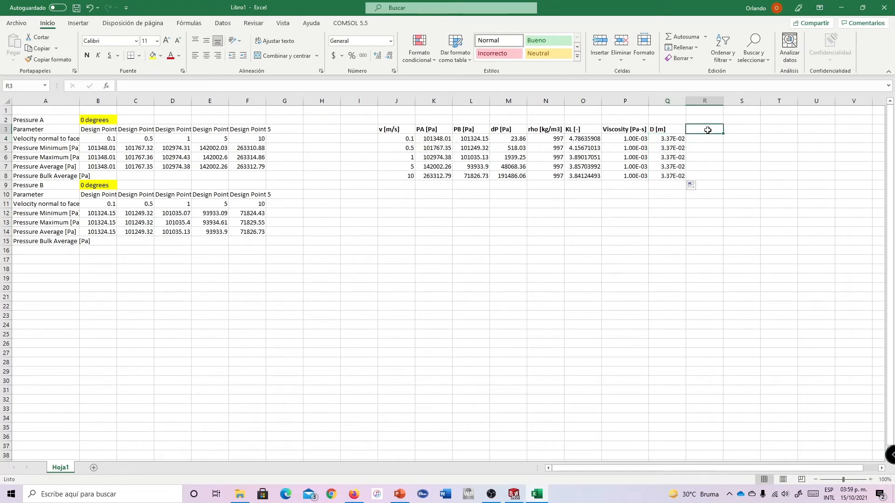
{"action": "type", "text": "Re"}
{"action": "key", "text": "Return"}
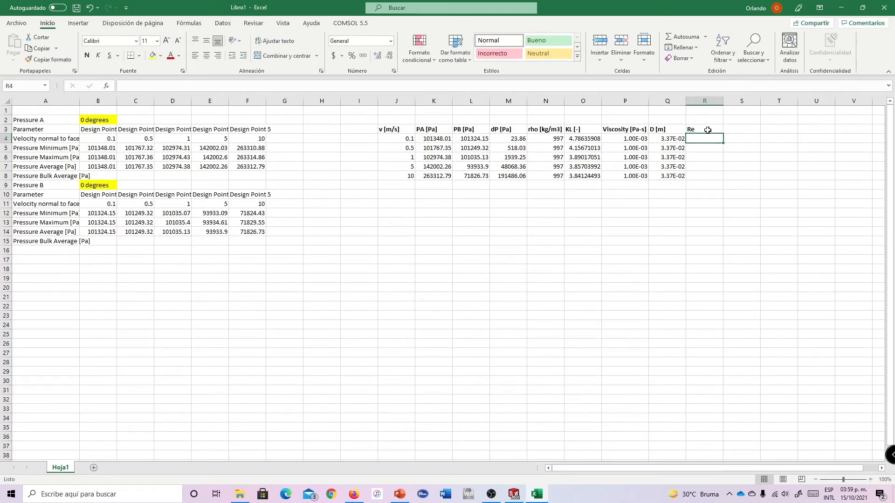
{"action": "type", "text": "="}
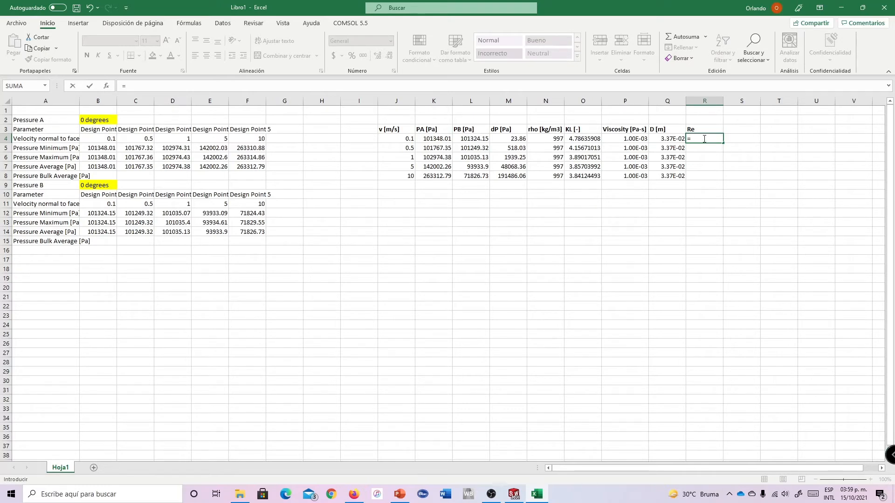
{"action": "left_click", "coordinate": [556, 140]}
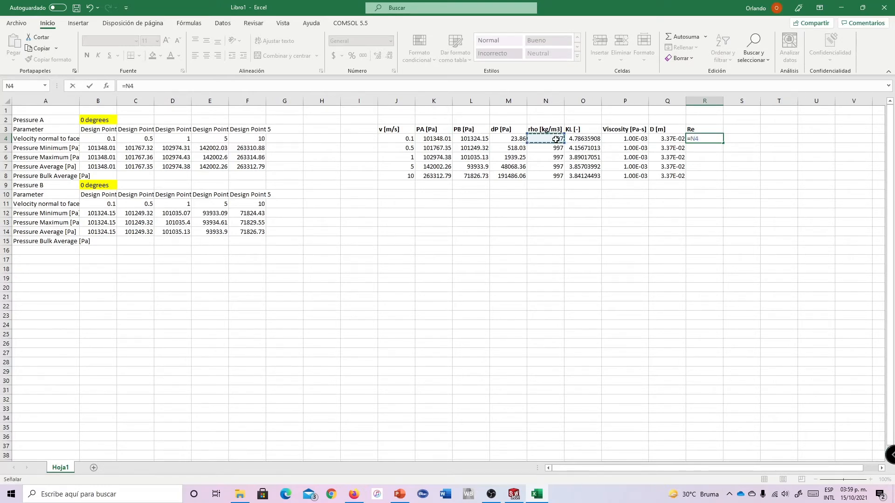
{"action": "type", "text": "*/"}
{"action": "left_click", "coordinate": [397, 139]}
{"action": "type", "text": "*"}
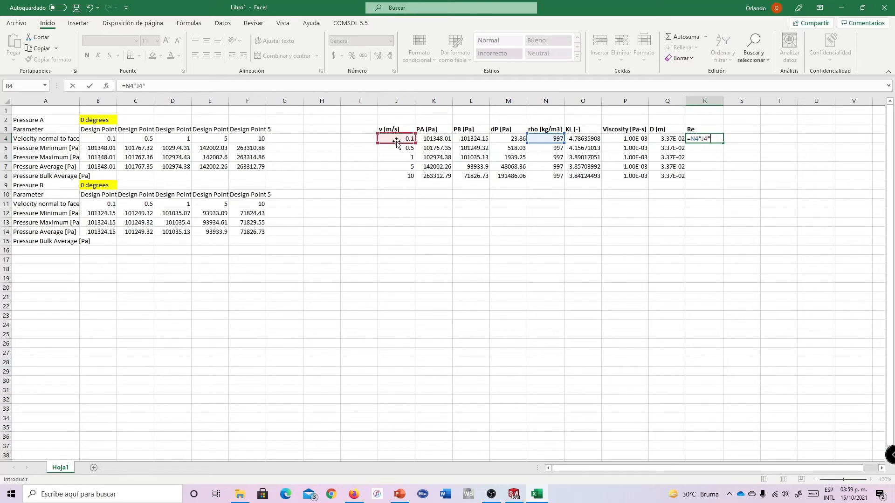
{"action": "left_click", "coordinate": [674, 140]}
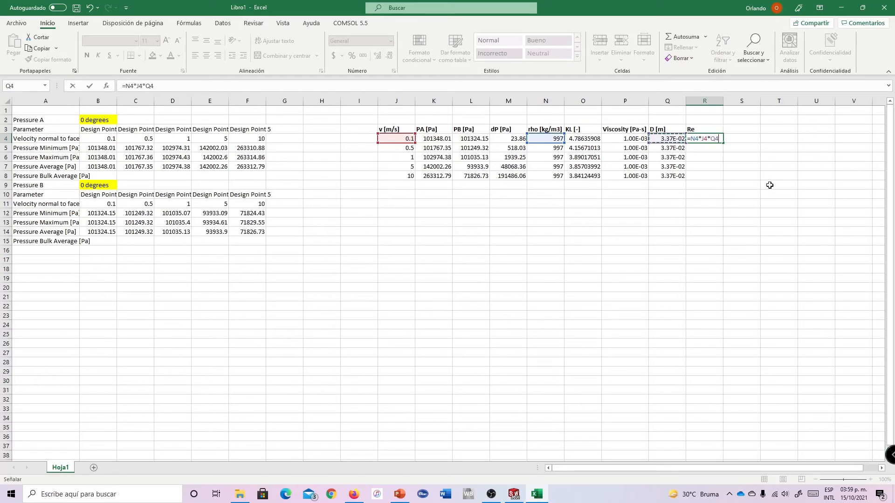
{"action": "type", "text": "/"}
{"action": "left_click", "coordinate": [633, 141]}
{"action": "key", "text": "ctrl+Return"}
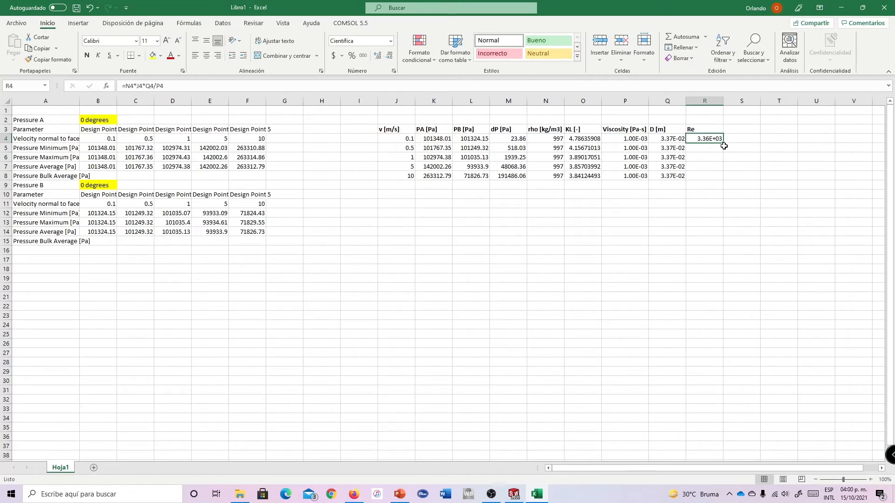
Step: Fill the Reynolds number formula down to R8 and apply the General number format to R4:R8
{"action": "left_click_drag", "start_coordinate": [724, 143], "coordinate": [727, 178]}
{"action": "right_click", "coordinate": [717, 169]}
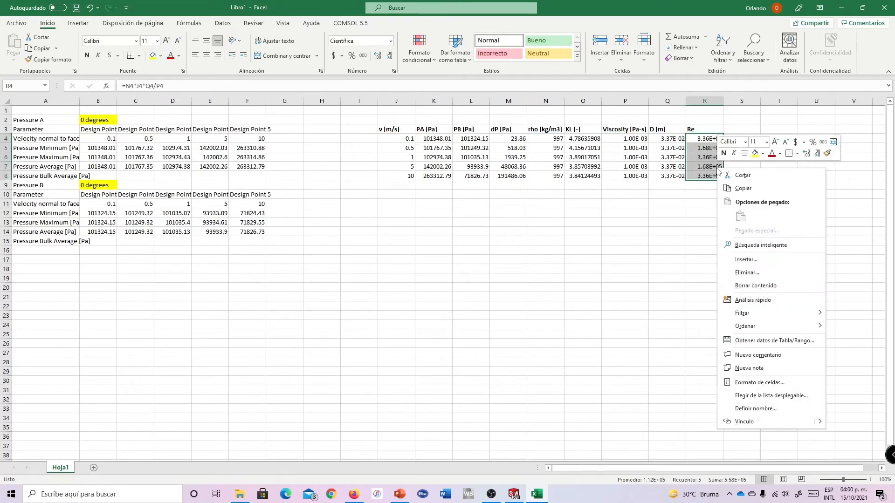
{"action": "left_click", "coordinate": [759, 383]}
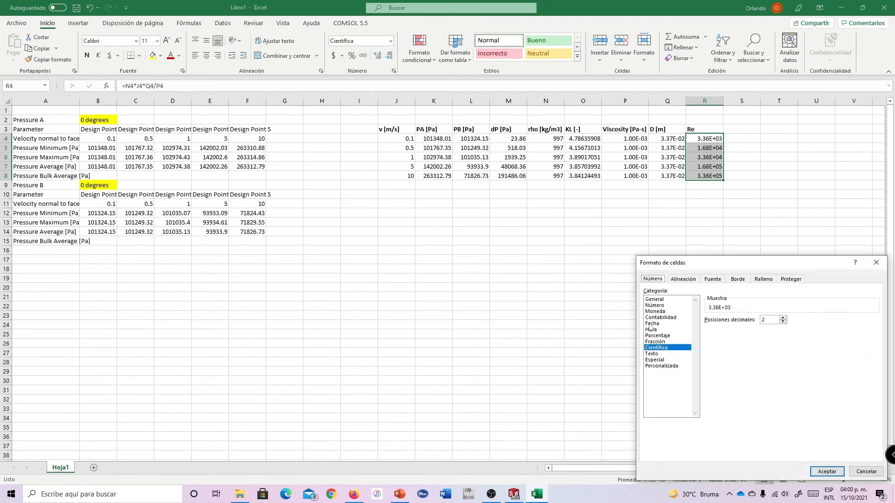
{"action": "left_click", "coordinate": [668, 301]}
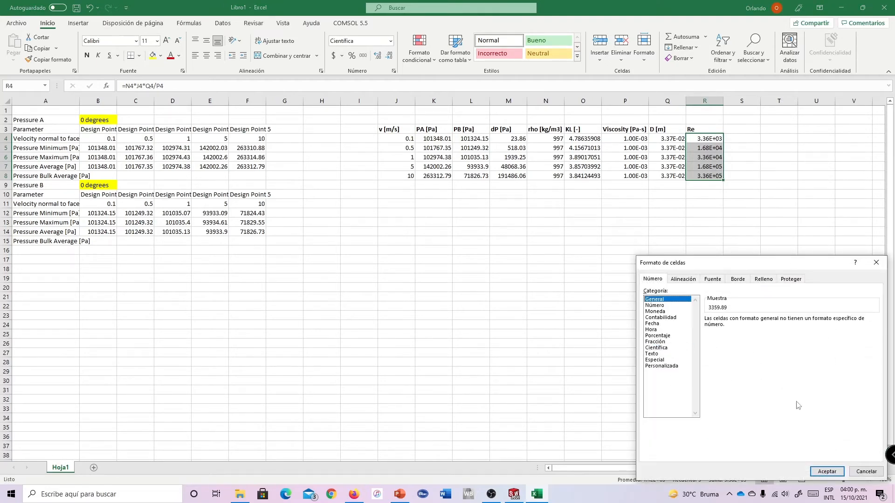
{"action": "left_click", "coordinate": [828, 470]}
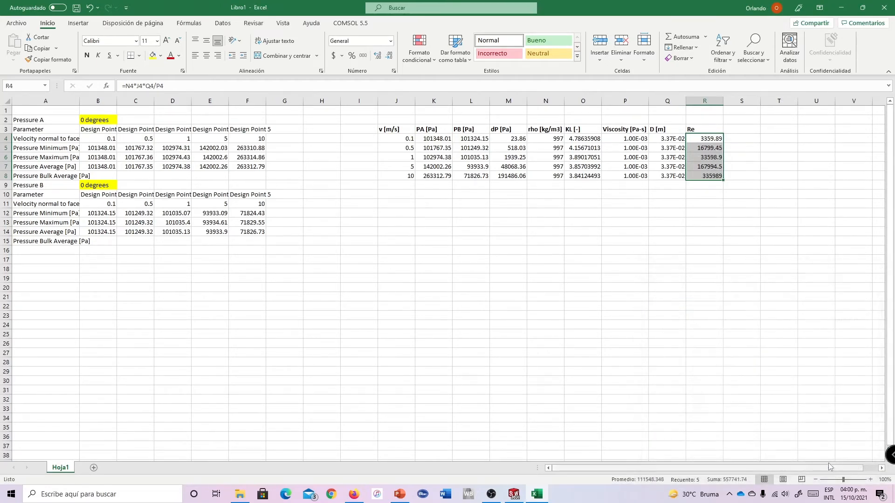
{"action": "left_click", "coordinate": [732, 147]}
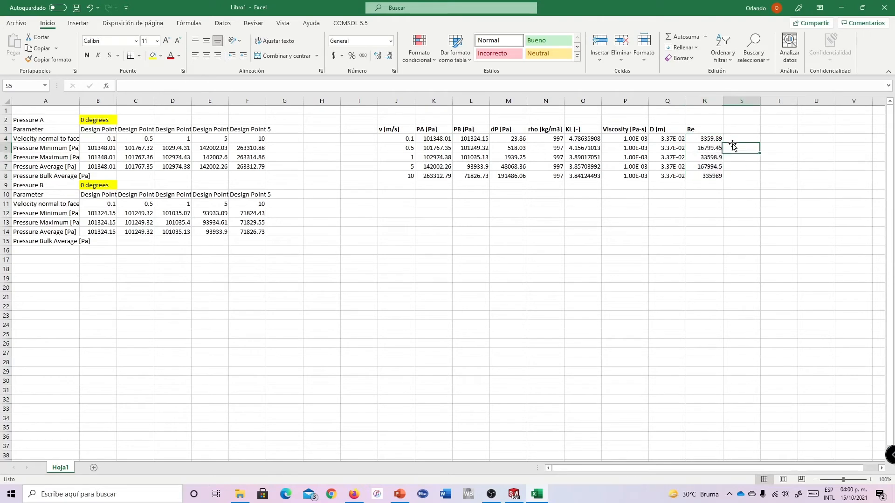
{"action": "left_click", "coordinate": [718, 176]}
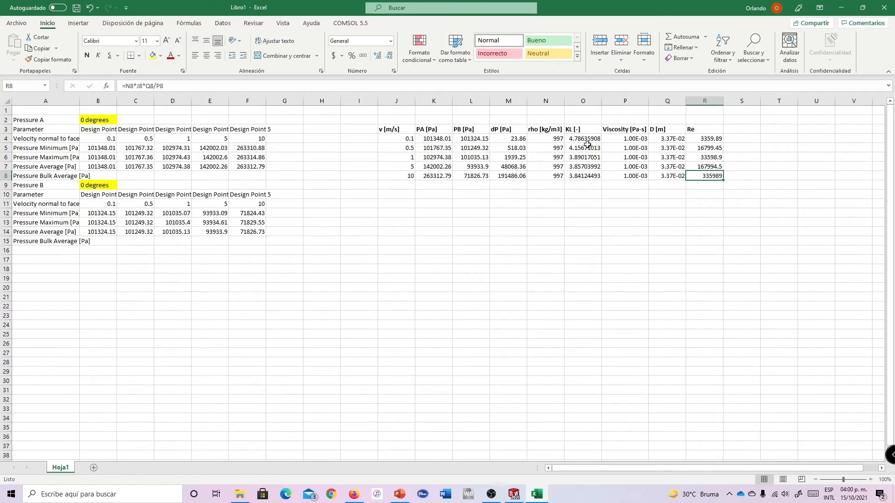
Step: Copy the KL [-] column O3:O8, paste it as values beginning at S3, and bold its heading
{"action": "left_click_drag", "start_coordinate": [584, 129], "coordinate": [583, 176]}
{"action": "right_click", "coordinate": [582, 161]}
{"action": "left_click", "coordinate": [602, 180]}
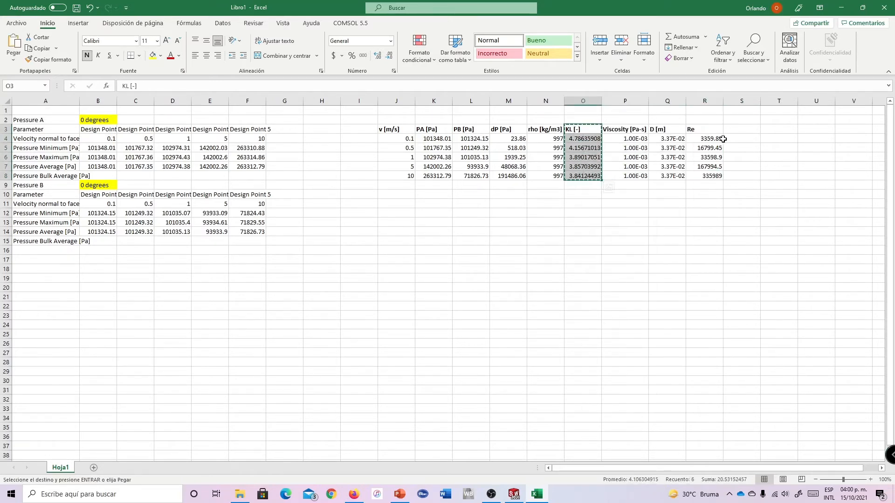
{"action": "left_click", "coordinate": [730, 131]}
{"action": "right_click", "coordinate": [731, 132]}
{"action": "left_click", "coordinate": [767, 178]}
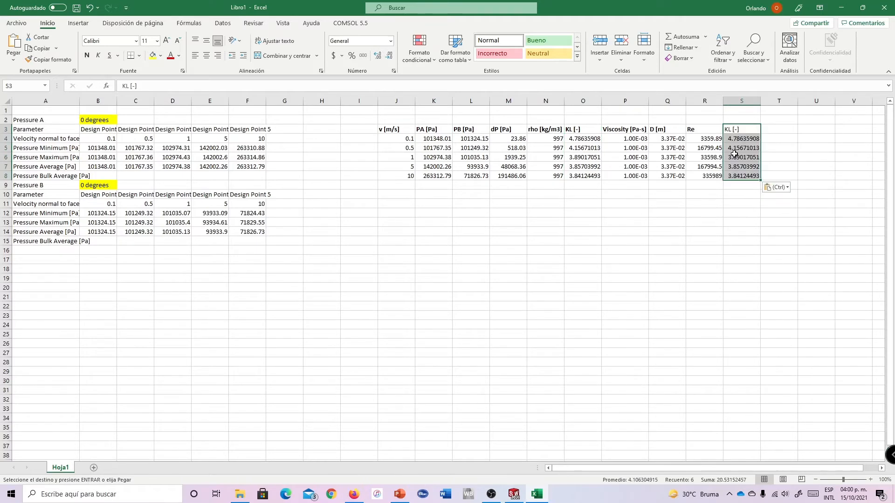
{"action": "left_click", "coordinate": [87, 56]}
Step: Insert a scatter chart with straight lines and markers from the Re and KL [-] data in R3:S8
{"action": "left_click_drag", "start_coordinate": [686, 132], "coordinate": [697, 177]}
{"action": "left_click_drag", "start_coordinate": [744, 130], "coordinate": [745, 176], "text": "ctrl"}
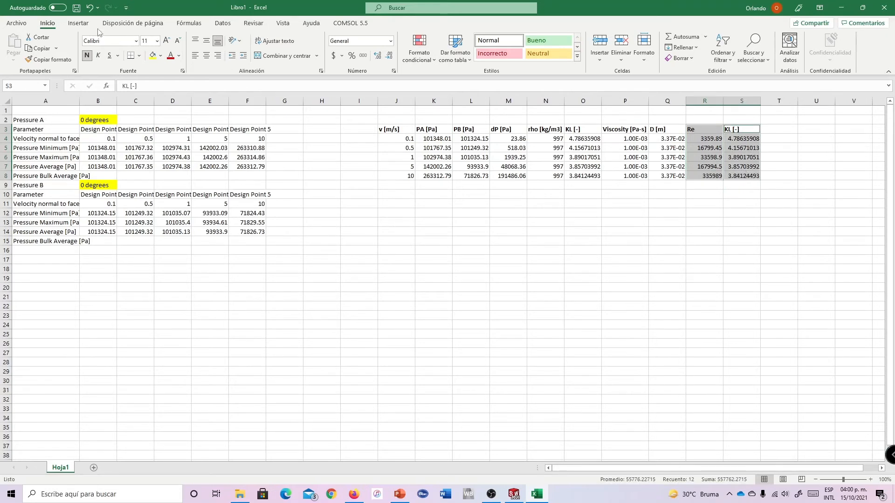
{"action": "left_click", "coordinate": [78, 23]}
{"action": "left_click", "coordinate": [429, 58]}
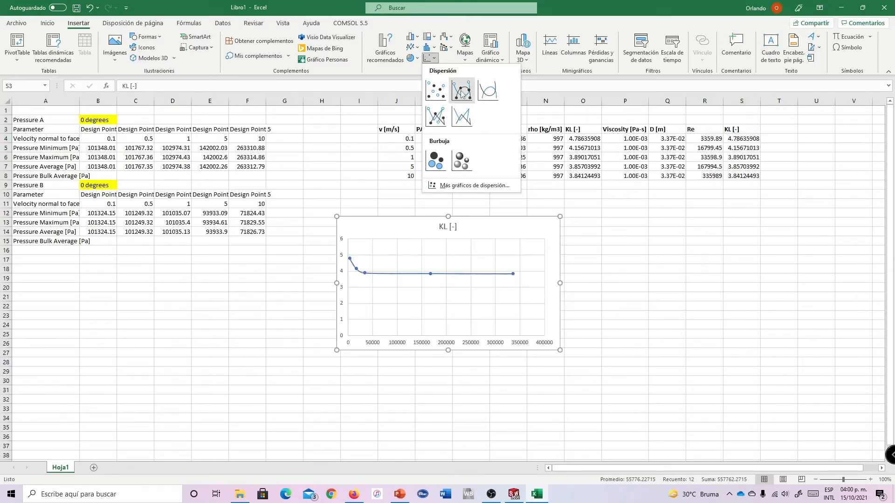
{"action": "left_click", "coordinate": [436, 116]}
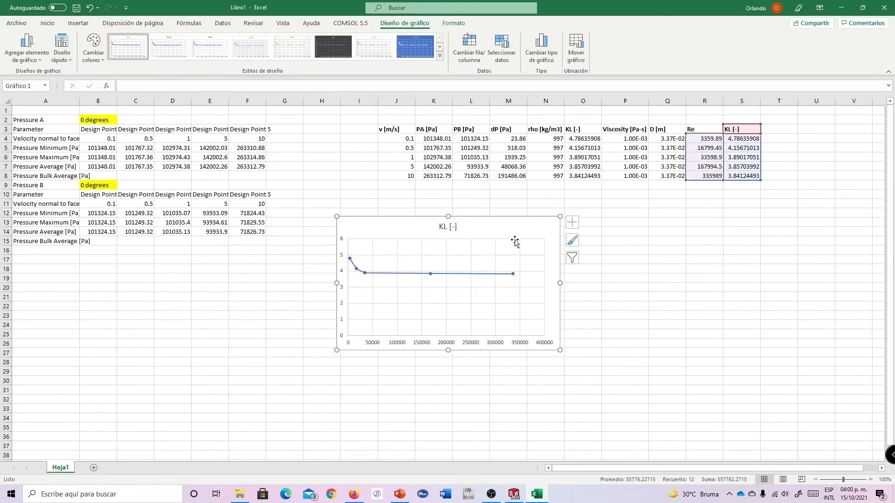
Step: Move the KL chart slightly up the sheet and delete its chart title
{"action": "left_click_drag", "start_coordinate": [510, 224], "coordinate": [510, 209]}
{"action": "left_click", "coordinate": [457, 212]}
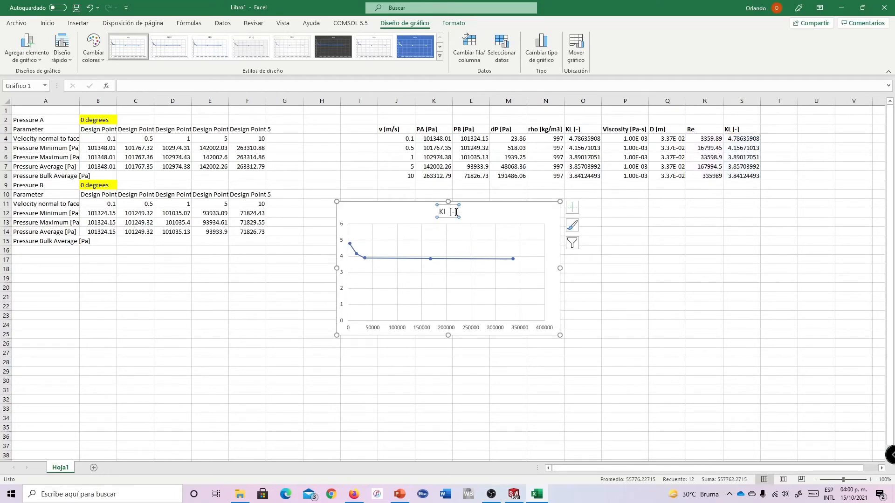
{"action": "key", "text": "Delete"}
Step: Enter the label "0 degrees" in K2 above the PA [Pa] heading
{"action": "left_click", "coordinate": [431, 121]}
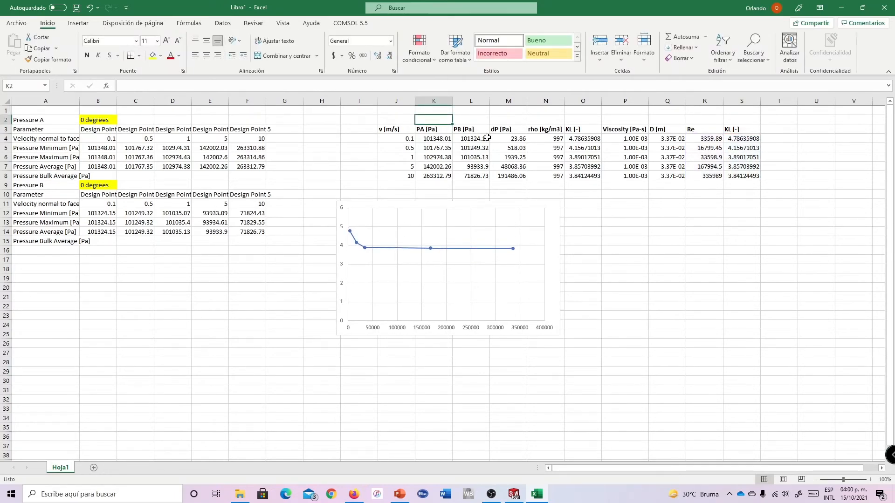
{"action": "type", "text": "0 degrees"}
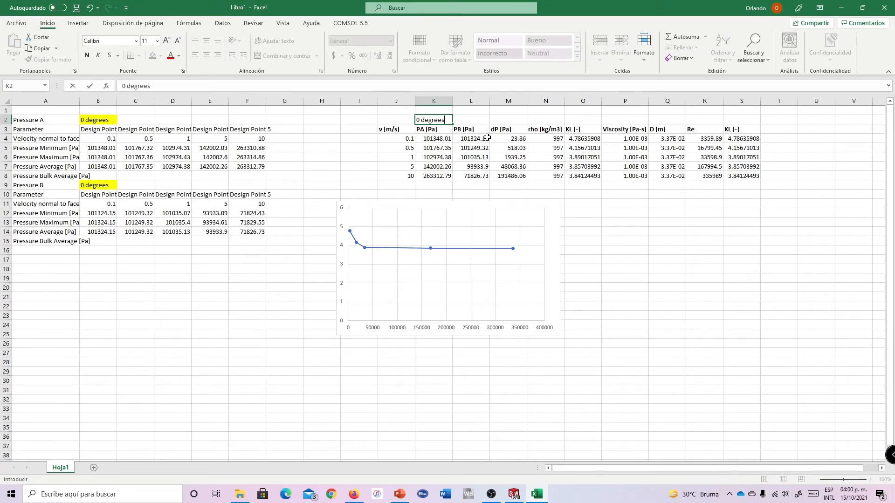
{"action": "key", "text": "Return"}
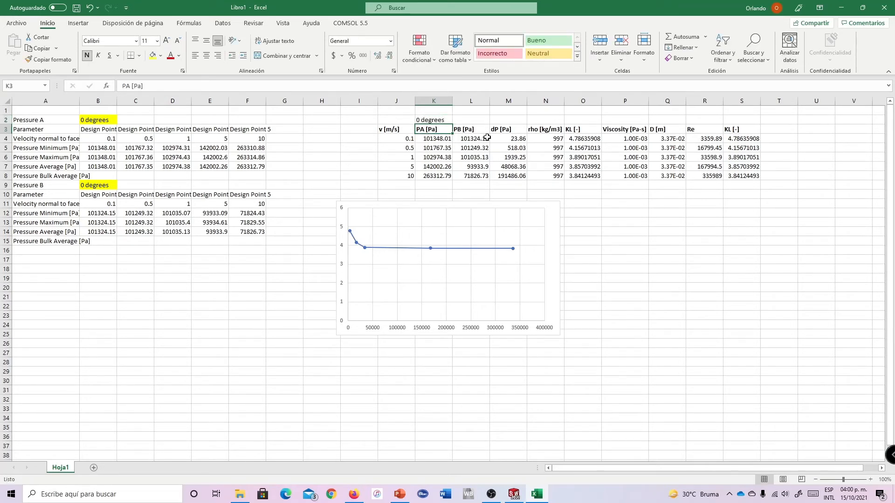
{"action": "key", "text": "Up"}
{"action": "key", "text": "Left"}
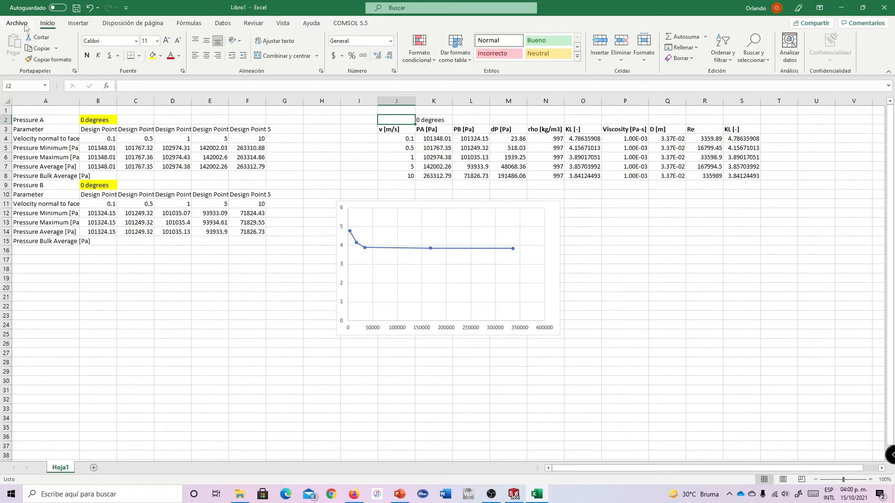
Step: Add primary horizontal and primary vertical axis titles to the KL versus Re chart
{"action": "left_click", "coordinate": [410, 253]}
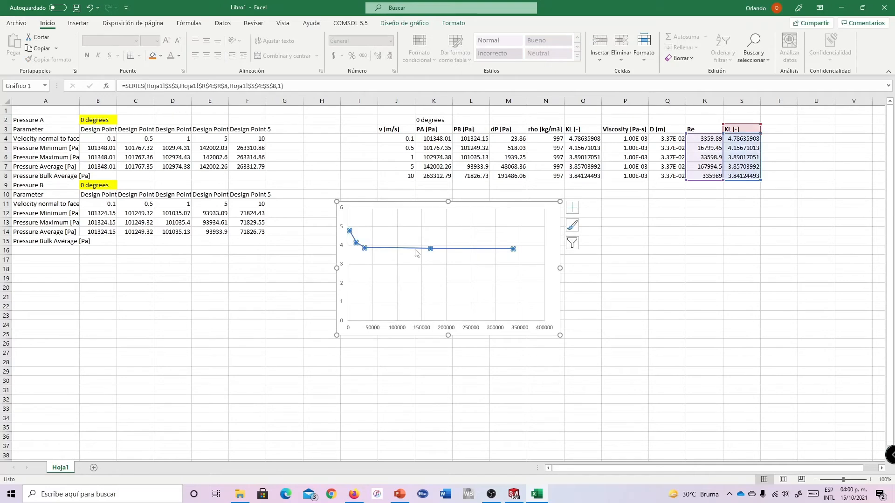
{"action": "left_click", "coordinate": [454, 22]}
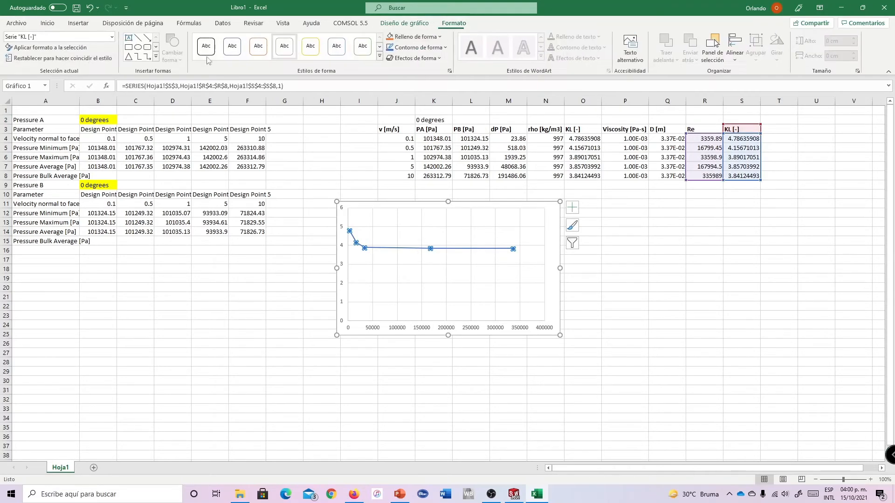
{"action": "left_click", "coordinate": [404, 23]}
{"action": "left_click", "coordinate": [27, 47]}
{"action": "mouse_move", "coordinate": [44, 86]}
{"action": "left_click", "coordinate": [161, 91]}
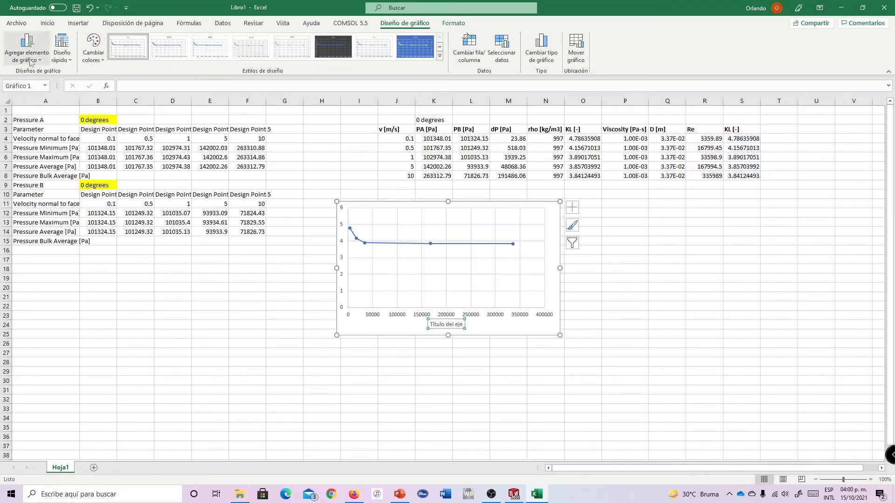
{"action": "left_click", "coordinate": [27, 47]}
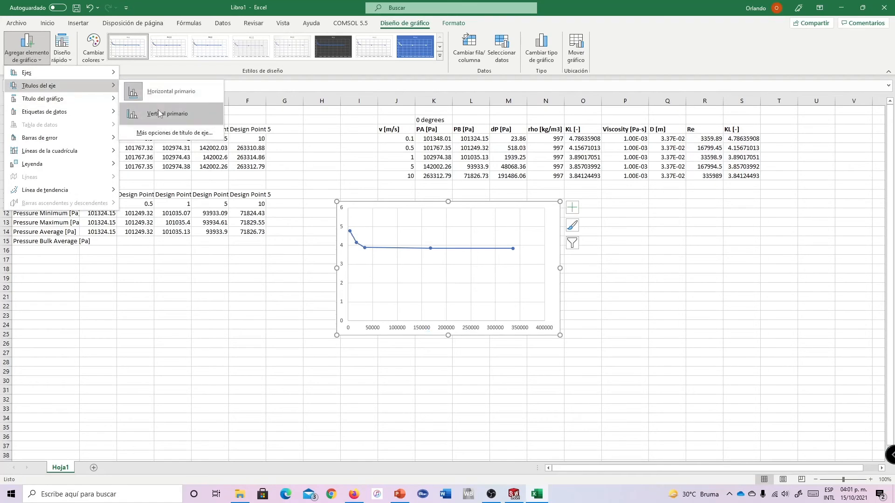
{"action": "left_click", "coordinate": [158, 114]}
Step: Title the chart's horizontal axis "Reynold number" and its vertical axis "Loss coefficient"
{"action": "triple_click", "coordinate": [451, 325]}
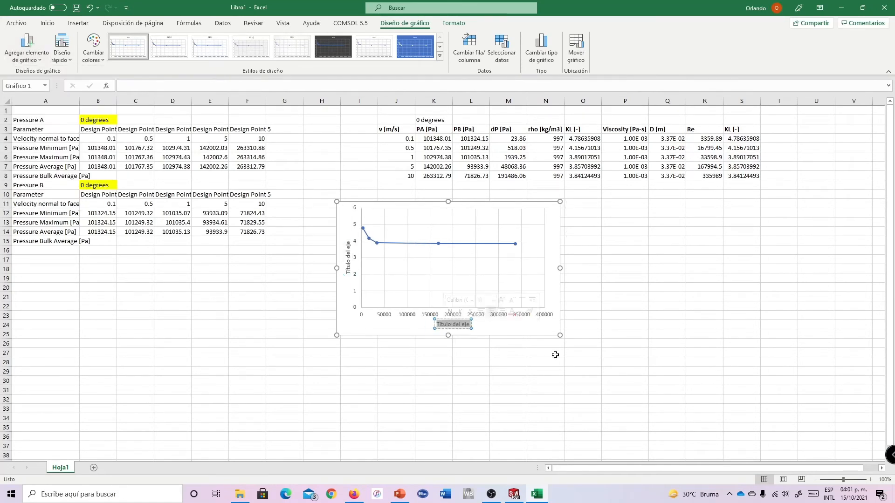
{"action": "type", "text": "Reyno"}
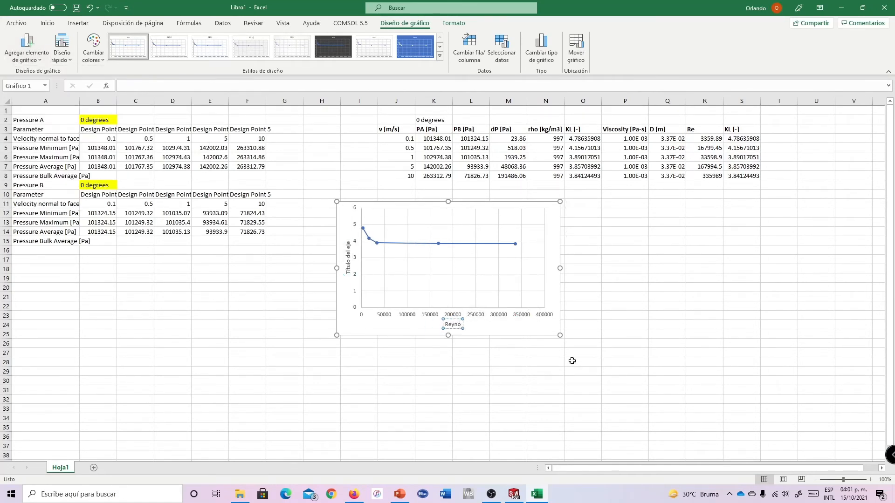
{"action": "type", "text": "ld number"}
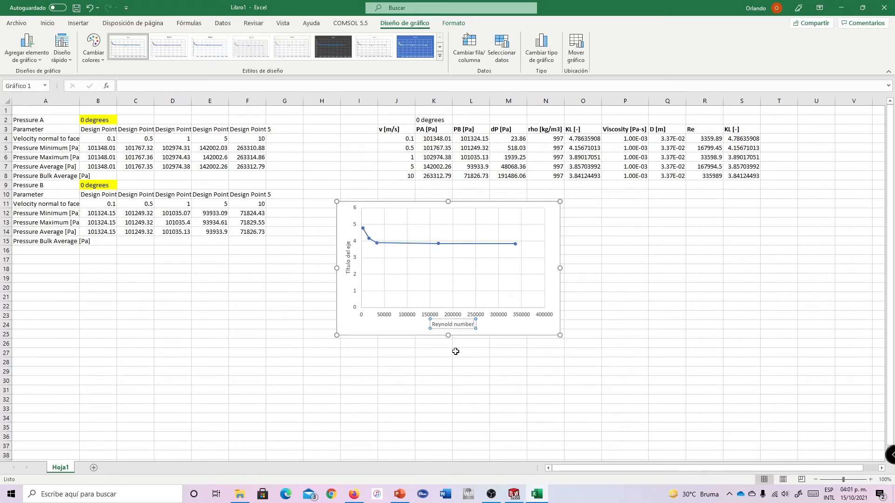
{"action": "triple_click", "coordinate": [348, 257]}
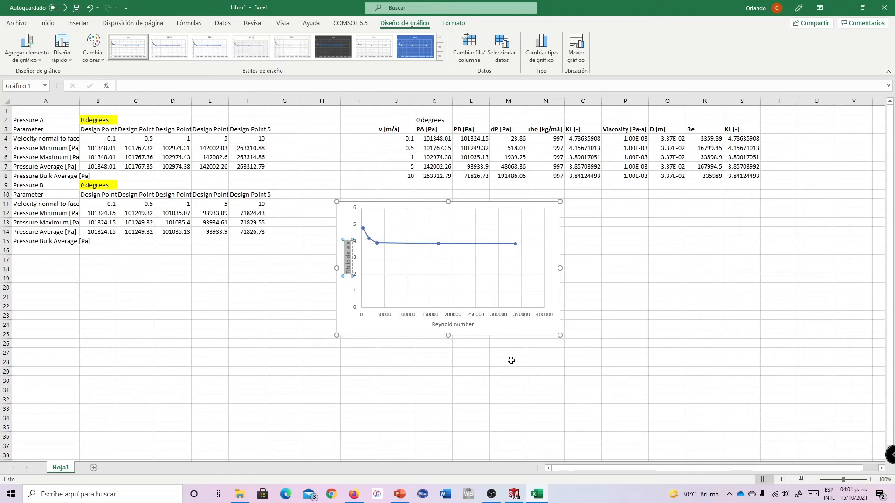
{"action": "type", "text": "Loss coef"}
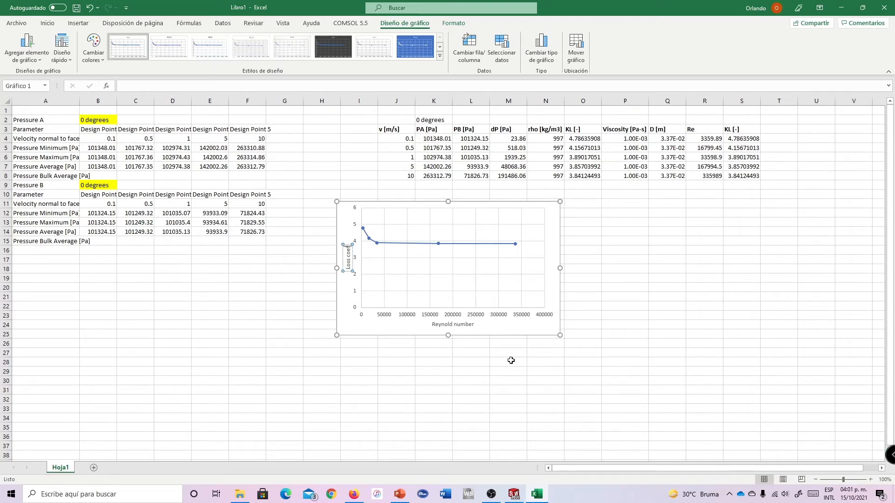
{"action": "type", "text": "ficient"}
{"action": "left_click", "coordinate": [466, 326]}
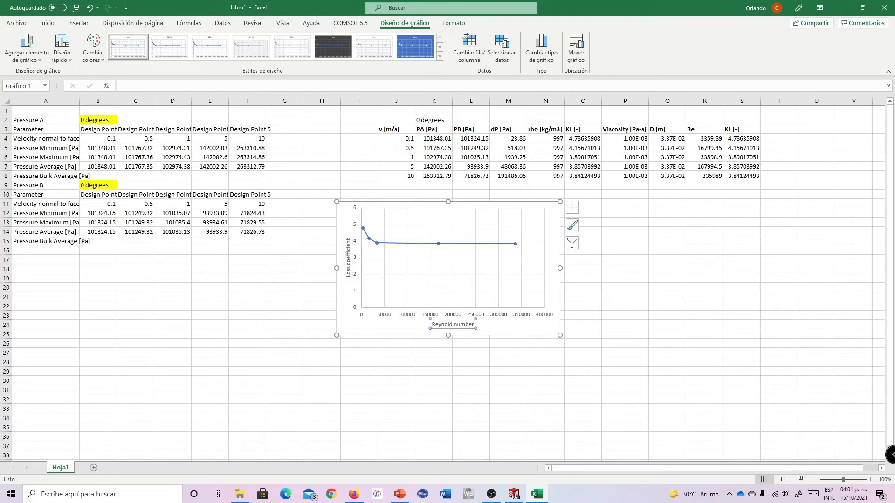
Step: Switch to the PowerPoint slide show to review the plastic ball valve's loss coefficient table and formulas, and return to the Excel workbook
{"action": "key", "text": "alt+Tab"}
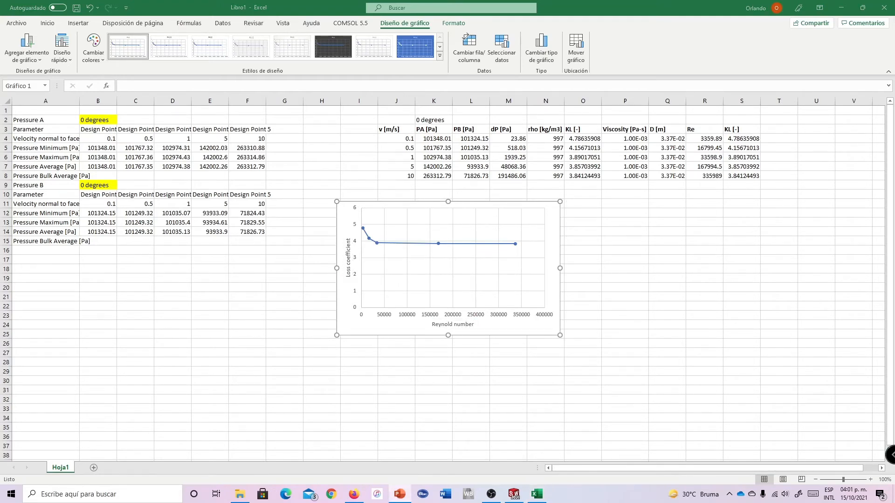
{"action": "key", "text": "shift+F5"}
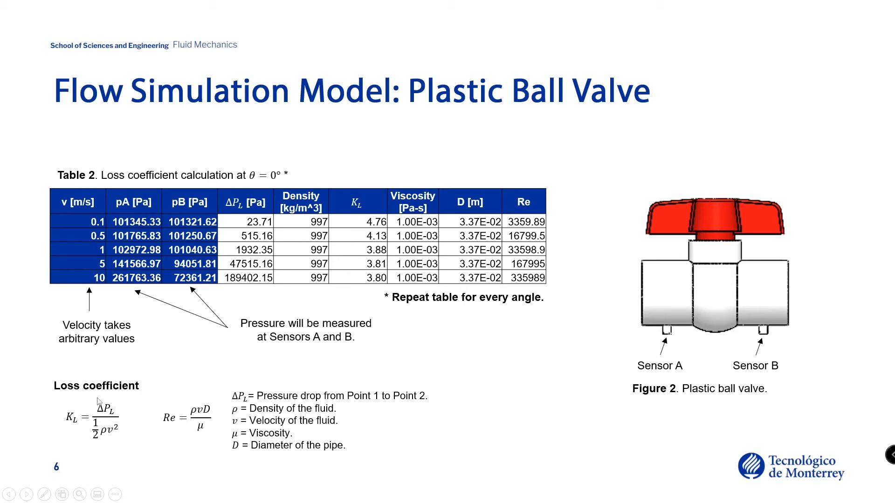
{"action": "key", "text": "alt+Tab"}
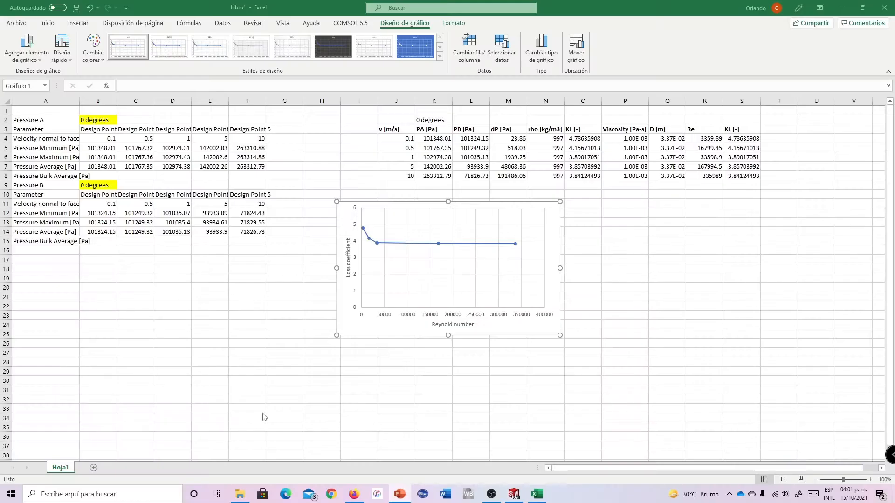
Step: Set all text in the loss coefficient chart to the Arial font in black
{"action": "left_click", "coordinate": [555, 246]}
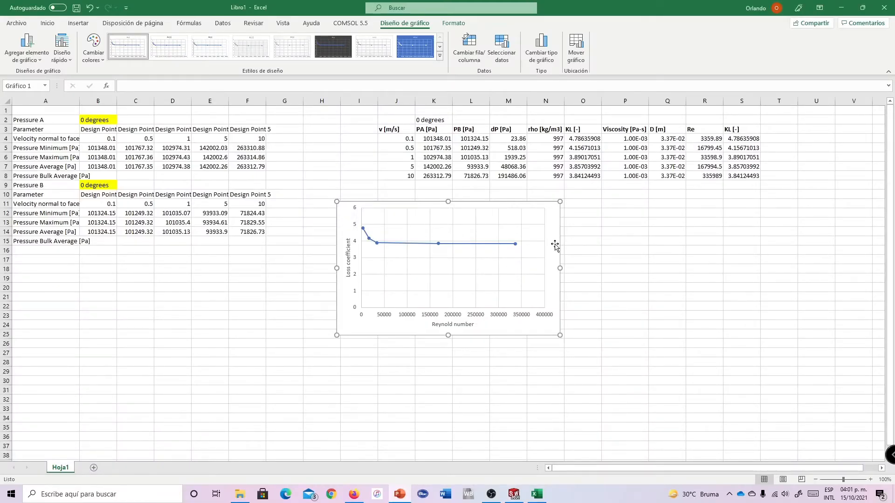
{"action": "left_click", "coordinate": [345, 211]}
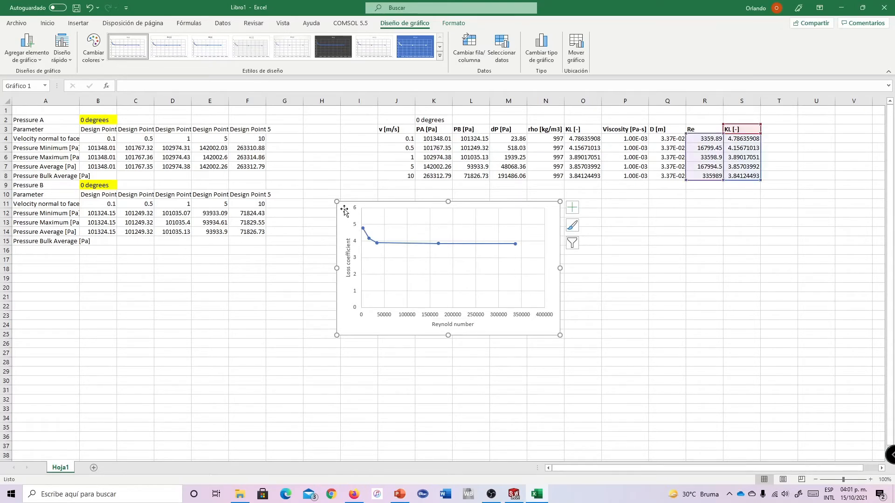
{"action": "left_click", "coordinate": [47, 22]}
{"action": "left_click", "coordinate": [107, 42]}
{"action": "type", "text": "Arial"}
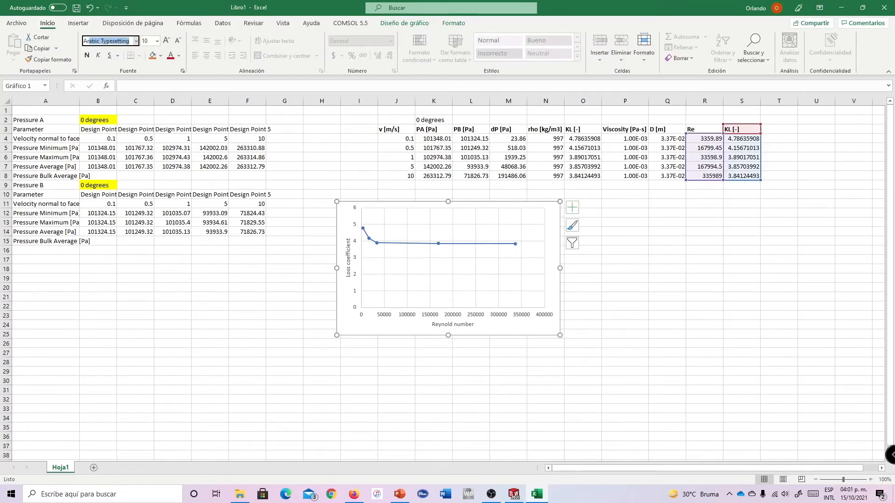
{"action": "key", "text": "Return"}
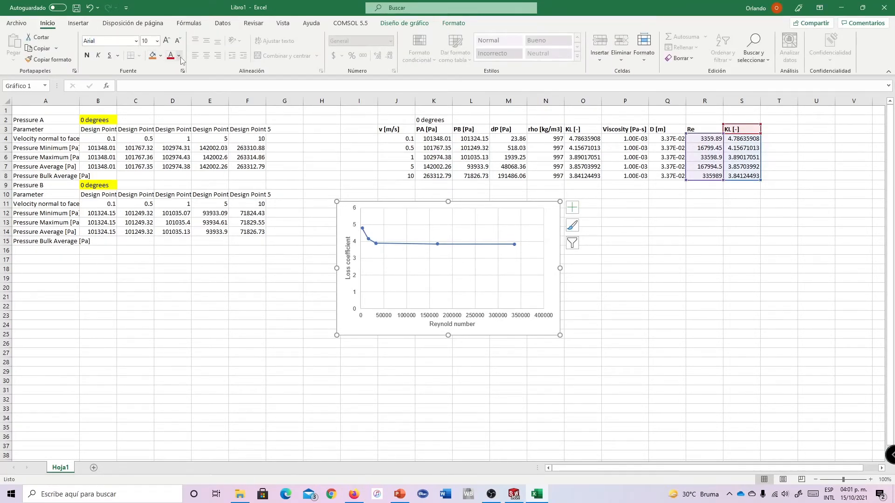
{"action": "left_click", "coordinate": [161, 56]}
{"action": "key", "text": "Escape"}
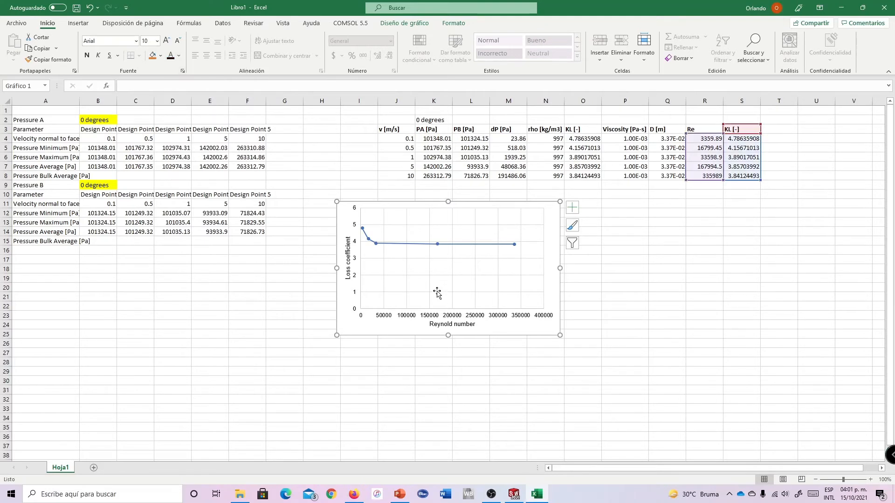
Step: Give the Reynolds number axis a base-10 logarithmic scale with a minimum bound of 1000
{"action": "double_click", "coordinate": [390, 318]}
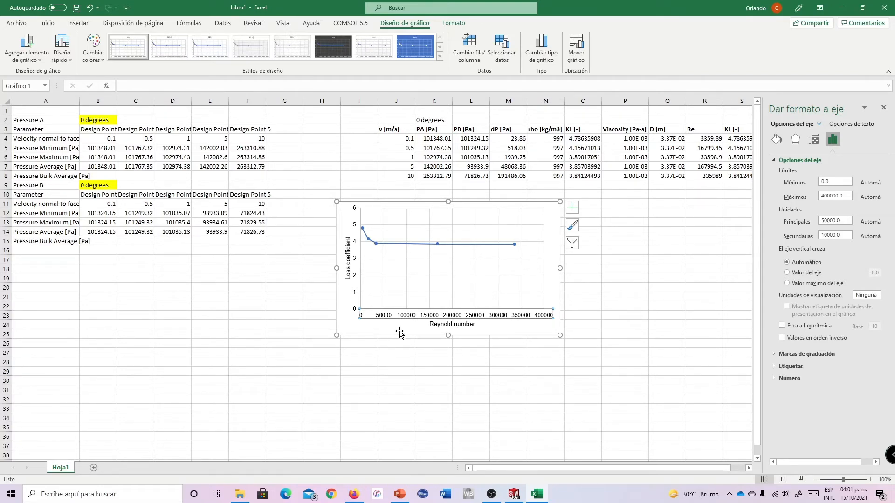
{"action": "left_click", "coordinate": [791, 327]}
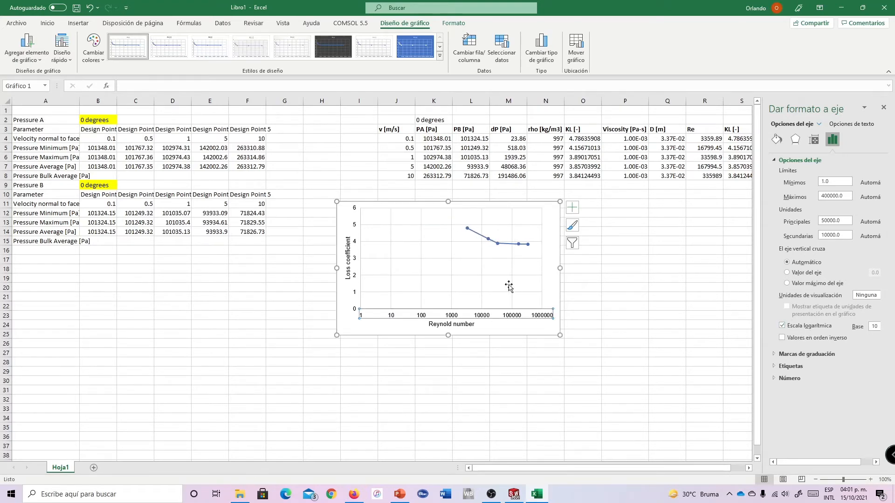
{"action": "left_click", "coordinate": [844, 182]}
{"action": "type", "text": "100"}
{"action": "key", "text": "Return"}
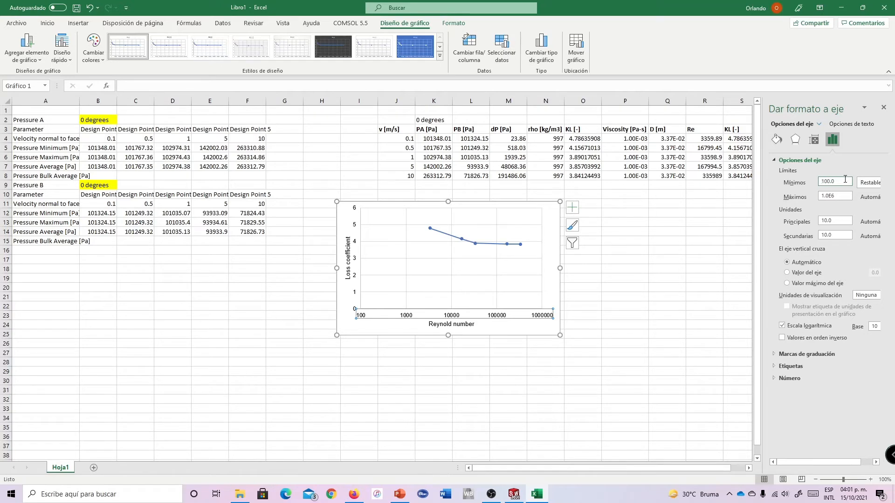
{"action": "key", "text": "Return"}
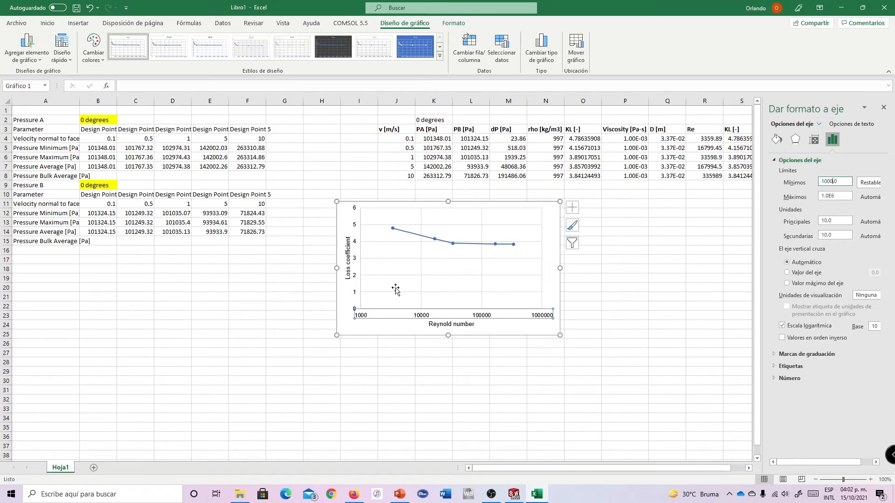
Step: Set the horizontal axis tick marks to Exterior for the major type and Interior for the minor type
{"action": "left_click", "coordinate": [824, 354]}
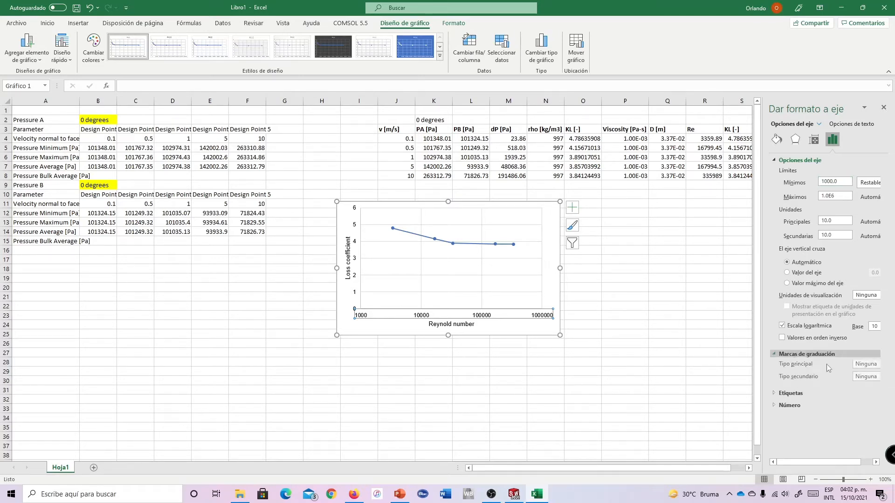
{"action": "left_click", "coordinate": [867, 364]}
{"action": "left_click", "coordinate": [853, 392]}
{"action": "left_click", "coordinate": [860, 378]}
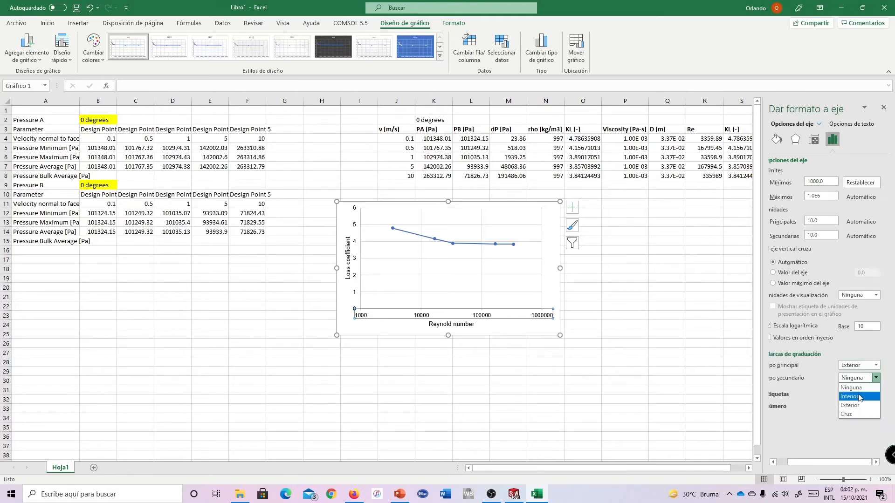
{"action": "left_click", "coordinate": [859, 396]}
Step: Set the loss coefficient axis tick marks to Exterior for major and Interior for minor, and close the axis formatting
{"action": "left_click", "coordinate": [357, 259]}
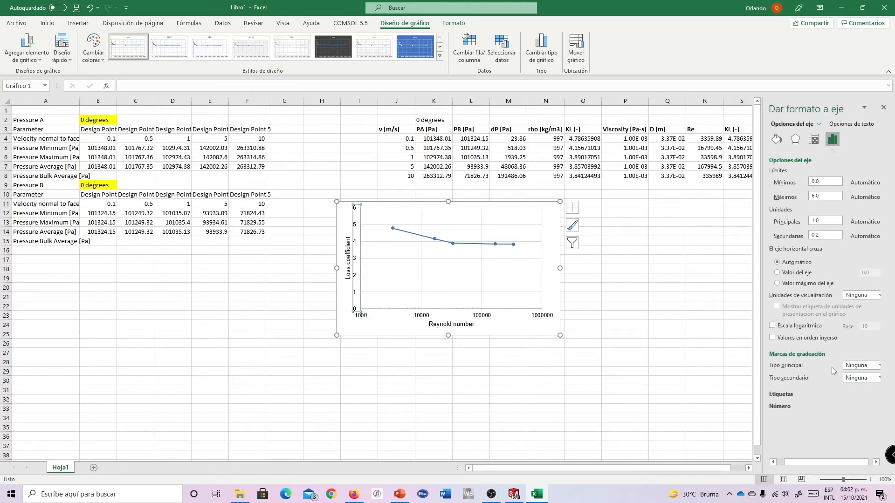
{"action": "left_click", "coordinate": [861, 378]}
{"action": "left_click", "coordinate": [858, 405]}
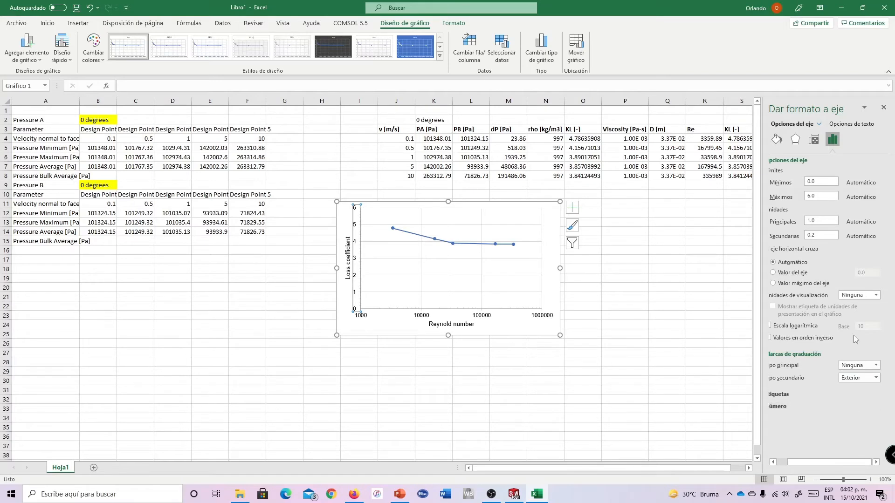
{"action": "left_click", "coordinate": [876, 365]}
{"action": "left_click", "coordinate": [860, 393]}
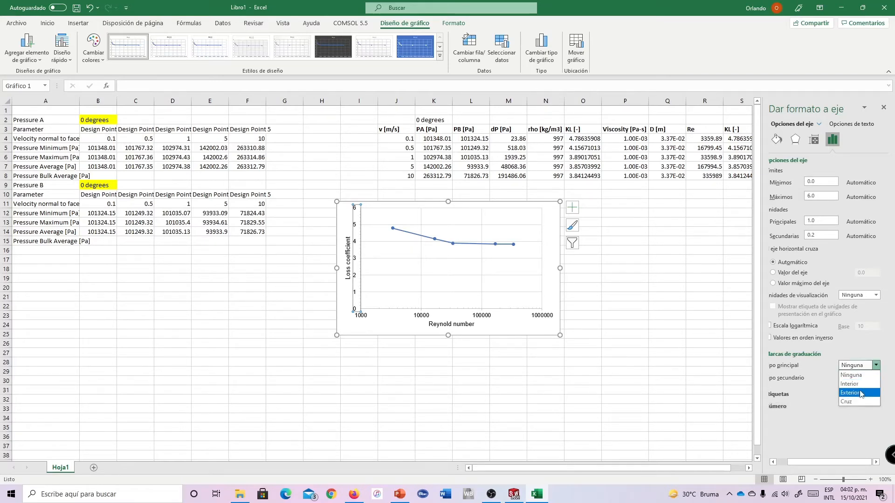
{"action": "left_click", "coordinate": [861, 378]}
{"action": "left_click", "coordinate": [858, 396]}
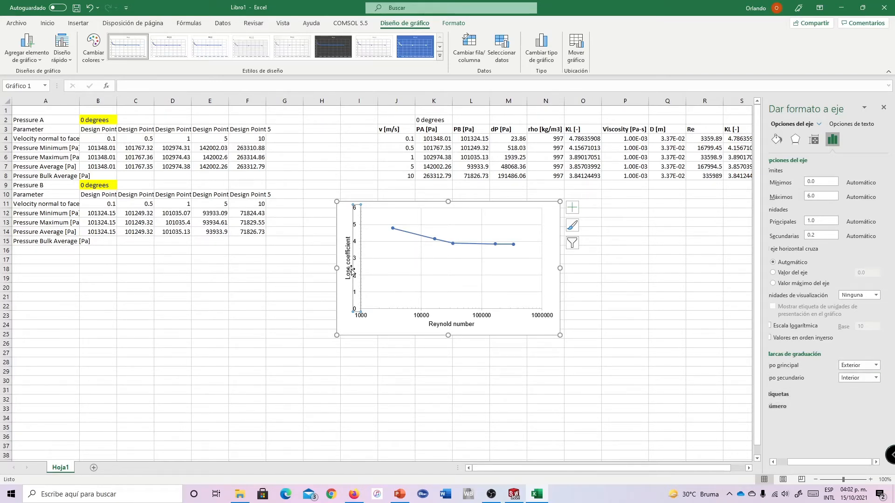
{"action": "left_click", "coordinate": [883, 108]}
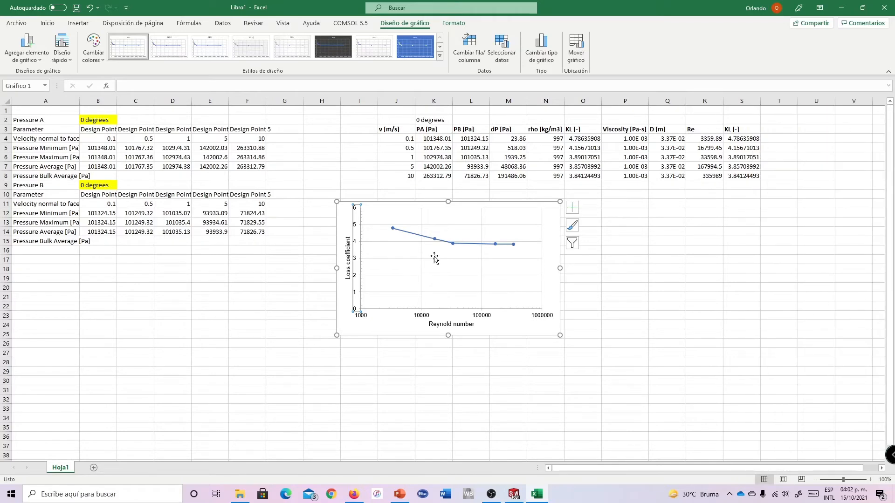
Step: Use built-in round markers of size 10 for the KL [-] data series
{"action": "left_click", "coordinate": [476, 247]}
{"action": "left_click", "coordinate": [454, 23]}
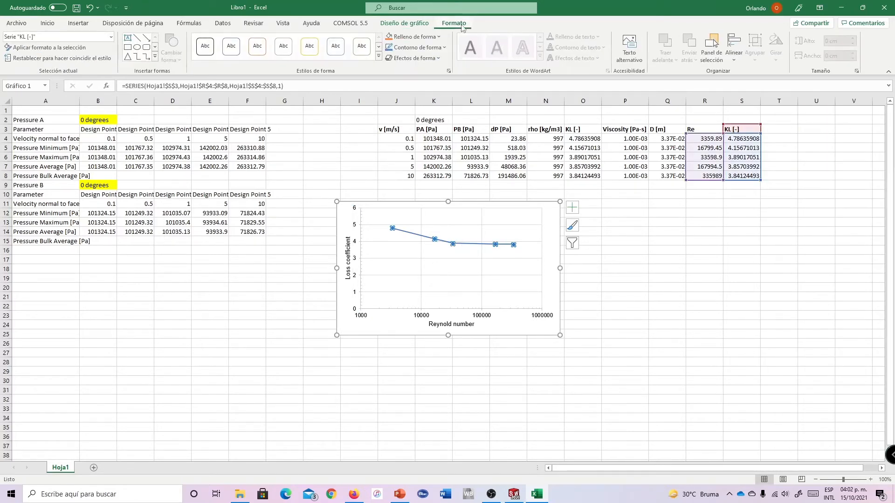
{"action": "left_click", "coordinate": [450, 71]}
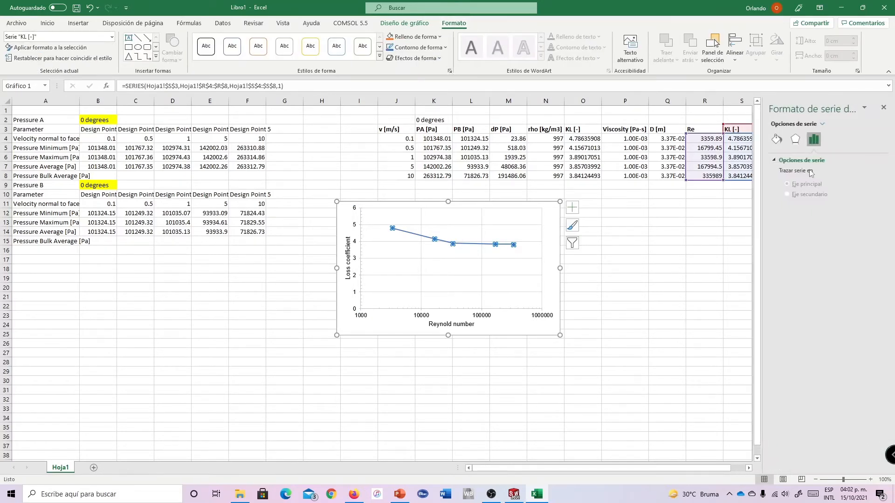
{"action": "left_click", "coordinate": [776, 139]}
{"action": "left_click", "coordinate": [817, 161]}
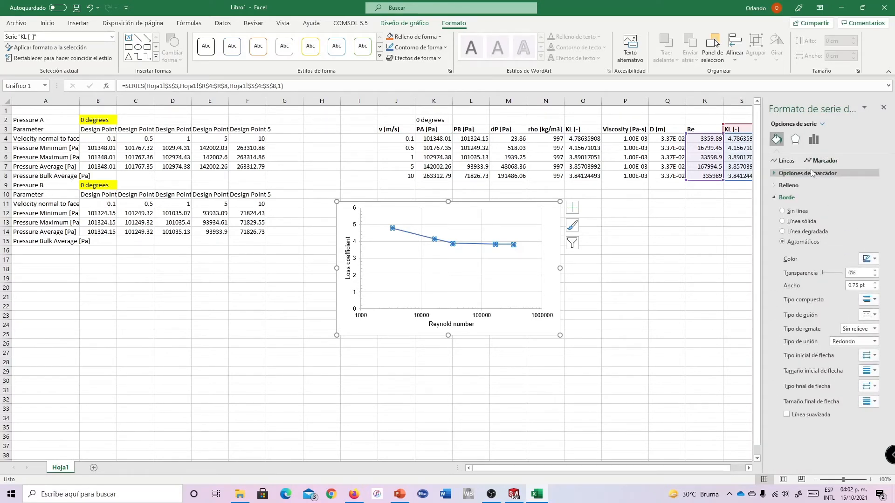
{"action": "left_click", "coordinate": [783, 206]}
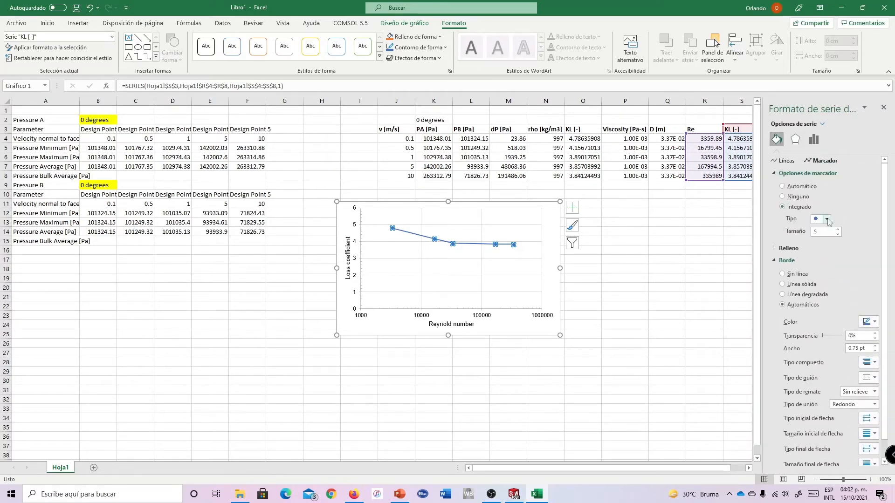
{"action": "left_click", "coordinate": [837, 229]}
{"action": "left_click", "coordinate": [837, 229]}
{"action": "left_click", "coordinate": [838, 229]}
{"action": "left_click", "coordinate": [837, 229]}
{"action": "left_click", "coordinate": [838, 229]}
Step: Remove the fill from the KL [-] series markers and give them a solid red border
{"action": "left_click", "coordinate": [788, 249]}
{"action": "left_click", "coordinate": [783, 262]}
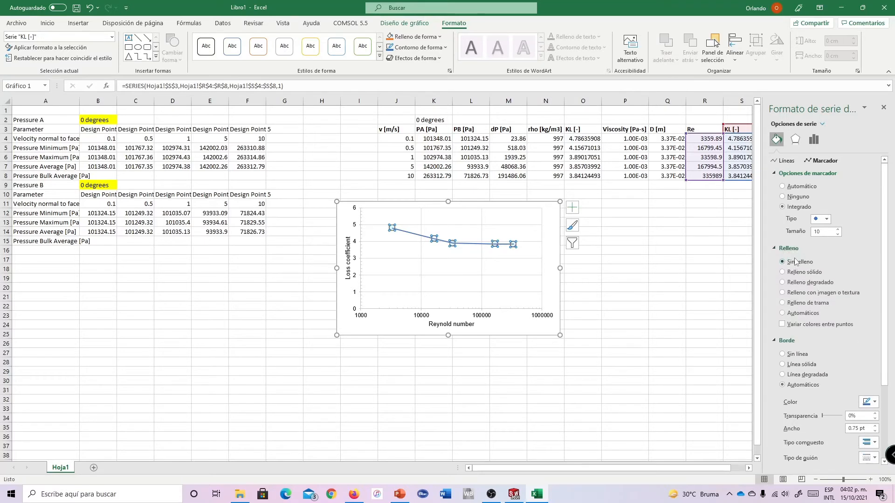
{"action": "scroll", "coordinate": [822, 293], "scroll_direction": "down", "scroll_amount": 1}
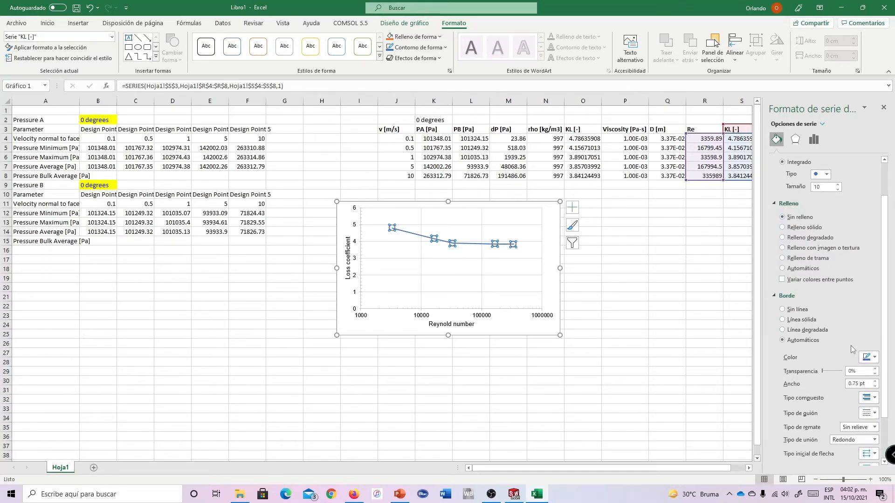
{"action": "left_click", "coordinate": [871, 358]}
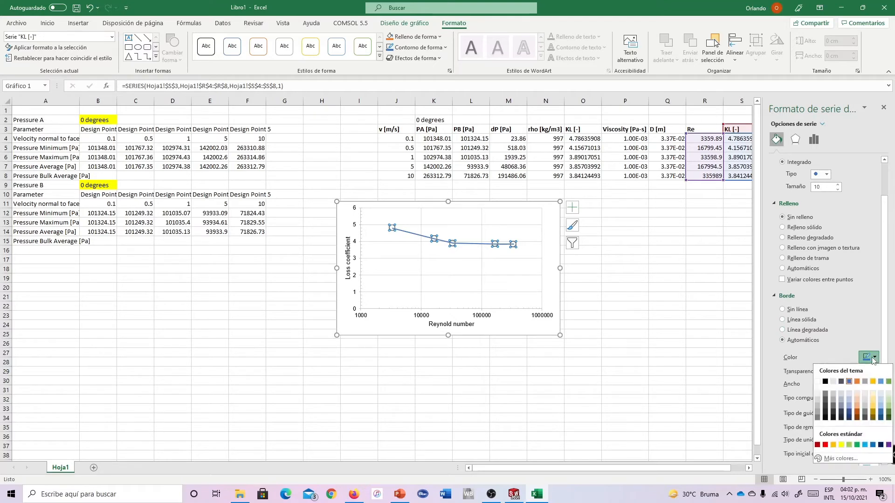
{"action": "left_click", "coordinate": [889, 445]}
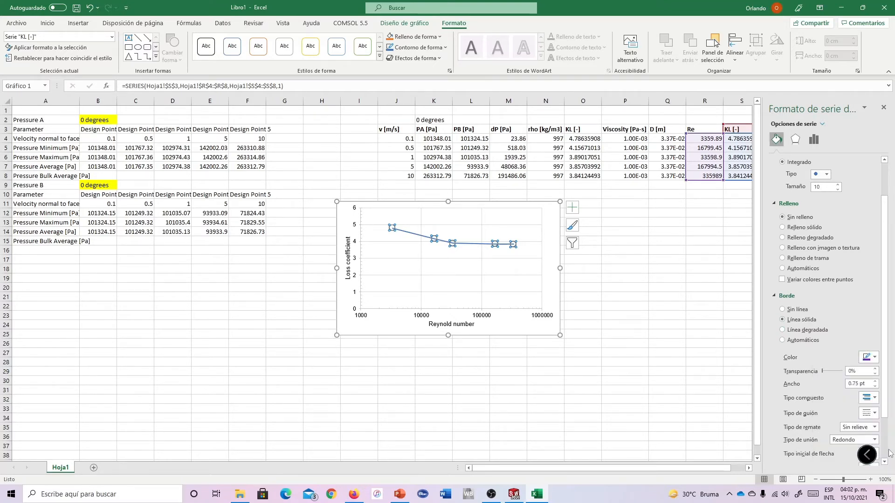
{"action": "left_click", "coordinate": [869, 357]}
{"action": "left_click", "coordinate": [826, 445]}
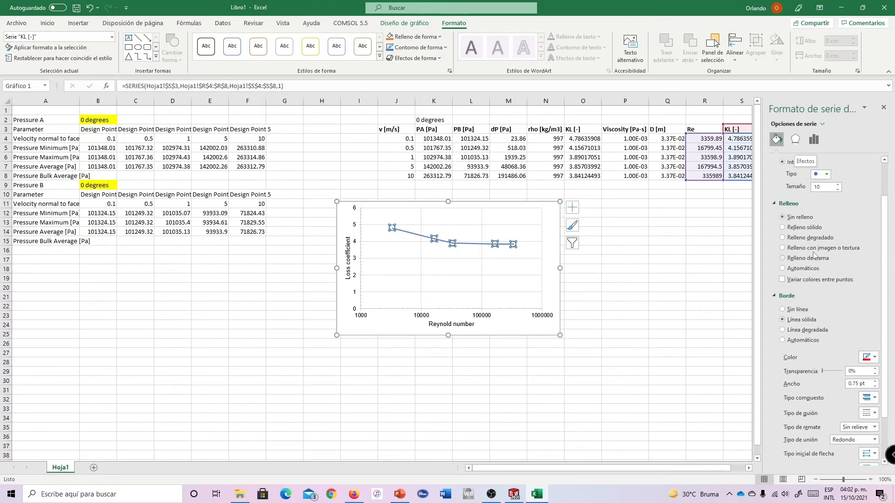
{"action": "scroll", "coordinate": [813, 234], "scroll_direction": "up", "scroll_amount": 2}
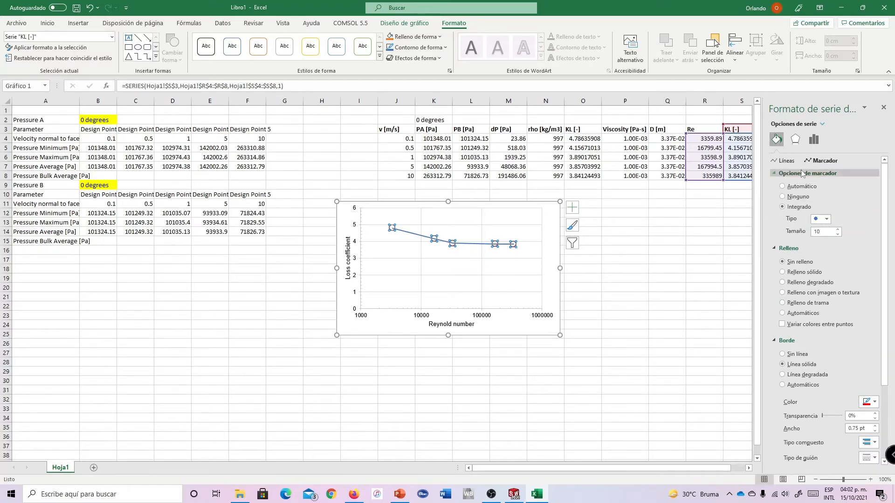
Step: Format the KL [-] series line as a solid red line with the square-dot dash style
{"action": "left_click", "coordinate": [786, 160]}
{"action": "left_click", "coordinate": [872, 235]}
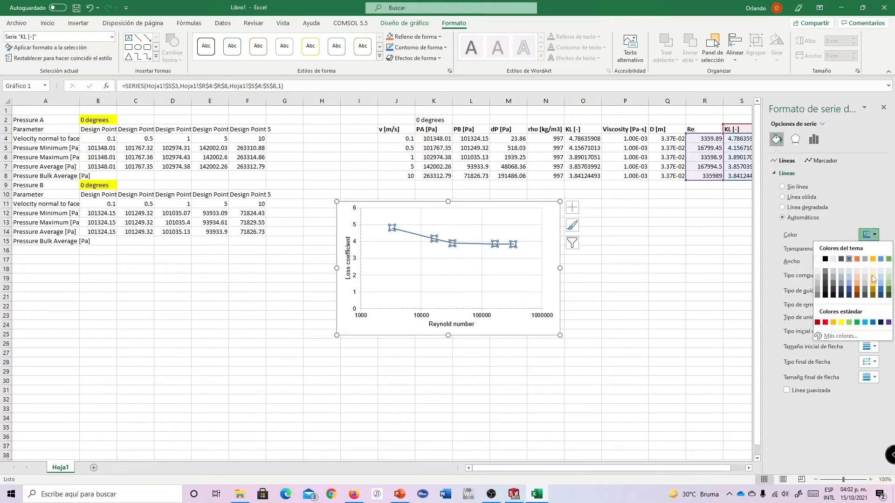
{"action": "left_click", "coordinate": [826, 323]}
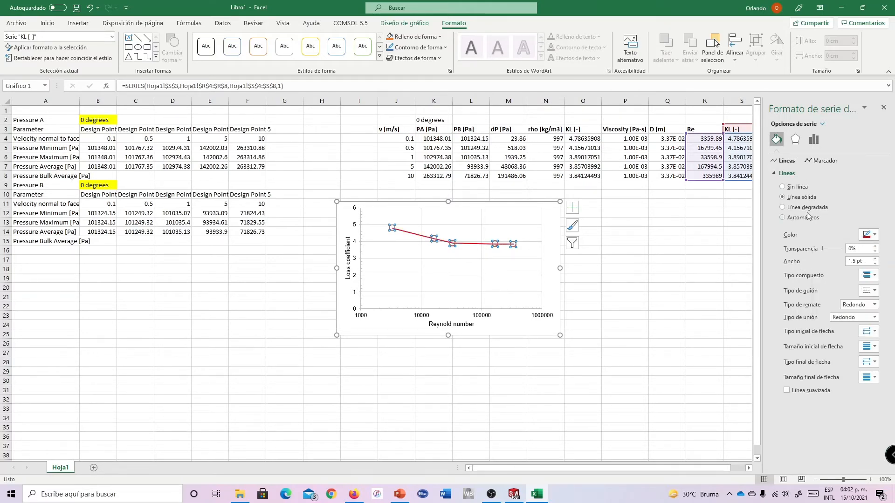
{"action": "left_click", "coordinate": [868, 291]}
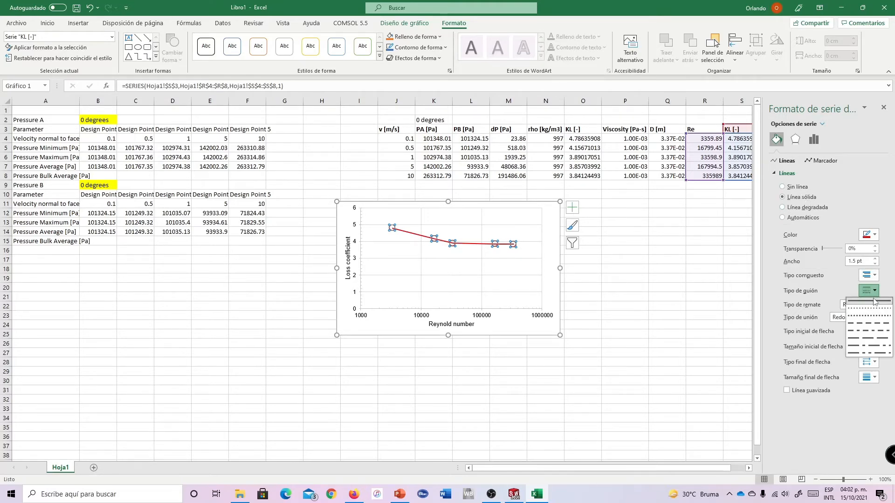
{"action": "left_click", "coordinate": [870, 317]}
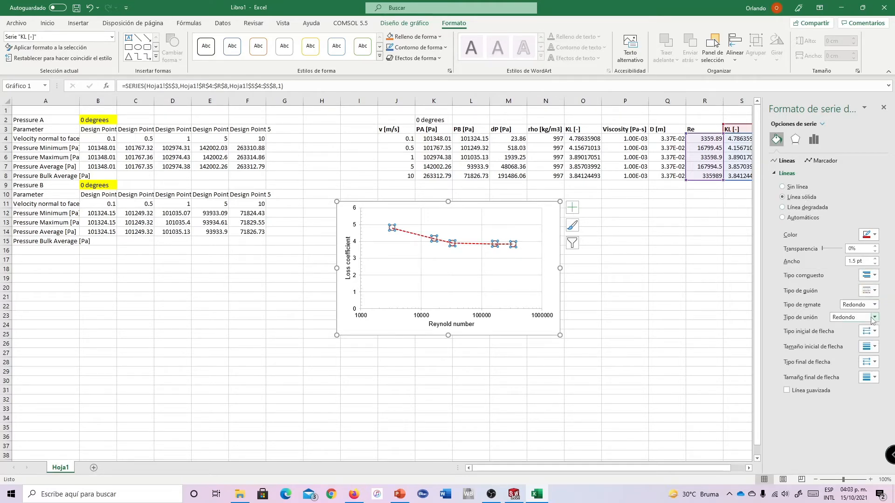
{"action": "left_click", "coordinate": [625, 271]}
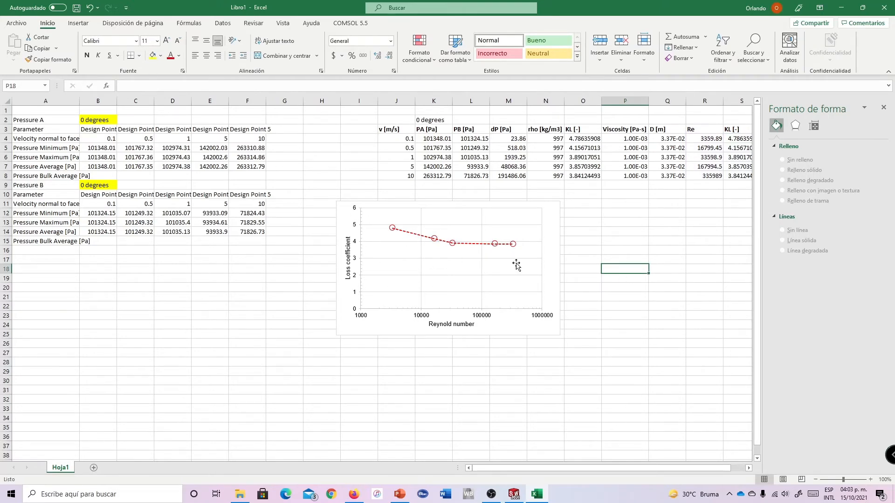
Step: Move the loss coefficient chart beyond the KL [-] column, beside the results table, and return to column A
{"action": "left_click_drag", "start_coordinate": [559, 219], "coordinate": [653, 257]}
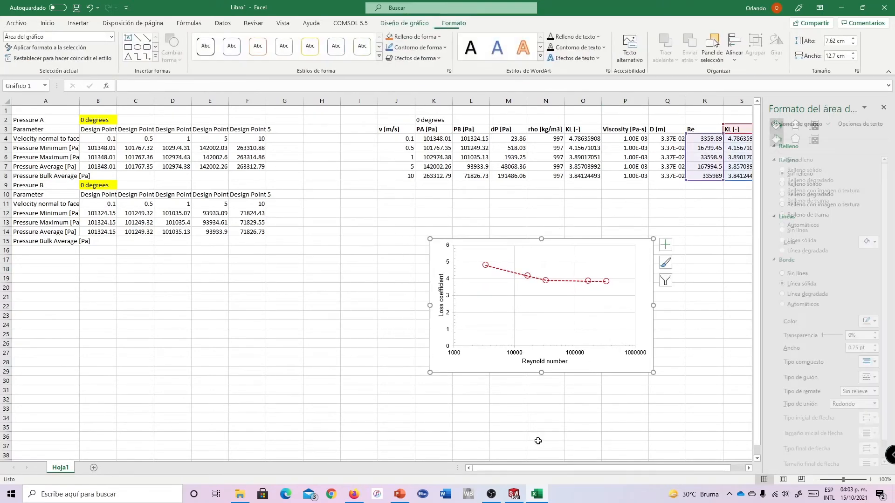
{"action": "left_click_drag", "start_coordinate": [525, 468], "coordinate": [634, 466]}
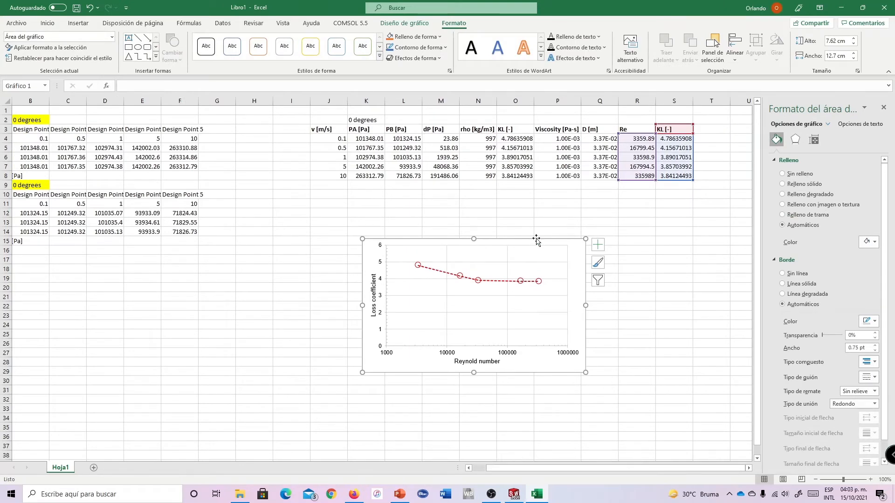
{"action": "left_click_drag", "start_coordinate": [538, 241], "coordinate": [684, 224]}
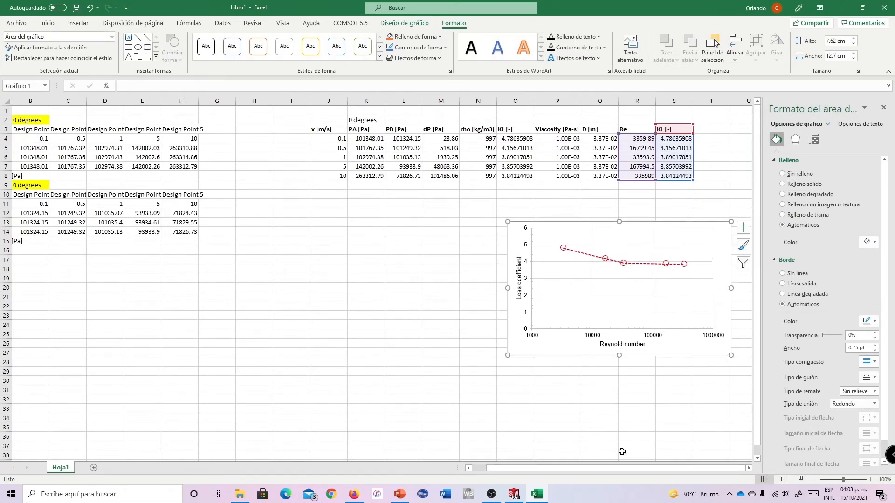
{"action": "left_click", "coordinate": [748, 468]}
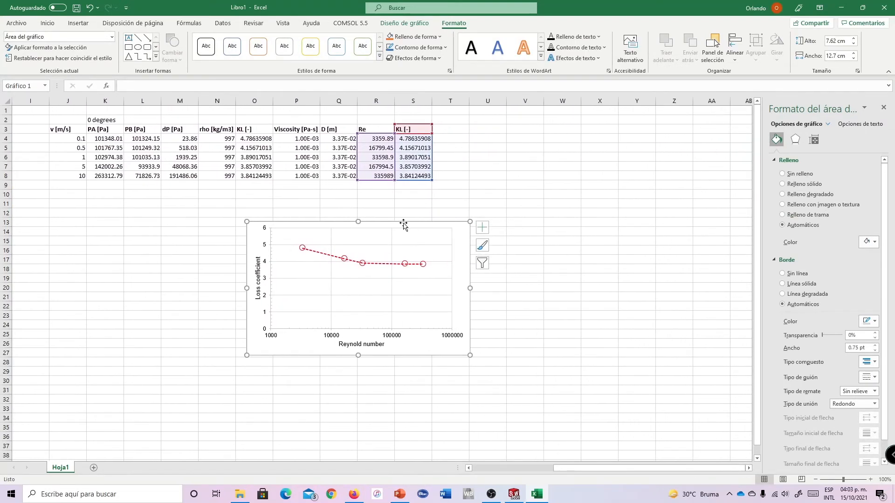
{"action": "left_click_drag", "start_coordinate": [403, 223], "coordinate": [611, 135]}
{"action": "left_click_drag", "start_coordinate": [583, 467], "coordinate": [502, 468]}
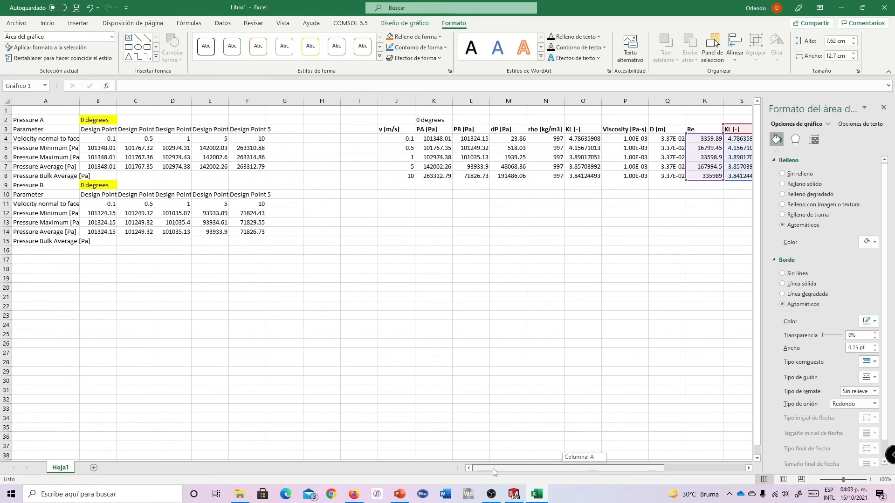
Step: Switch to SOLIDWORKS and clone the 0 degrees flow project into the existing 15 degrees configuration without copying results
{"action": "left_click", "coordinate": [514, 495]}
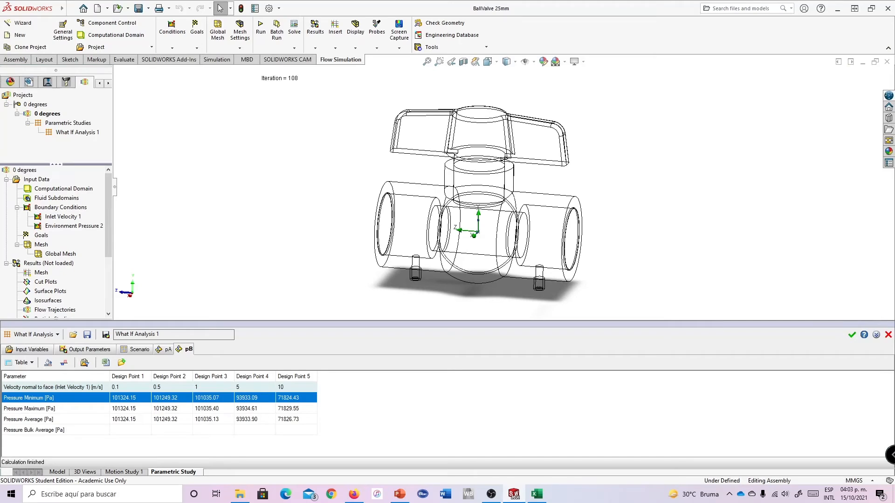
{"action": "scroll", "coordinate": [110, 198], "scroll_direction": "down", "scroll_amount": 4}
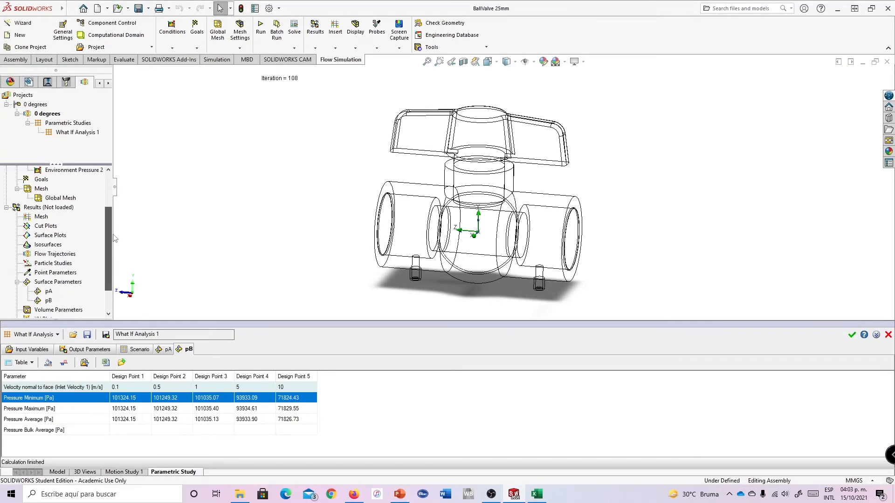
{"action": "scroll", "coordinate": [110, 198], "scroll_direction": "up", "scroll_amount": 4}
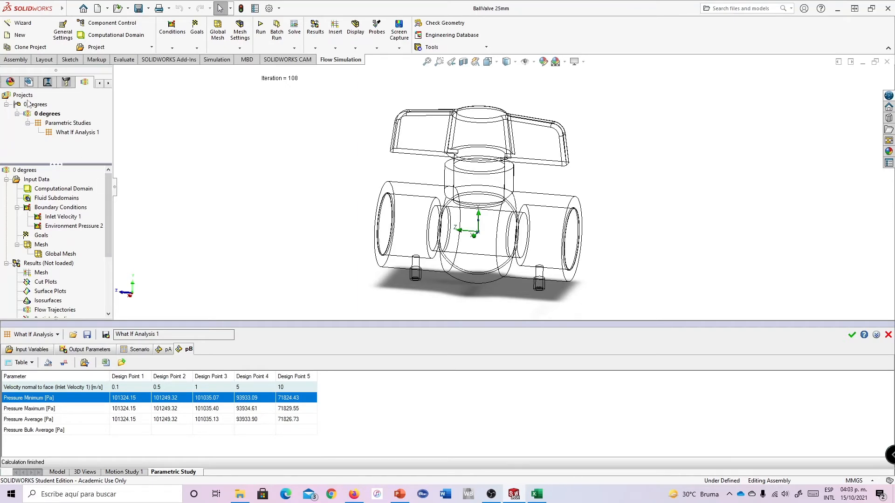
{"action": "right_click", "coordinate": [44, 118]}
{"action": "key", "text": "Escape"}
{"action": "right_click", "coordinate": [50, 116]}
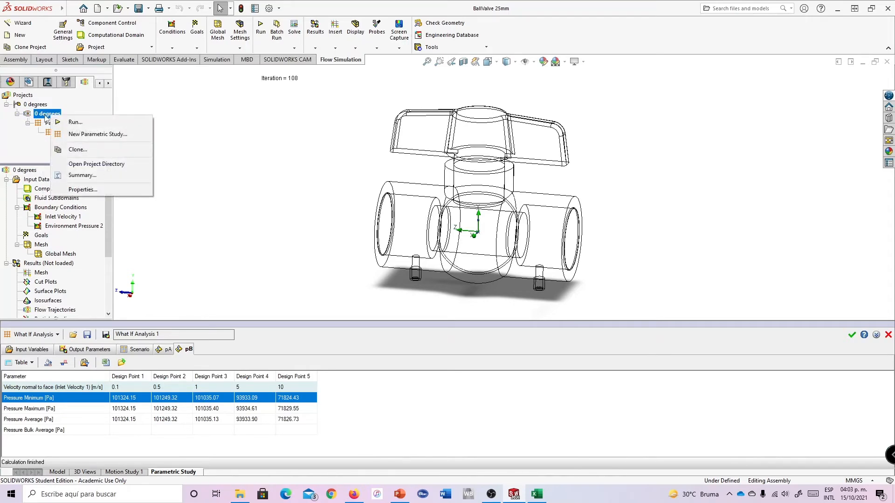
{"action": "left_click", "coordinate": [77, 150]}
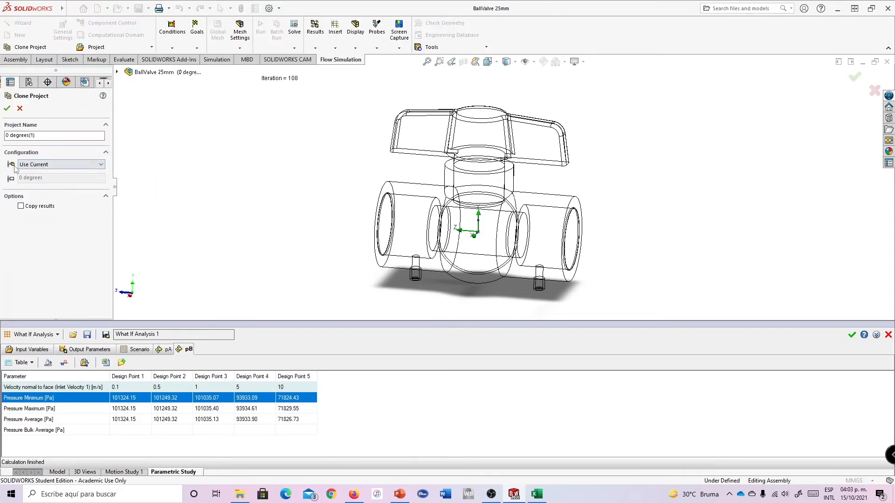
{"action": "left_click", "coordinate": [33, 166]}
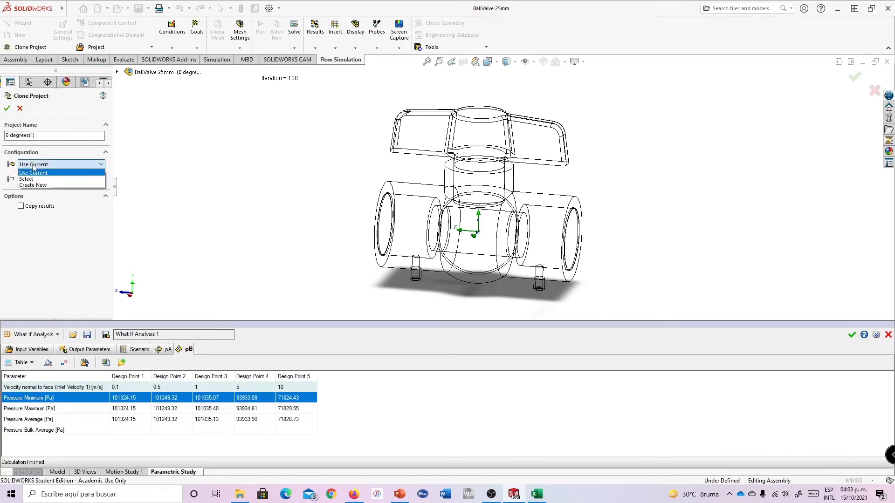
{"action": "left_click", "coordinate": [43, 165]}
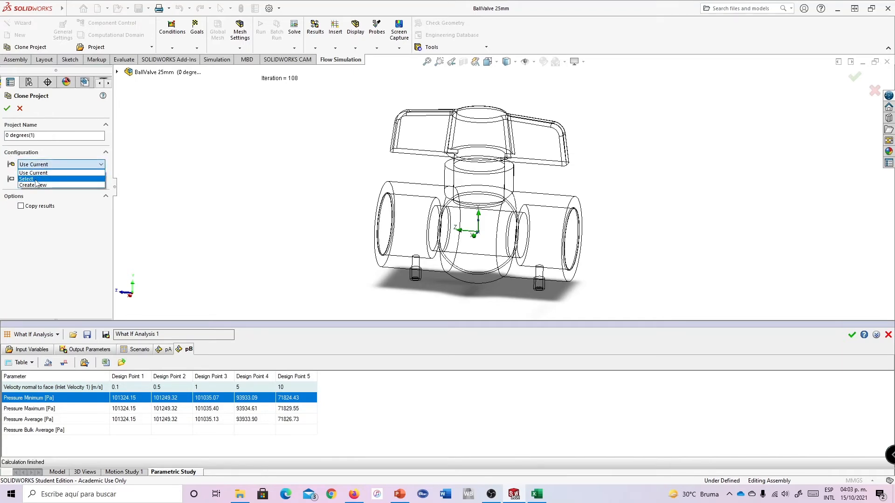
{"action": "left_click", "coordinate": [36, 180]}
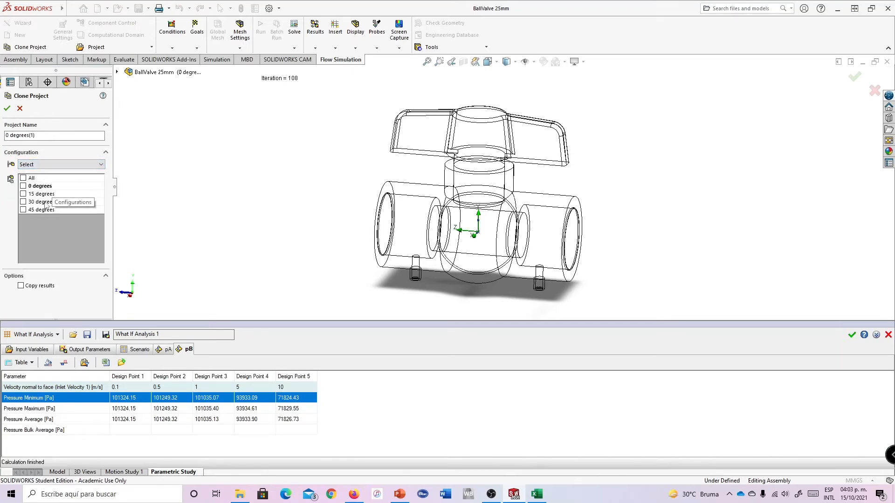
{"action": "left_click", "coordinate": [23, 194]}
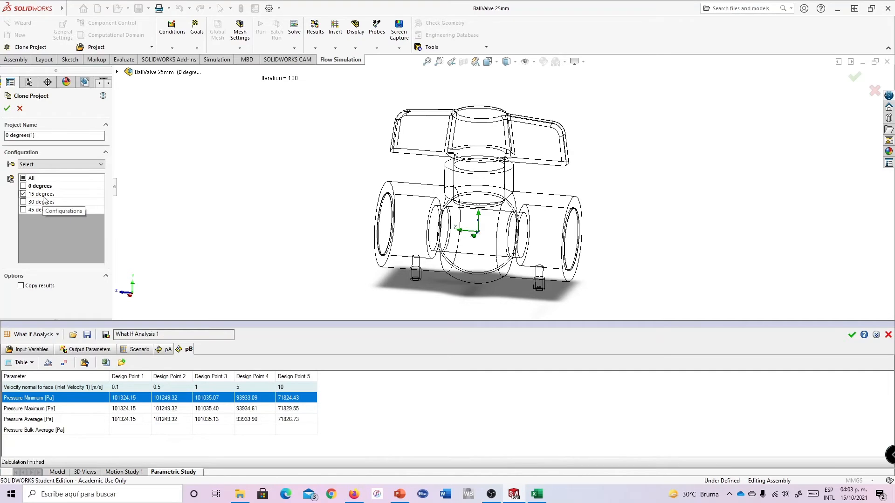
{"action": "left_click", "coordinate": [7, 108]}
{"action": "left_click", "coordinate": [538, 254]}
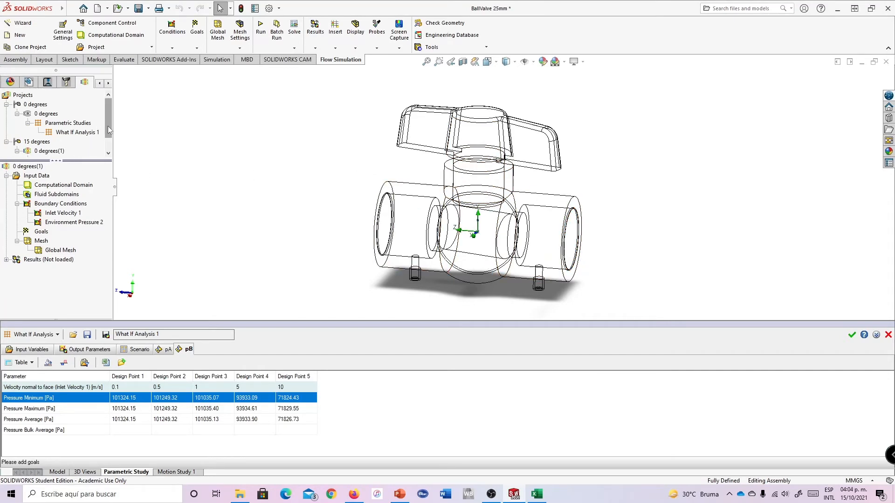
Step: Close the 0 degrees parametric study and open What If Analysis 1 of the cloned project under 15 degrees
{"action": "left_click_drag", "start_coordinate": [108, 129], "coordinate": [119, 145]}
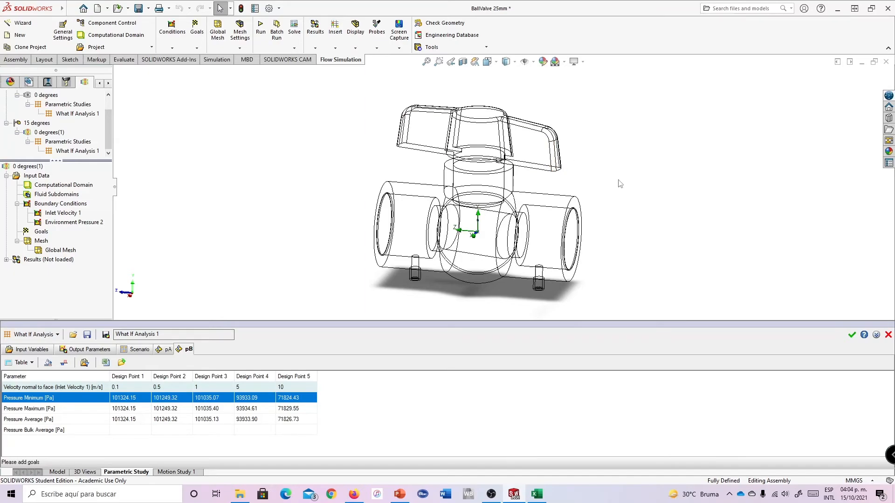
{"action": "middle_click_drag", "start_coordinate": [621, 183], "coordinate": [590, 243]}
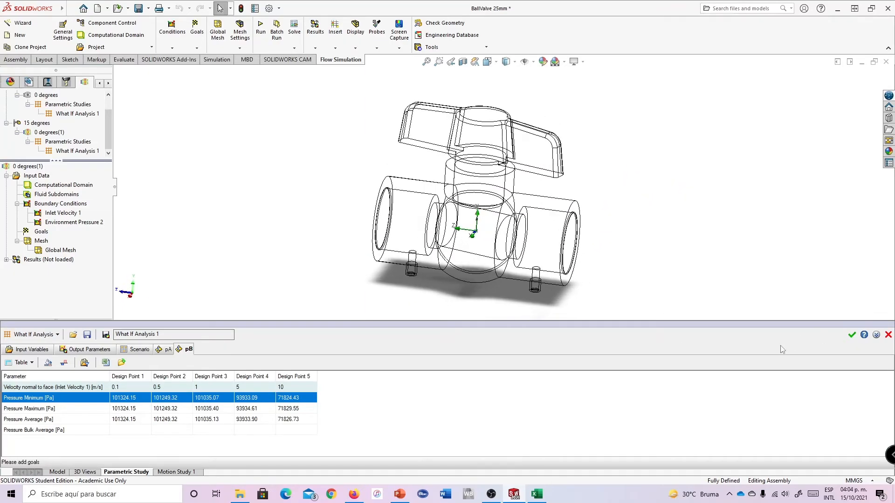
{"action": "left_click", "coordinate": [850, 337]}
{"action": "scroll", "coordinate": [106, 126], "scroll_direction": "down", "scroll_amount": 1}
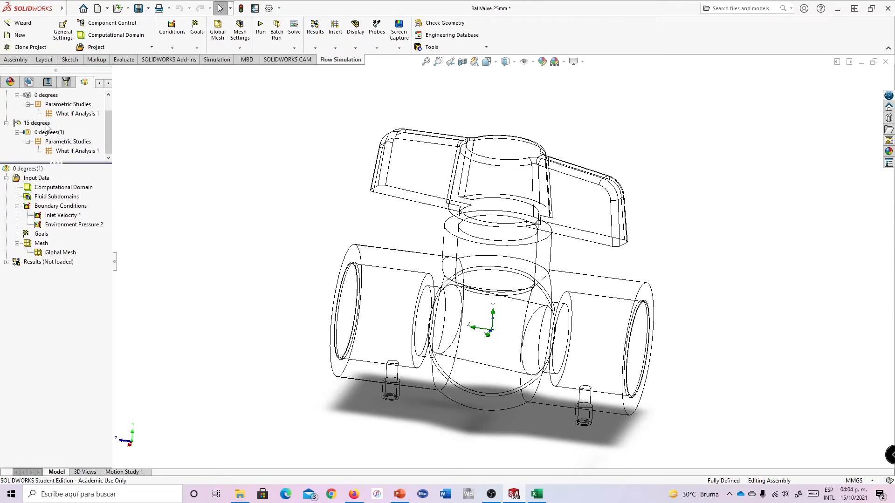
{"action": "mouse_move", "coordinate": [670, 234]}
{"action": "middle_mouse_down"}
{"action": "mouse_move", "coordinate": [637, 266]}
{"action": "mouse_move", "coordinate": [676, 228]}
{"action": "mouse_move", "coordinate": [668, 240]}
{"action": "middle_mouse_up"}
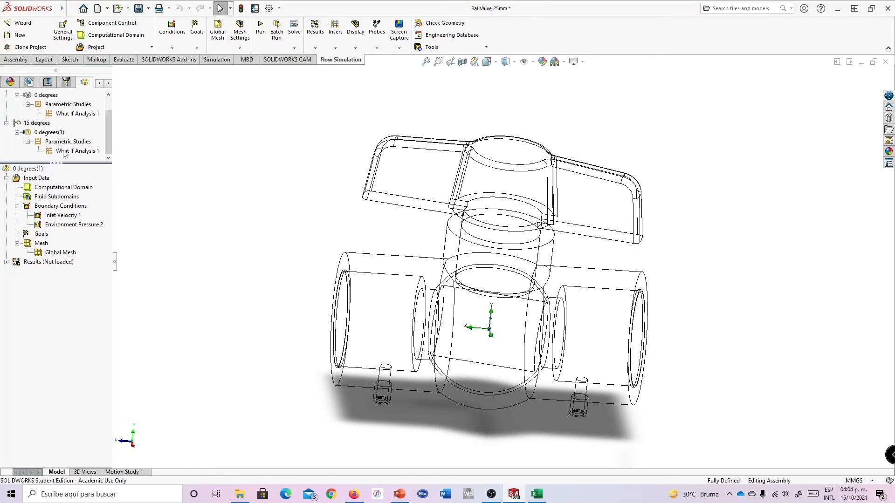
{"action": "double_click", "coordinate": [65, 151]}
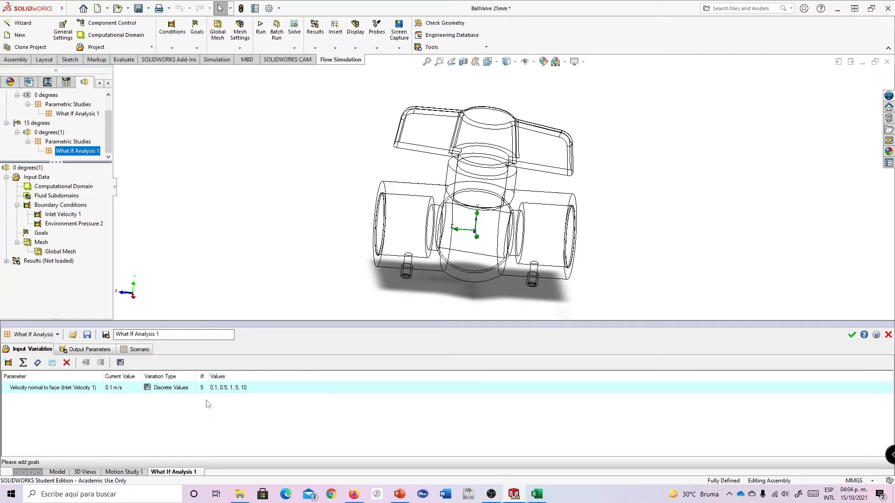
Step: Add the surface parameters pA and pB as output parameters of the 15 degrees What If Analysis 1
{"action": "left_click", "coordinate": [78, 352]}
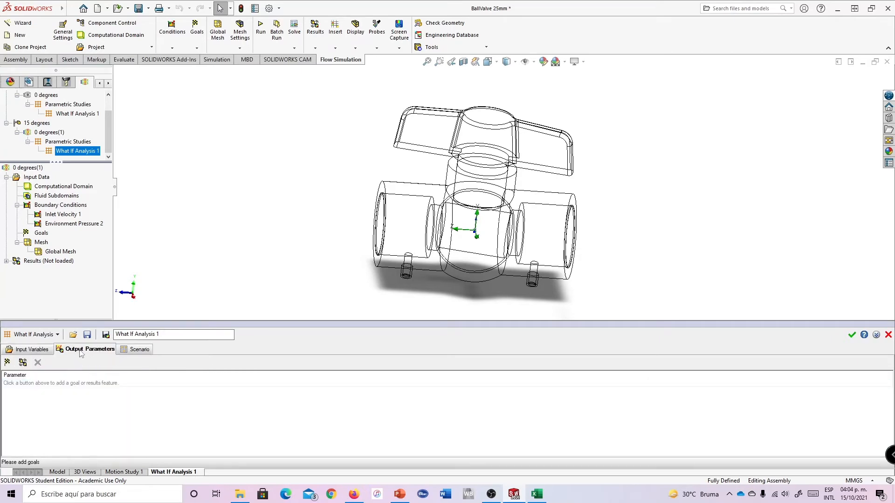
{"action": "left_click", "coordinate": [7, 362]}
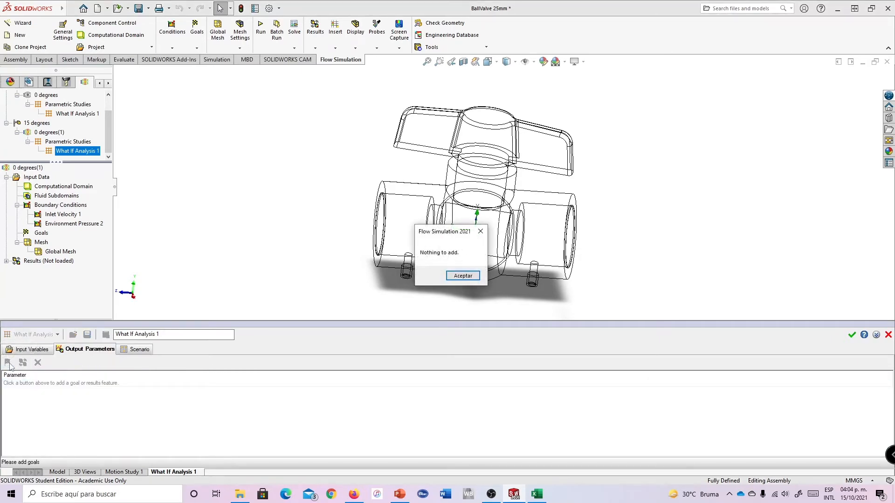
{"action": "left_click", "coordinate": [462, 276]}
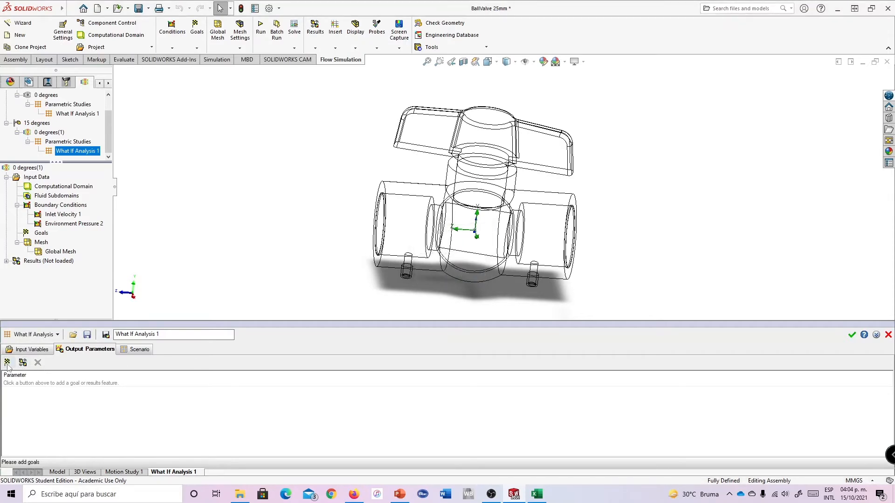
{"action": "left_click", "coordinate": [23, 363]}
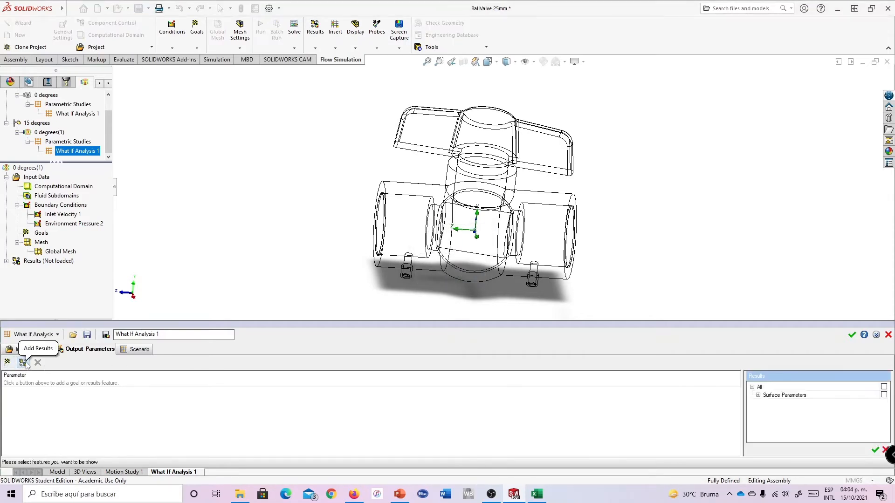
{"action": "left_click", "coordinate": [758, 396]}
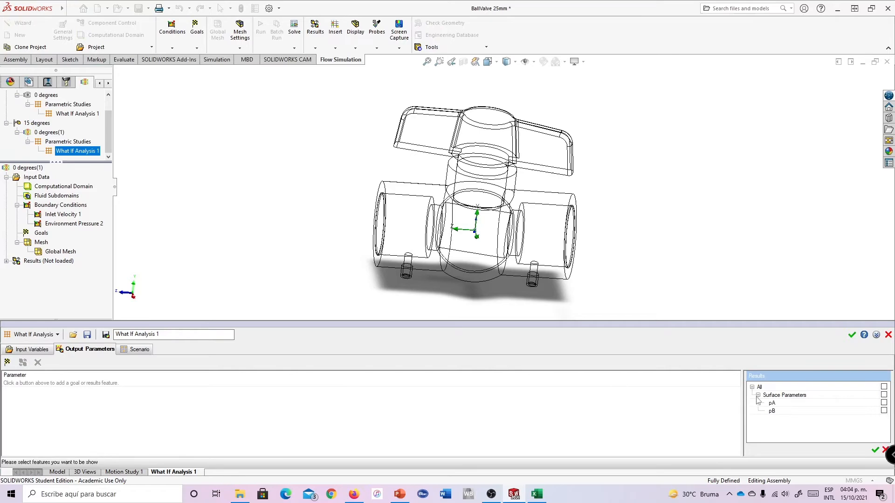
{"action": "left_click", "coordinate": [884, 404]}
{"action": "left_click", "coordinate": [883, 411]}
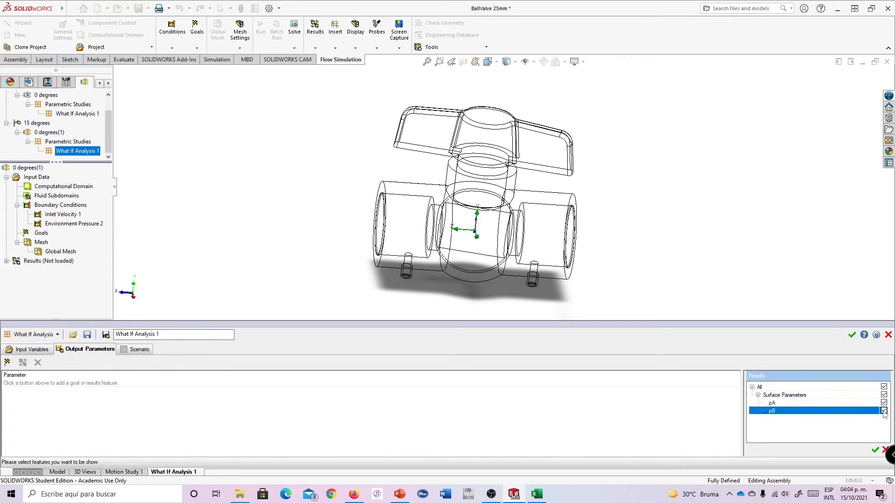
{"action": "left_click", "coordinate": [876, 449]}
Step: Reset the What If Analysis 1 scenario and run its five inlet velocity design points
{"action": "left_click", "coordinate": [141, 351]}
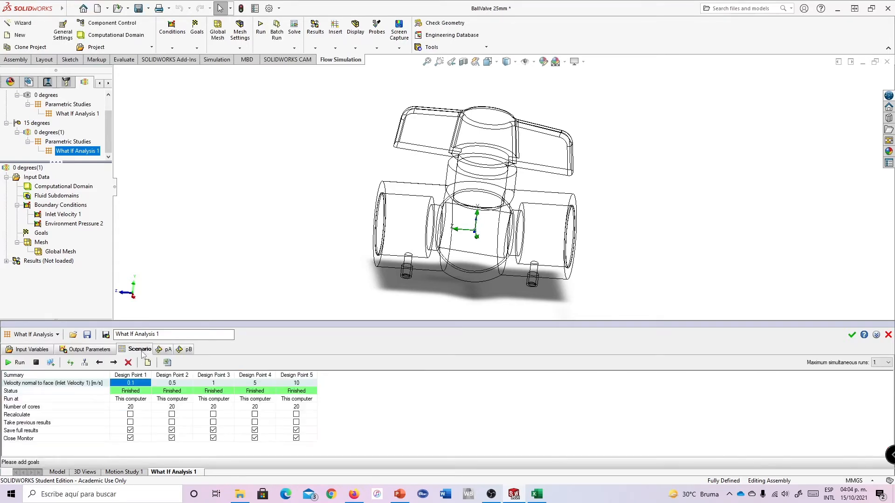
{"action": "left_click", "coordinate": [70, 365]}
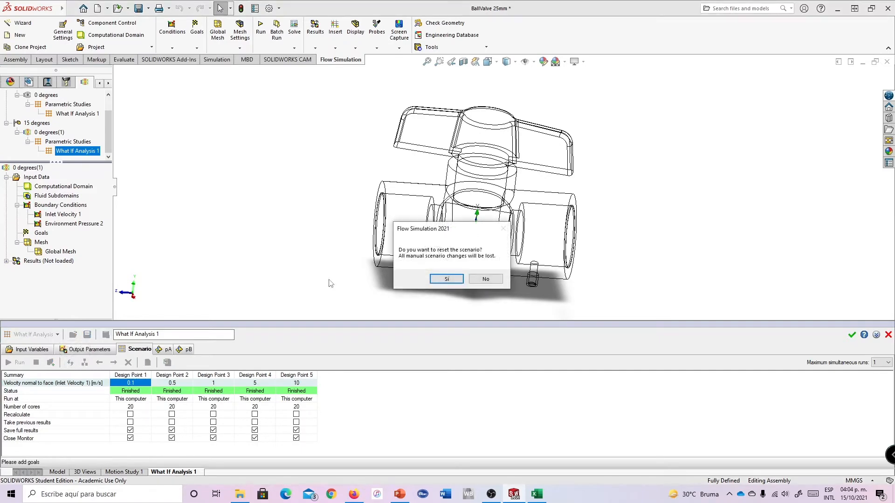
{"action": "left_click", "coordinate": [446, 282]}
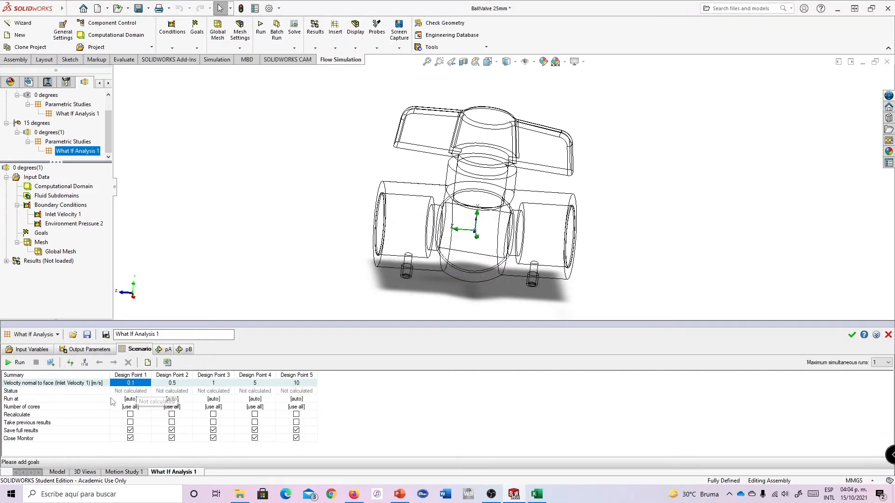
{"action": "left_click", "coordinate": [19, 363]}
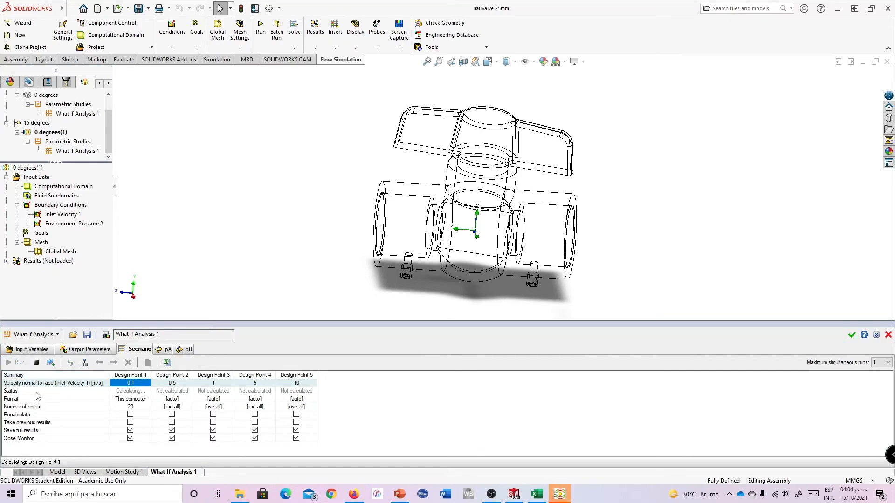
Step: Copy the entire pA results table from What If Analysis 1 and paste it into the Excel sheet at cell A18
{"action": "left_click", "coordinate": [561, 495]}
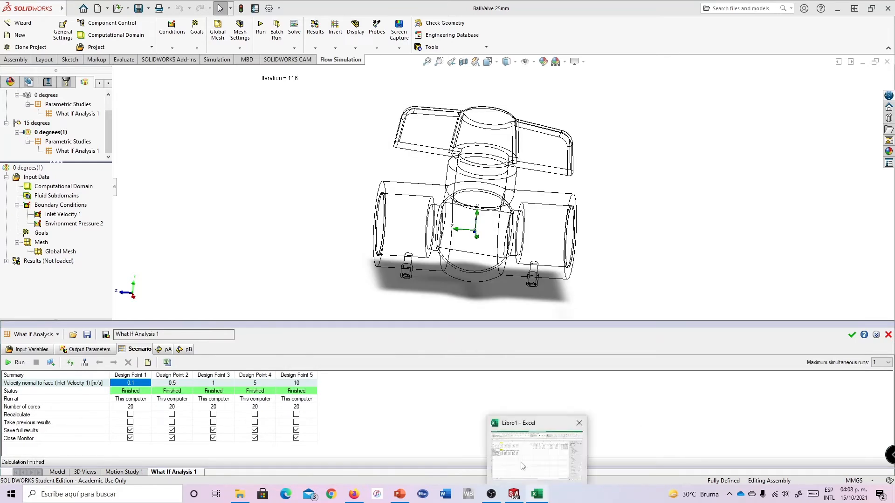
{"action": "left_click", "coordinate": [167, 350]}
{"action": "right_click", "coordinate": [60, 399]}
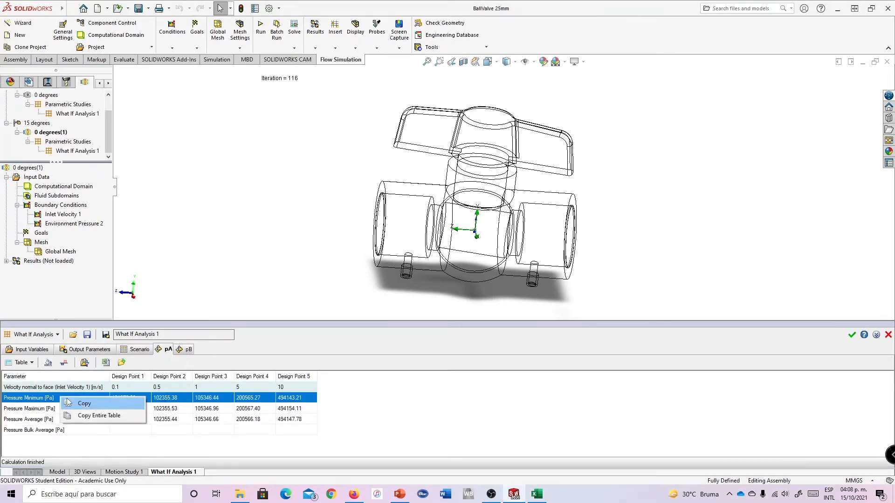
{"action": "left_click", "coordinate": [112, 414]}
{"action": "left_click", "coordinate": [536, 494]}
{"action": "left_click", "coordinate": [64, 269]}
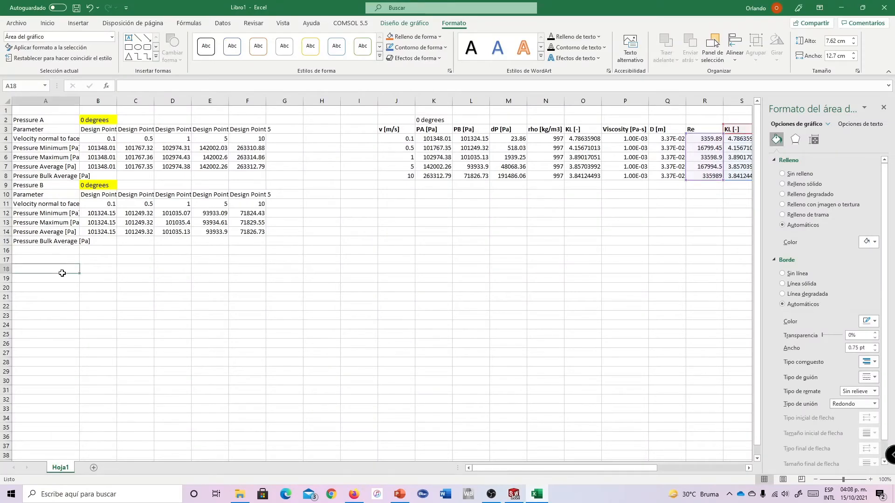
{"action": "key", "text": "ctrl+v"}
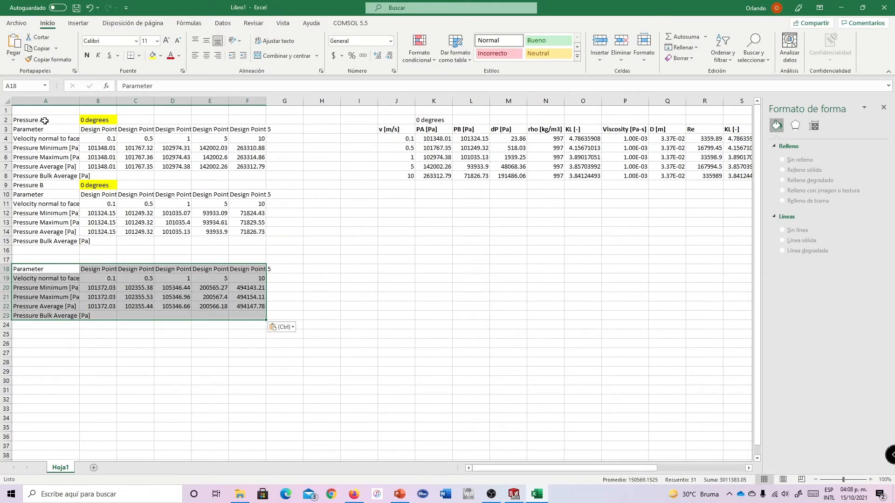
Step: Copy the Pressure A heading to row 17 above the pasted table and change its angle label to 15 degrees
{"action": "left_click_drag", "start_coordinate": [45, 121], "coordinate": [88, 124]}
{"action": "key", "text": "ctrl+c"}
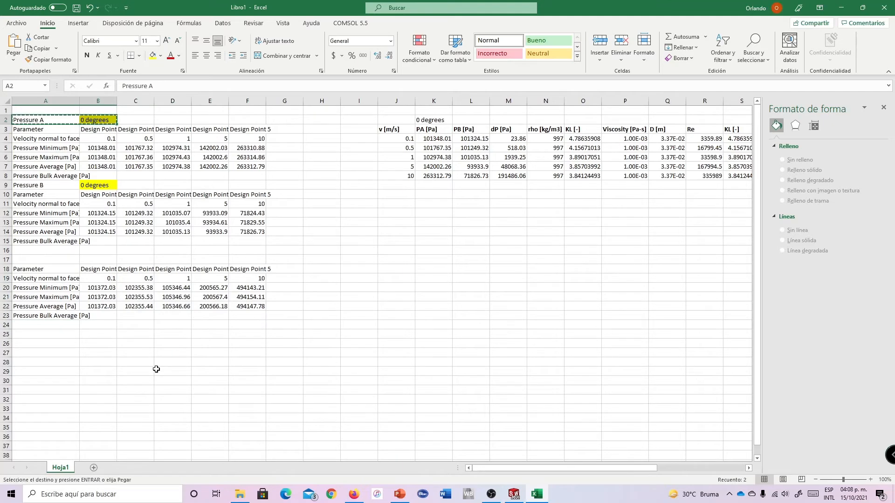
{"action": "left_click", "coordinate": [64, 259]}
{"action": "key", "text": "Return"}
{"action": "double_click", "coordinate": [85, 261]}
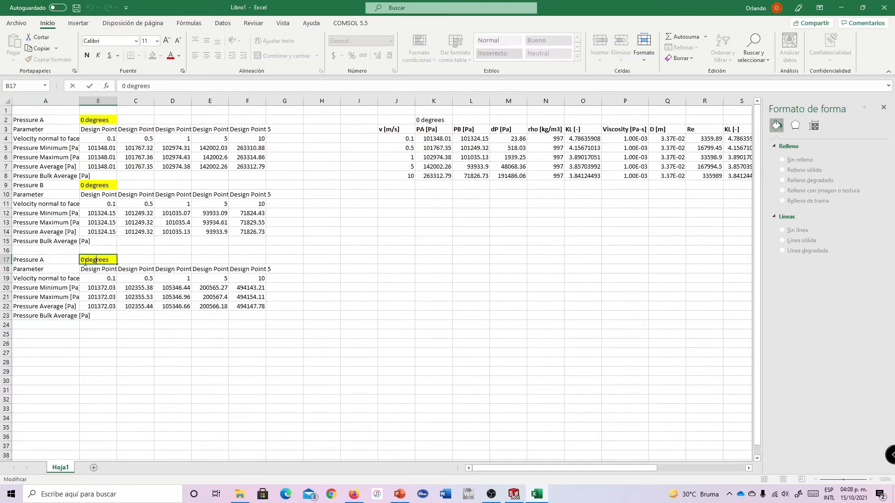
{"action": "key", "text": "BackSpace"}
{"action": "type", "text": "15"}
{"action": "left_click", "coordinate": [99, 269]}
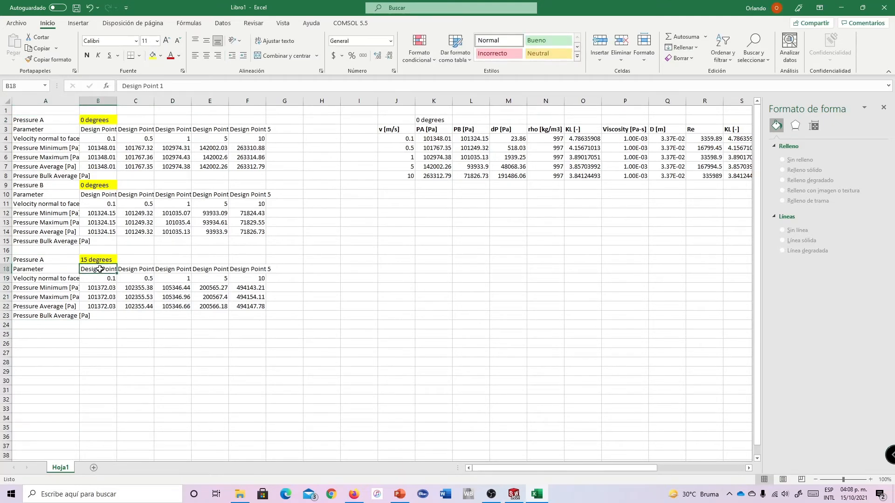
Step: Copy the entire pB results table from SOLIDWORKS and paste it into the Excel sheet at cell A25
{"action": "left_click", "coordinate": [515, 490]}
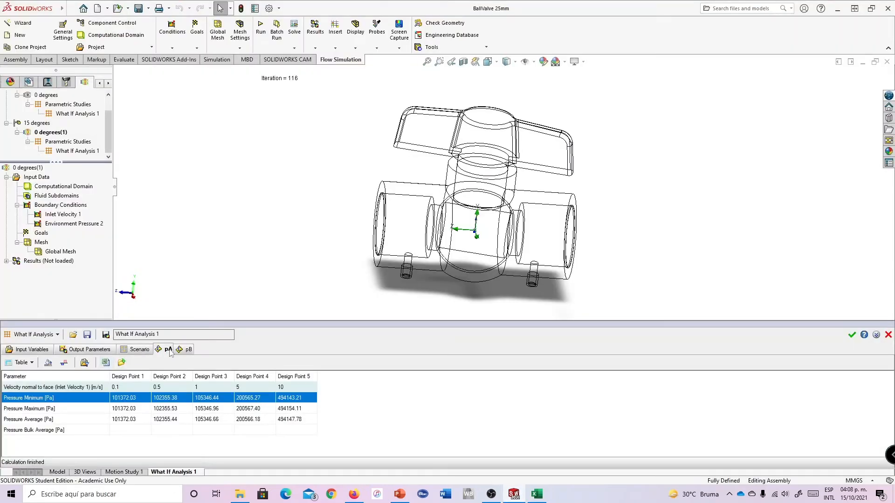
{"action": "left_click", "coordinate": [188, 350]}
{"action": "right_click", "coordinate": [54, 404]}
{"action": "left_click", "coordinate": [86, 422]}
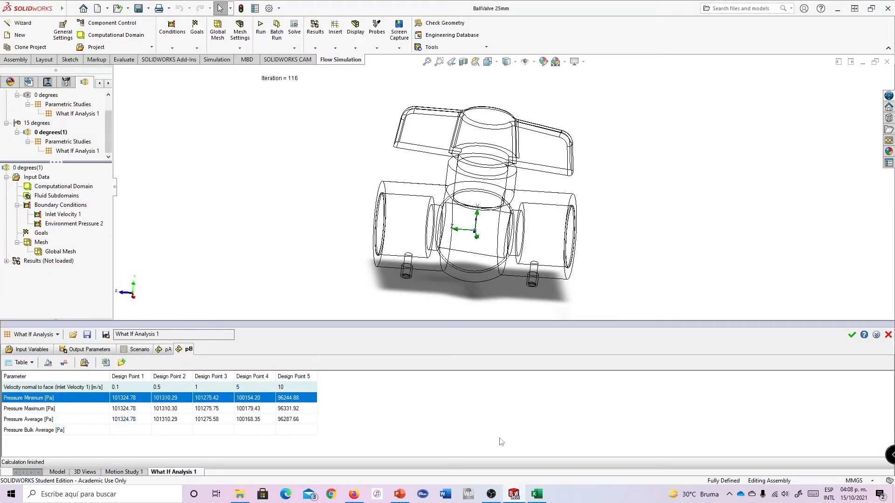
{"action": "left_click", "coordinate": [536, 493]}
{"action": "left_click", "coordinate": [55, 335]}
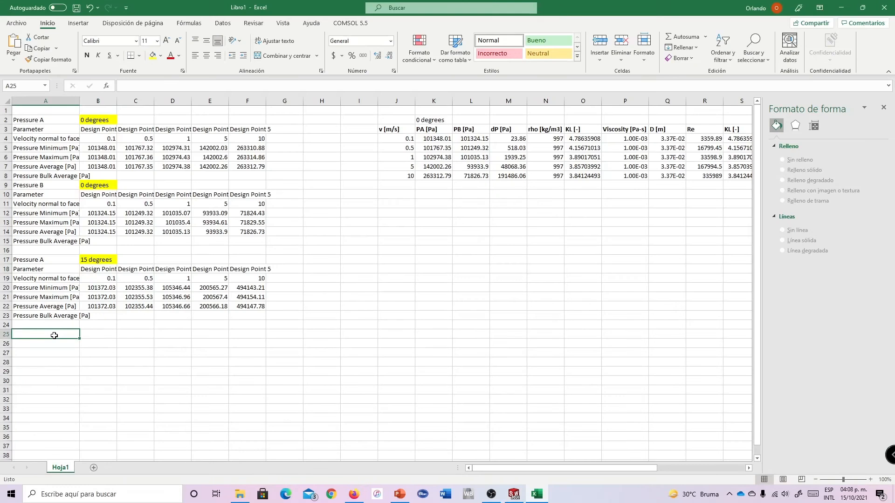
{"action": "left_click", "coordinate": [13, 45]}
Step: Copy the 15 degrees heading from row 17 to row 24 and rename it Pressure B
{"action": "left_click_drag", "start_coordinate": [50, 260], "coordinate": [98, 261]}
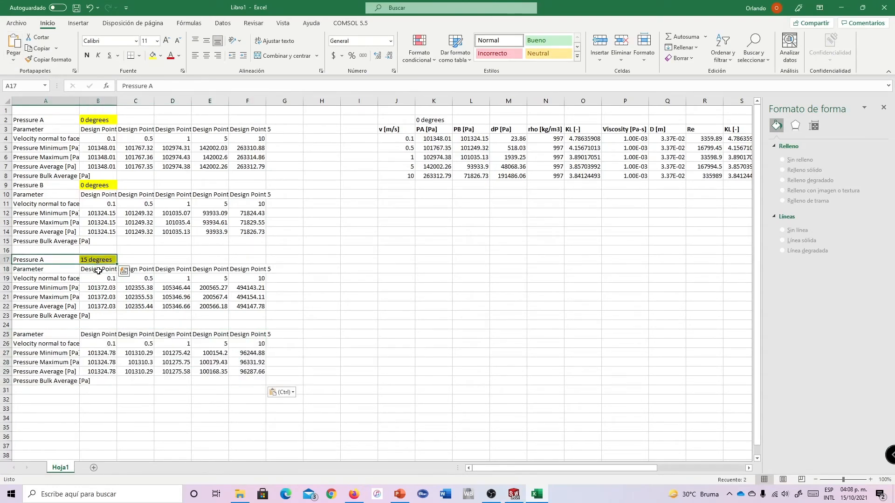
{"action": "key", "text": "ctrl+c"}
{"action": "left_click", "coordinate": [54, 325]}
{"action": "key", "text": "ctrl+v"}
{"action": "double_click", "coordinate": [65, 327]}
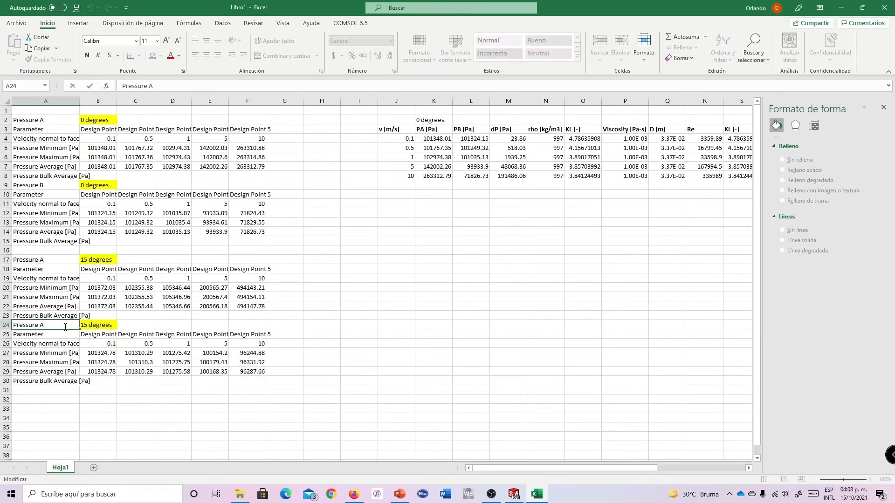
{"action": "type", "text": "B"}
{"action": "key", "text": "Delete"}
{"action": "key", "text": "Return"}
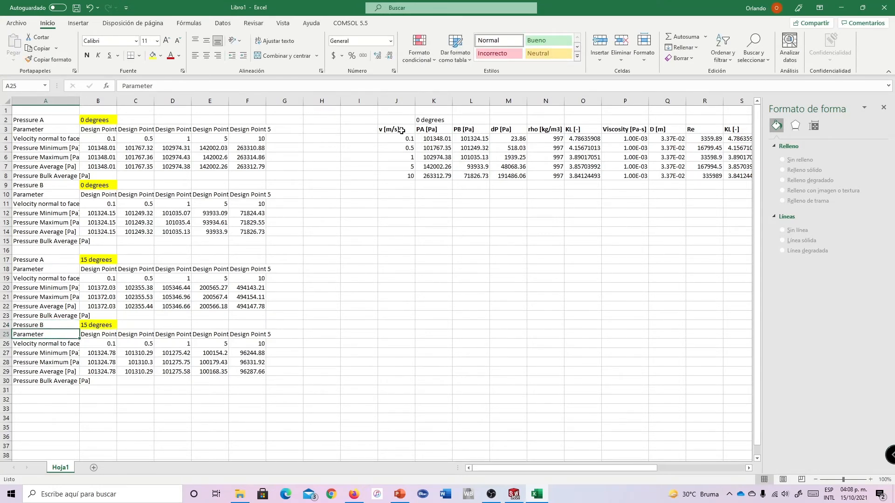
Step: Copy the 0 degrees calculation table from v through Re, with its formulas, to cell J10
{"action": "left_click_drag", "start_coordinate": [401, 130], "coordinate": [741, 177]}
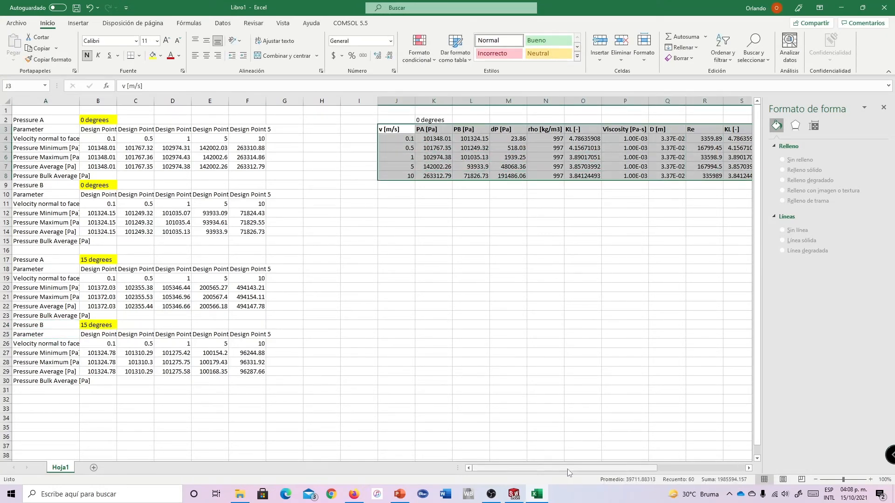
{"action": "left_click_drag", "start_coordinate": [569, 473], "coordinate": [608, 473]}
{"action": "right_click", "coordinate": [542, 161]}
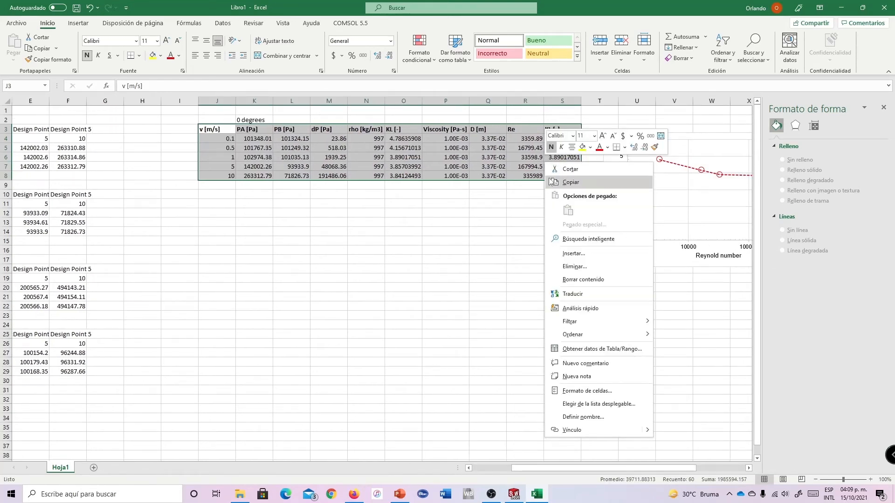
{"action": "key", "text": "Escape"}
{"action": "left_click_drag", "start_coordinate": [217, 131], "coordinate": [523, 177]}
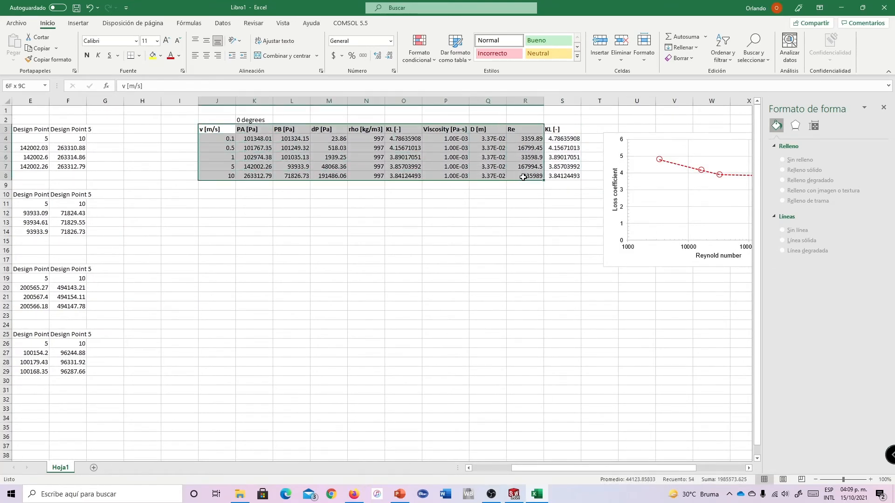
{"action": "right_click", "coordinate": [523, 177]}
{"action": "left_click", "coordinate": [536, 168]}
{"action": "right_click", "coordinate": [223, 197]}
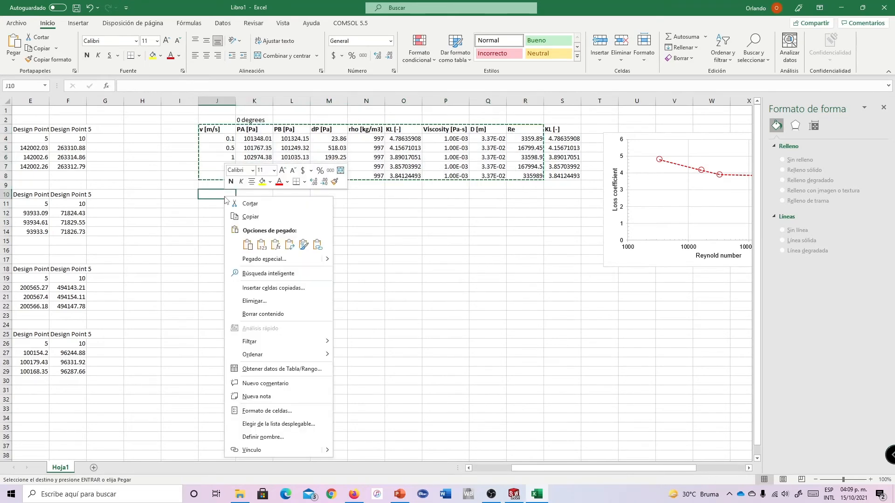
{"action": "left_click", "coordinate": [247, 244]}
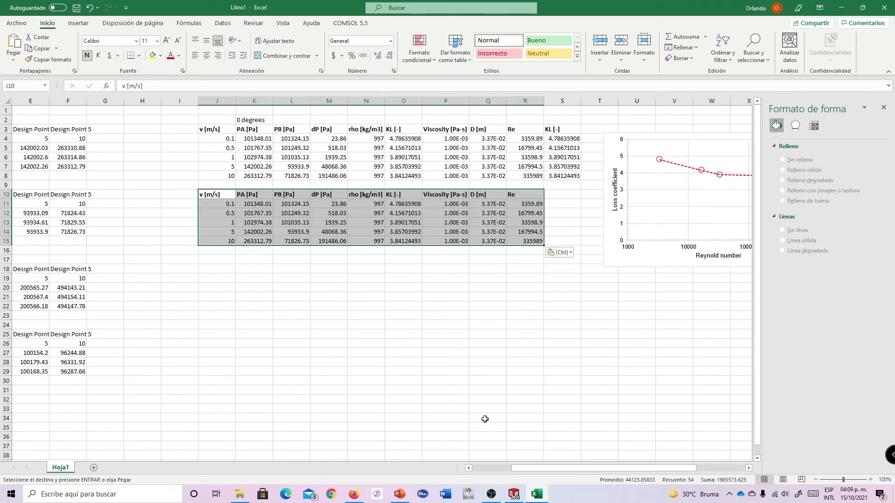
Step: Clear the PA values in cells K11:K15 of the duplicated calculation table
{"action": "left_click_drag", "start_coordinate": [525, 468], "coordinate": [485, 468]}
{"action": "left_click", "coordinate": [451, 205]}
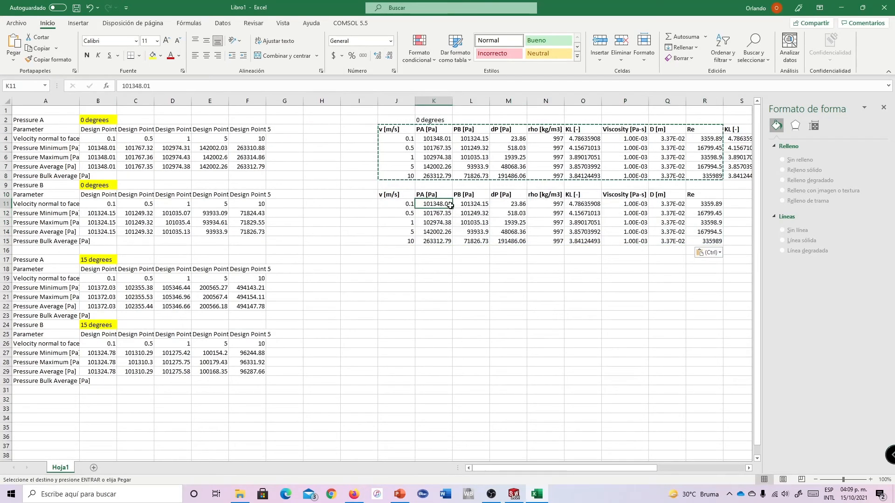
{"action": "left_click", "coordinate": [100, 305]}
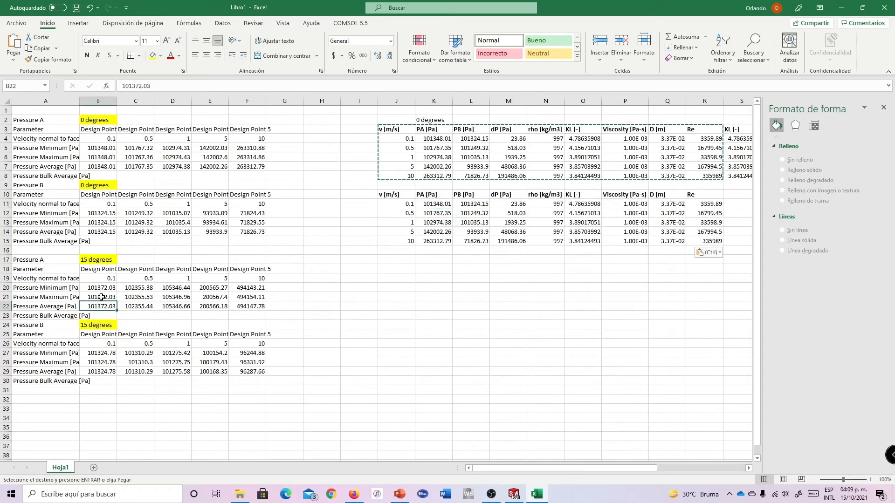
{"action": "left_click_drag", "start_coordinate": [101, 306], "coordinate": [242, 308]}
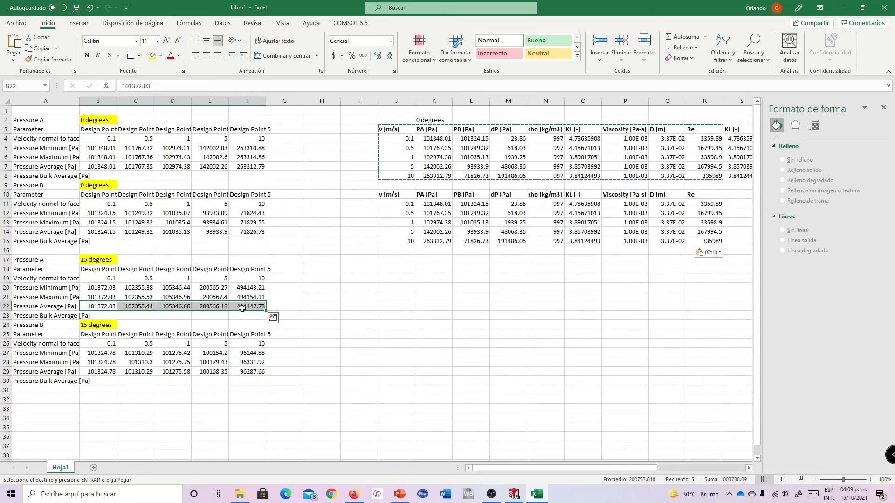
{"action": "key", "text": "ctrl+c"}
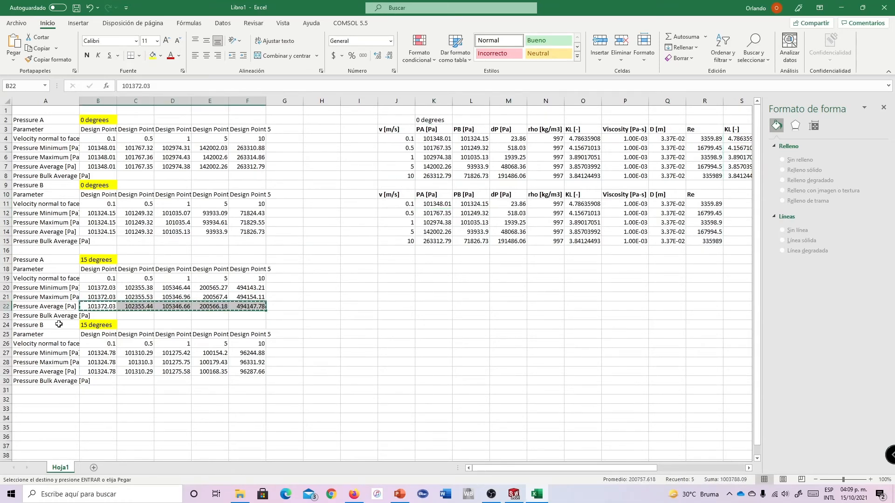
{"action": "left_click", "coordinate": [434, 203]}
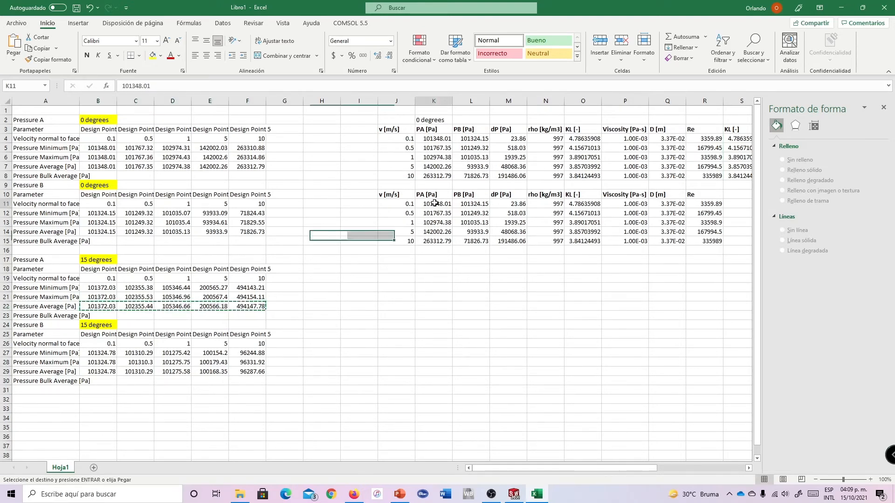
{"action": "left_click_drag", "start_coordinate": [435, 204], "coordinate": [437, 241]}
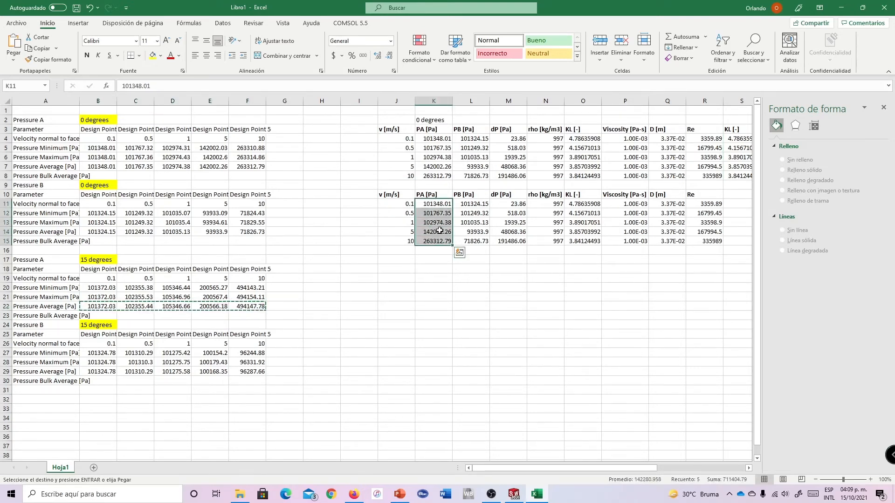
{"action": "left_click_drag", "start_coordinate": [442, 204], "coordinate": [441, 241]}
{"action": "key", "text": "Delete"}
Step: Copy the 15 degrees Pressure A averages from B22:F22 and paste them transposed into the PA column starting at K11
{"action": "right_click", "coordinate": [437, 202]}
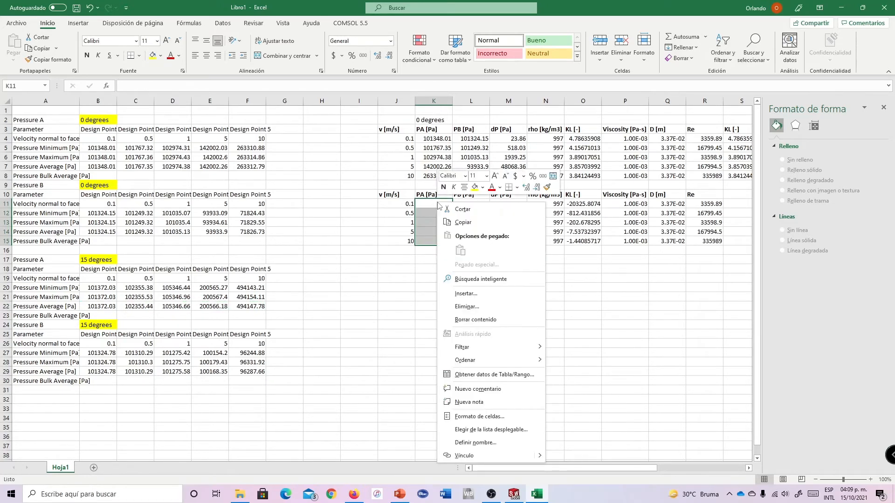
{"action": "left_click", "coordinate": [457, 219]}
{"action": "left_click", "coordinate": [419, 264]}
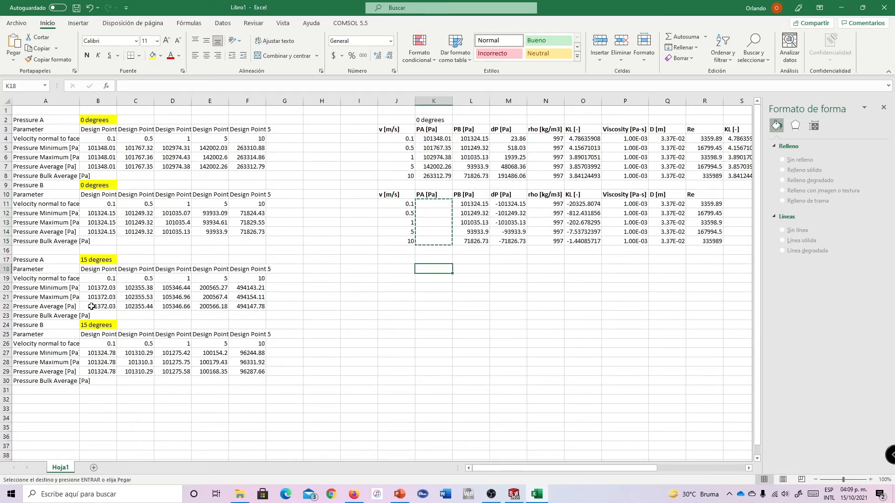
{"action": "left_click_drag", "start_coordinate": [110, 308], "coordinate": [241, 309]}
{"action": "key", "text": "ctrl+c"}
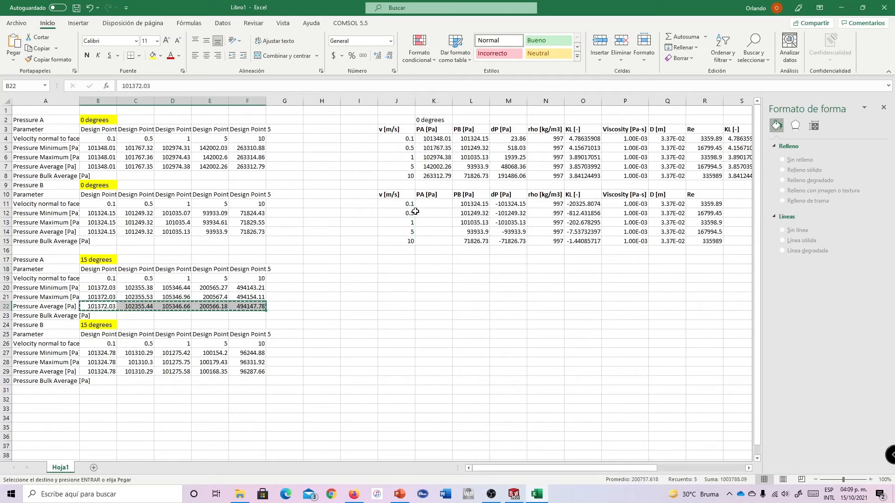
{"action": "right_click", "coordinate": [428, 204]}
{"action": "left_click", "coordinate": [493, 250]}
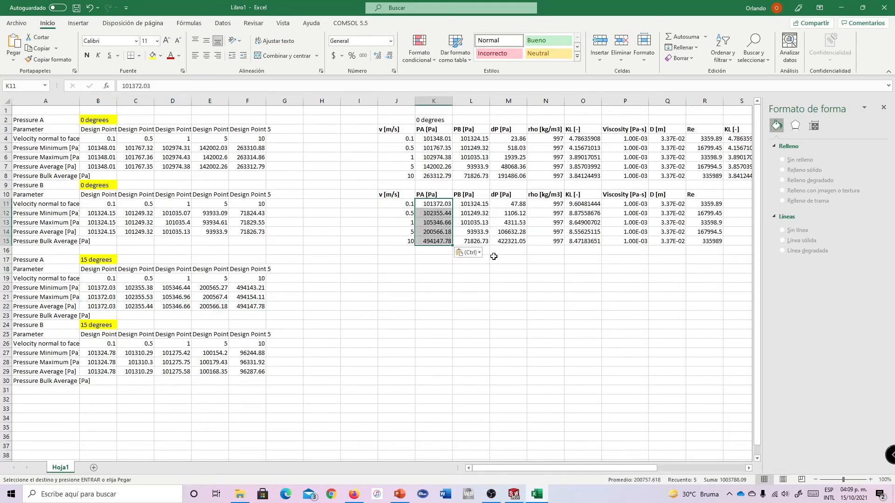
Step: Replace the PB values in L11:L15 with the 15 degrees Pressure B averages from B29:F29, pasted transposed
{"action": "left_click_drag", "start_coordinate": [471, 204], "coordinate": [468, 242]}
{"action": "key", "text": "Delete"}
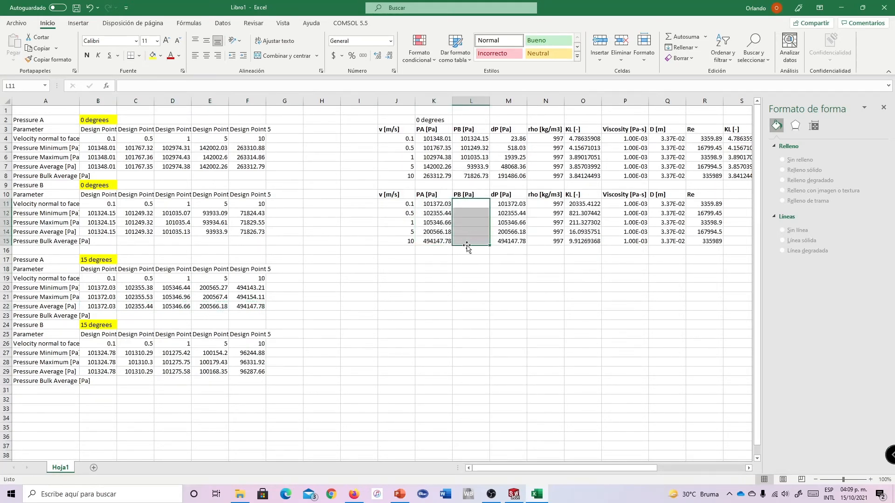
{"action": "left_click_drag", "start_coordinate": [101, 372], "coordinate": [244, 372]}
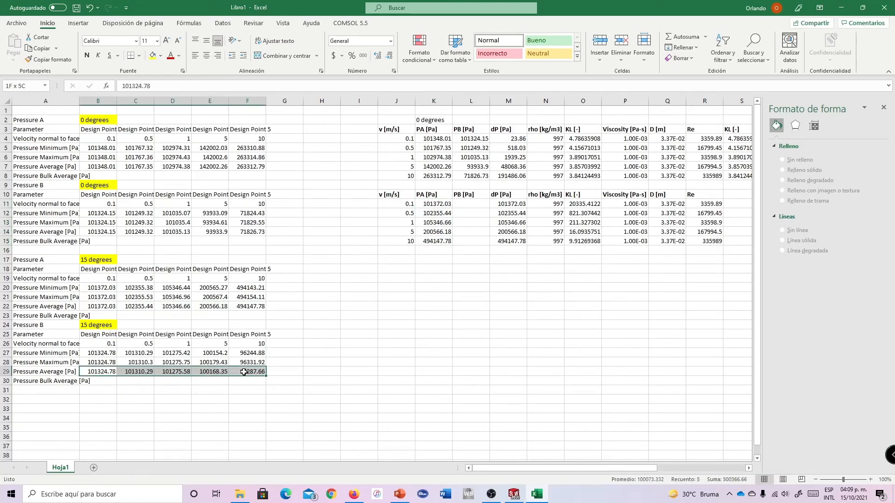
{"action": "key", "text": "ctrl+c"}
{"action": "right_click", "coordinate": [478, 206]}
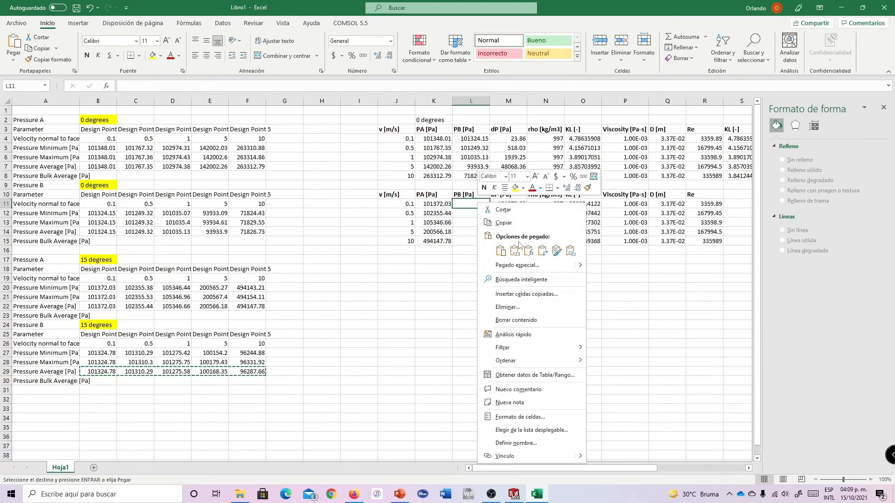
{"action": "left_click", "coordinate": [543, 251]}
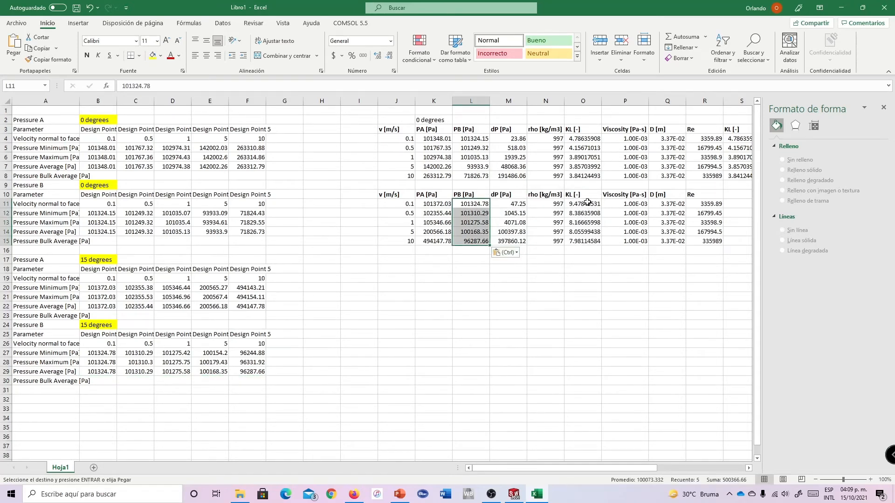
Step: Add a second series to the loss coefficient chart with X values R11:R15 and Y values O11:O15
{"action": "left_click_drag", "start_coordinate": [587, 202], "coordinate": [582, 239]}
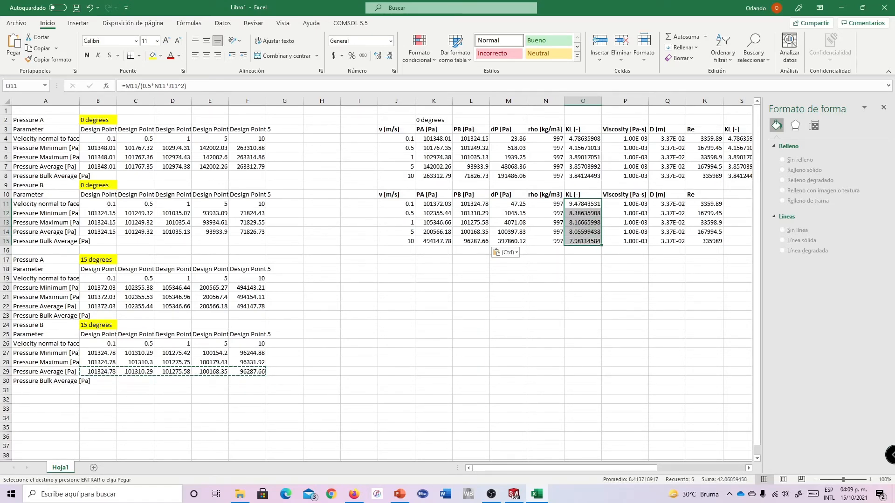
{"action": "left_click_drag", "start_coordinate": [525, 468], "coordinate": [585, 462]}
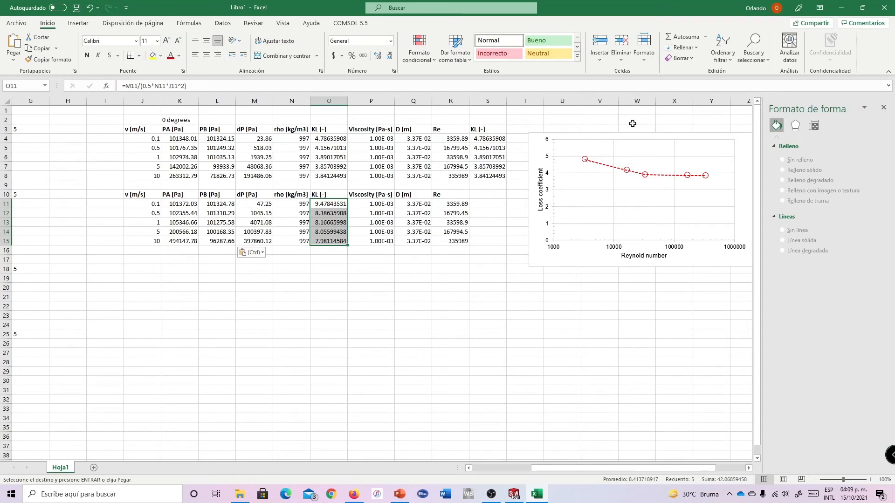
{"action": "right_click", "coordinate": [614, 171]}
{"action": "left_click", "coordinate": [635, 214]}
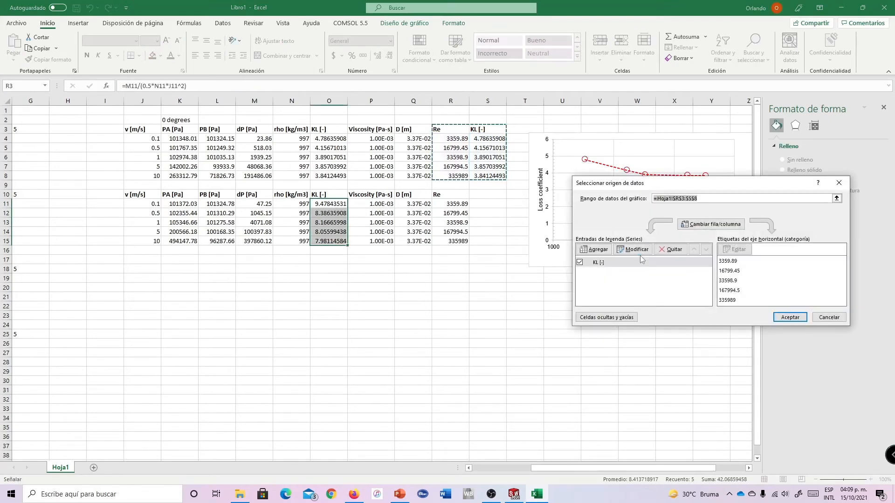
{"action": "left_click_drag", "start_coordinate": [660, 185], "coordinate": [516, 285]}
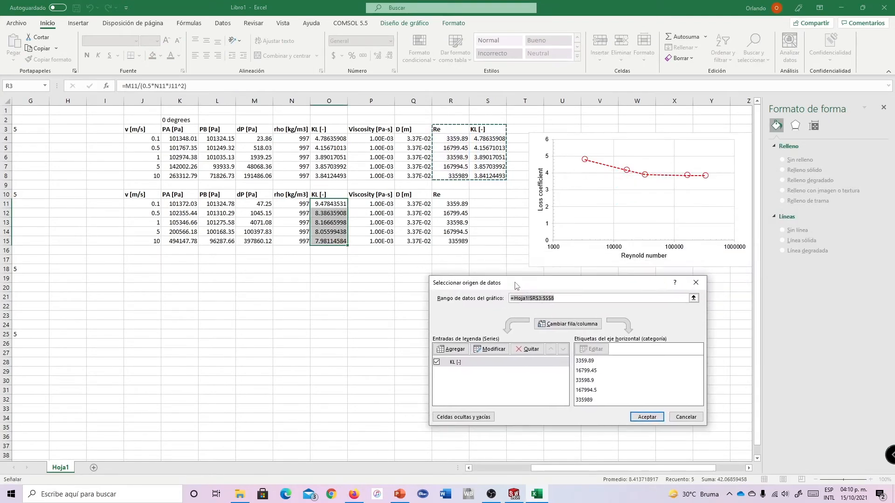
{"action": "left_click", "coordinate": [454, 351]}
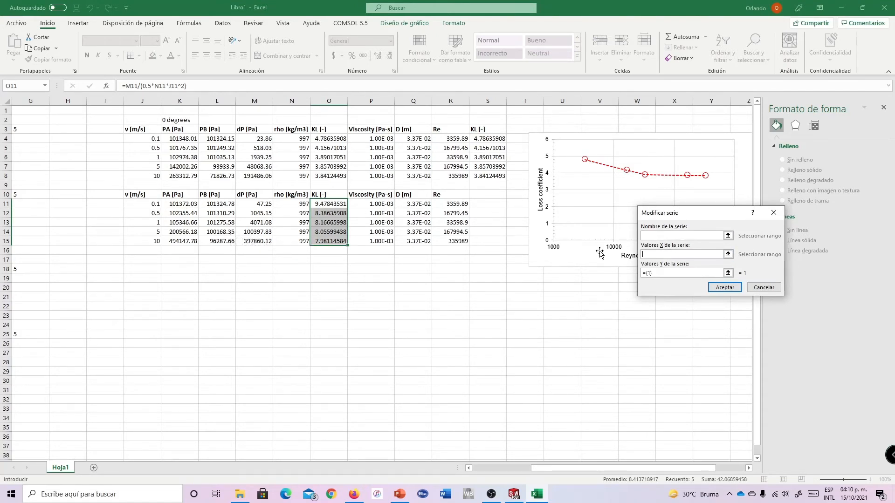
{"action": "left_click_drag", "start_coordinate": [444, 204], "coordinate": [455, 241]}
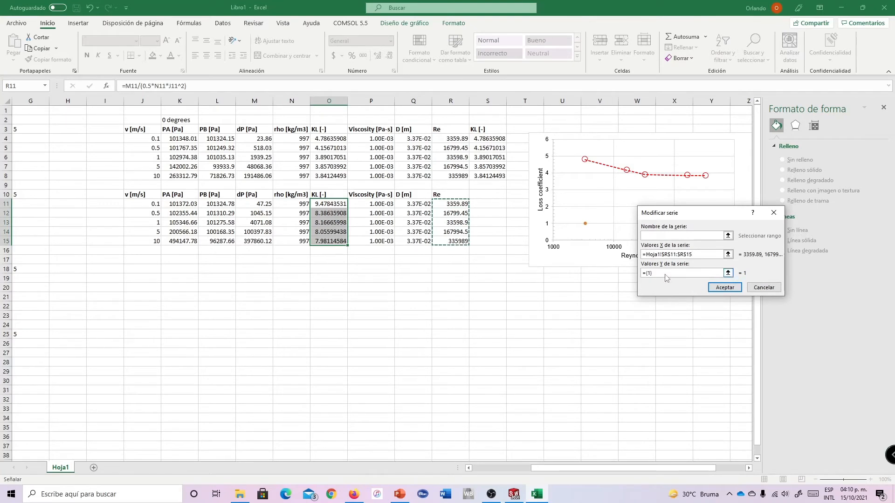
{"action": "key", "text": "BackSpace"}
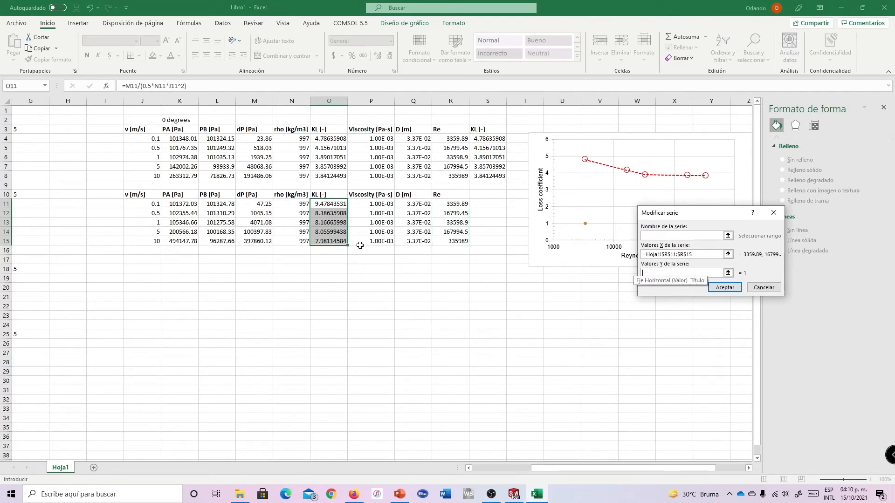
{"action": "left_click_drag", "start_coordinate": [336, 206], "coordinate": [343, 242]}
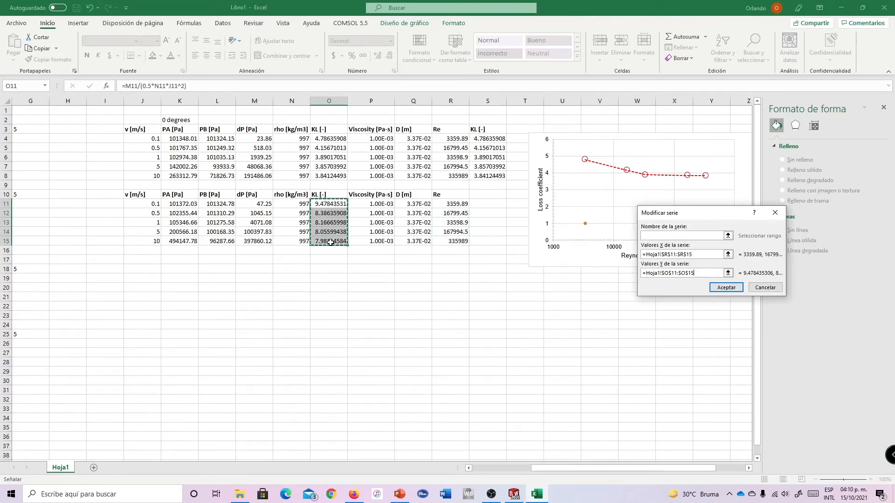
{"action": "left_click", "coordinate": [724, 287]}
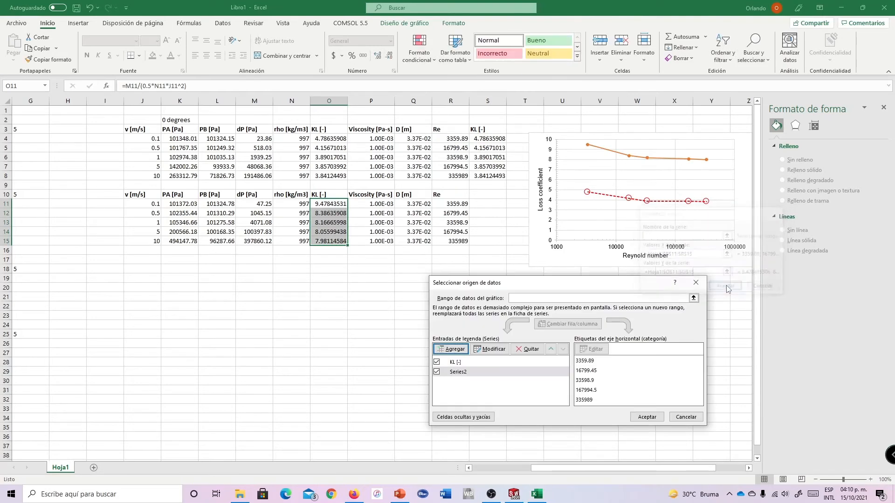
Step: Name the new chart series "15 degrees" and rename the original KL series "0 degrees"
{"action": "left_click", "coordinate": [489, 349]}
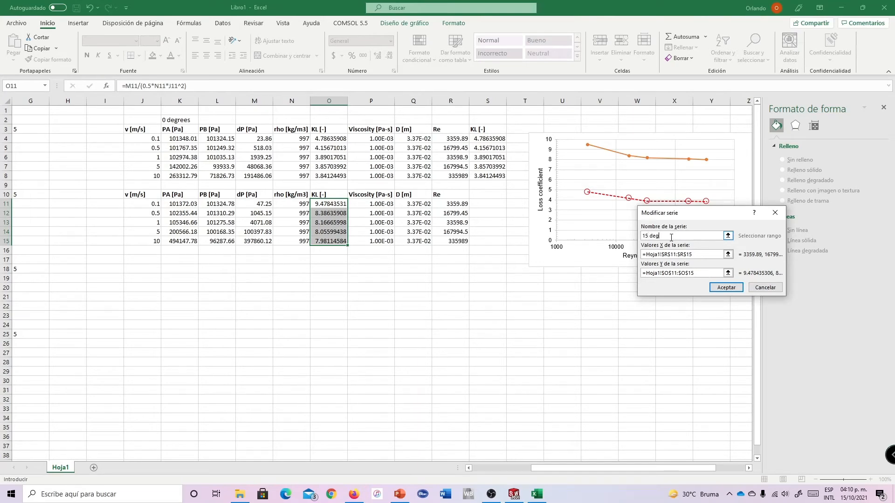
{"action": "type", "text": "15 degrees"}
{"action": "key", "text": "Return"}
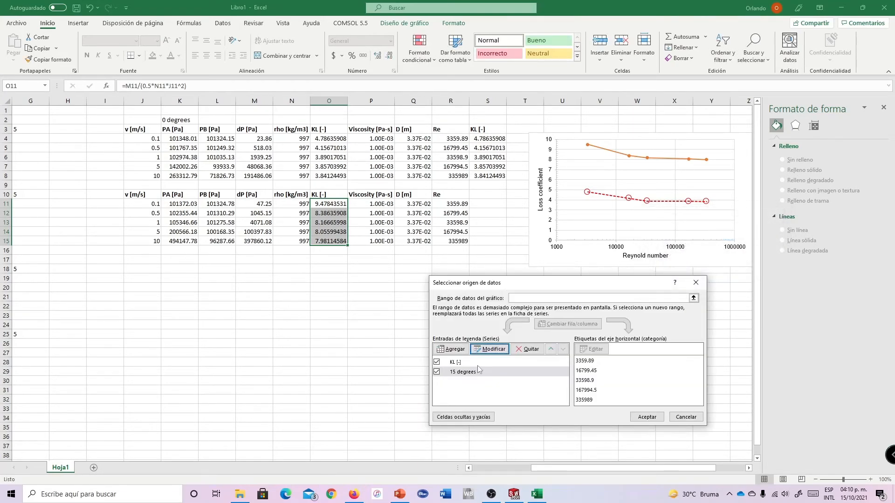
{"action": "left_click", "coordinate": [480, 362]}
{"action": "left_click", "coordinate": [488, 350]}
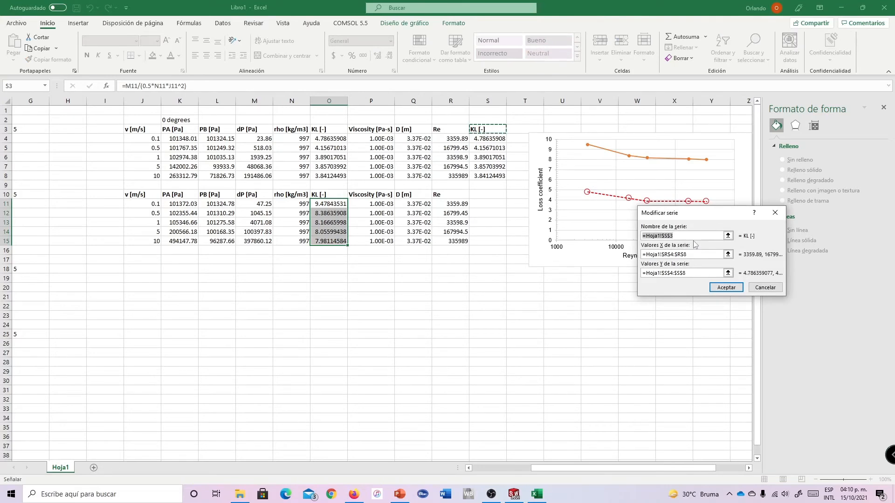
{"action": "type", "text": "0 degrees"}
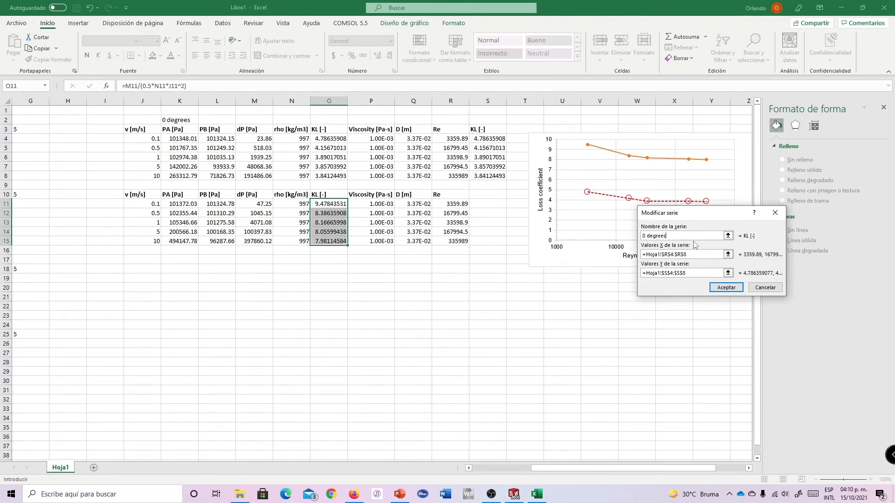
{"action": "key", "text": "Return"}
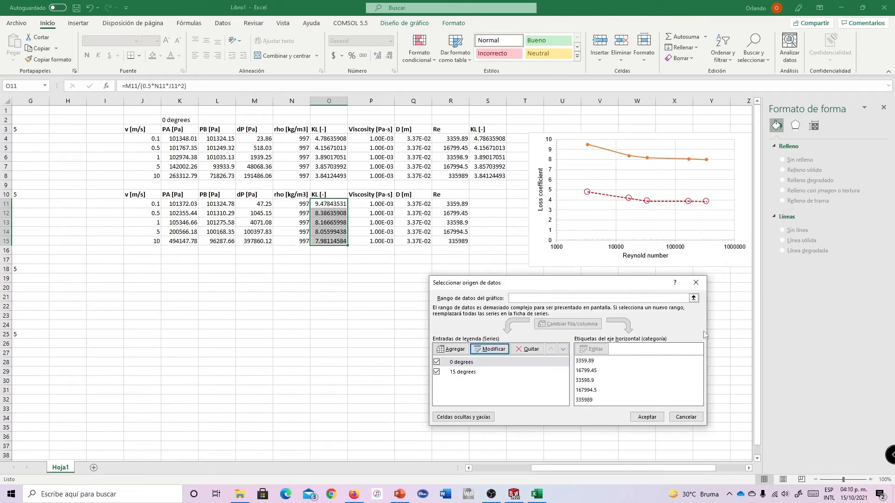
{"action": "left_click", "coordinate": [647, 417]}
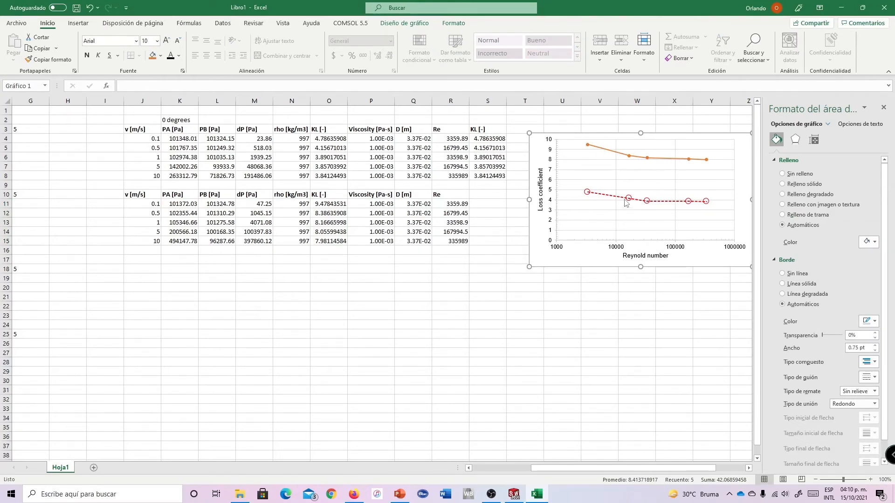
Step: Add a legend on the right of the chart, close the format pane and move the chart slightly down
{"action": "scroll", "coordinate": [690, 203], "scroll_direction": "down", "scroll_amount": 1}
{"action": "scroll", "coordinate": [691, 202], "scroll_direction": "up", "scroll_amount": 1}
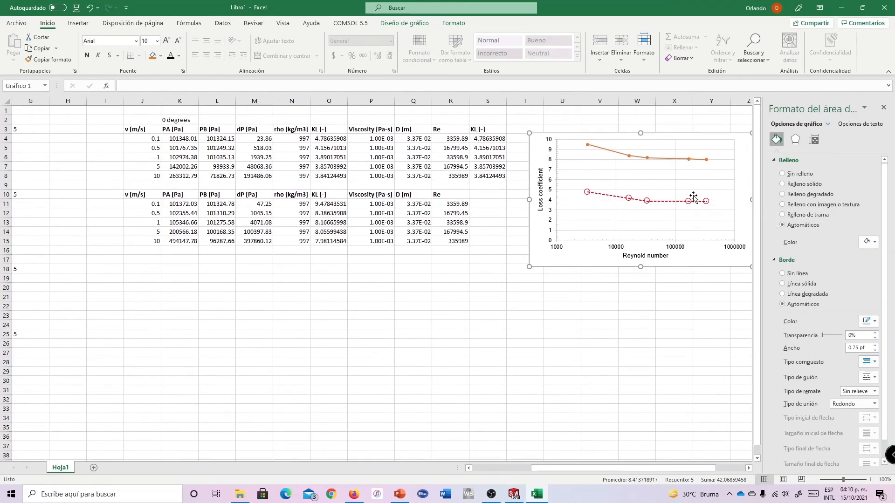
{"action": "left_click", "coordinate": [460, 22]}
{"action": "left_click", "coordinate": [405, 23]}
{"action": "left_click", "coordinate": [34, 53]}
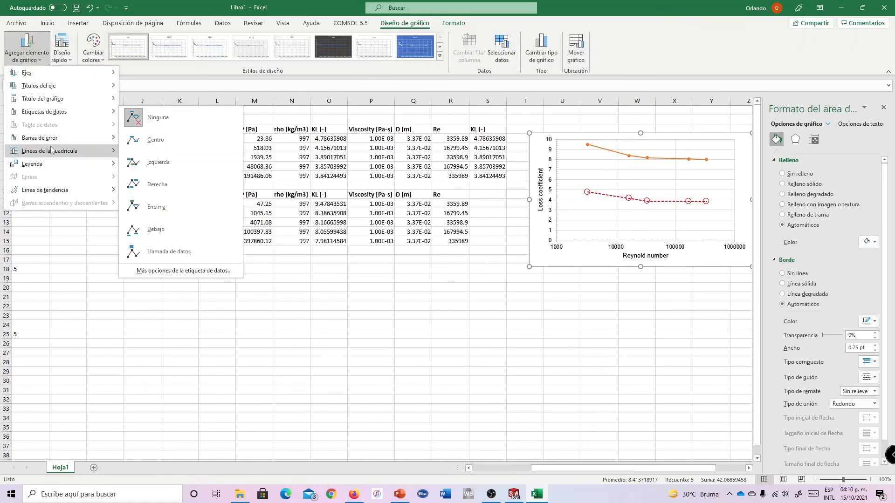
{"action": "mouse_move", "coordinate": [51, 164]}
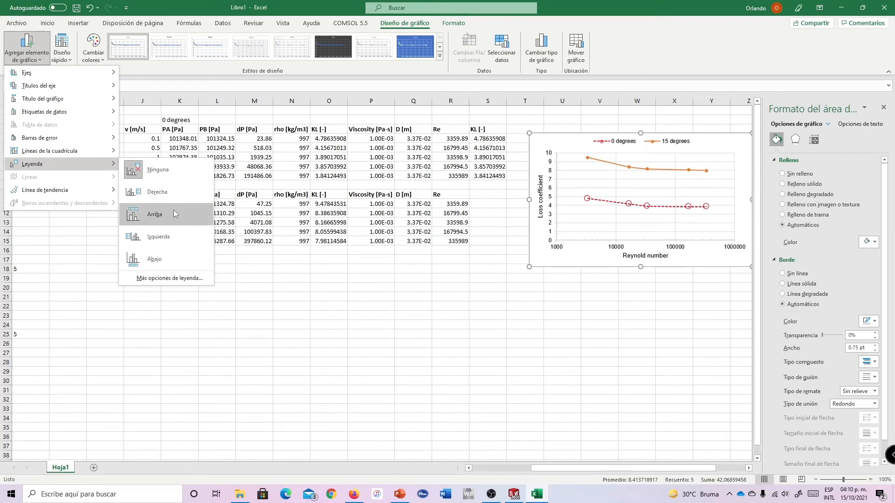
{"action": "left_click", "coordinate": [164, 196]}
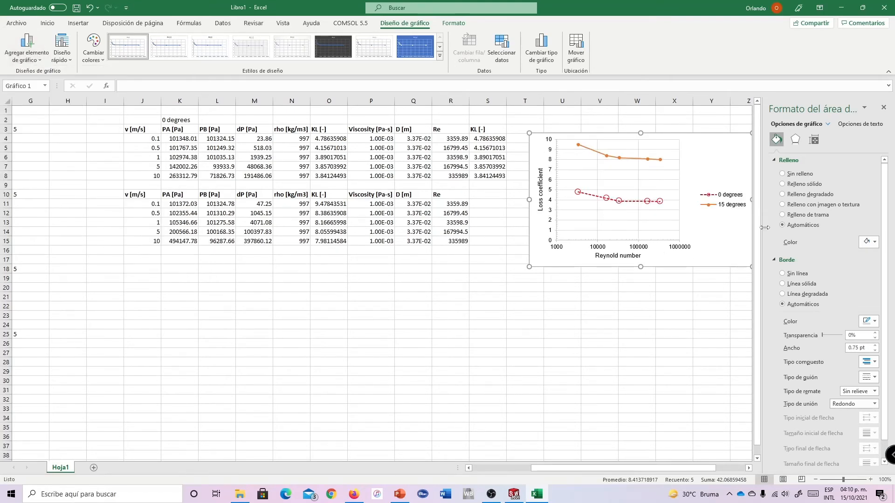
{"action": "left_click", "coordinate": [884, 108]}
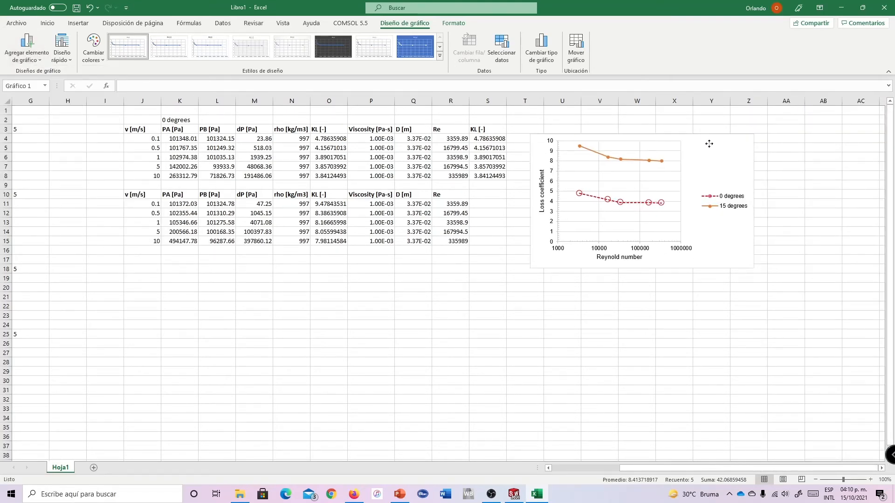
{"action": "mouse_move", "coordinate": [705, 134]}
{"action": "left_mouse_down"}
{"action": "mouse_move", "coordinate": [712, 156]}
{"action": "mouse_move", "coordinate": [691, 138]}
{"action": "mouse_move", "coordinate": [703, 144]}
{"action": "left_mouse_up"}
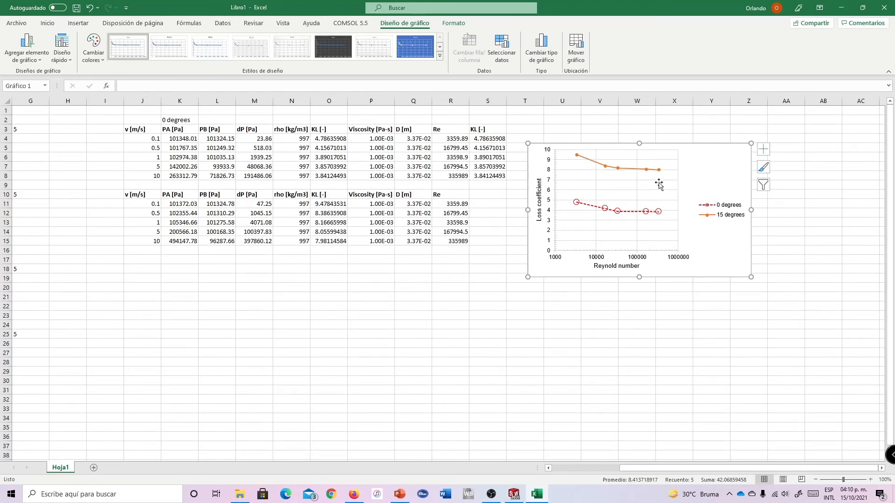
Step: Switch to SOLIDWORKS and rename the flow project "0 degrees(1)" as "15 degrees"
{"action": "left_click", "coordinate": [516, 498]}
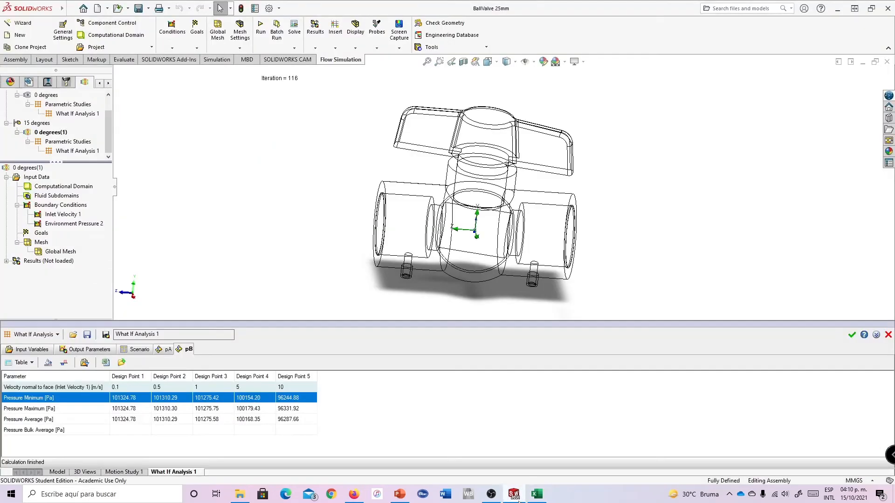
{"action": "right_click", "coordinate": [48, 134]}
{"action": "left_click", "coordinate": [48, 134]}
{"action": "type", "text": "15 degrees"}
{"action": "key", "text": "Return"}
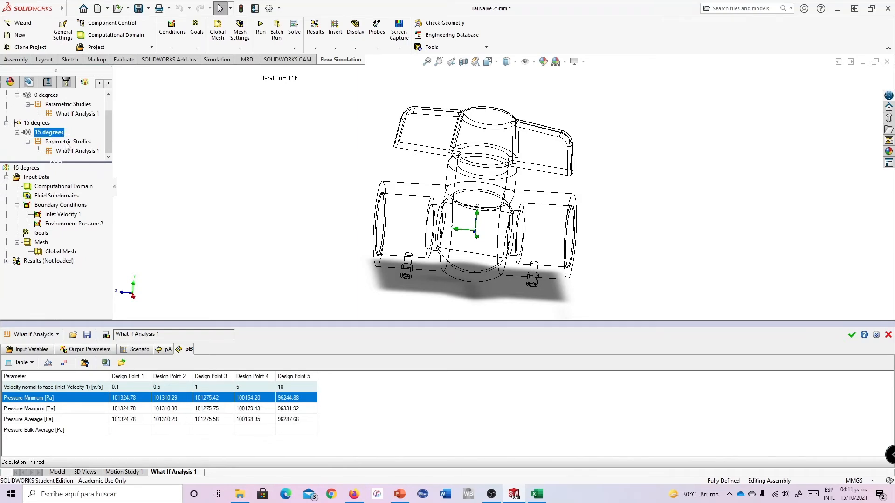
Step: Clone the 15 degrees flow project as "30 degrees" onto the existing 30 degrees configuration, without copying results
{"action": "right_click", "coordinate": [52, 135]}
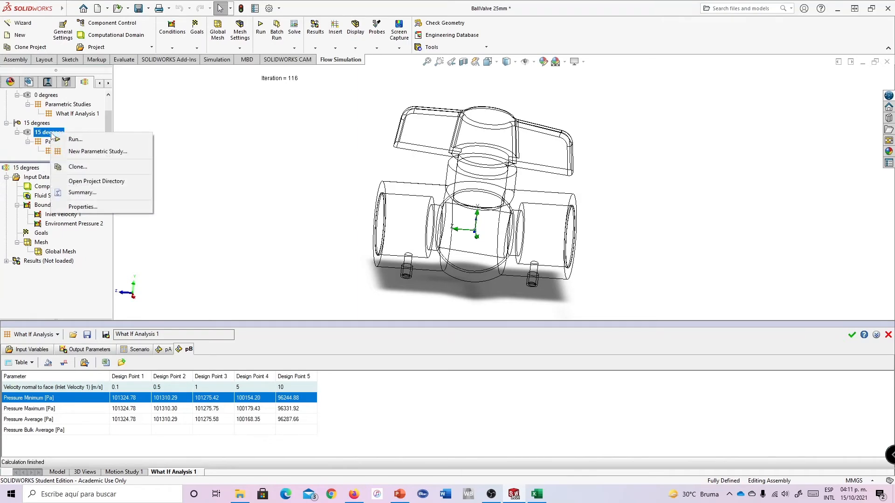
{"action": "left_click", "coordinate": [85, 166]}
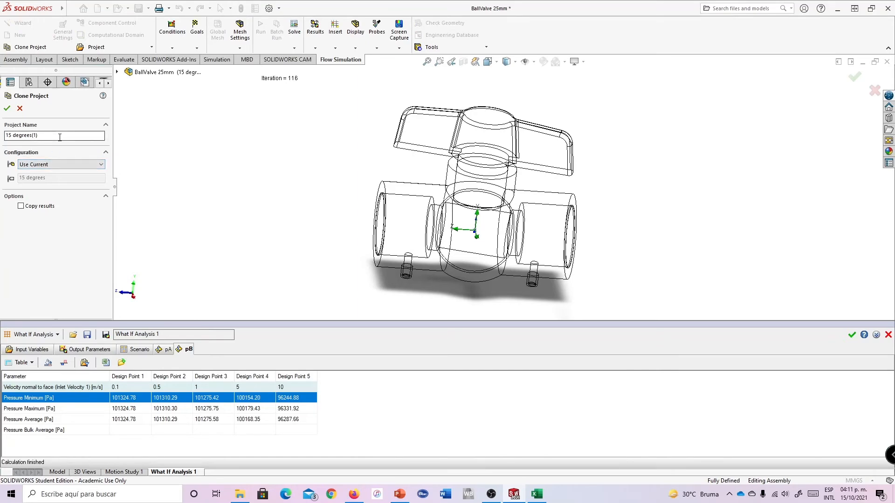
{"action": "left_click_drag", "start_coordinate": [60, 136], "coordinate": [5, 136]}
{"action": "type", "text": "30"}
{"action": "left_click", "coordinate": [77, 166]}
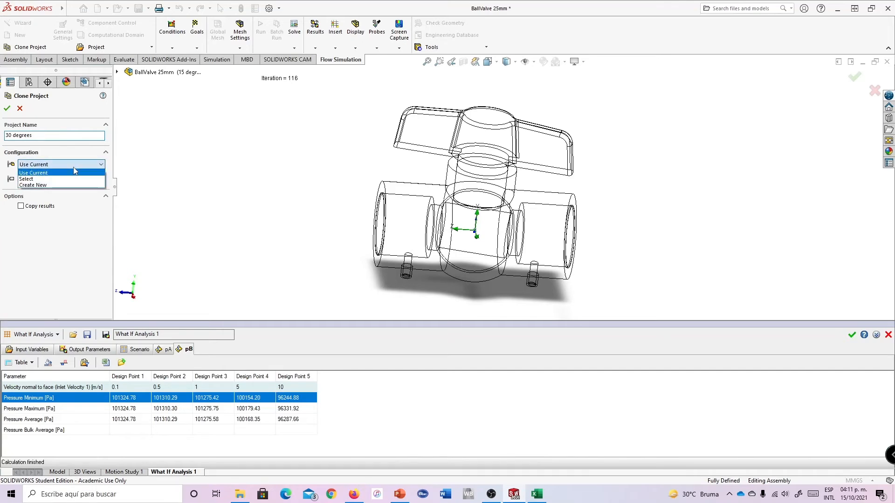
{"action": "left_click", "coordinate": [45, 181]}
{"action": "left_click", "coordinate": [22, 202]}
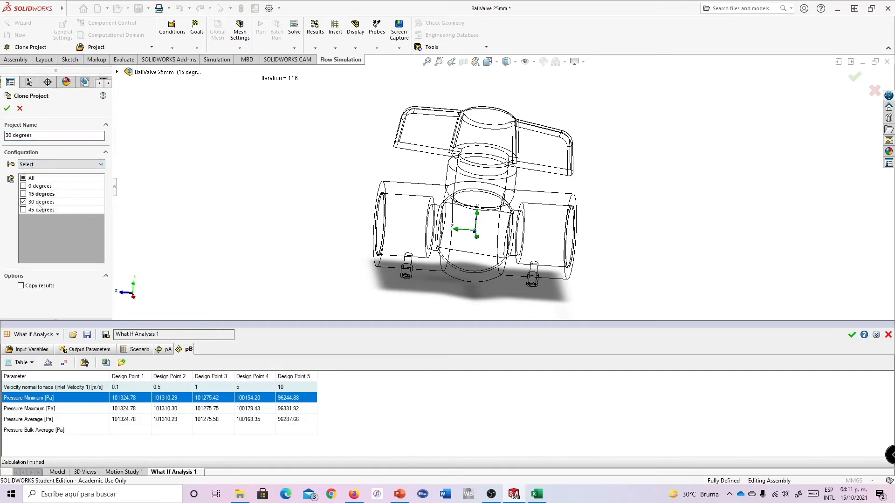
{"action": "left_click", "coordinate": [7, 109]}
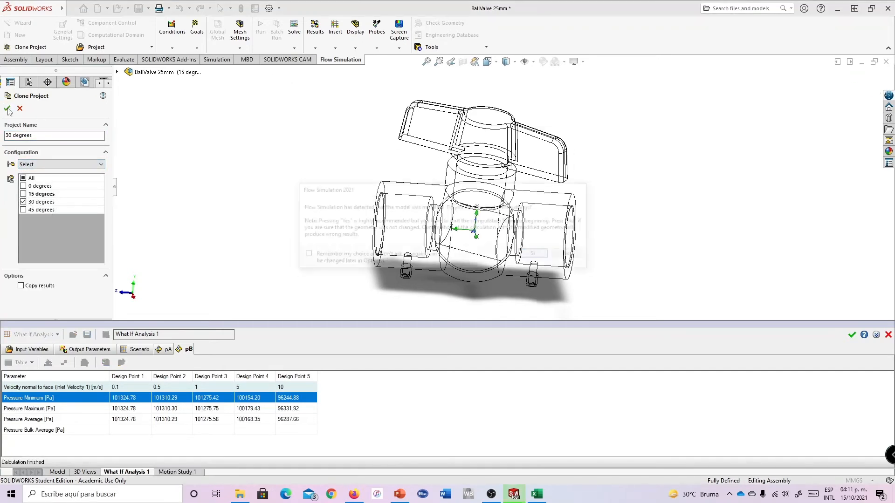
{"action": "left_click", "coordinate": [550, 256]}
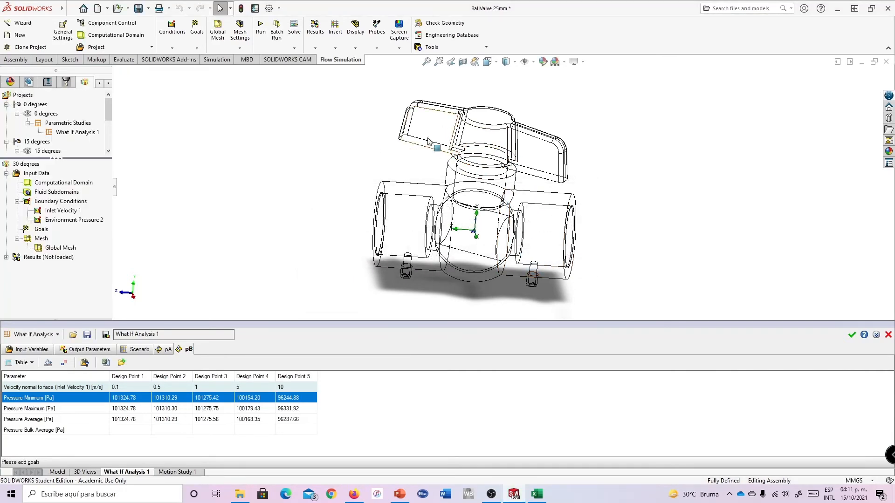
Step: Close the 15 degrees parametric study and open What If Analysis 1 of the 30 degrees project
{"action": "mouse_move", "coordinate": [595, 158]}
{"action": "middle_mouse_down"}
{"action": "mouse_move", "coordinate": [591, 167]}
{"action": "mouse_move", "coordinate": [586, 142]}
{"action": "mouse_move", "coordinate": [597, 145]}
{"action": "mouse_move", "coordinate": [599, 167]}
{"action": "middle_mouse_up"}
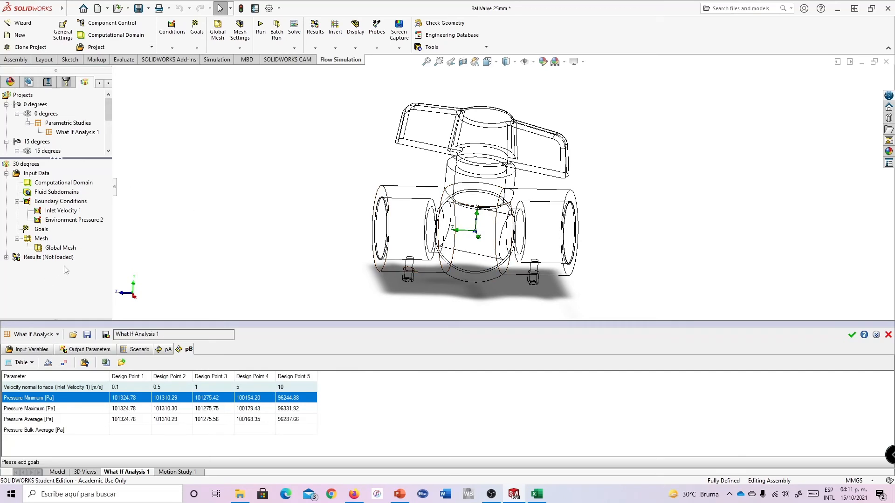
{"action": "left_click", "coordinate": [851, 334]}
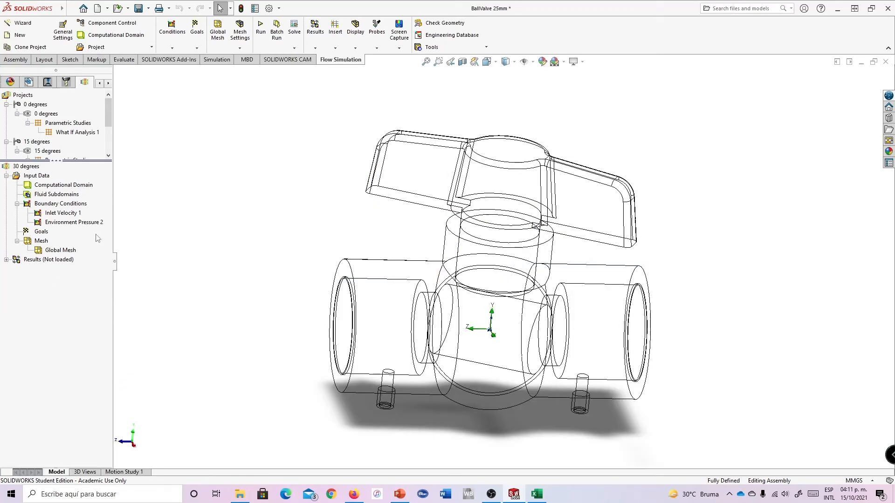
{"action": "scroll", "coordinate": [93, 135], "scroll_direction": "down", "scroll_amount": 2}
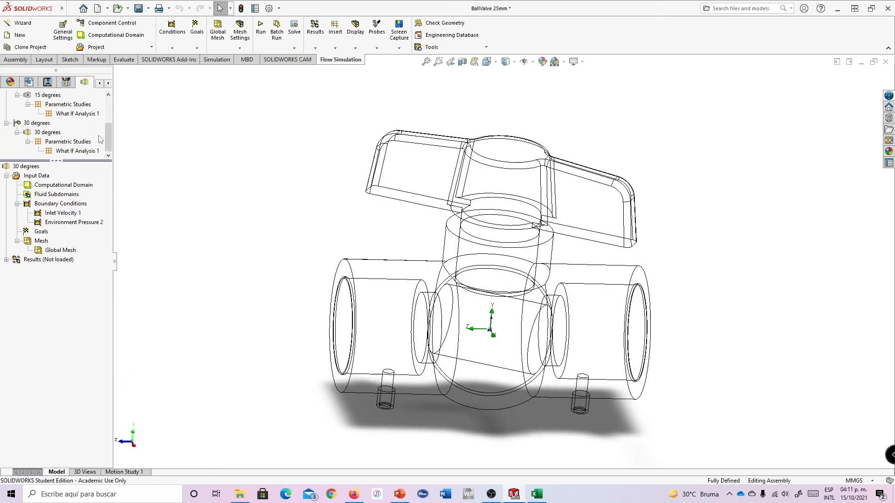
{"action": "left_click", "coordinate": [64, 152]}
{"action": "double_click", "coordinate": [52, 153]}
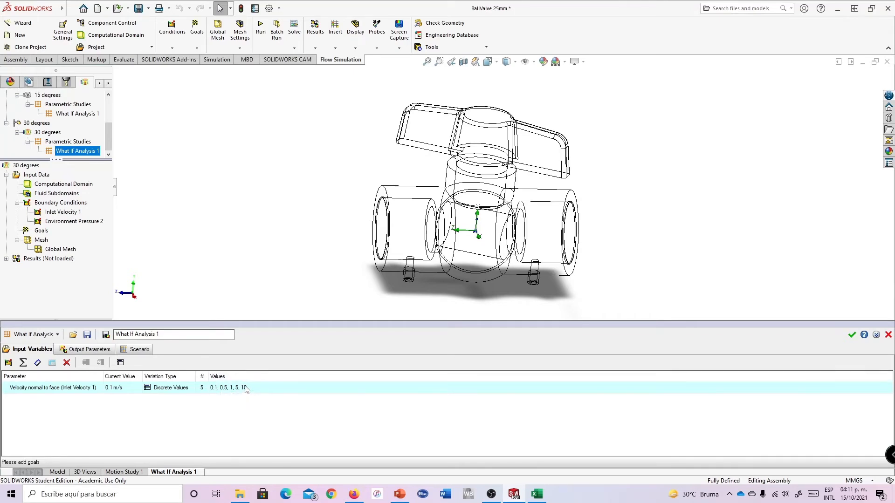
Step: Add the surface parameter results pA and pB as output parameters of the 30 degrees What If Analysis 1
{"action": "left_click", "coordinate": [87, 349]}
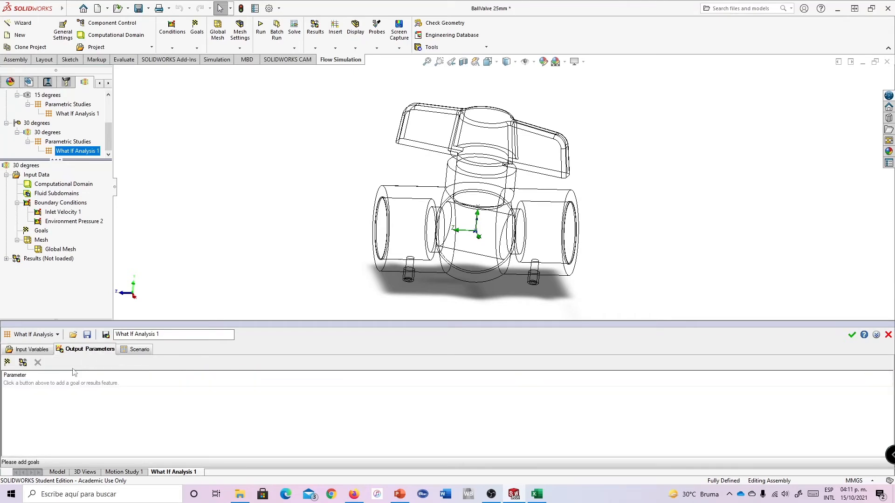
{"action": "left_click", "coordinate": [23, 362]}
{"action": "left_click", "coordinate": [758, 396]}
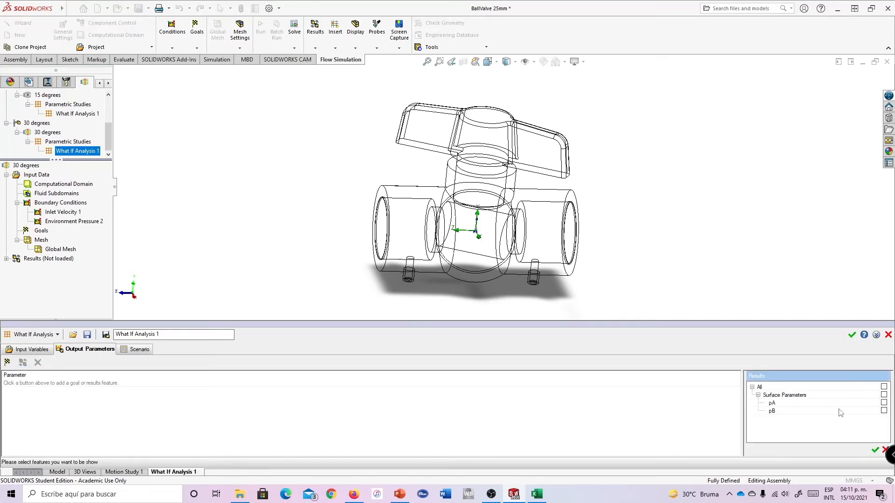
{"action": "left_click", "coordinate": [884, 403]}
{"action": "left_click", "coordinate": [884, 411]}
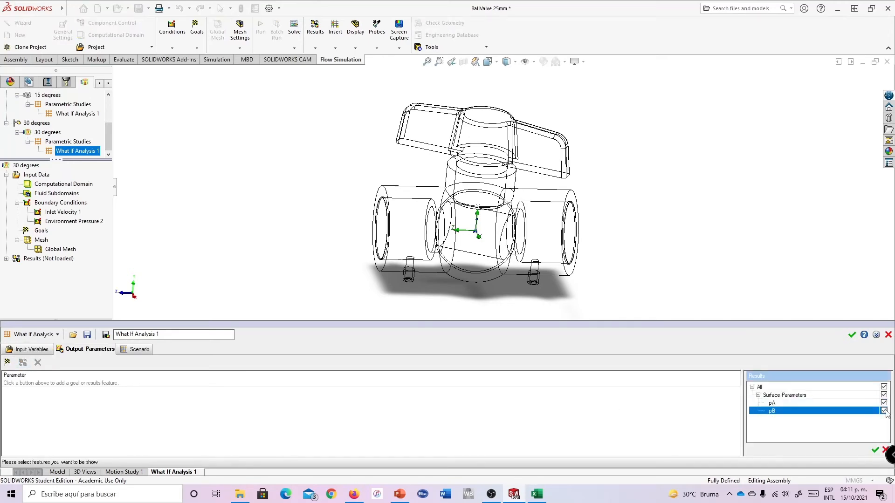
{"action": "left_click", "coordinate": [874, 451]}
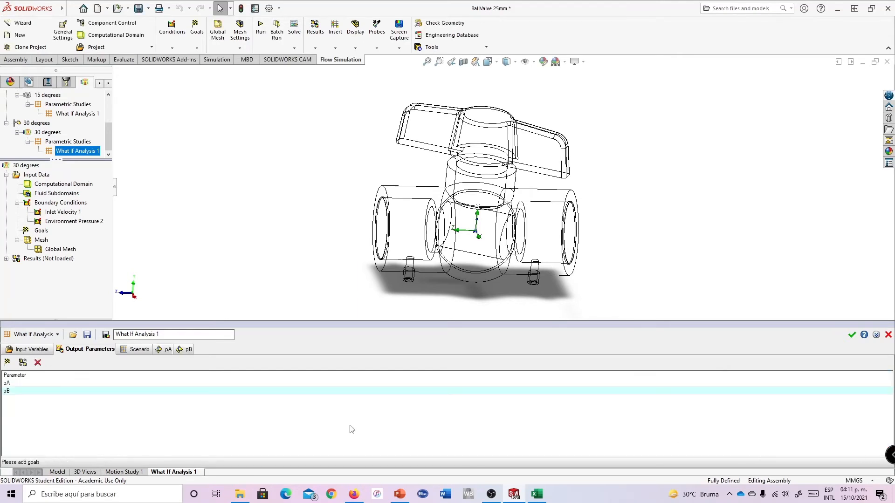
Step: Reset all design points in the 30 degrees scenario to not calculated and run the parametric study
{"action": "left_click", "coordinate": [143, 352]}
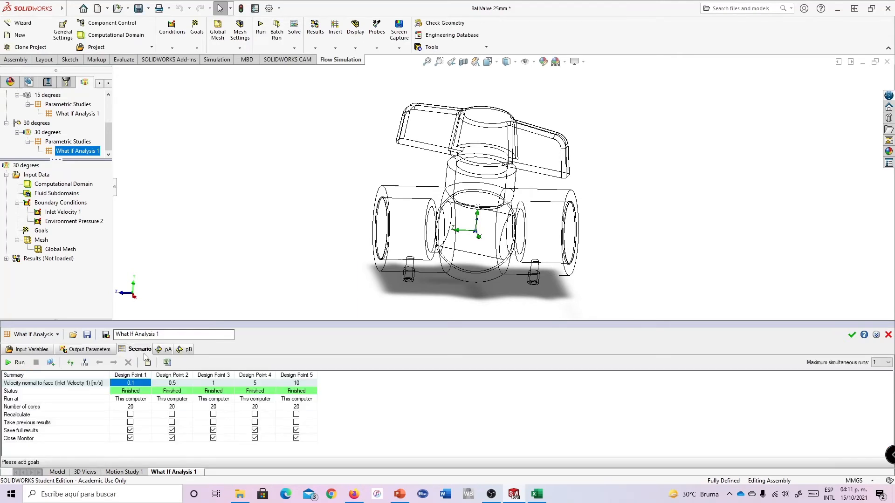
{"action": "left_click", "coordinate": [71, 364]}
{"action": "left_click", "coordinate": [445, 280]}
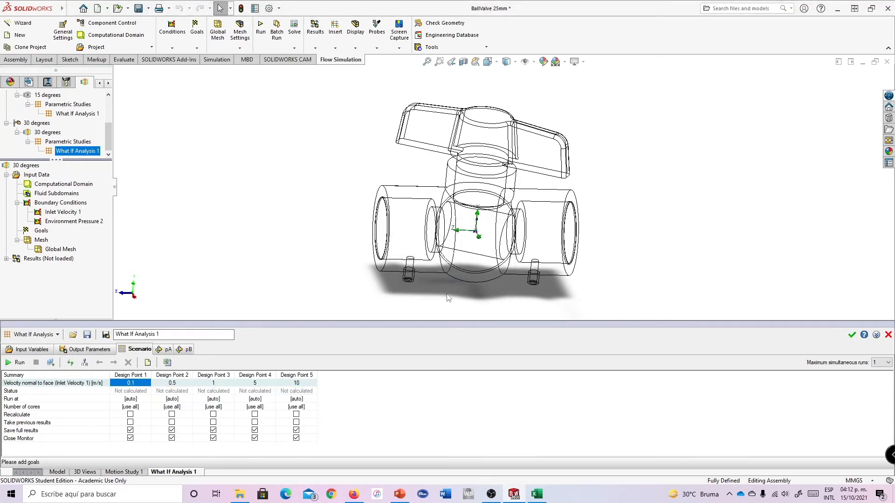
{"action": "left_click", "coordinate": [18, 364]}
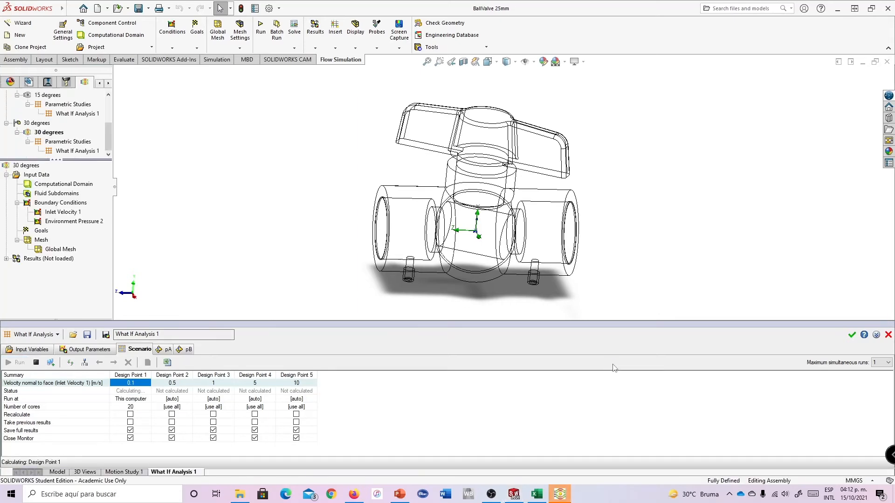
{"action": "left_click", "coordinate": [569, 496]}
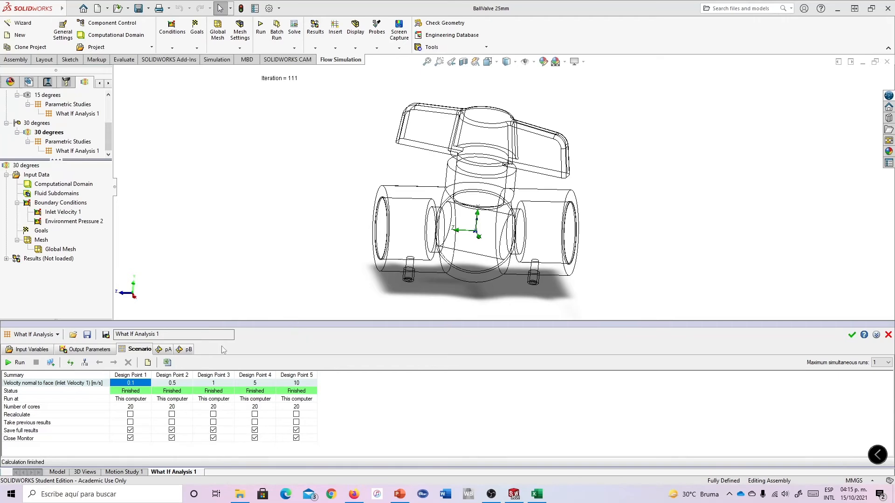
Step: Copy the entire pA results table and paste it into the Excel sheet at A33, below the 15 degrees tables
{"action": "left_click", "coordinate": [167, 349]}
{"action": "right_click", "coordinate": [62, 398]}
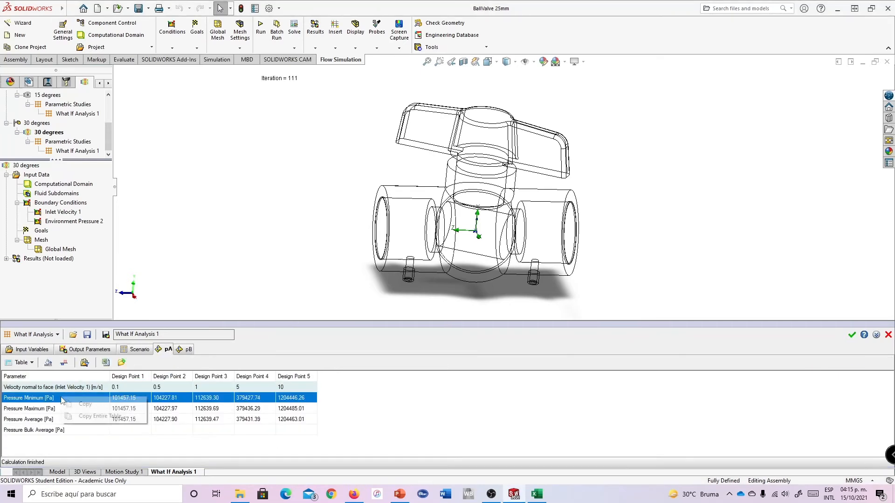
{"action": "left_click", "coordinate": [83, 415]}
{"action": "left_click", "coordinate": [537, 495]}
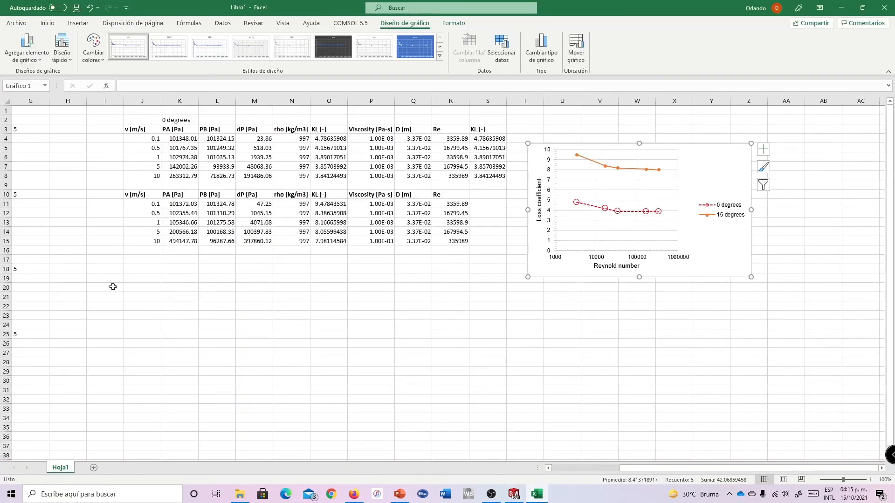
{"action": "scroll", "coordinate": [326, 396], "scroll_direction": "left", "scroll_amount": 2}
{"action": "scroll", "coordinate": [60, 326], "scroll_direction": "down", "scroll_amount": 3}
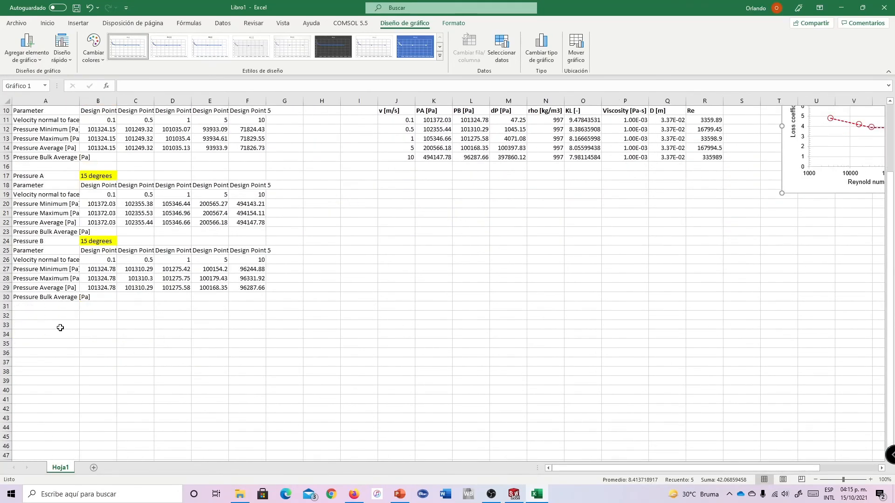
{"action": "right_click", "coordinate": [57, 325]}
{"action": "left_click", "coordinate": [81, 110]}
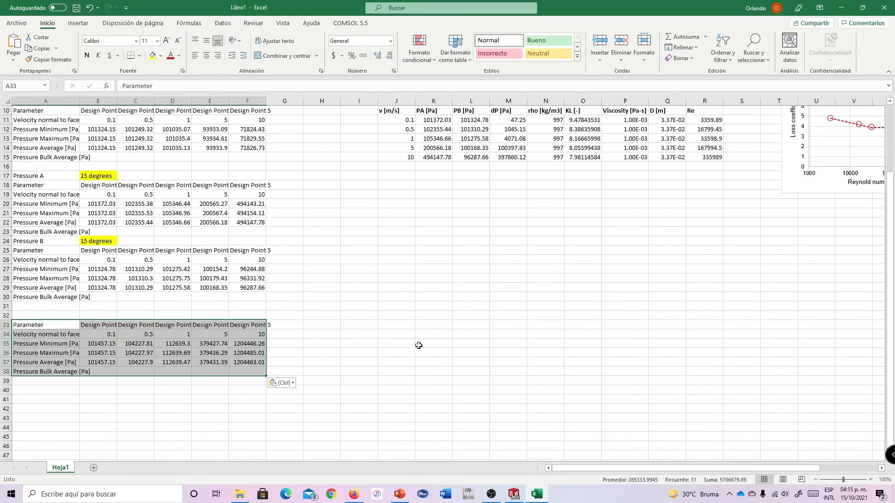
Step: Copy the entire pB results table from SOLIDWORKS and paste it into the Excel sheet at A41
{"action": "left_click", "coordinate": [513, 494]}
{"action": "left_click", "coordinate": [185, 349]}
{"action": "right_click", "coordinate": [55, 413]}
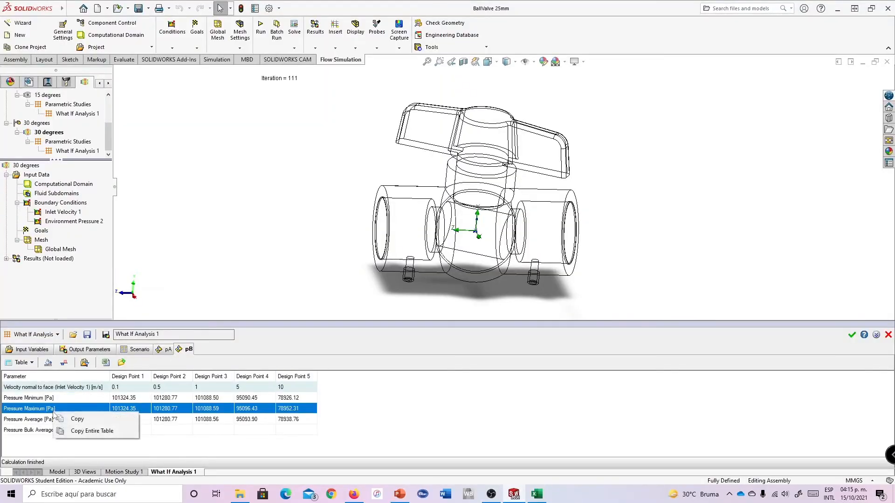
{"action": "left_click", "coordinate": [78, 431]}
{"action": "left_click", "coordinate": [536, 494]}
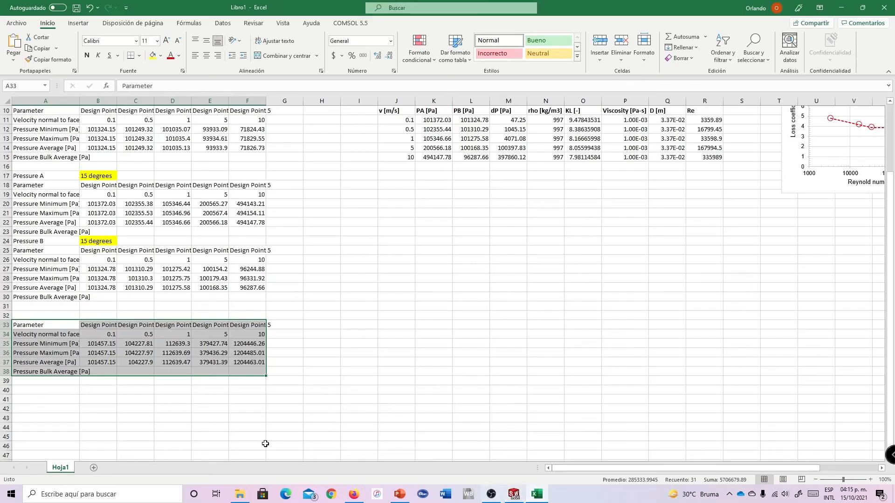
{"action": "right_click", "coordinate": [48, 396]}
{"action": "left_click", "coordinate": [70, 203]}
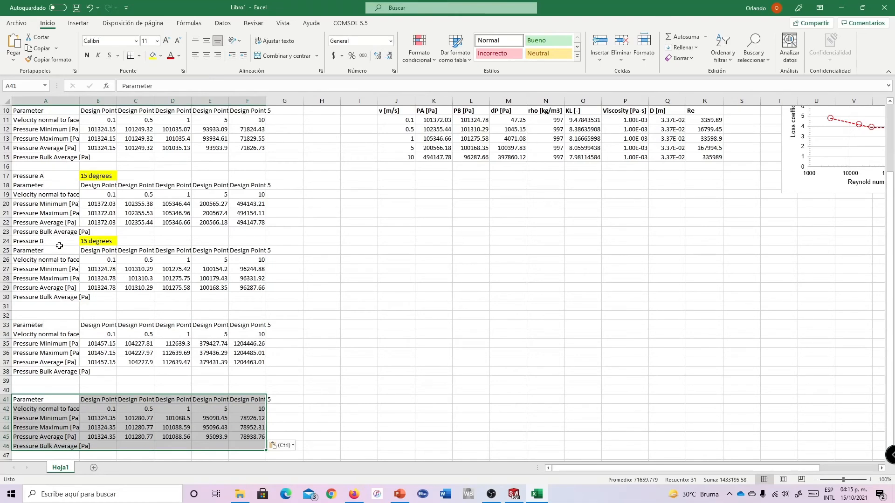
Step: Copy the Pressure A heading from row 17 to row 32 and change its angle label to "30 degrees"
{"action": "left_click_drag", "start_coordinate": [39, 176], "coordinate": [93, 176]}
{"action": "key", "text": "ctrl+c"}
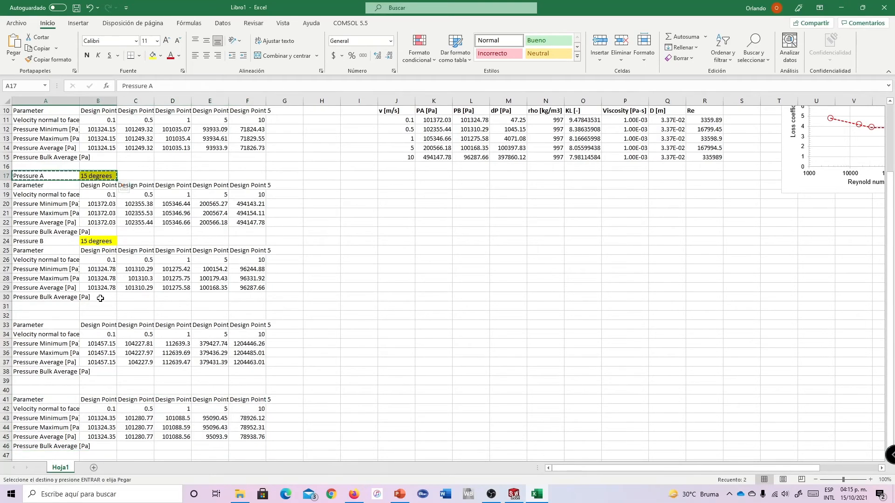
{"action": "left_click", "coordinate": [57, 317]}
{"action": "key", "text": "ctrl+v"}
{"action": "double_click", "coordinate": [94, 316]}
{"action": "left_click_drag", "start_coordinate": [81, 316], "coordinate": [87, 316]}
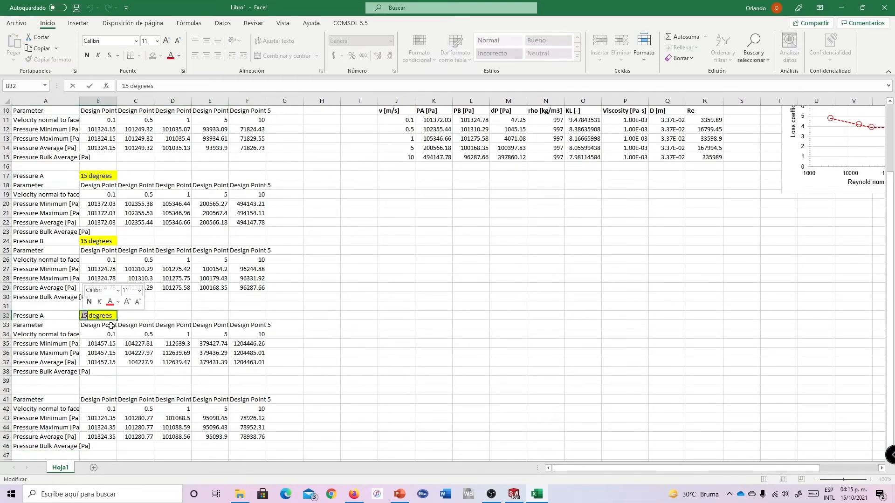
{"action": "type", "text": "30"}
{"action": "key", "text": "Return"}
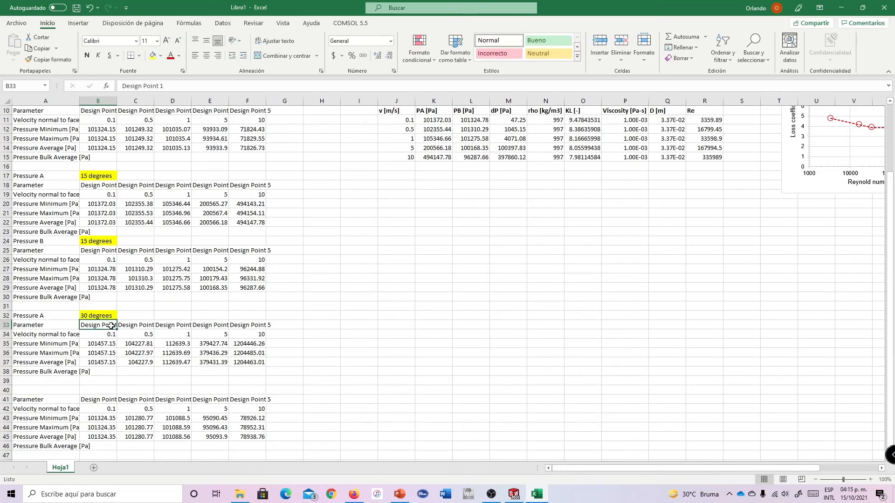
Step: Copy the 30 degrees heading from row 32 to row 40 and rename it "Pressure B"
{"action": "left_click", "coordinate": [59, 393]}
{"action": "left_click", "coordinate": [55, 384]}
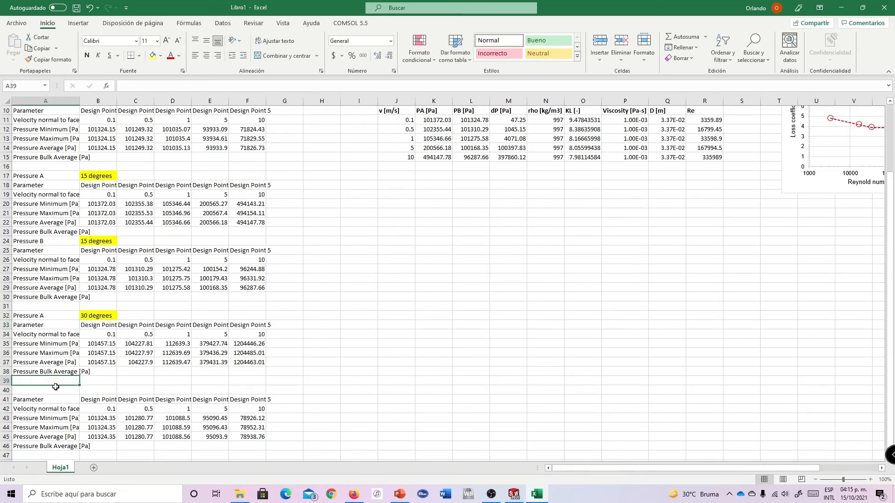
{"action": "left_click_drag", "start_coordinate": [48, 316], "coordinate": [89, 319]}
{"action": "key", "text": "ctrl+c"}
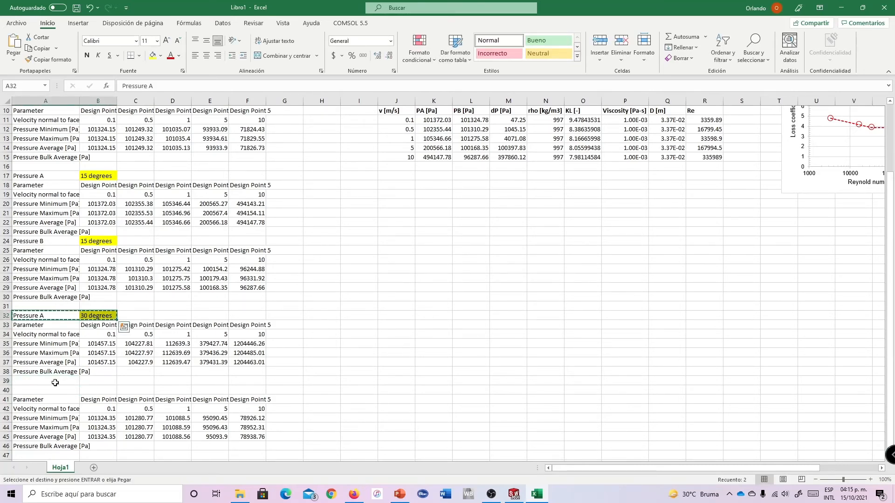
{"action": "left_click", "coordinate": [47, 392]}
{"action": "key", "text": "ctrl+v"}
{"action": "double_click", "coordinate": [55, 394]}
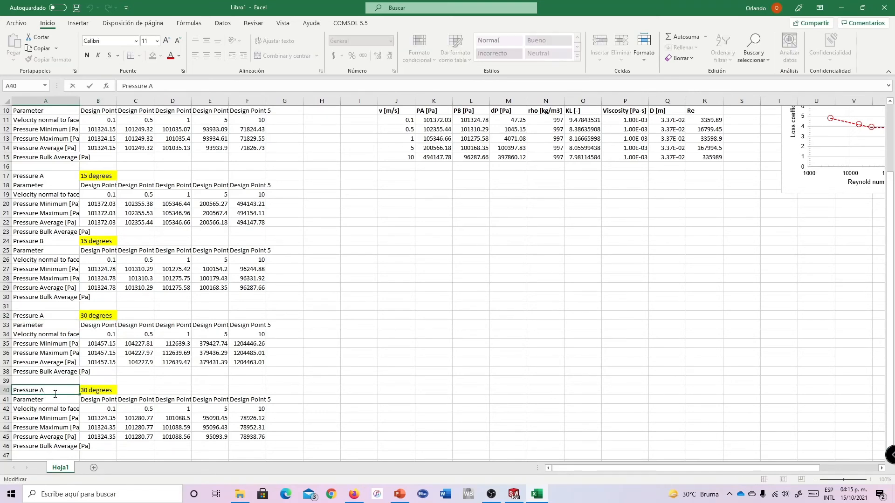
{"action": "key", "text": "BackSpace"}
{"action": "type", "text": "B"}
{"action": "key", "text": "Delete"}
{"action": "key", "text": "Return"}
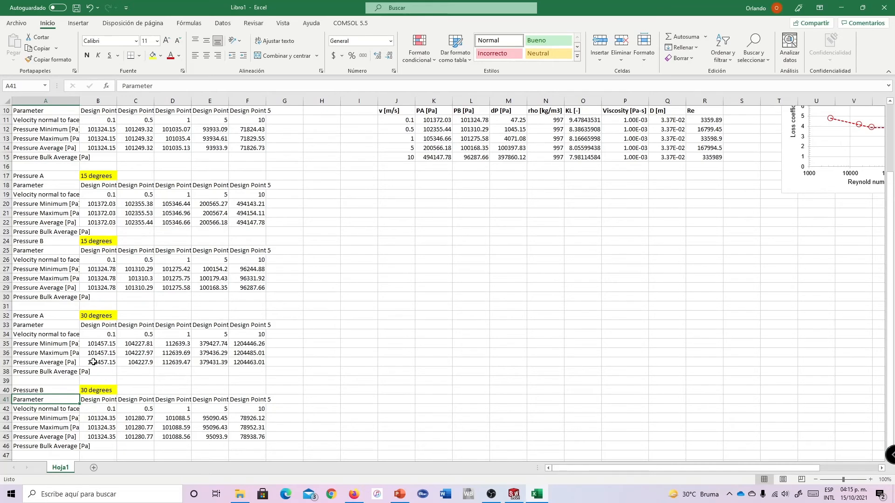
{"action": "left_click_drag", "start_coordinate": [94, 362], "coordinate": [252, 363]}
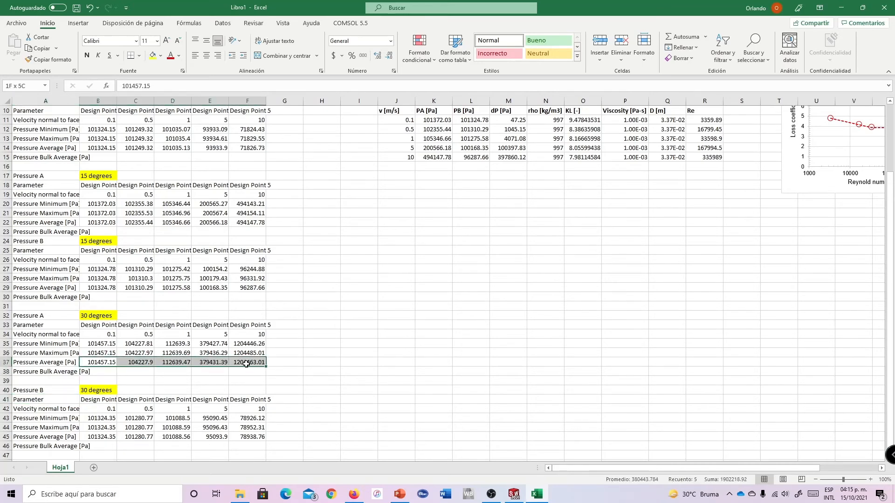
{"action": "right_click", "coordinate": [106, 363]}
{"action": "left_click", "coordinate": [130, 124]}
Step: Copy the "0 degrees" label from K2 to K9 above the second loss coefficient table and change it to "15 degrees"
{"action": "scroll", "coordinate": [459, 262], "scroll_direction": "up", "scroll_amount": 3}
{"action": "scroll", "coordinate": [459, 262], "scroll_direction": "up", "scroll_amount": 1}
{"action": "left_click", "coordinate": [434, 120]}
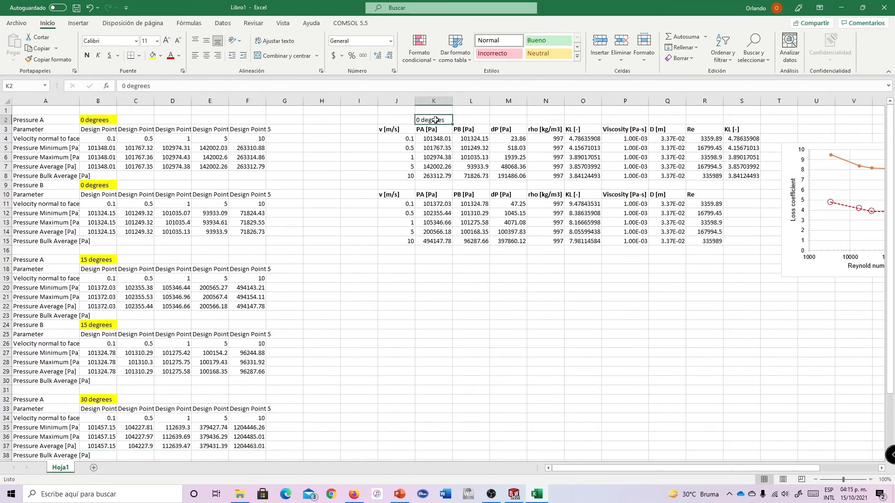
{"action": "key", "text": "ctrl+c"}
{"action": "left_click", "coordinate": [429, 186]}
{"action": "key", "text": "ctrl+v"}
{"action": "double_click", "coordinate": [430, 185]}
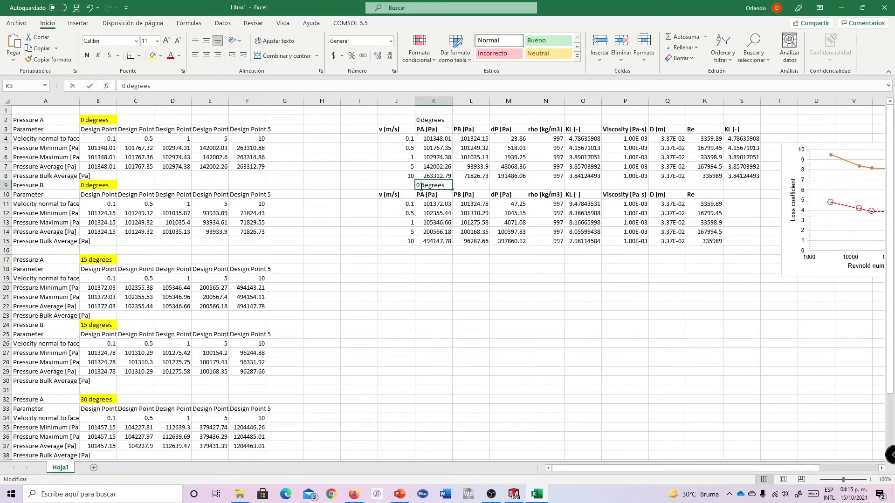
{"action": "key", "text": "BackSpace"}
{"action": "type", "text": "15"}
{"action": "key", "text": "Return"}
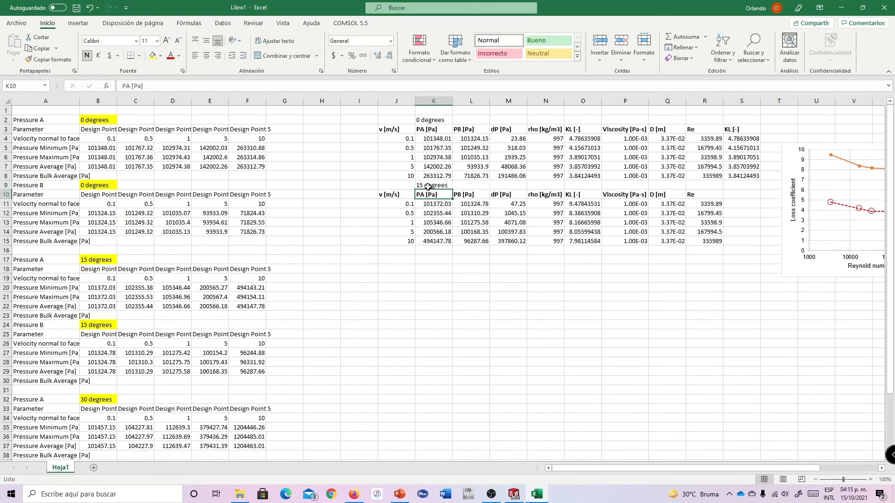
{"action": "left_click", "coordinate": [438, 185]}
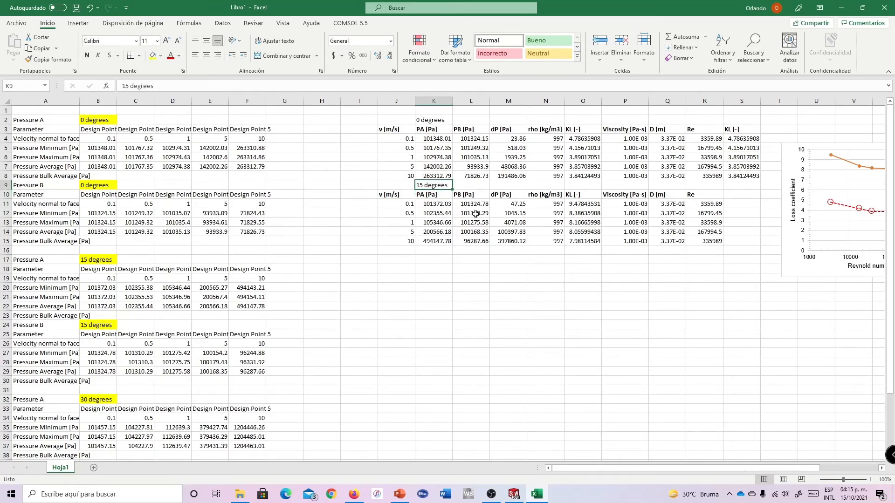
Step: Switch to SOLIDWORKS and clone the 30 degrees flow project as "45 degrees" onto the existing 45 degrees configuration, without copying results
{"action": "left_click", "coordinate": [514, 495]}
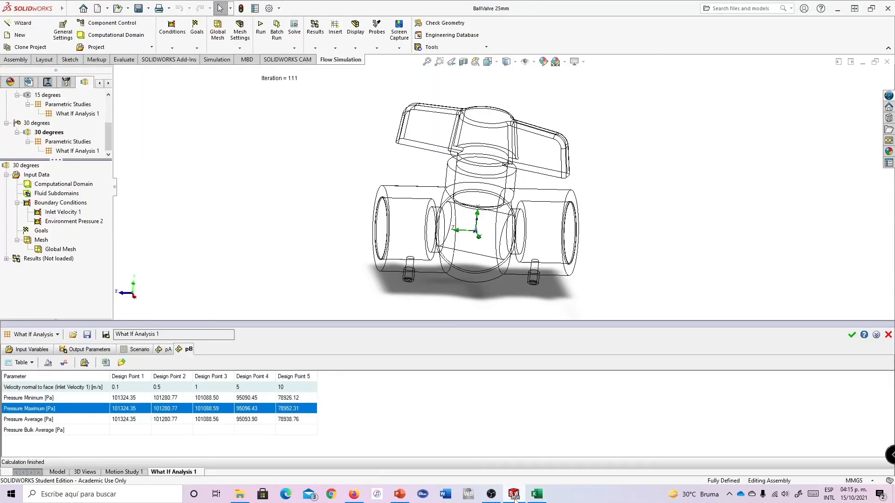
{"action": "right_click", "coordinate": [56, 134]}
{"action": "left_click", "coordinate": [70, 165]}
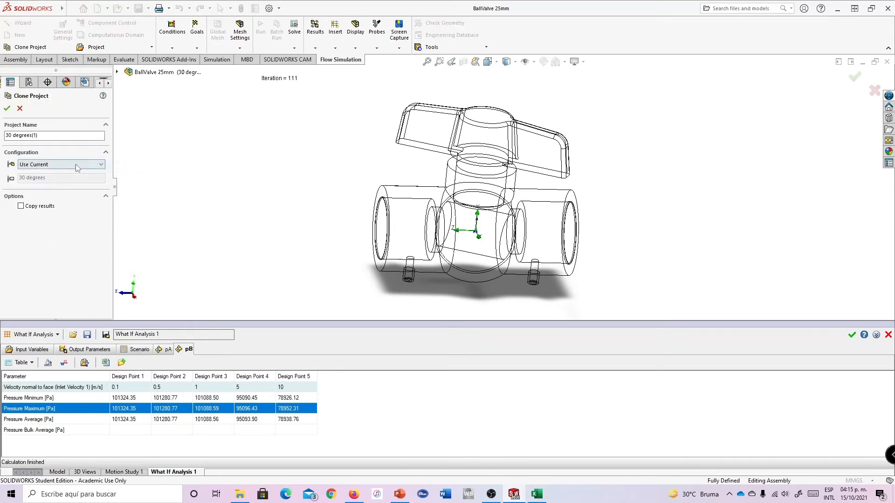
{"action": "triple_click", "coordinate": [37, 135]}
{"action": "type", "text": "45"}
{"action": "left_click", "coordinate": [57, 167]}
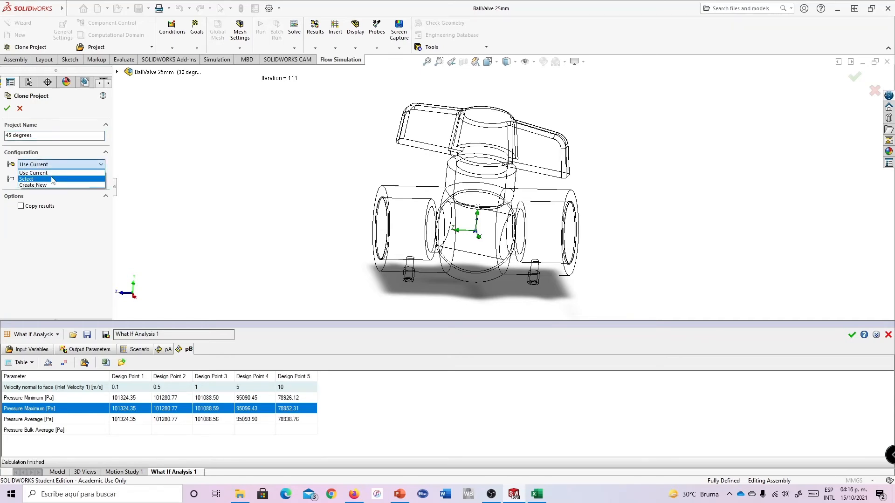
{"action": "left_click", "coordinate": [53, 178]}
{"action": "left_click", "coordinate": [23, 210]}
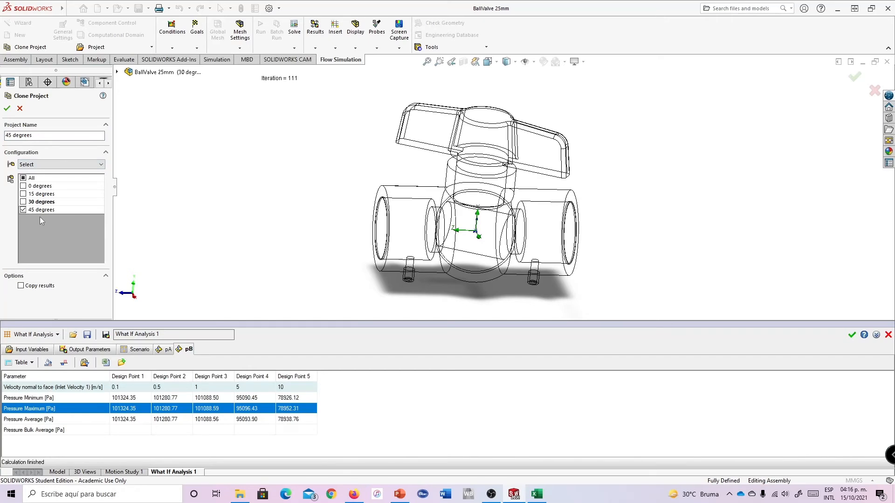
{"action": "left_click", "coordinate": [7, 108]}
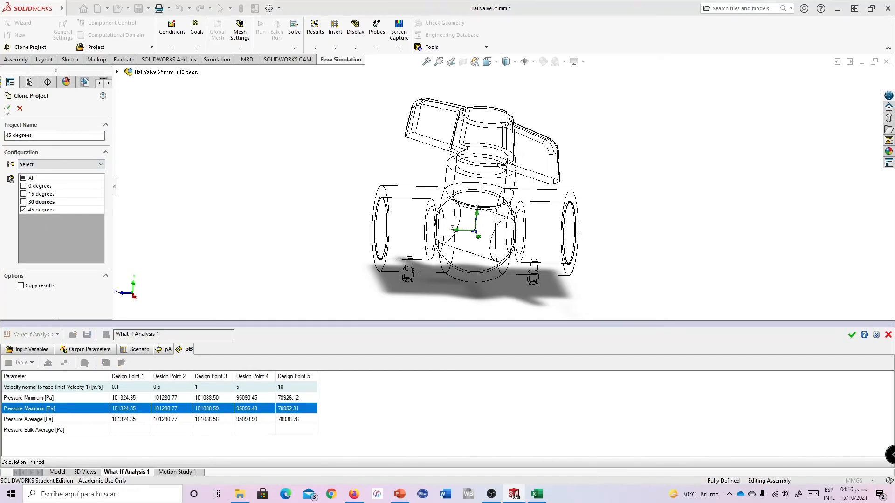
{"action": "left_click", "coordinate": [536, 255]}
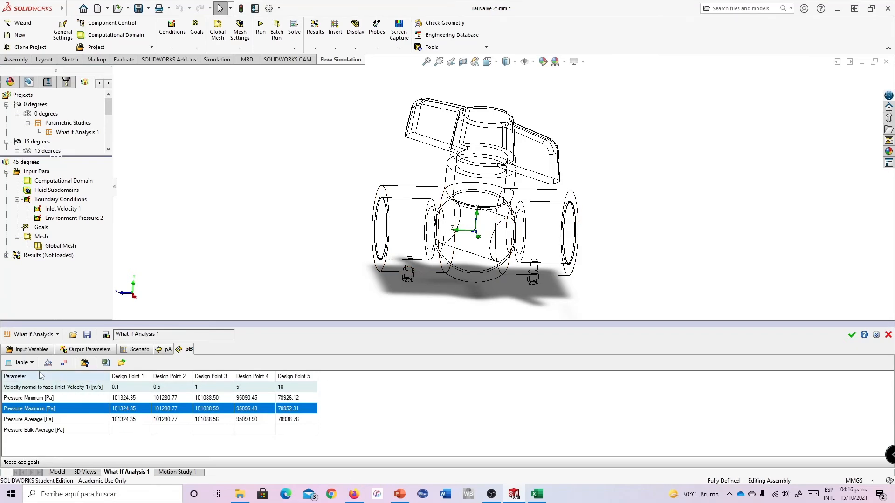
Step: Close the 30 degrees parametric study and open What If Analysis 1 of the 45 degrees project
{"action": "left_click", "coordinate": [852, 334]}
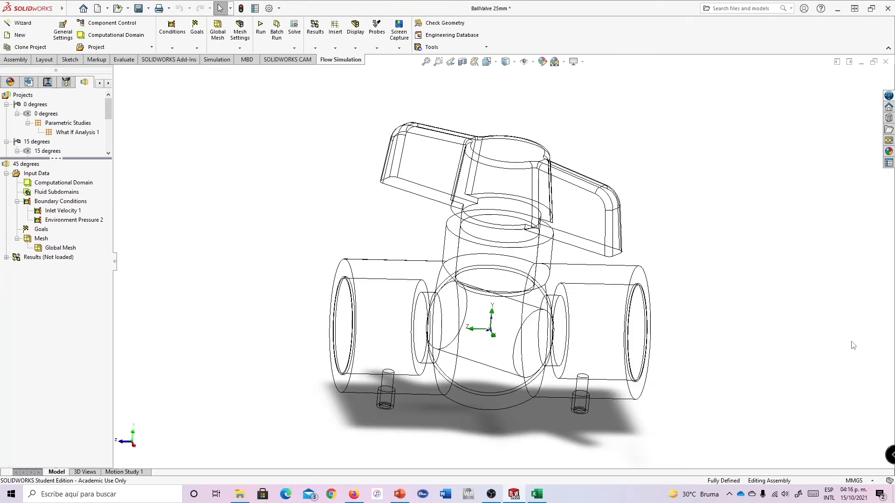
{"action": "scroll", "coordinate": [63, 144], "scroll_direction": "down", "scroll_amount": 3}
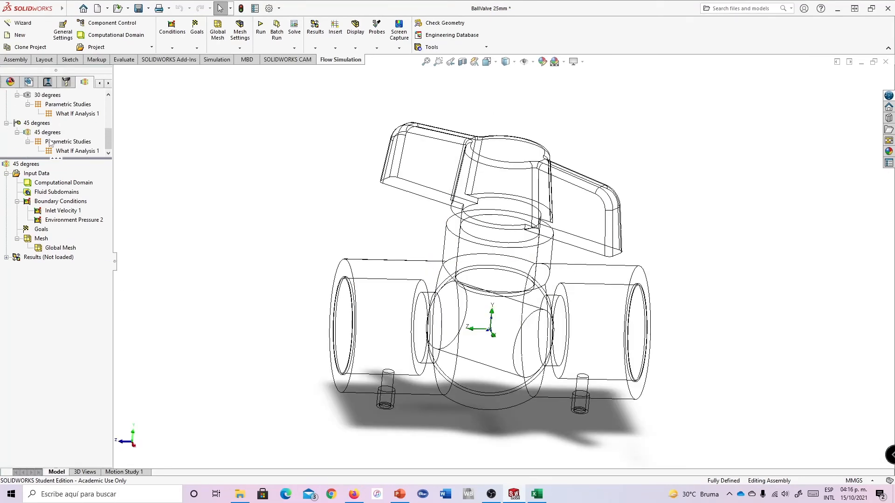
{"action": "double_click", "coordinate": [63, 150]}
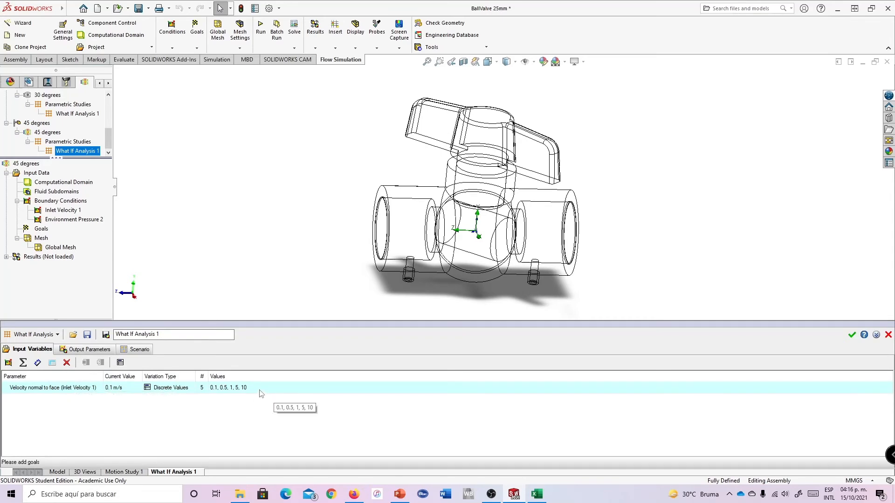
Step: Add the surface parameters pA and pB as output parameters of the 45 degrees what-if study
{"action": "left_click", "coordinate": [90, 349]}
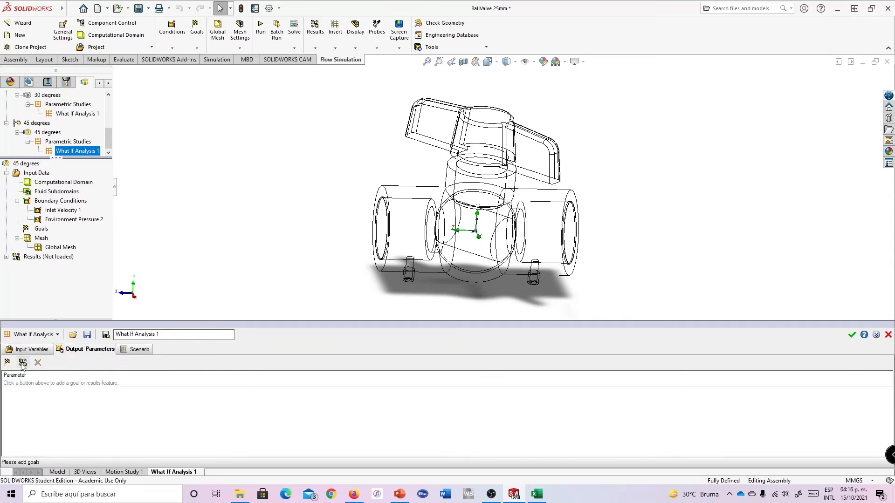
{"action": "left_click", "coordinate": [22, 363]}
{"action": "left_click", "coordinate": [758, 395]}
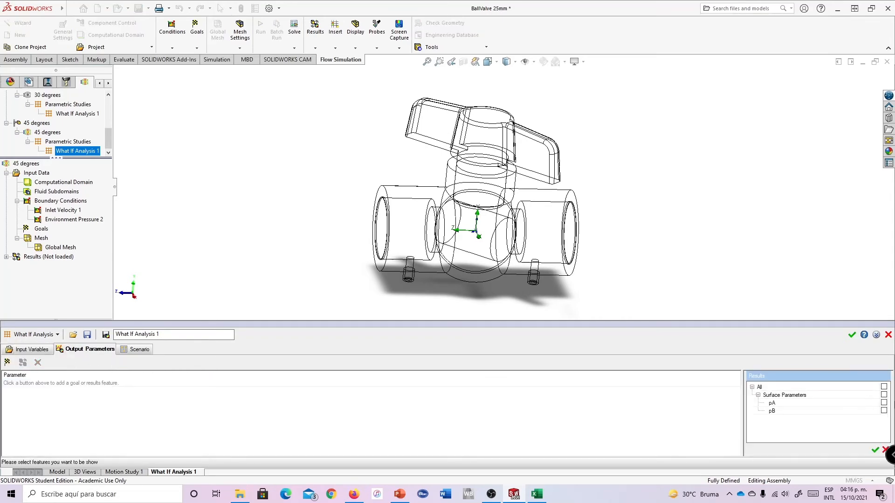
{"action": "left_click", "coordinate": [883, 403]}
{"action": "left_click", "coordinate": [886, 411]}
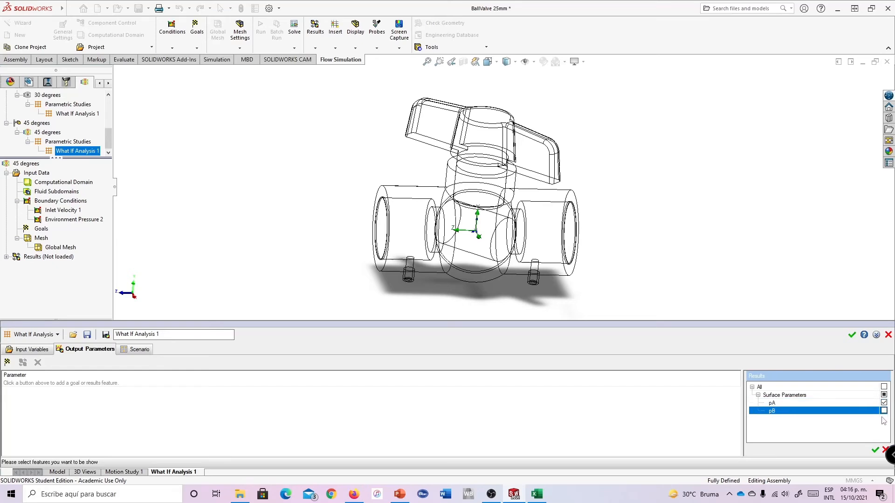
{"action": "left_click", "coordinate": [875, 451]}
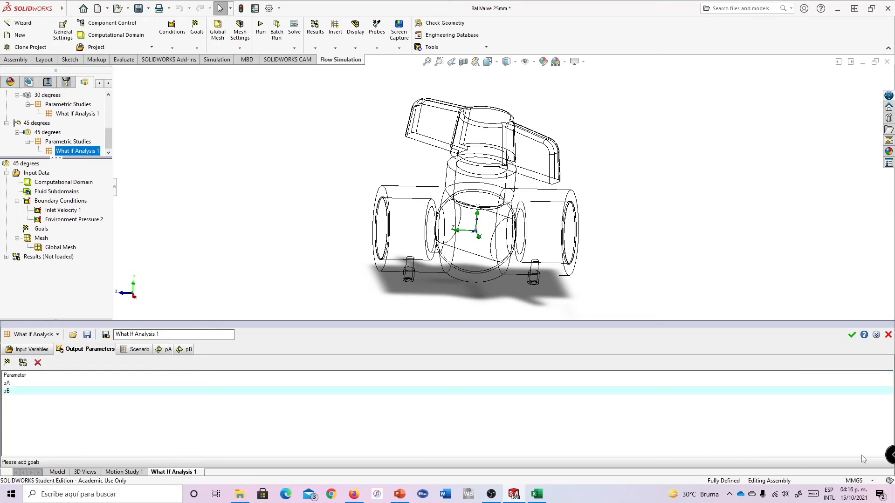
Step: Reset the finished status of the five design points in the 45 degrees scenario and run the study
{"action": "left_click", "coordinate": [137, 350]}
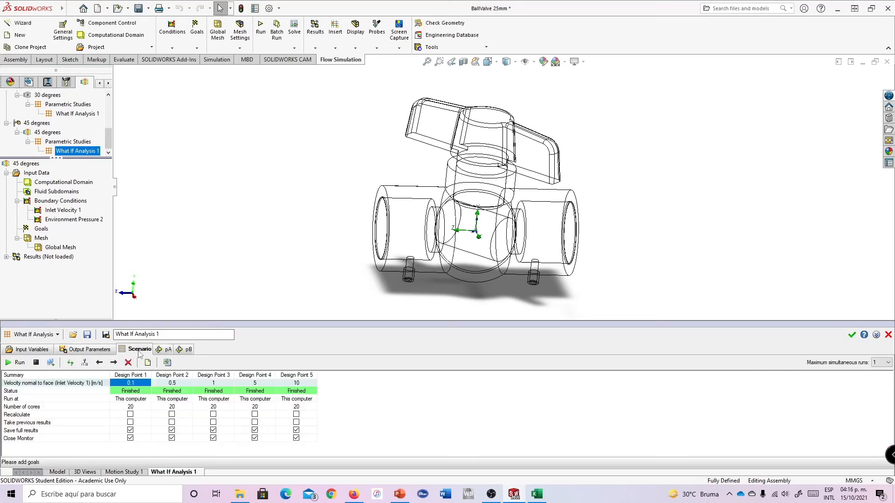
{"action": "left_click", "coordinate": [71, 363]}
{"action": "left_click", "coordinate": [457, 282]}
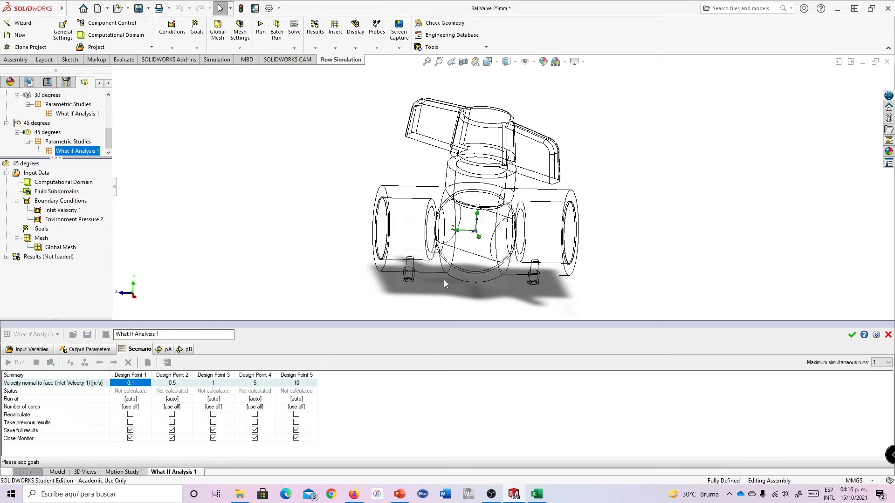
{"action": "left_click", "coordinate": [16, 376]}
{"action": "left_click", "coordinate": [20, 363]}
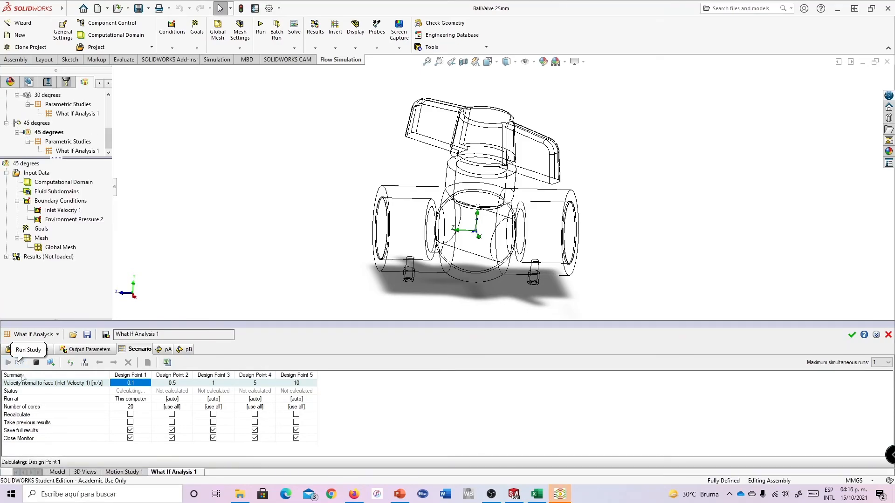
Step: Switch to Excel and copy the 15 degrees loss coefficient table J10:R15 to J18
{"action": "left_click", "coordinate": [536, 495]}
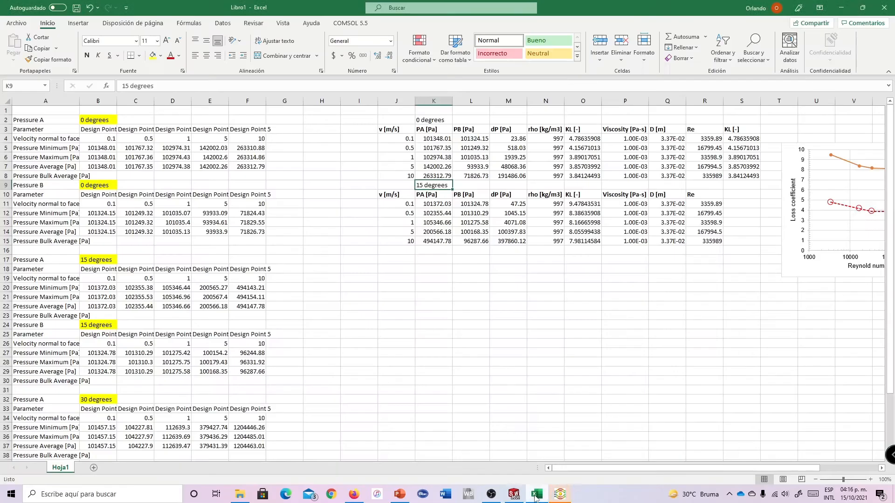
{"action": "left_click", "coordinate": [468, 269]}
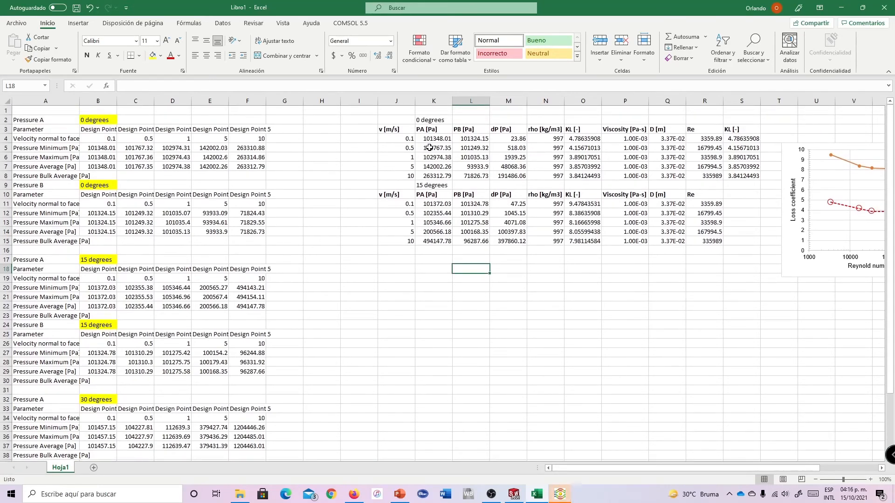
{"action": "left_click_drag", "start_coordinate": [396, 195], "coordinate": [697, 241]}
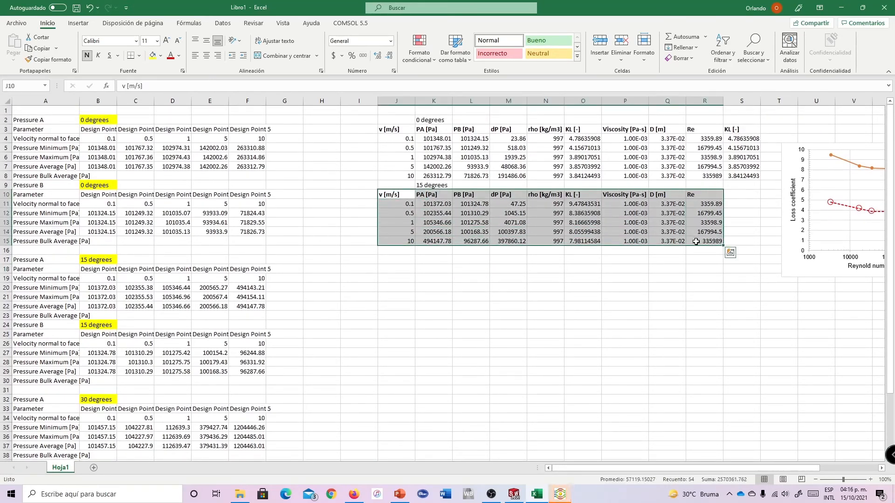
{"action": "key", "text": "ctrl+c"}
{"action": "left_click", "coordinate": [396, 270]}
{"action": "key", "text": "ctrl+v"}
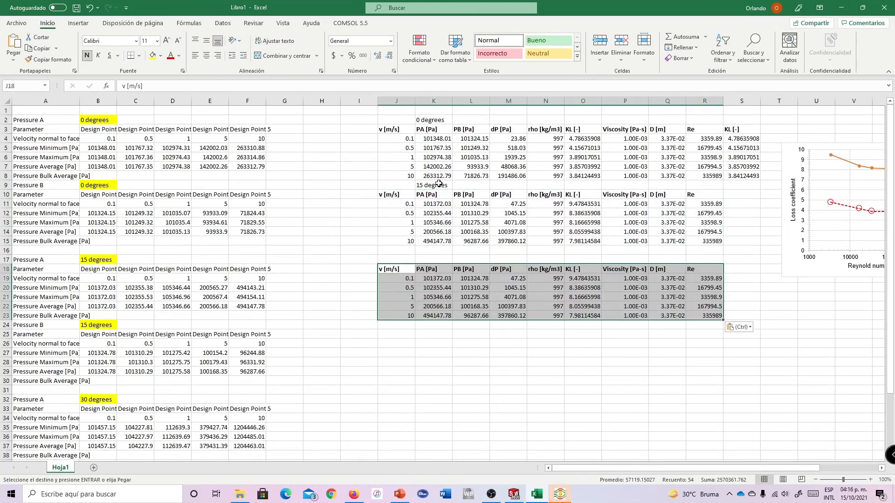
Step: Clear the PA values in K19:K23 and the PB values in L19:L23 of the copied table
{"action": "left_click_drag", "start_coordinate": [449, 278], "coordinate": [447, 317]}
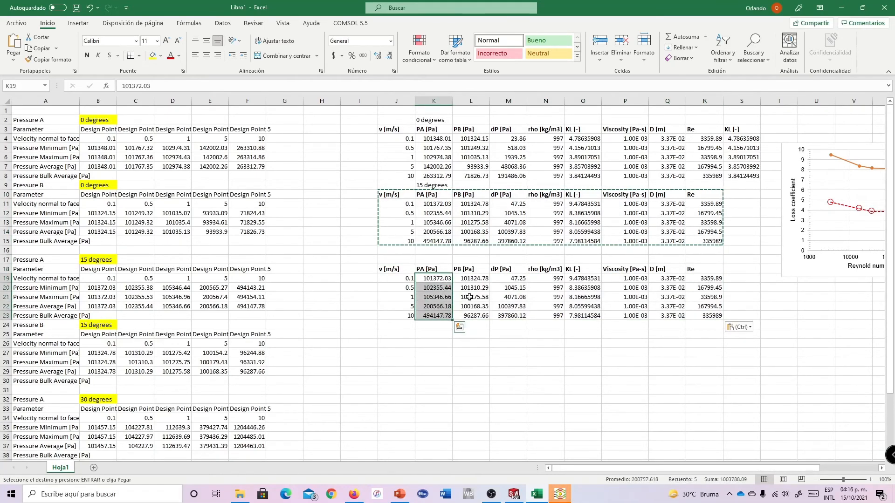
{"action": "key", "text": "Delete"}
{"action": "left_click_drag", "start_coordinate": [480, 280], "coordinate": [481, 316]}
{"action": "key", "text": "Delete"}
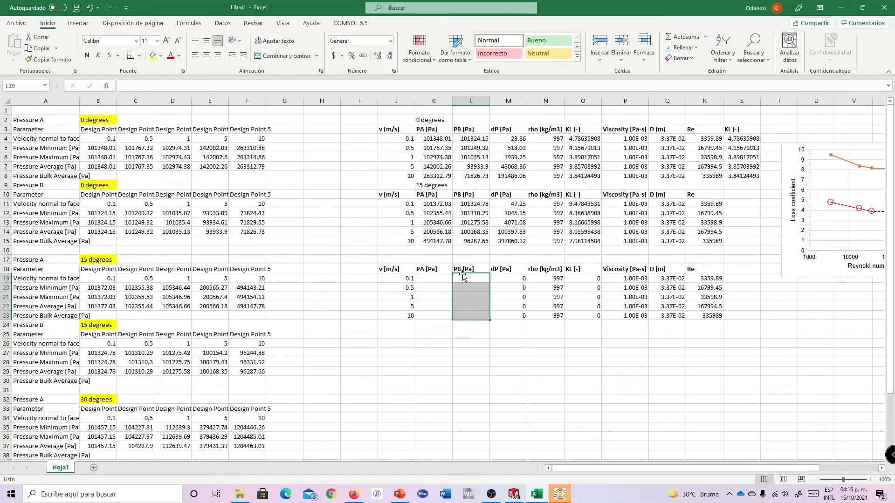
Step: Copy the "15 degrees" label from K9 to K17 above the third table and change it to "30 degrees"
{"action": "left_click", "coordinate": [442, 185]}
{"action": "key", "text": "ctrl+c"}
{"action": "left_click", "coordinate": [428, 259]}
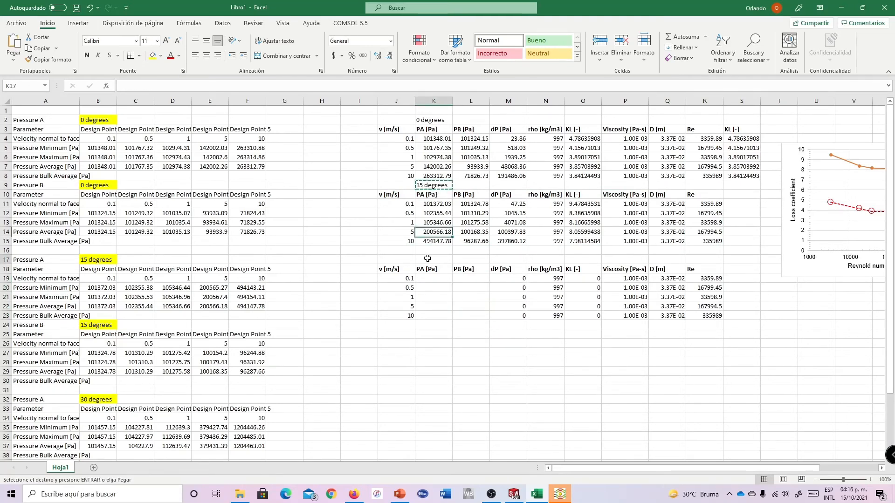
{"action": "key", "text": "ctrl+v"}
{"action": "double_click", "coordinate": [420, 259]}
{"action": "double_click", "coordinate": [420, 260]}
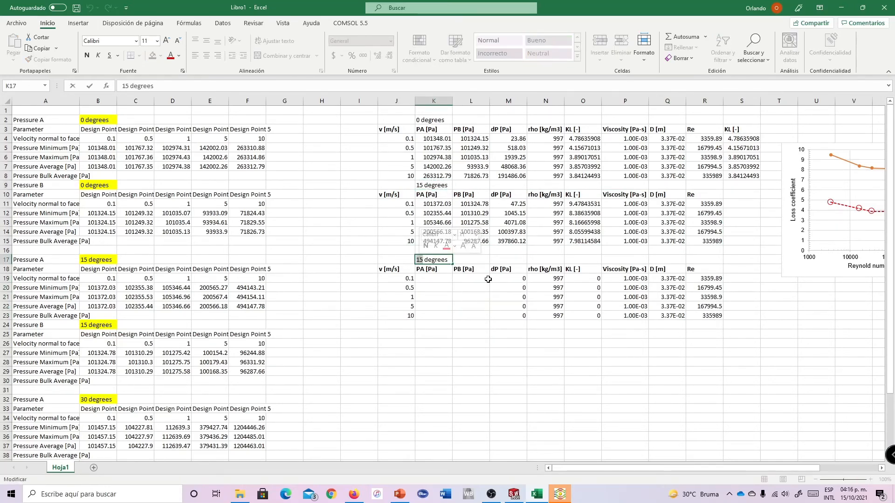
{"action": "type", "text": "30"}
{"action": "key", "text": "Return"}
Step: Copy the 30 degrees Pressure A averages B37:F37 and paste them transposed into the PA column from K19
{"action": "scroll", "coordinate": [221, 300], "scroll_direction": "down", "scroll_amount": 6}
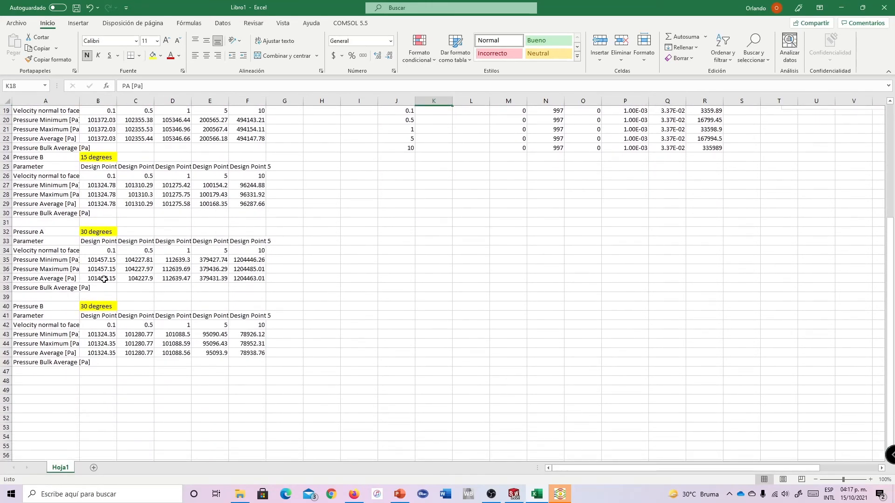
{"action": "left_click_drag", "start_coordinate": [104, 279], "coordinate": [255, 280]}
{"action": "right_click", "coordinate": [256, 281]}
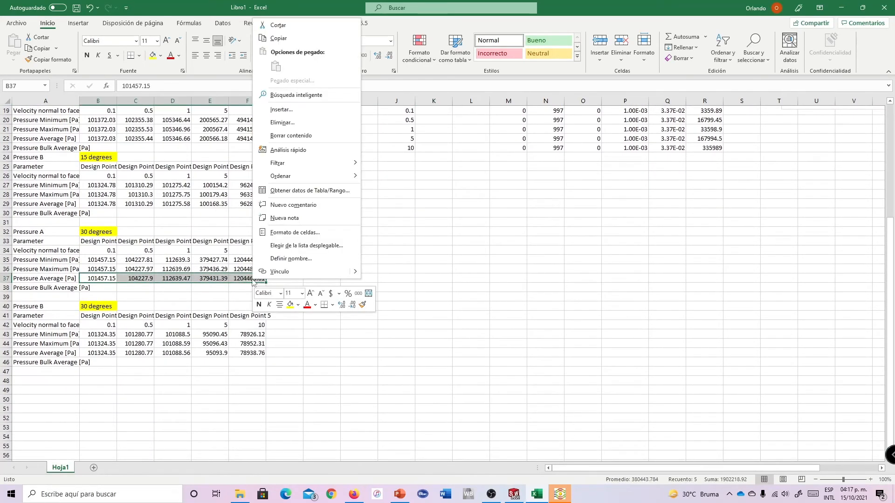
{"action": "left_click", "coordinate": [299, 38]}
{"action": "scroll", "coordinate": [433, 168], "scroll_direction": "up", "scroll_amount": 2}
{"action": "right_click", "coordinate": [434, 167]}
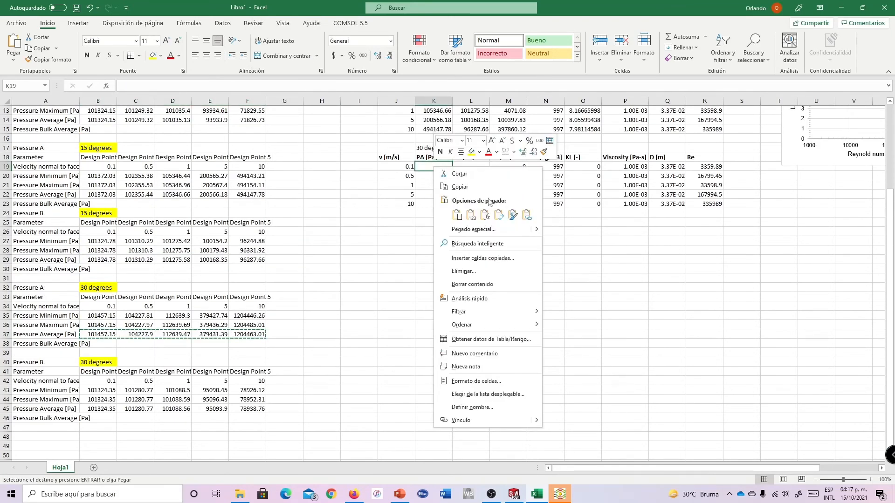
{"action": "left_click", "coordinate": [499, 215]}
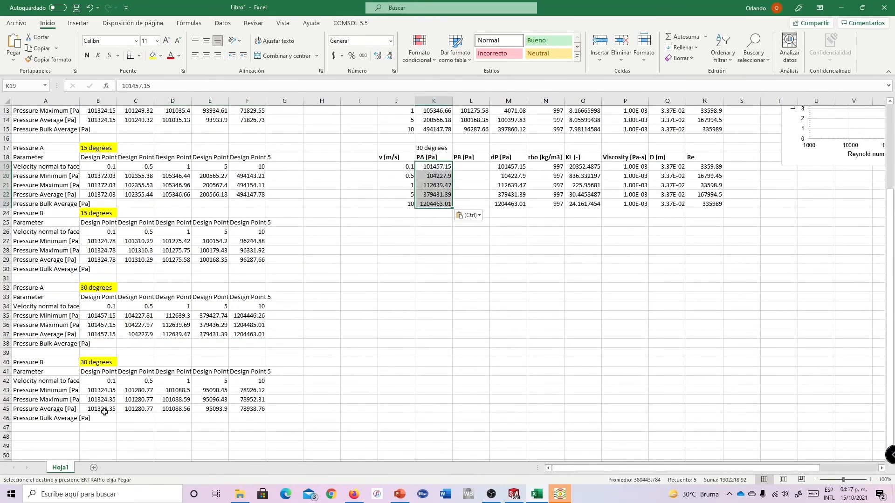
Step: Copy the 30 degrees Pressure B averages B45:F45 and paste them transposed into the PB column from L19
{"action": "left_click_drag", "start_coordinate": [104, 412], "coordinate": [261, 411]}
{"action": "key", "text": "ctrl+c"}
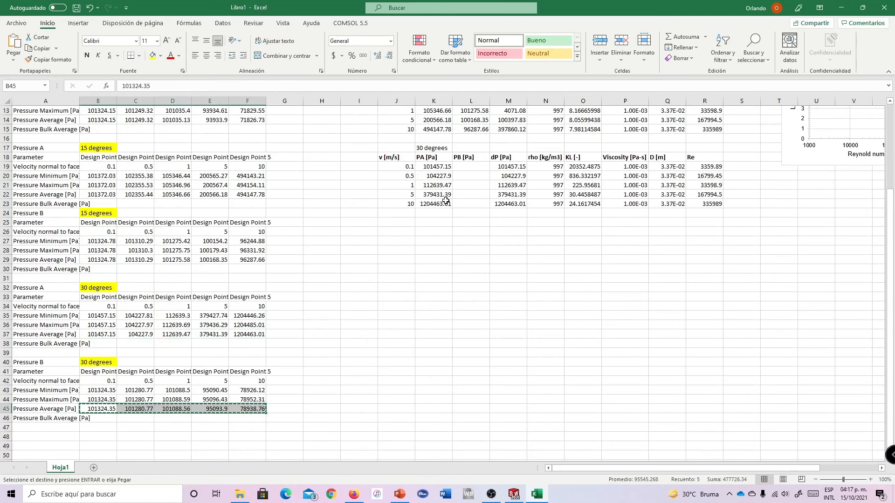
{"action": "right_click", "coordinate": [472, 168]}
{"action": "left_click", "coordinate": [536, 216]}
Step: Add a new data series to the loss coefficient chart, taking its name from the "30 degrees" label in K17
{"action": "scroll", "coordinate": [555, 229], "scroll_direction": "up", "scroll_amount": 3}
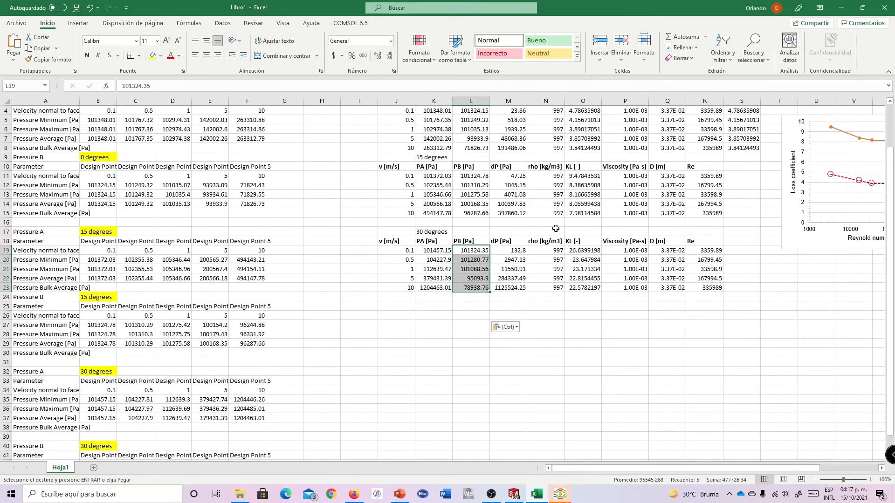
{"action": "scroll", "coordinate": [556, 229], "scroll_direction": "up", "scroll_amount": 1}
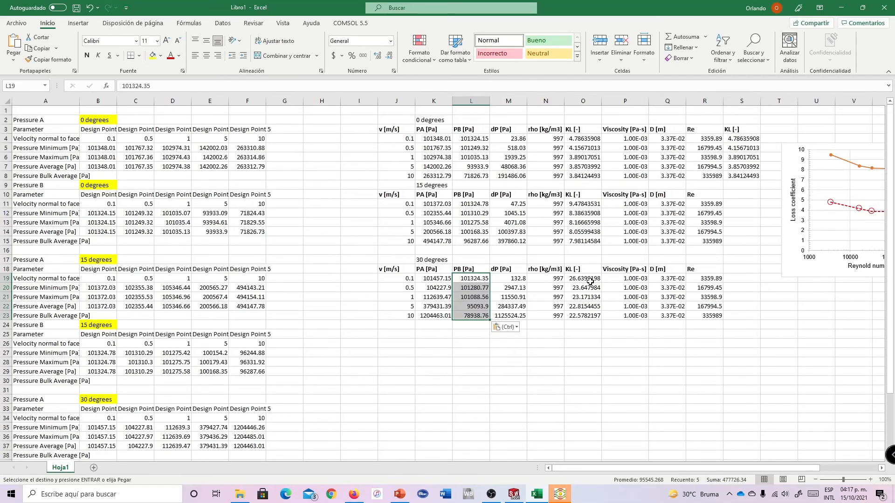
{"action": "left_click_drag", "start_coordinate": [590, 281], "coordinate": [589, 316]}
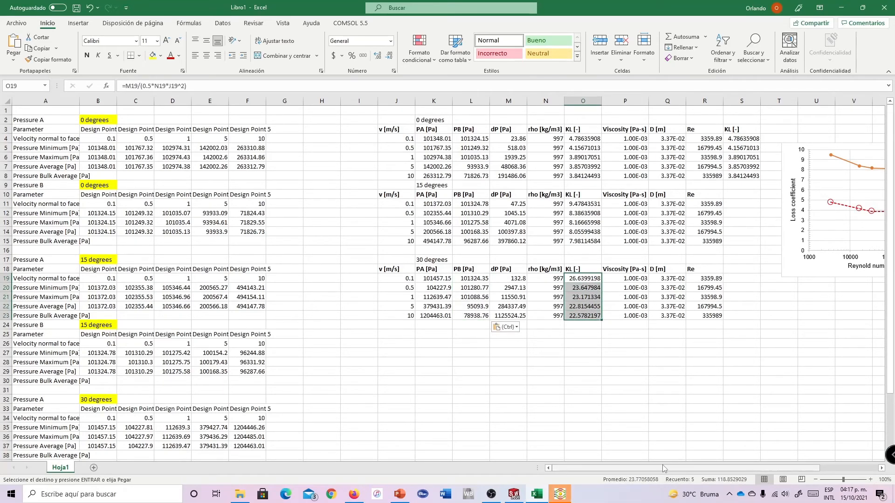
{"action": "left_click_drag", "start_coordinate": [664, 468], "coordinate": [699, 468]}
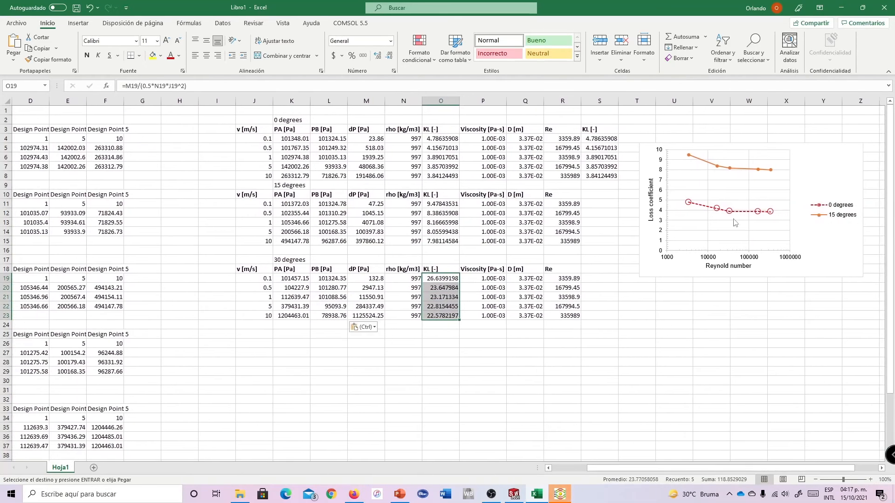
{"action": "right_click", "coordinate": [739, 173]}
{"action": "left_click", "coordinate": [788, 216]}
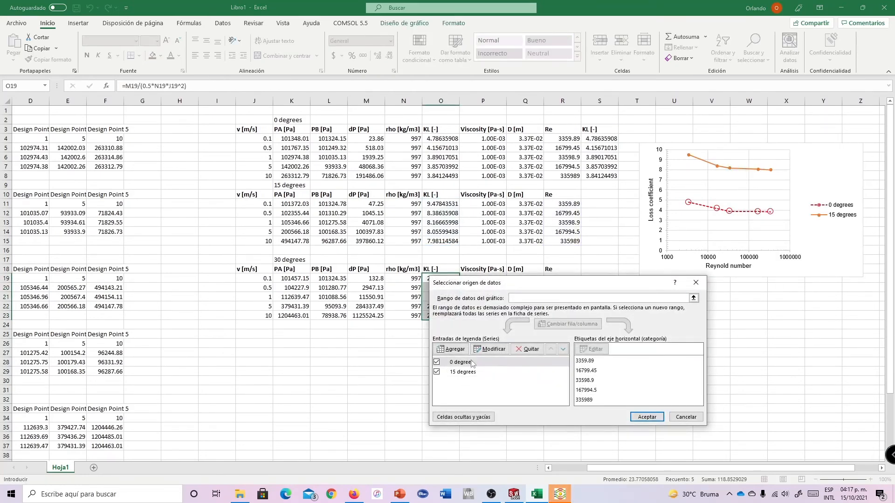
{"action": "left_click", "coordinate": [451, 350]}
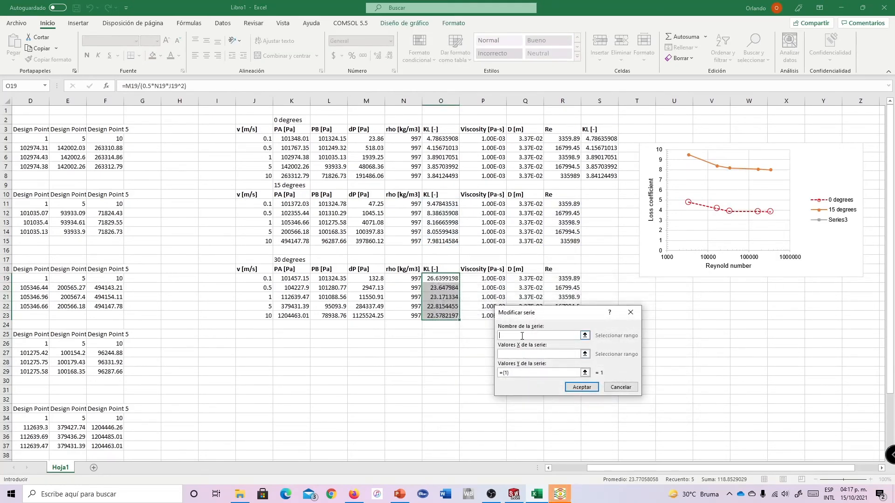
{"action": "left_click", "coordinate": [285, 260]}
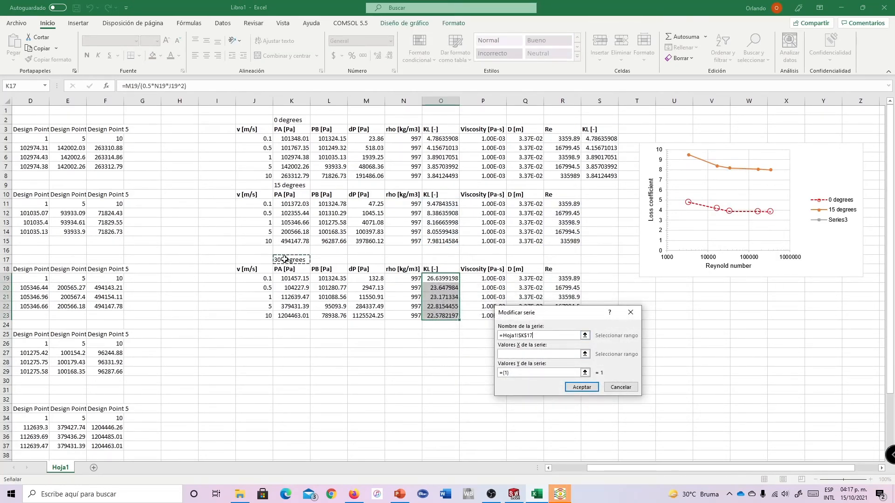
Step: Set the new series' X values to R19:R23 and Y values to O19:O23, and apply the chart data changes
{"action": "left_click", "coordinate": [523, 355]}
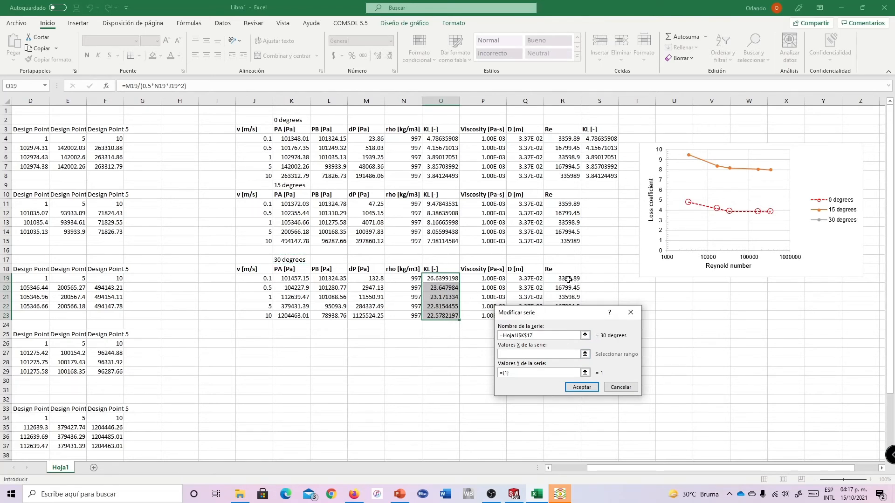
{"action": "left_click_drag", "start_coordinate": [568, 280], "coordinate": [665, 315]}
{"action": "left_click_drag", "start_coordinate": [621, 374], "coordinate": [592, 375]}
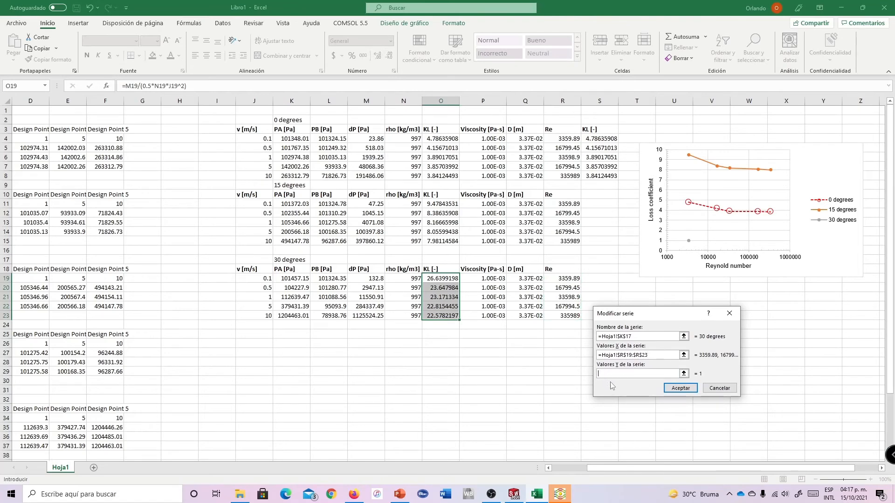
{"action": "left_click_drag", "start_coordinate": [438, 279], "coordinate": [441, 316]}
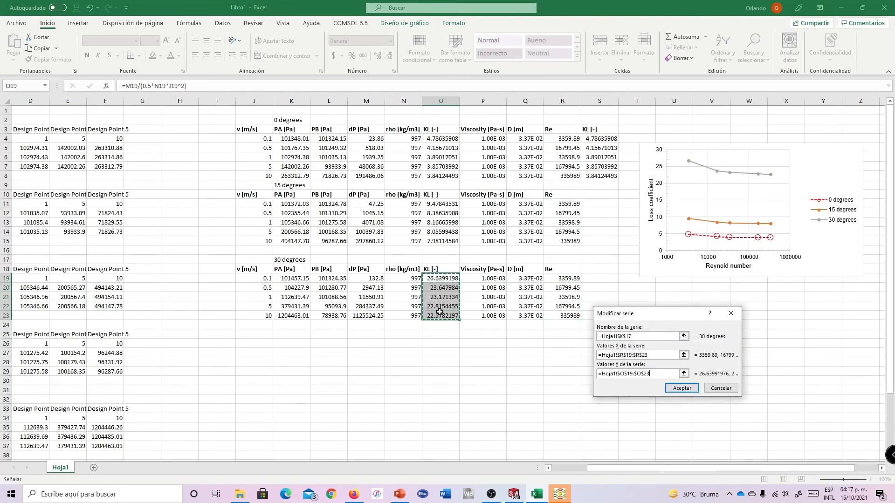
{"action": "left_click", "coordinate": [683, 388]}
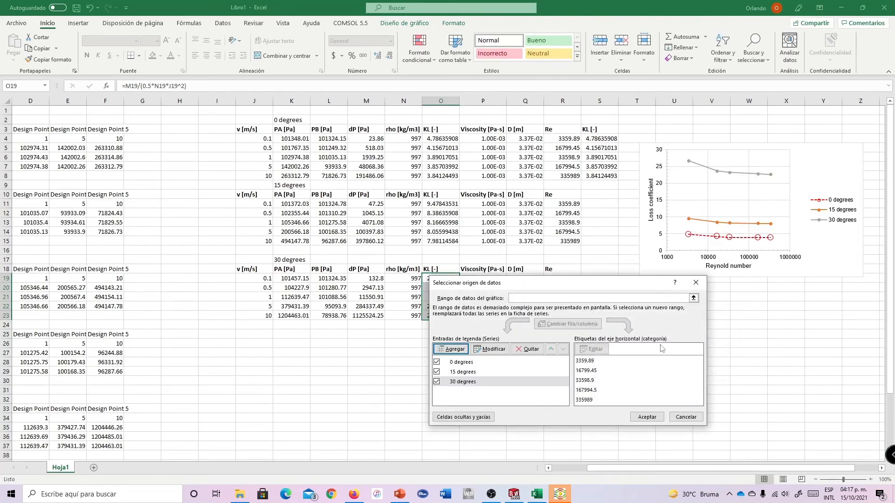
{"action": "left_click", "coordinate": [647, 418]}
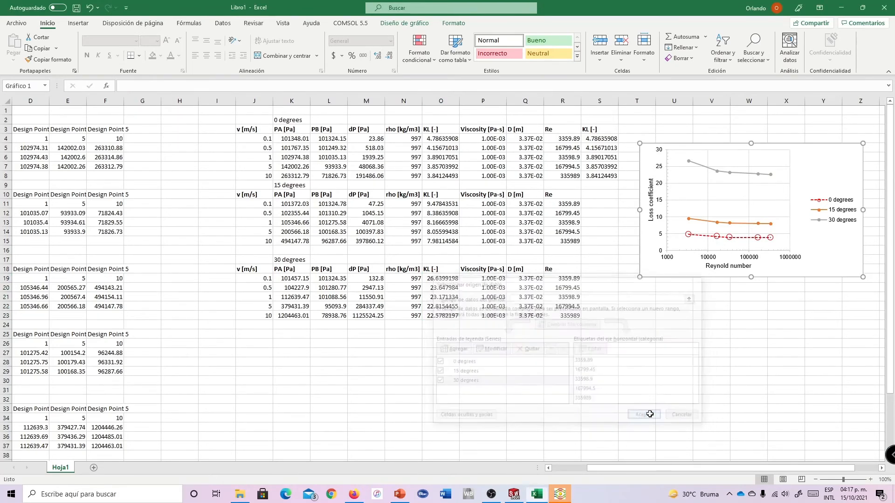
Step: Switch to SOLIDWORKS to check the 45 degrees What If Analysis progress, and return to the Excel workbook
{"action": "left_click", "coordinate": [564, 493]}
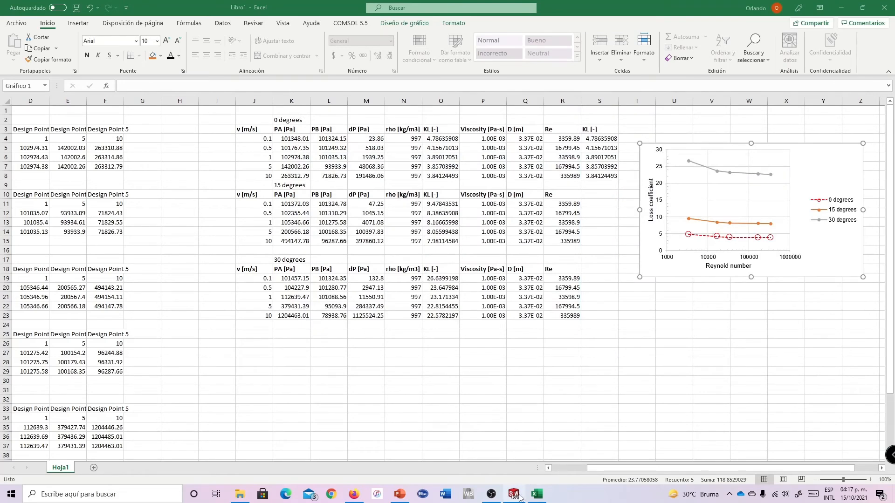
{"action": "left_click", "coordinate": [519, 496]}
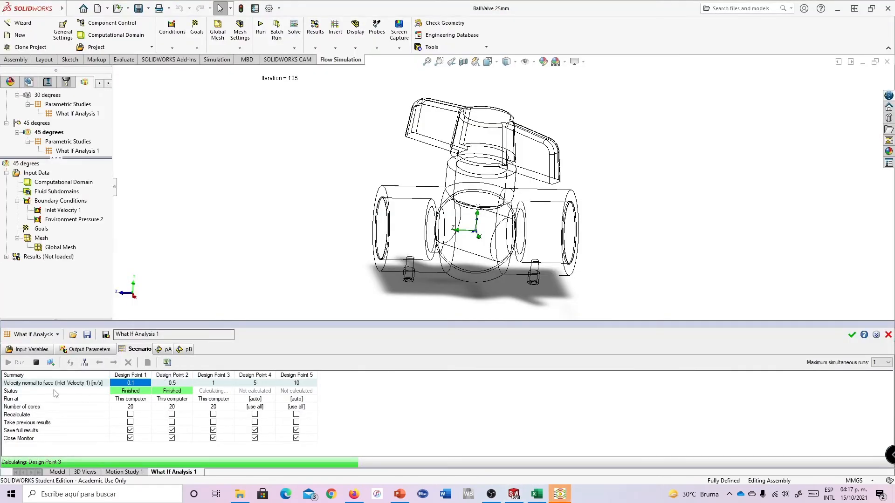
{"action": "left_click", "coordinate": [536, 494]}
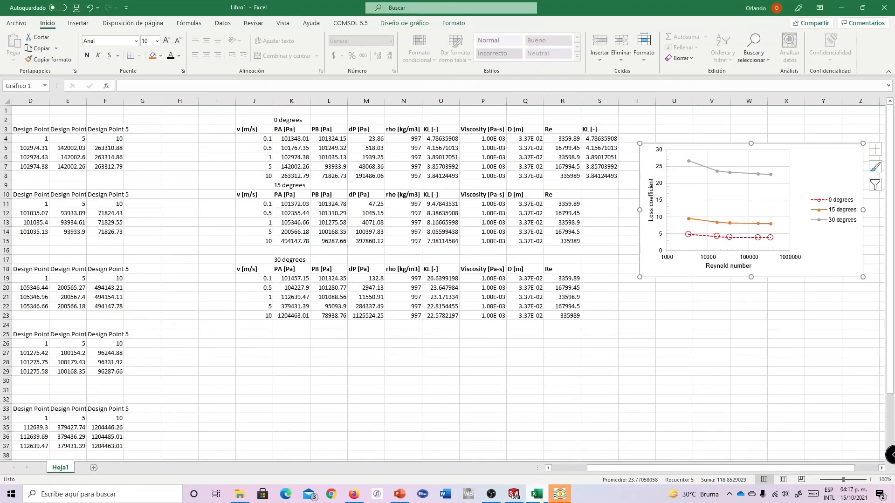
Step: Change the 15 degrees series line in the loss coefficient chart to solid green
{"action": "left_click", "coordinate": [742, 225]}
{"action": "left_click", "coordinate": [454, 23]}
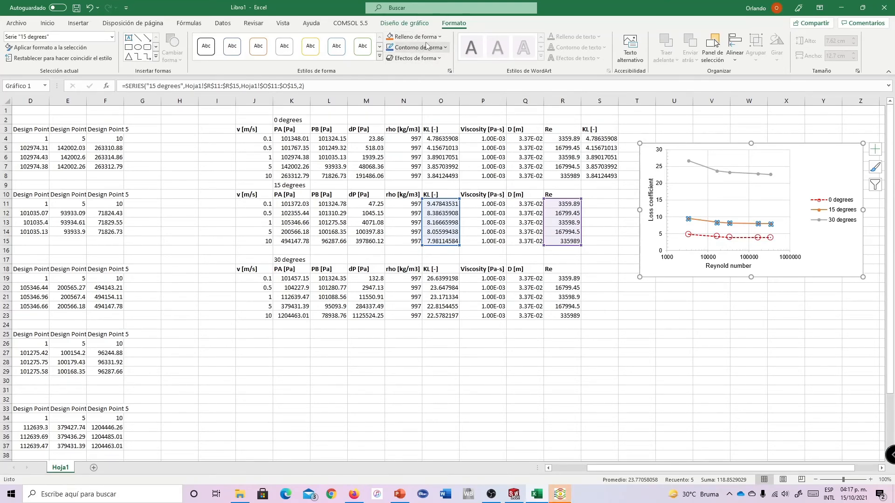
{"action": "left_click", "coordinate": [449, 71]}
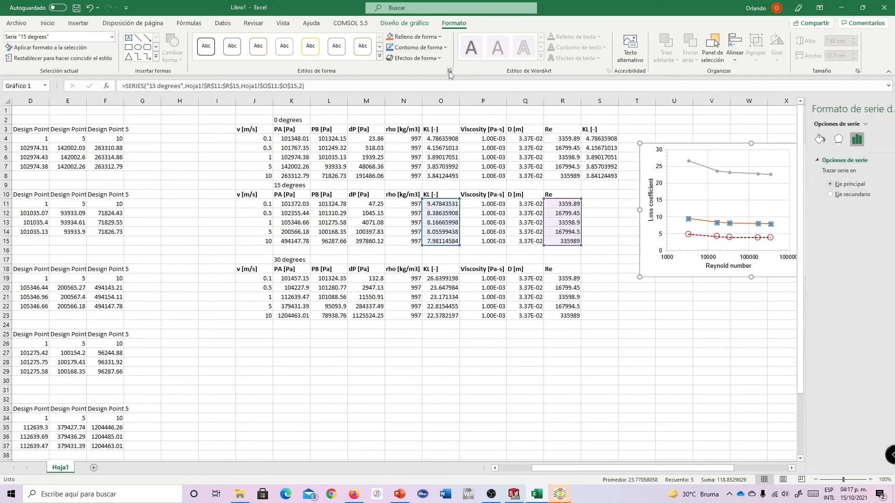
{"action": "left_click_drag", "start_coordinate": [615, 468], "coordinate": [674, 468]}
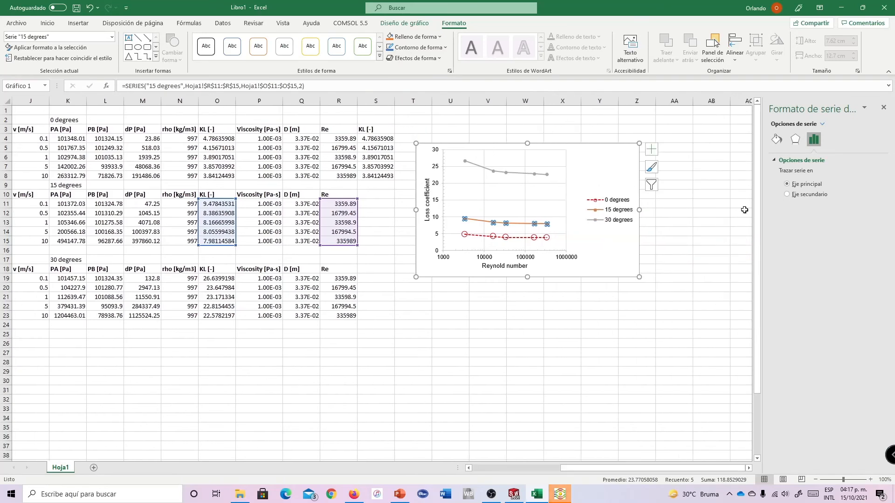
{"action": "left_click", "coordinate": [778, 139]}
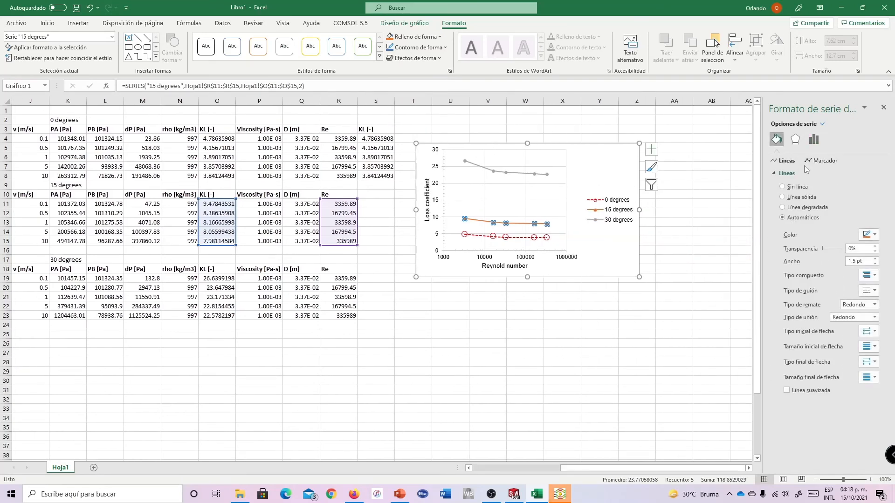
{"action": "left_click", "coordinate": [875, 235]}
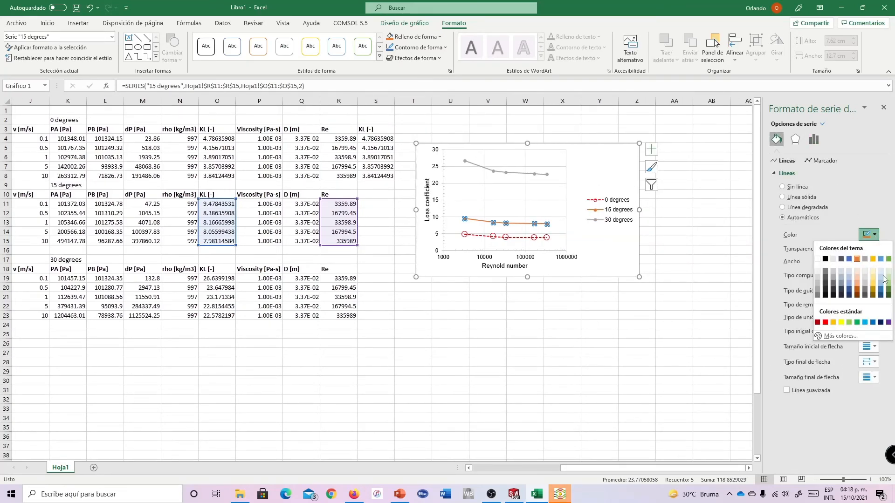
{"action": "left_click", "coordinate": [856, 323]}
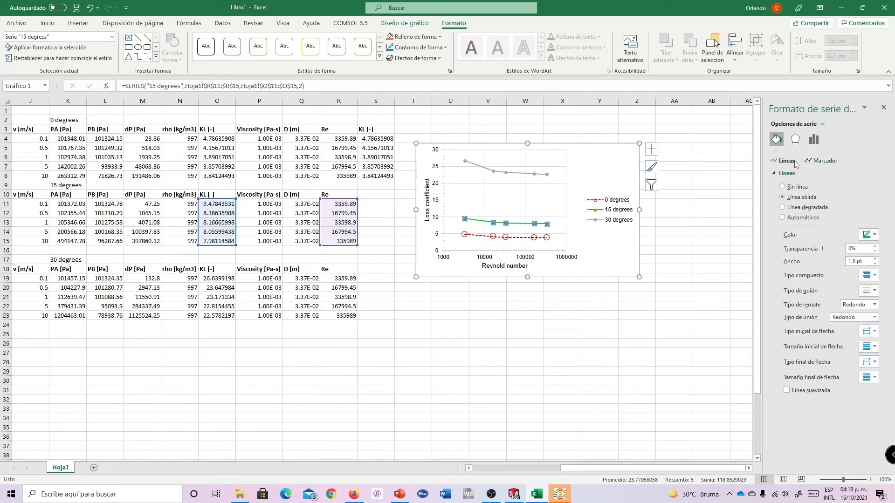
Step: Give the 15 degrees series built-in markers of size 10
{"action": "left_click", "coordinate": [825, 161]}
{"action": "left_click", "coordinate": [808, 174]}
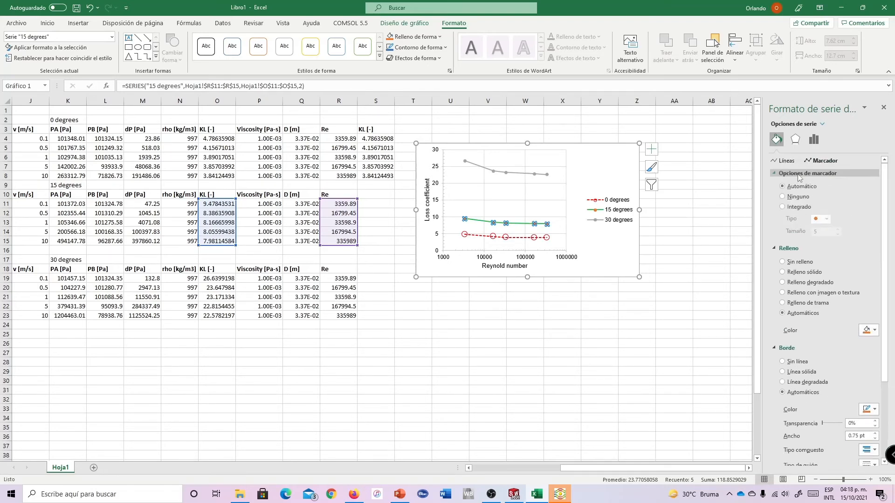
{"action": "left_click", "coordinate": [797, 207]}
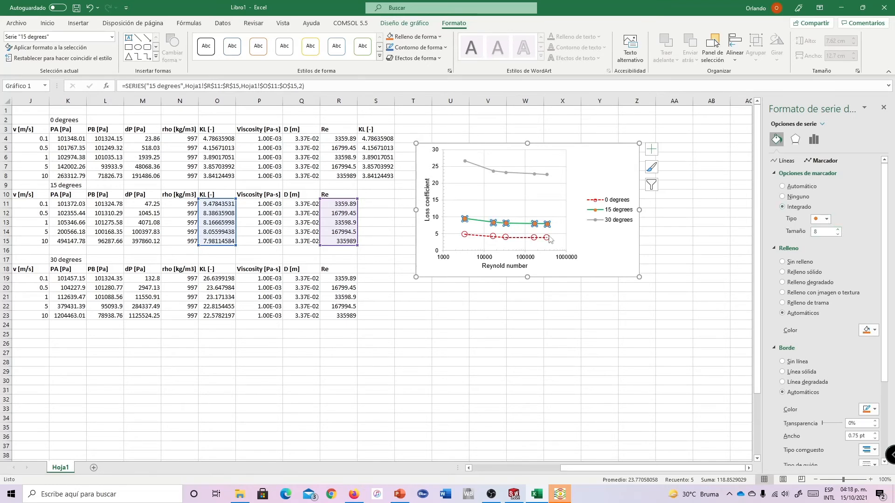
{"action": "left_click", "coordinate": [531, 238]}
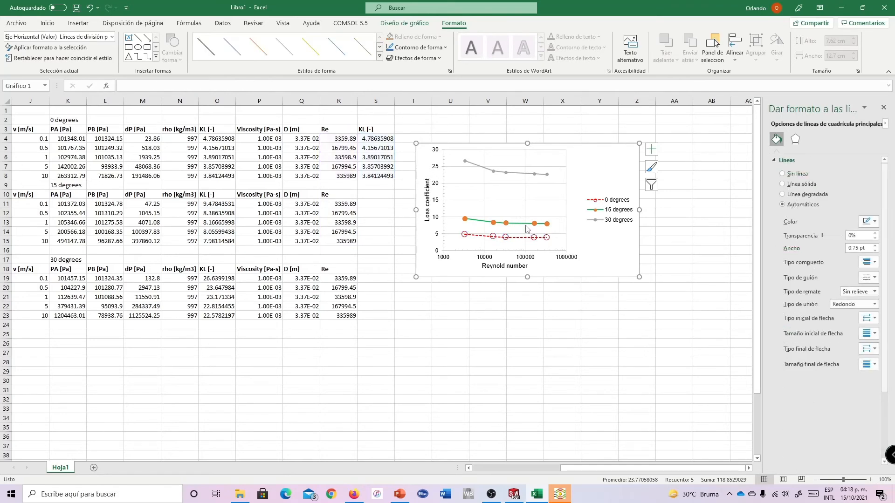
{"action": "left_click", "coordinate": [527, 225]}
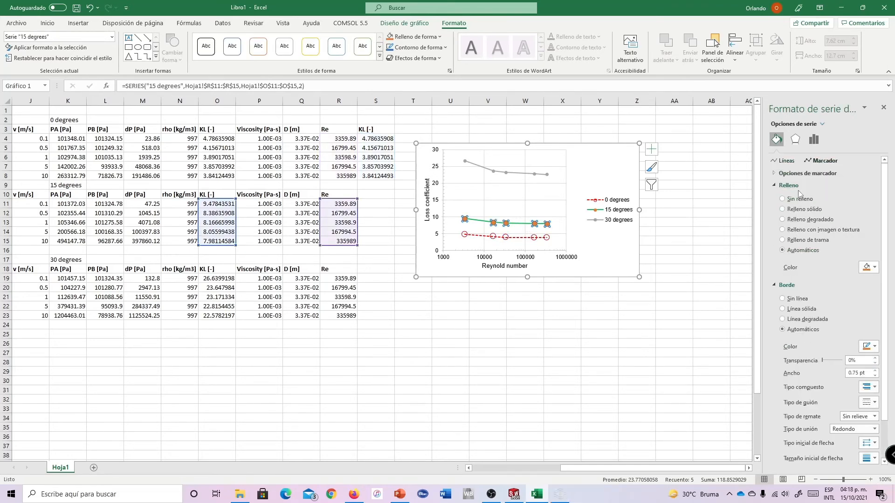
{"action": "left_click", "coordinate": [821, 160]}
{"action": "left_click", "coordinate": [838, 229]}
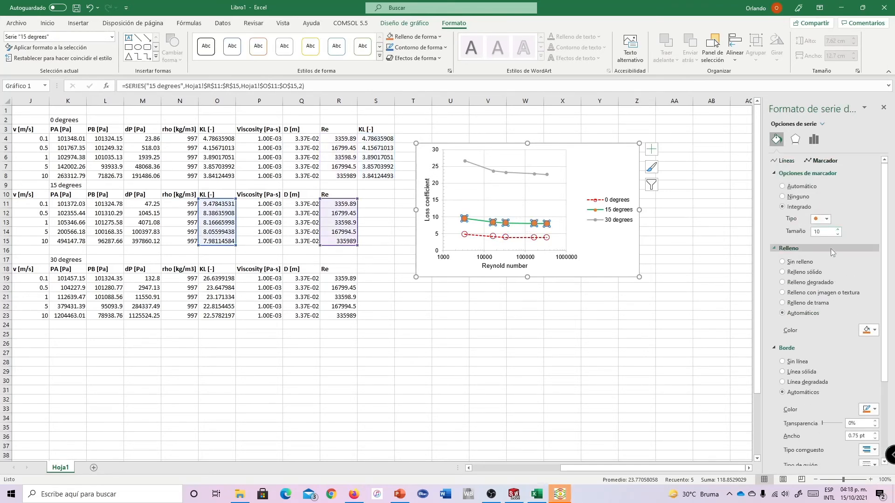
Step: Remove the fill from the 15 degrees markers and make their border green
{"action": "left_click", "coordinate": [783, 261]}
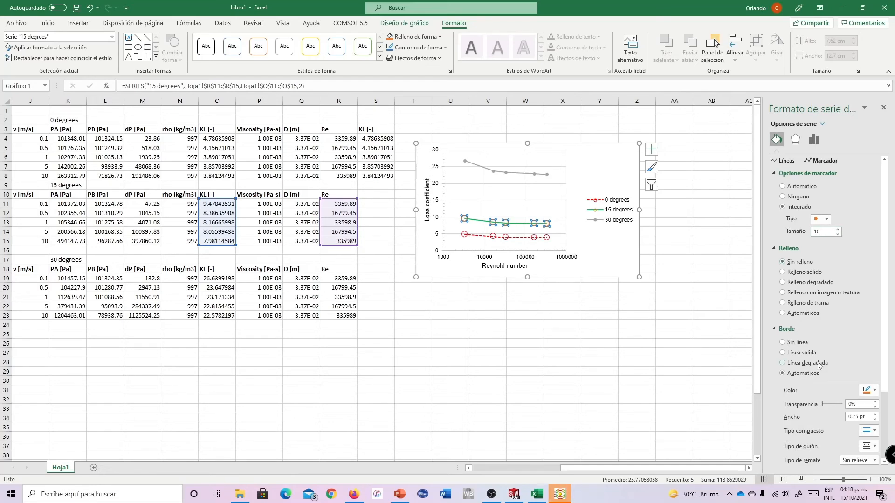
{"action": "left_click", "coordinate": [870, 391]}
{"action": "left_click", "coordinate": [858, 370]}
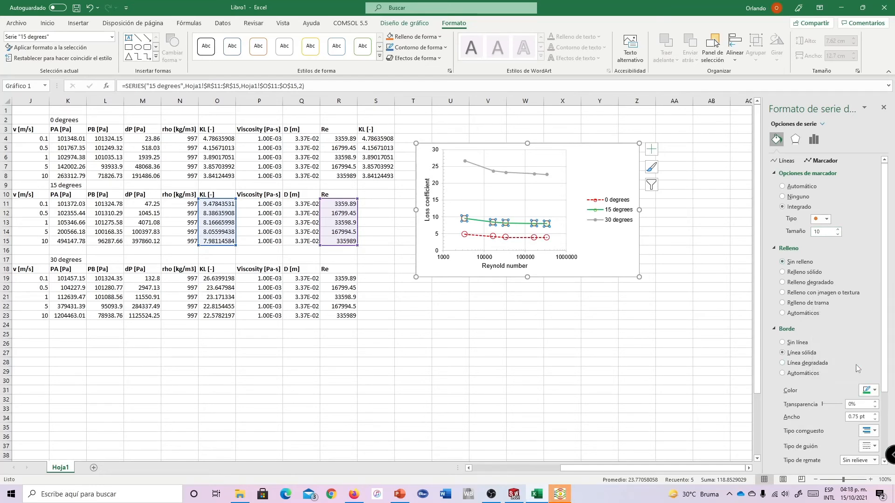
{"action": "left_click", "coordinate": [611, 328]}
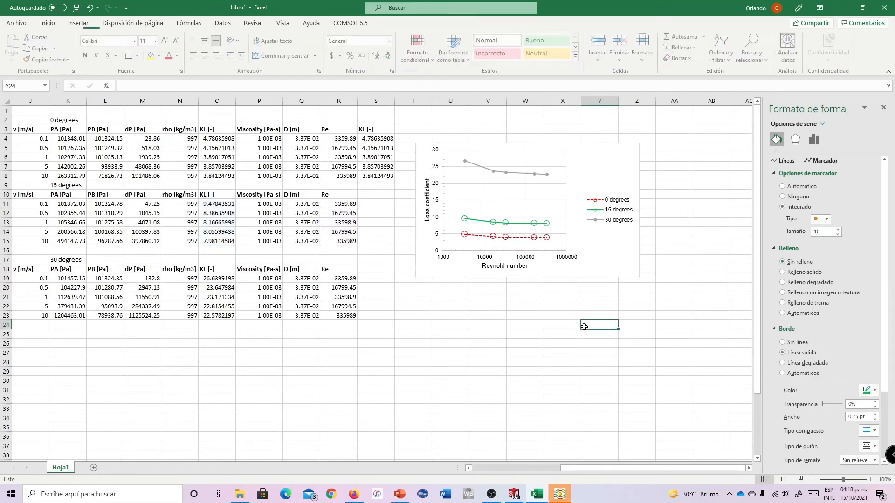
Step: Give the 30 degrees series built-in markers of size 10 with no fill and a blue border
{"action": "left_click", "coordinate": [521, 173]}
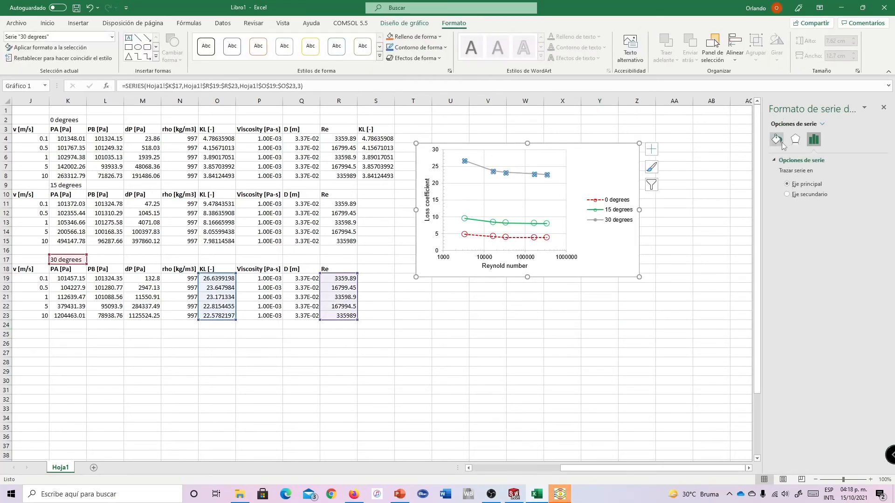
{"action": "left_click", "coordinate": [776, 139]}
{"action": "left_click", "coordinate": [824, 160]}
{"action": "left_click", "coordinate": [800, 174]}
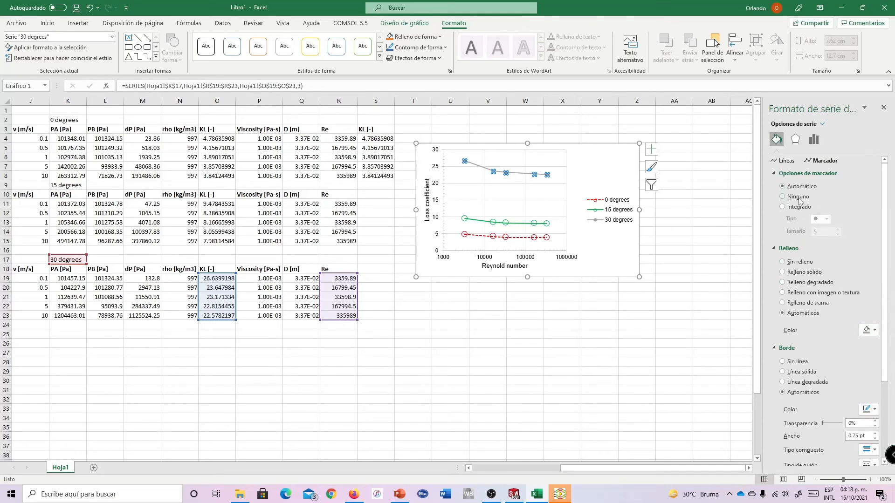
{"action": "left_click", "coordinate": [796, 207]}
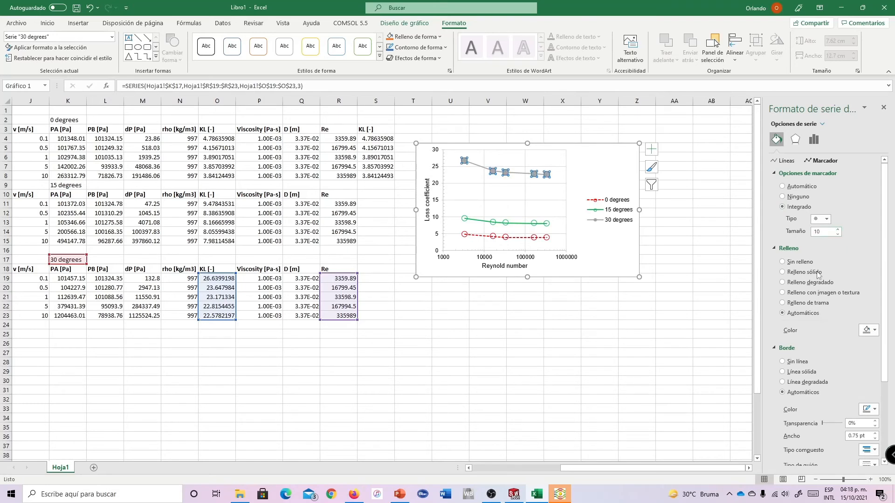
{"action": "left_click", "coordinate": [874, 390]}
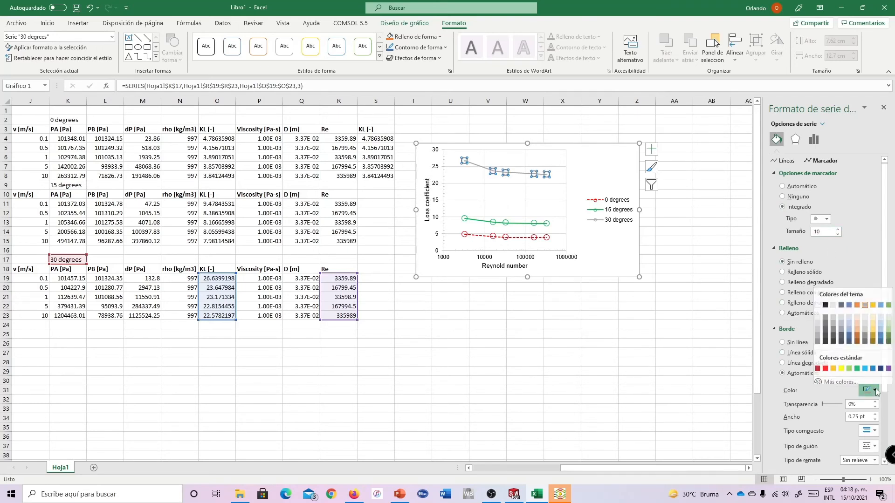
{"action": "left_click", "coordinate": [873, 366]}
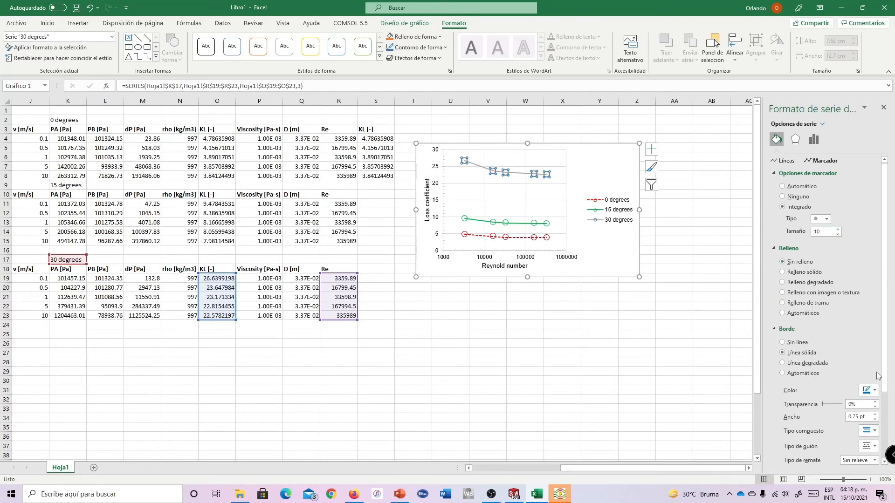
Step: Make the 30 degrees series line blue with the square-dot dash style
{"action": "left_click", "coordinate": [786, 160]}
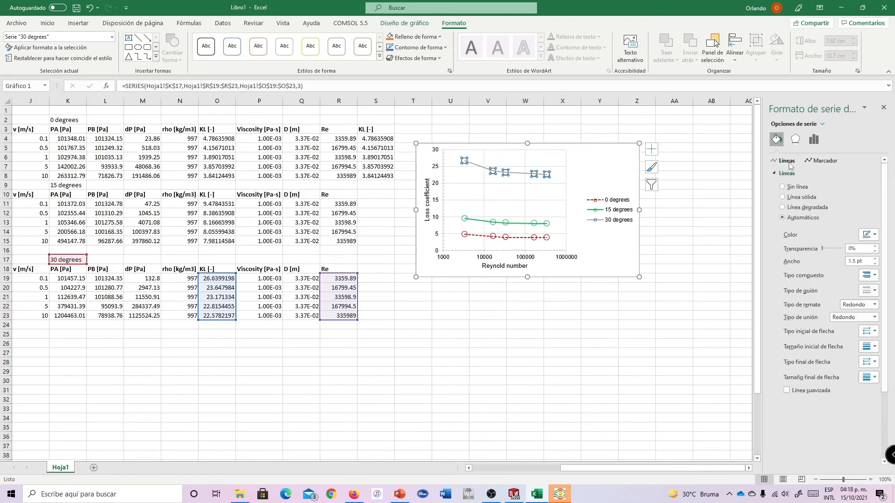
{"action": "left_click", "coordinate": [873, 237]}
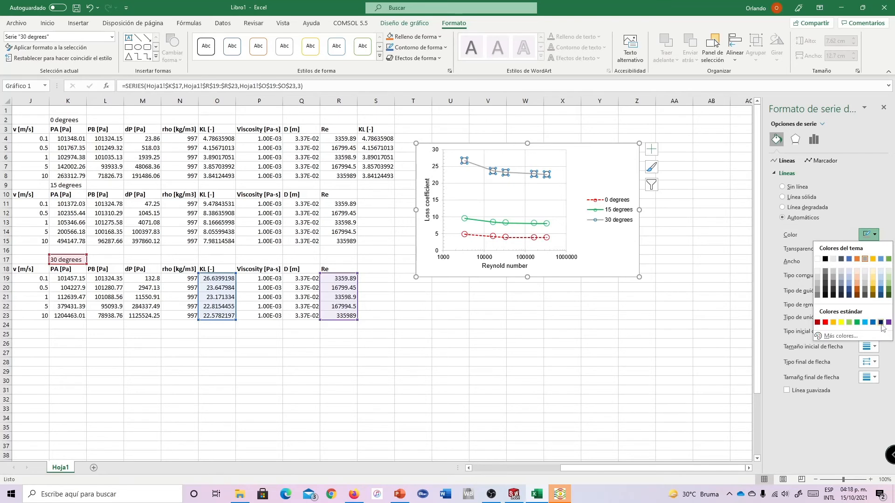
{"action": "left_click", "coordinate": [880, 323]}
{"action": "left_click", "coordinate": [875, 292]}
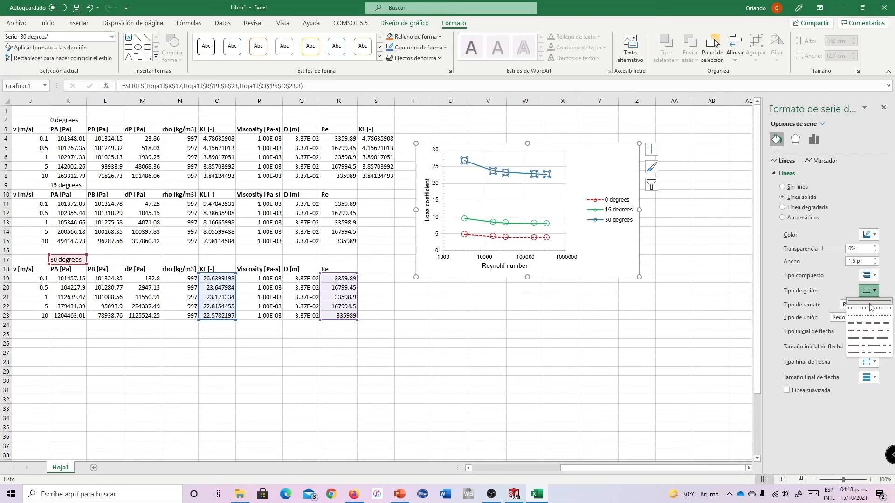
{"action": "left_click", "coordinate": [868, 316]}
Step: Apply the same square-dot dash style to the 15 degrees series line and save the workbook
{"action": "left_click", "coordinate": [523, 225]}
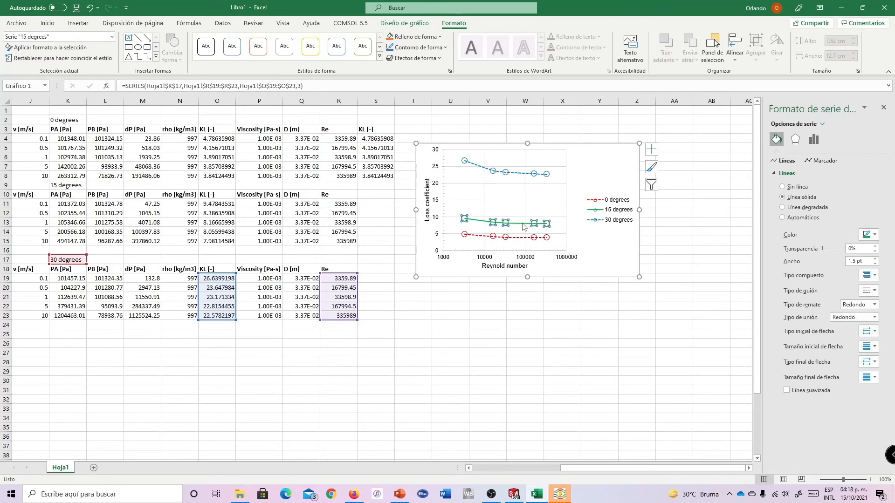
{"action": "left_click", "coordinate": [875, 291]}
{"action": "left_click", "coordinate": [867, 317]}
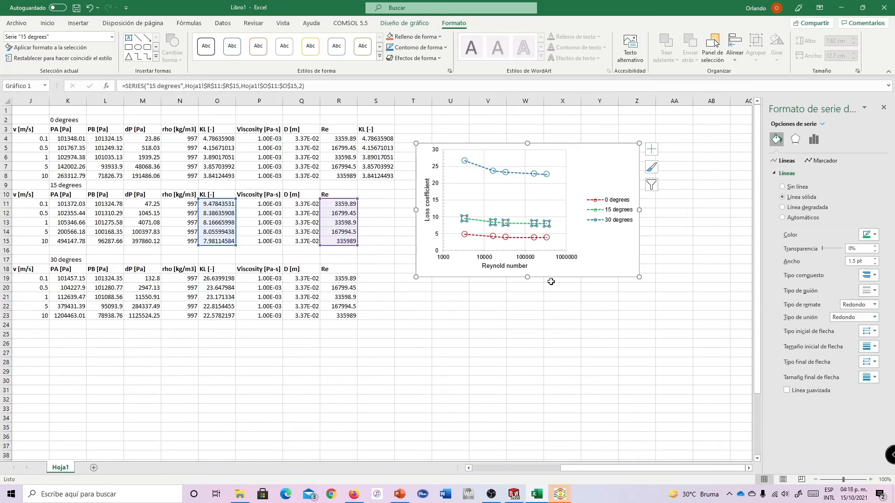
{"action": "left_click", "coordinate": [549, 314]}
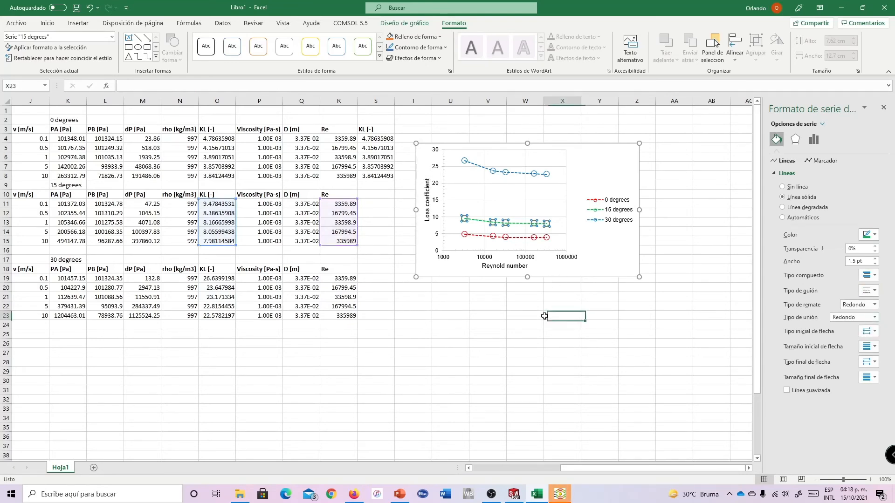
{"action": "left_click", "coordinate": [76, 7]}
{"action": "left_click", "coordinate": [606, 322]}
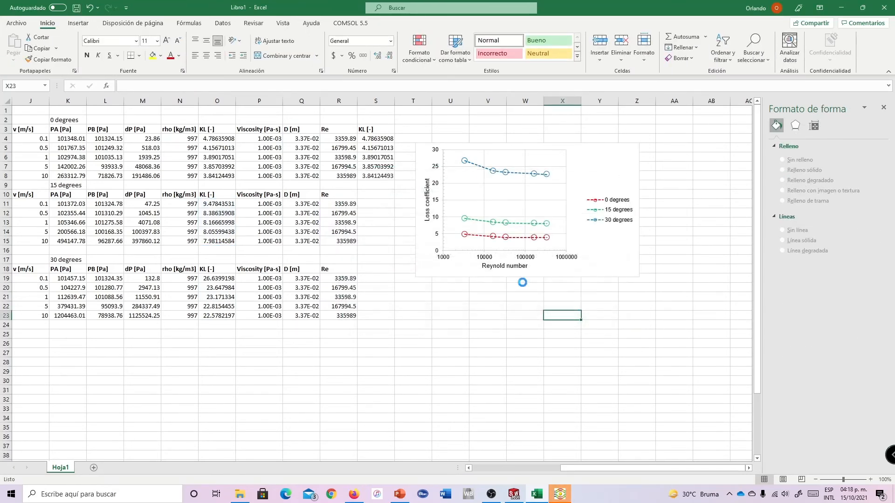
Step: Outline the chart's horizontal and vertical axes in black
{"action": "left_click", "coordinate": [490, 257]}
{"action": "left_click", "coordinate": [453, 23]}
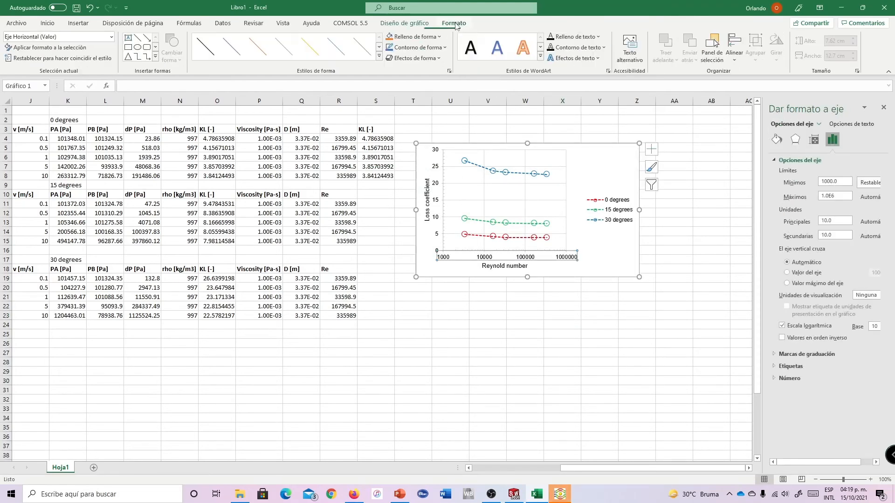
{"action": "left_click", "coordinate": [441, 47]}
{"action": "left_click", "coordinate": [403, 60]}
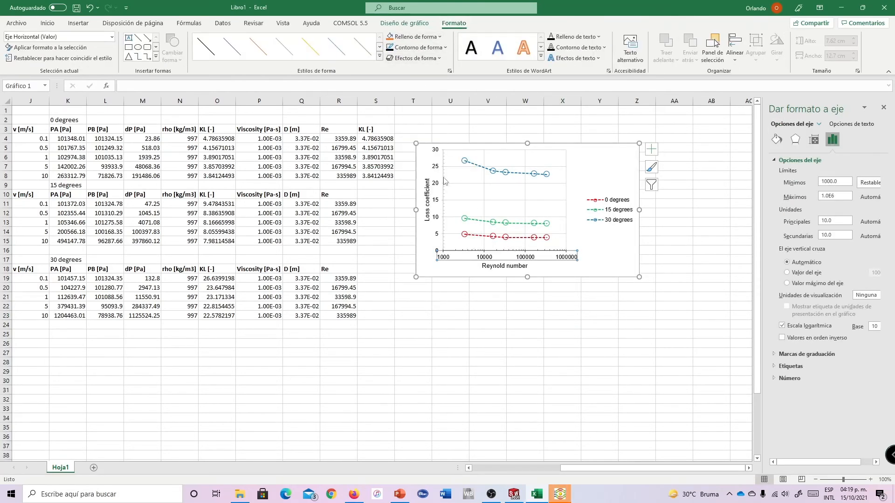
{"action": "left_click", "coordinate": [440, 171]}
{"action": "left_click", "coordinate": [418, 47]}
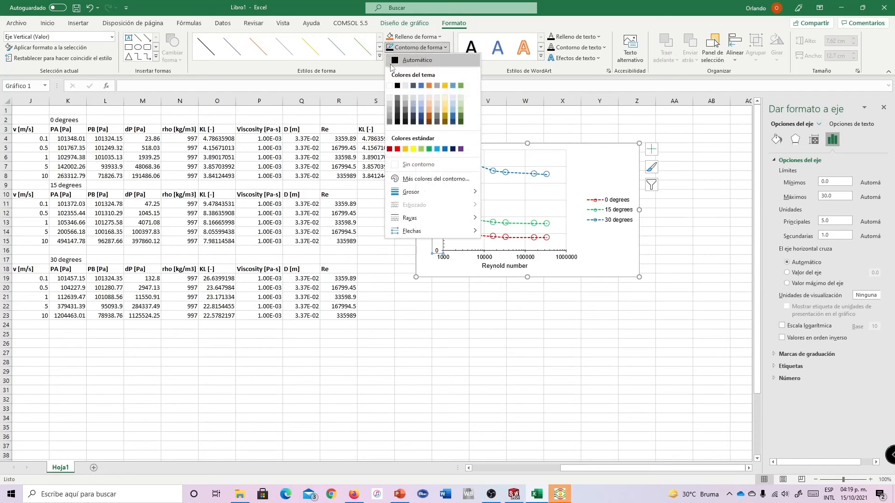
{"action": "left_click", "coordinate": [422, 86]}
{"action": "left_click", "coordinate": [713, 240]}
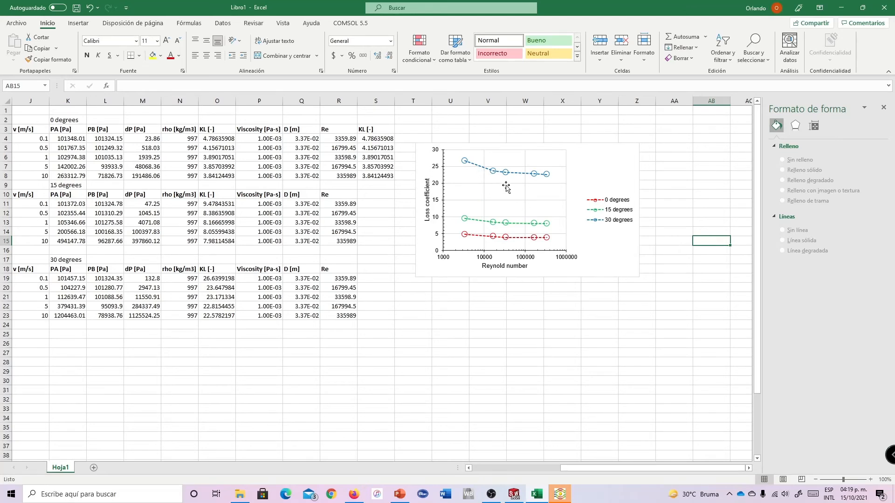
Step: Move the chart slightly lower beside the data tables and remove the outline around its chart area
{"action": "left_click_drag", "start_coordinate": [592, 159], "coordinate": [594, 176]}
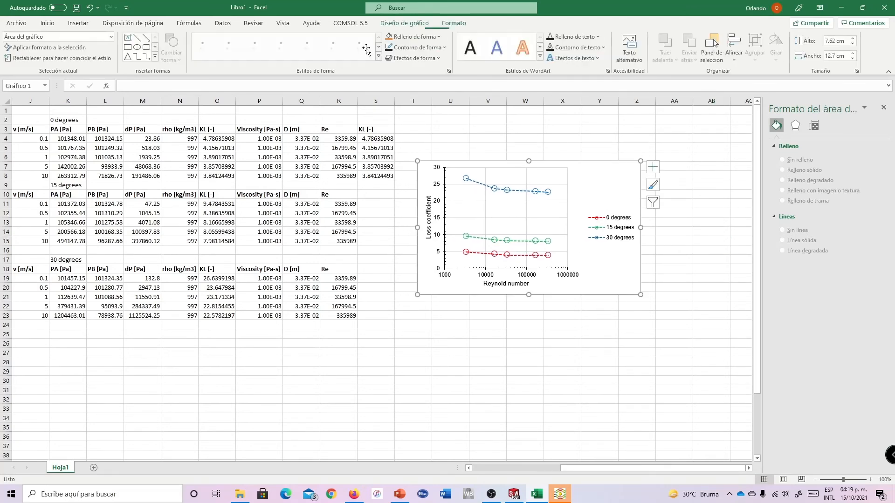
{"action": "left_click", "coordinate": [410, 38]}
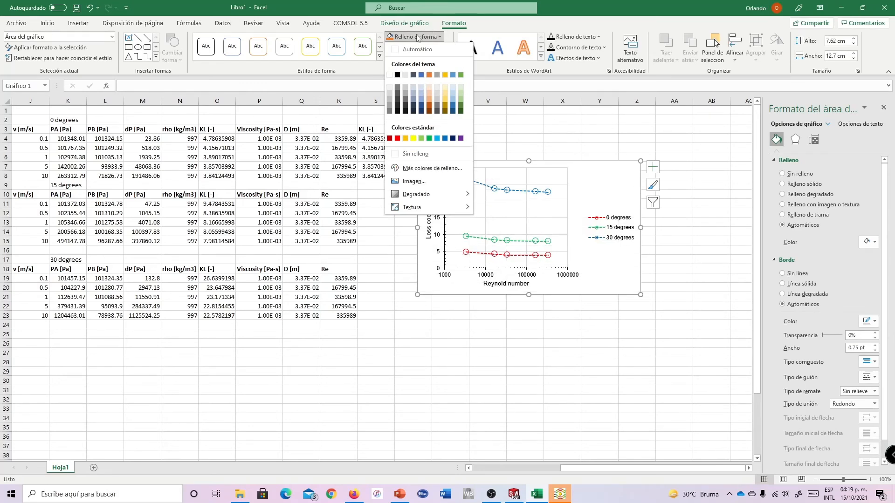
{"action": "left_click", "coordinate": [416, 35]}
{"action": "left_click", "coordinate": [402, 49]}
{"action": "left_click", "coordinate": [417, 162]}
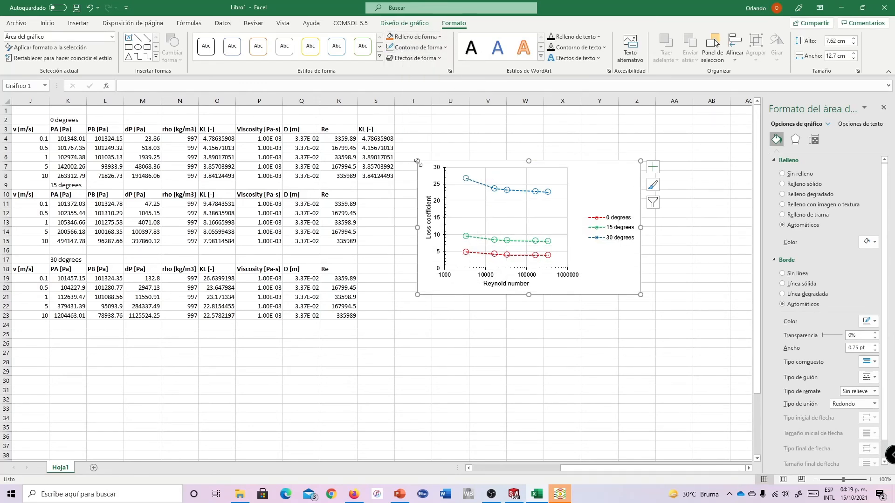
{"action": "left_click", "coordinate": [683, 234]}
Step: Save the workbook in the Documents folder under the file name Simulation4
{"action": "left_click", "coordinate": [77, 8]}
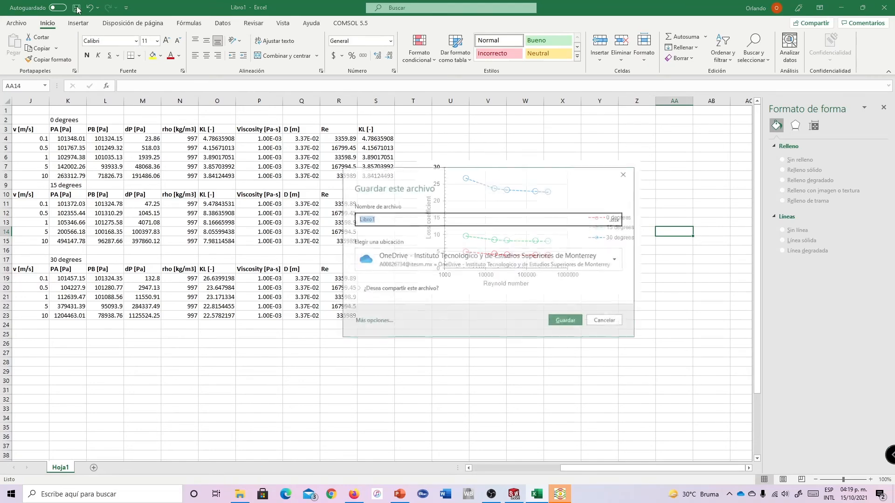
{"action": "left_click", "coordinate": [383, 322]}
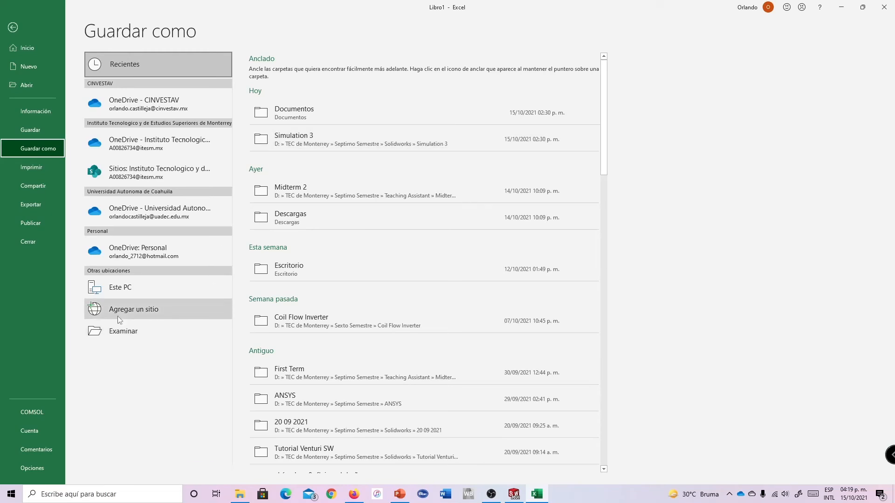
{"action": "left_click", "coordinate": [117, 330]}
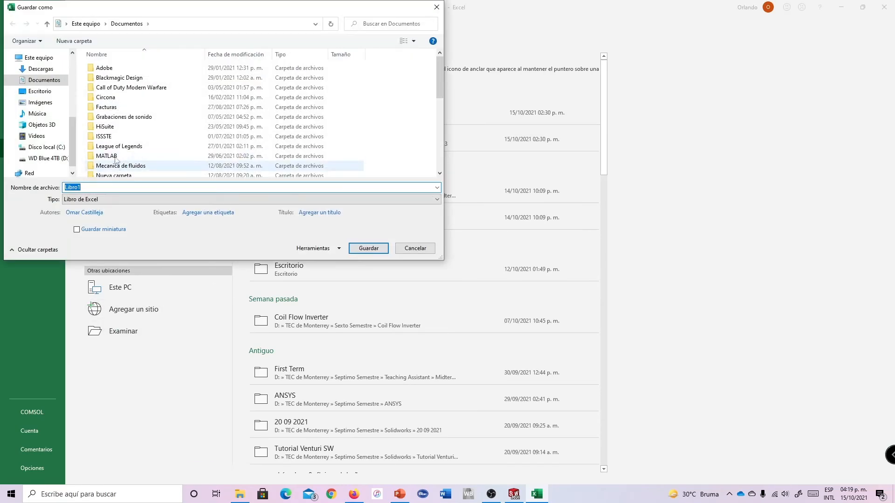
{"action": "type", "text": "Simu"}
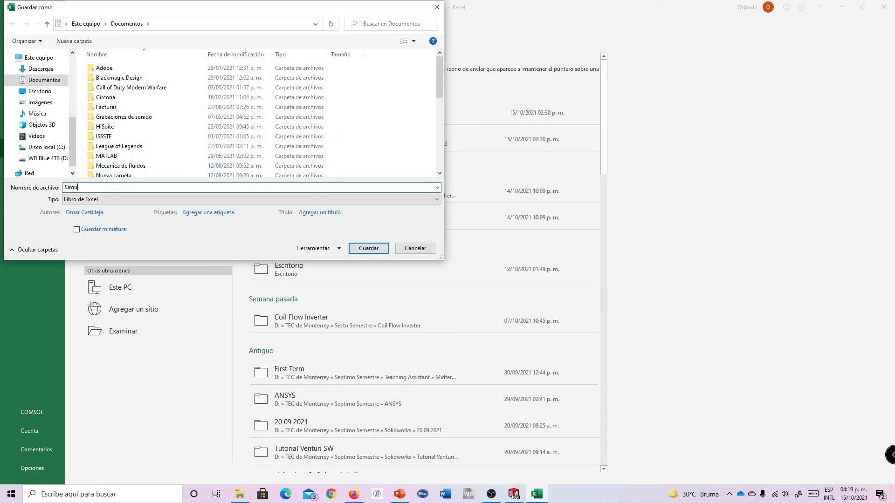
{"action": "type", "text": "lation4"}
{"action": "key", "text": "Return"}
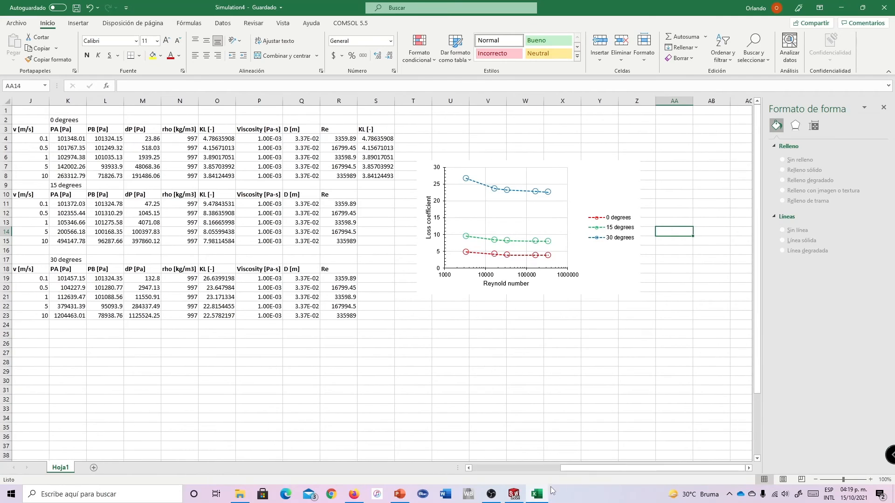
Step: Switch to SOLIDWORKS and copy the entire pA results table of the 45 degrees What If Analysis
{"action": "left_click", "coordinate": [513, 494]}
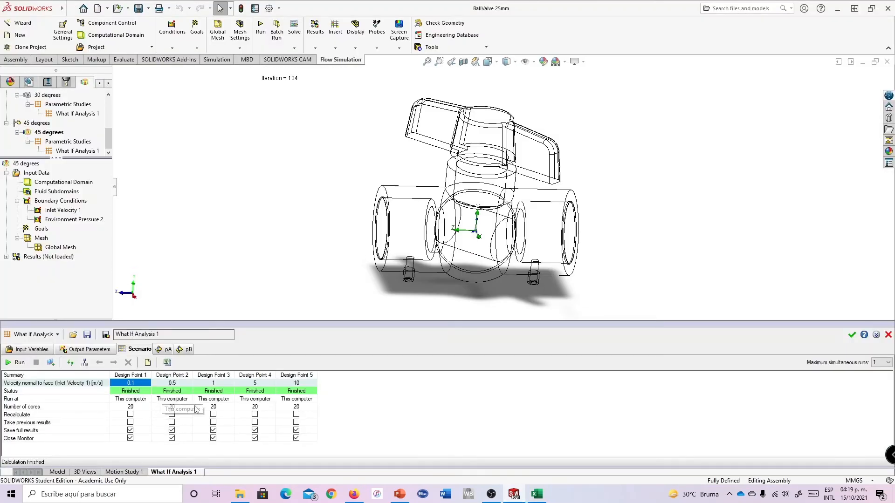
{"action": "left_click", "coordinate": [167, 350]}
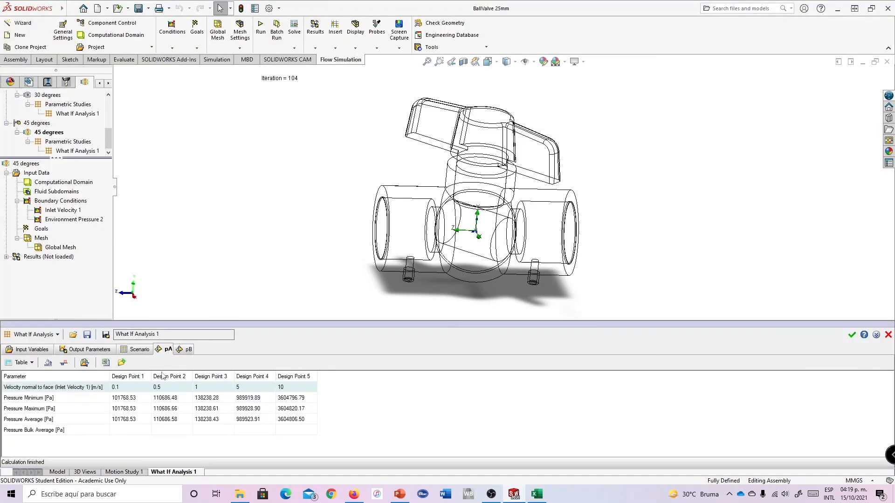
{"action": "right_click", "coordinate": [70, 399]}
{"action": "left_click", "coordinate": [83, 424]}
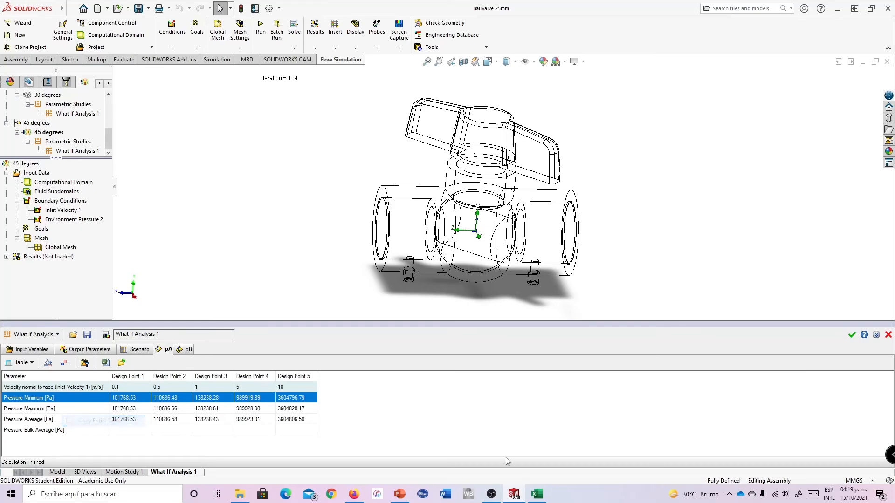
Step: Switch back to Excel and paste the copied pA results below the 30 degrees blocks, starting at cell A49
{"action": "left_click", "coordinate": [536, 495]}
{"action": "left_click_drag", "start_coordinate": [602, 467], "coordinate": [473, 468]}
{"action": "scroll", "coordinate": [109, 340], "scroll_direction": "down", "scroll_amount": 4}
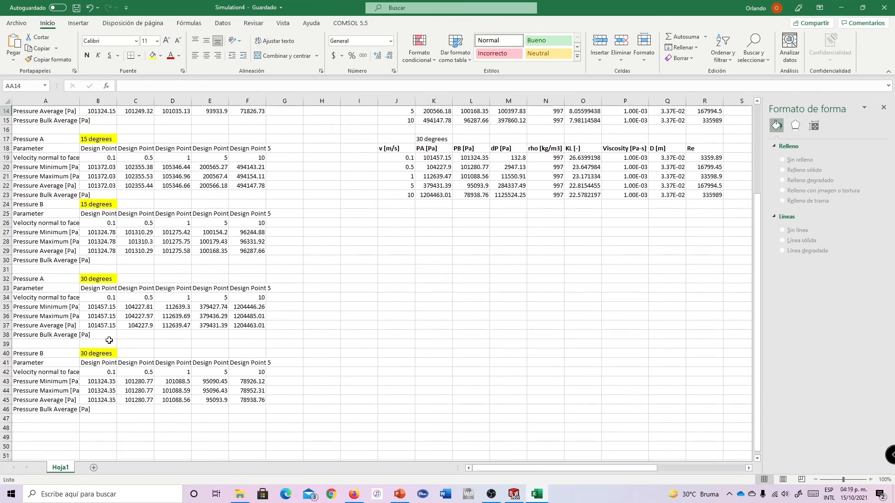
{"action": "scroll", "coordinate": [110, 340], "scroll_direction": "down", "scroll_amount": 4}
{"action": "left_click", "coordinate": [43, 334]}
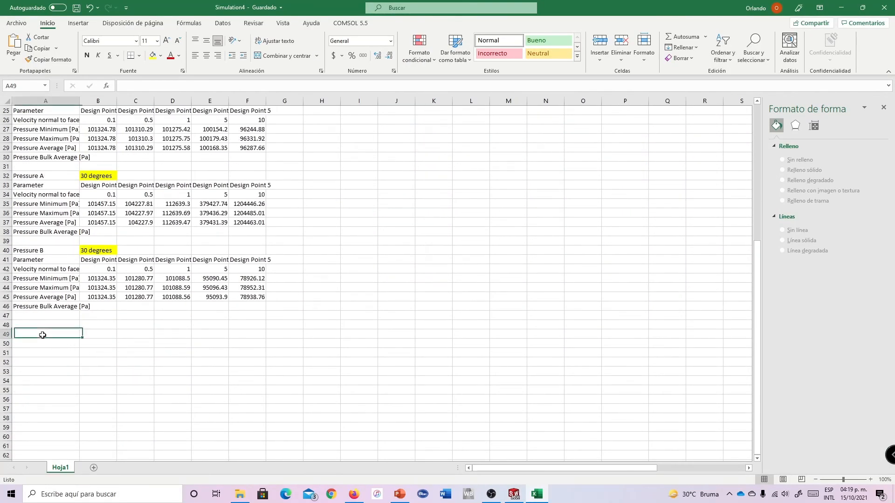
{"action": "left_click", "coordinate": [14, 43]}
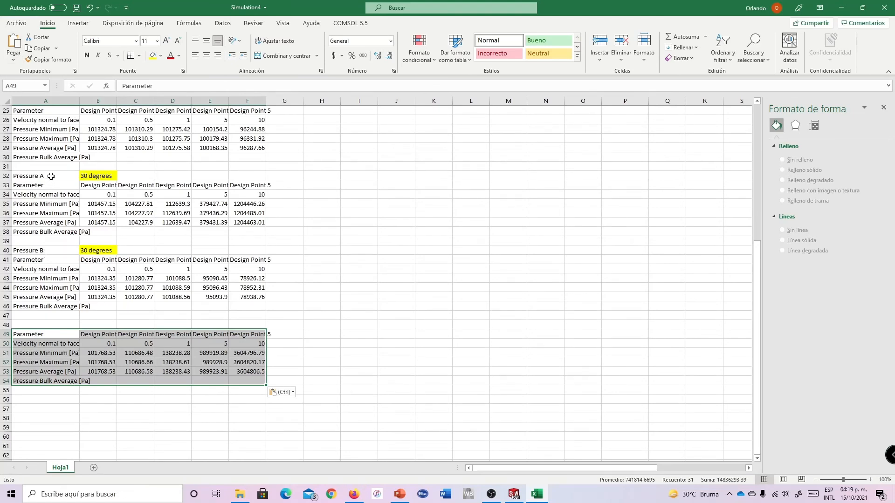
Step: Copy the Pressure A heading with its highlighted angle into row 48 and change the angle to 45 degrees
{"action": "left_click_drag", "start_coordinate": [51, 177], "coordinate": [95, 173]}
{"action": "key", "text": "ctrl+c"}
{"action": "left_click", "coordinate": [56, 325]}
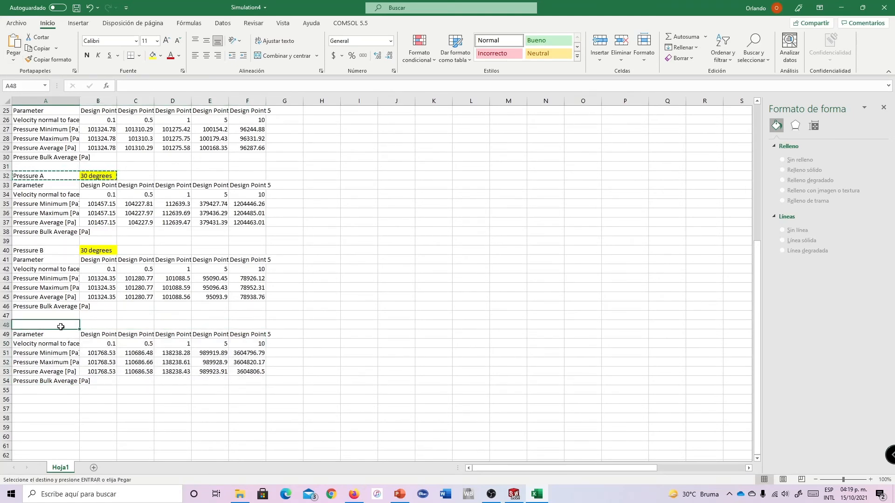
{"action": "key", "text": "ctrl+v"}
{"action": "left_click", "coordinate": [91, 327]}
{"action": "left_click_drag", "start_coordinate": [81, 325], "coordinate": [87, 324]}
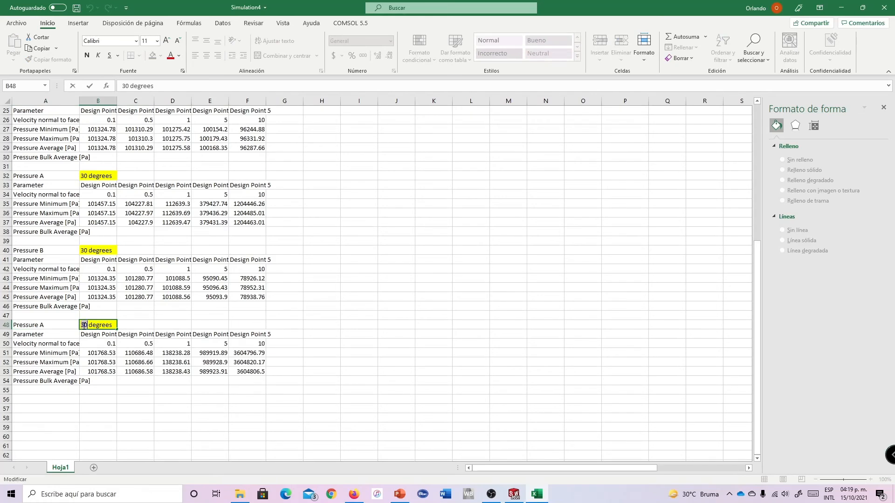
{"action": "type", "text": "45"}
{"action": "key", "text": "Return"}
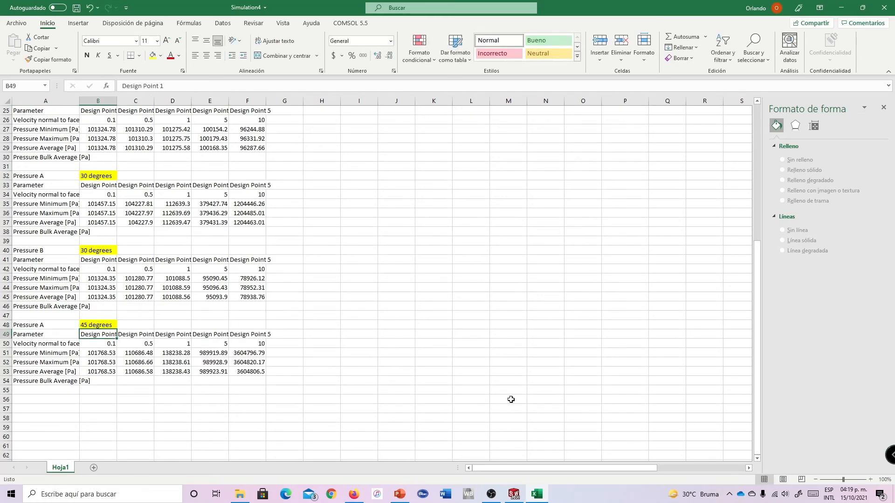
Step: Copy the entire pB results table from the 45 degrees study in SOLIDWORKS and paste it into Excel at cell A56
{"action": "left_click", "coordinate": [514, 493]}
{"action": "left_click", "coordinate": [186, 349]}
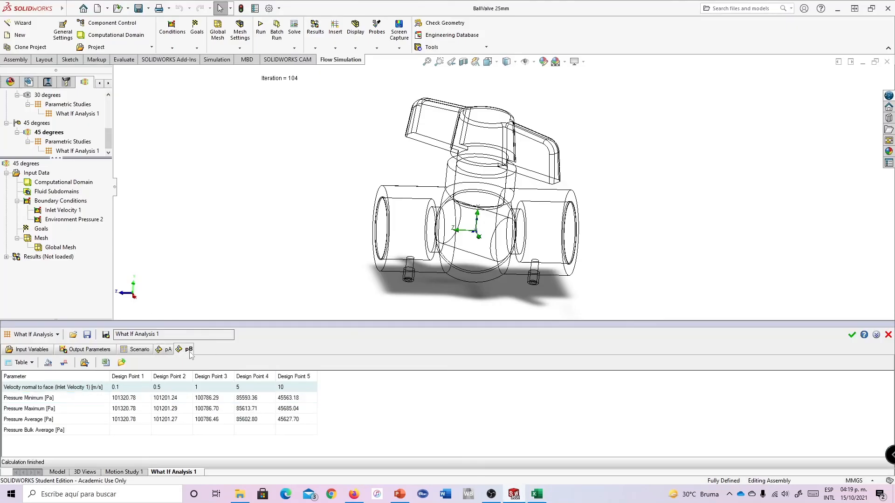
{"action": "right_click", "coordinate": [45, 412]}
{"action": "left_click", "coordinate": [79, 432]}
{"action": "left_click", "coordinate": [537, 494]}
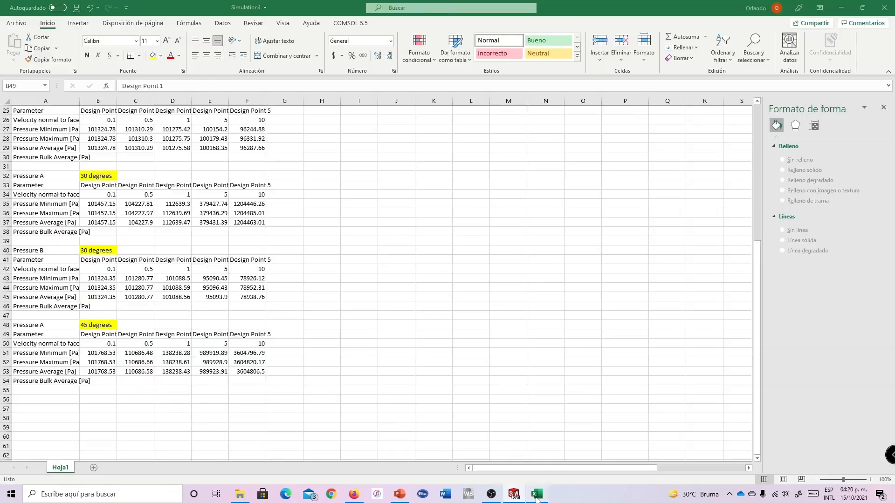
{"action": "left_click", "coordinate": [39, 400]}
{"action": "left_click", "coordinate": [14, 42]}
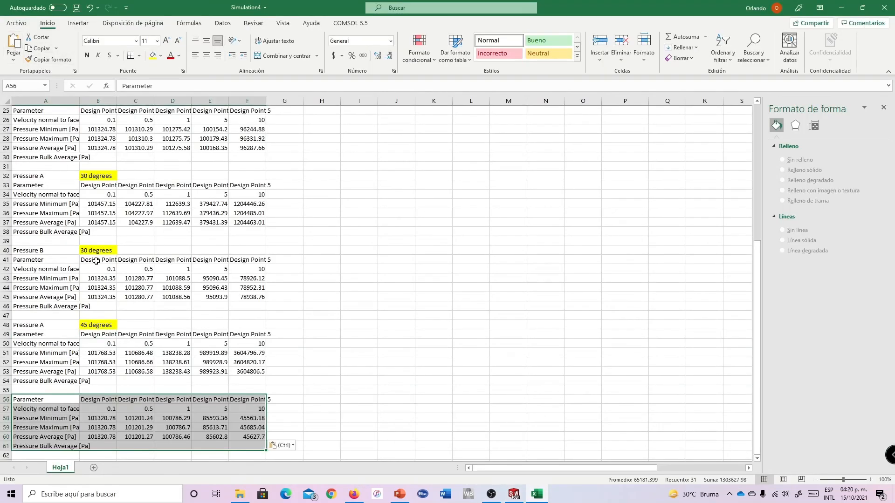
Step: Copy the 45 degrees heading from row 48 into row 55 and rename its label Pressure B
{"action": "left_click_drag", "start_coordinate": [61, 325], "coordinate": [98, 325]}
{"action": "key", "text": "ctrl+c"}
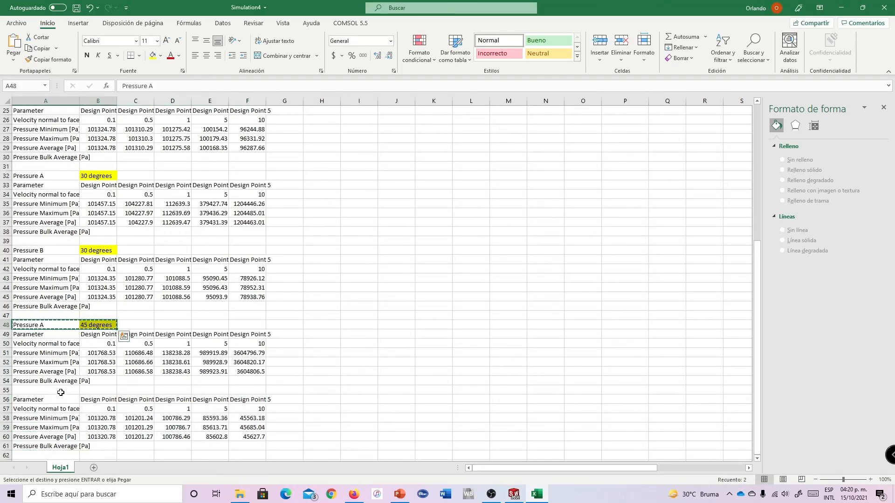
{"action": "left_click", "coordinate": [51, 392]}
{"action": "key", "text": "ctrl+v"}
{"action": "double_click", "coordinate": [65, 392]}
{"action": "type", "text": "B"}
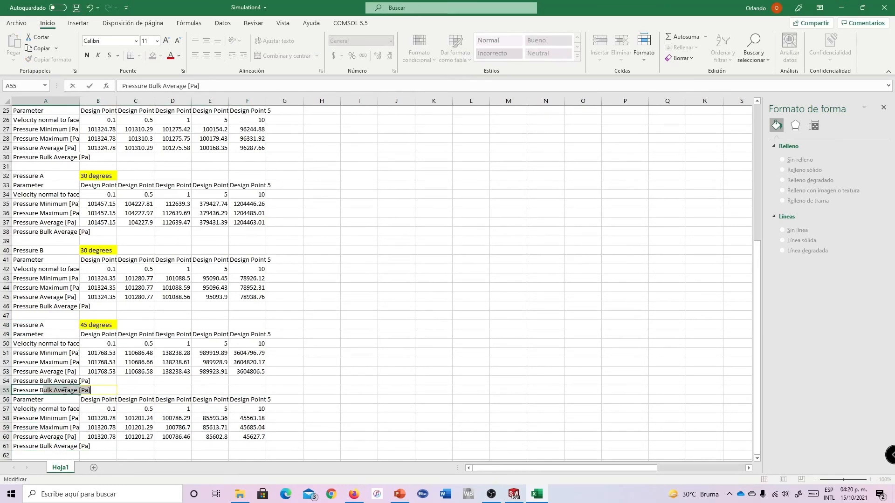
{"action": "key", "text": "Delete"}
{"action": "key", "text": "Return"}
{"action": "scroll", "coordinate": [470, 360], "scroll_direction": "up", "scroll_amount": 4}
{"action": "scroll", "coordinate": [470, 360], "scroll_direction": "up", "scroll_amount": 3}
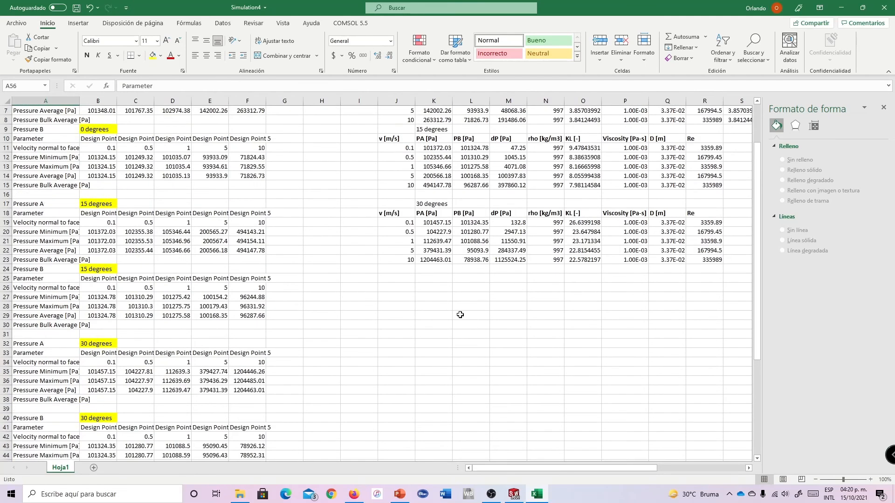
{"action": "left_click_drag", "start_coordinate": [433, 250], "coordinate": [440, 289]}
{"action": "key", "text": "Delete"}
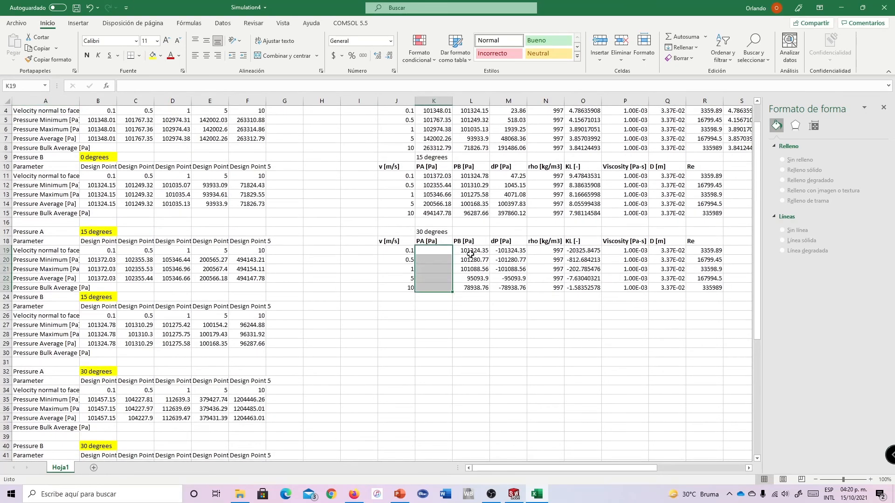
{"action": "left_click_drag", "start_coordinate": [471, 250], "coordinate": [471, 288]}
{"action": "key", "text": "Delete"}
{"action": "scroll", "coordinate": [169, 394], "scroll_direction": "down", "scroll_amount": 9}
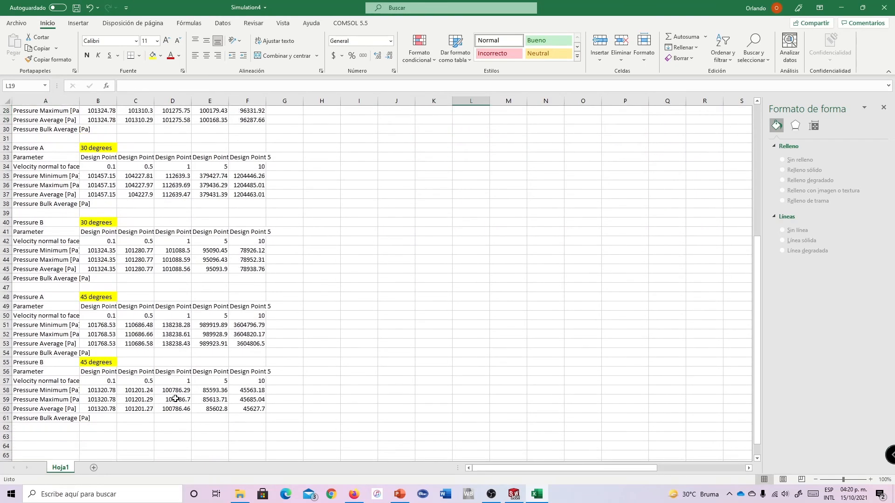
{"action": "scroll", "coordinate": [126, 340], "scroll_direction": "up", "scroll_amount": 10}
{"action": "key", "text": "ctrl+z"}
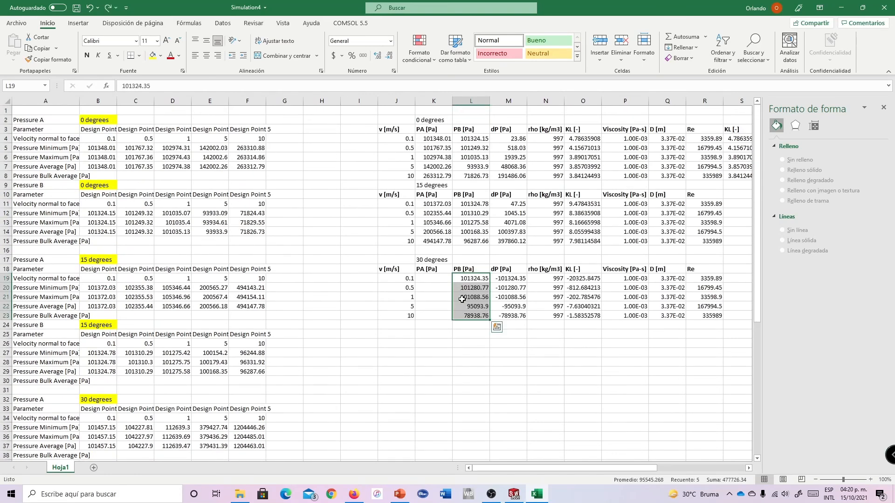
{"action": "key", "text": "ctrl+z"}
Step: Copy the 30 degrees calculation table J18:R23 with its headers and paste it below at cell J26
{"action": "left_click", "coordinate": [390, 269]}
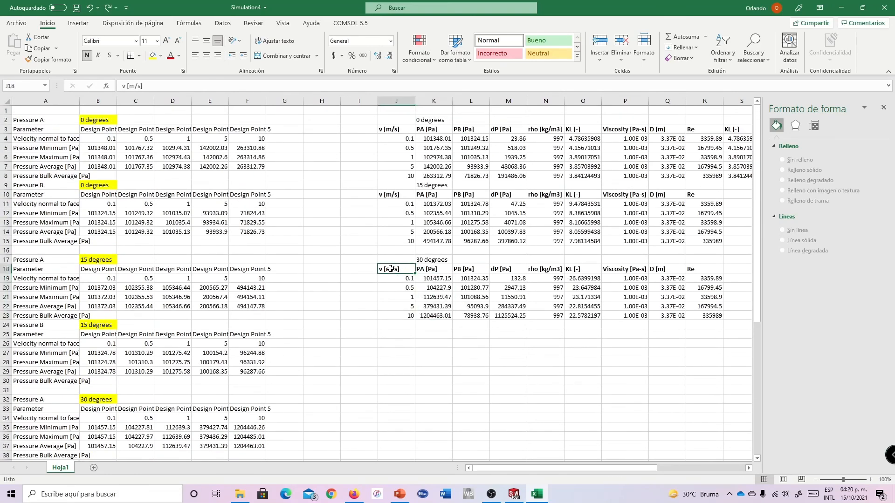
{"action": "left_click", "coordinate": [705, 317], "text": "shift"}
{"action": "right_click", "coordinate": [548, 286]}
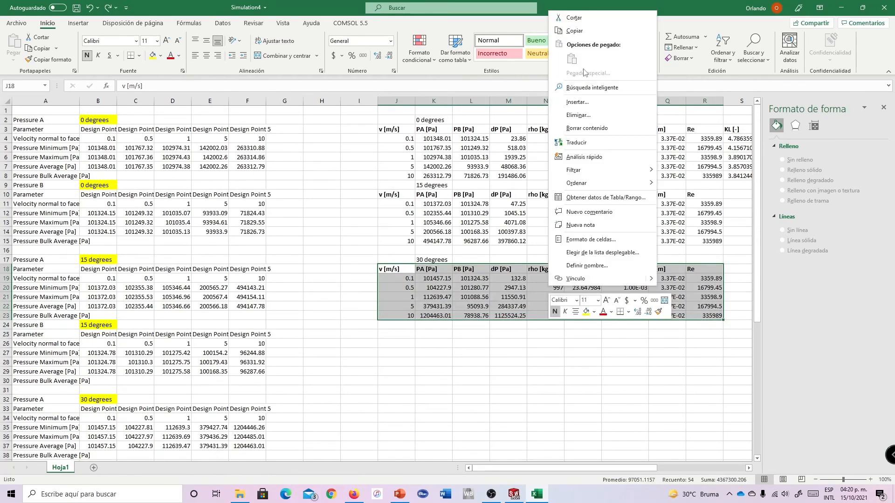
{"action": "left_click", "coordinate": [575, 31]}
{"action": "right_click", "coordinate": [393, 345]}
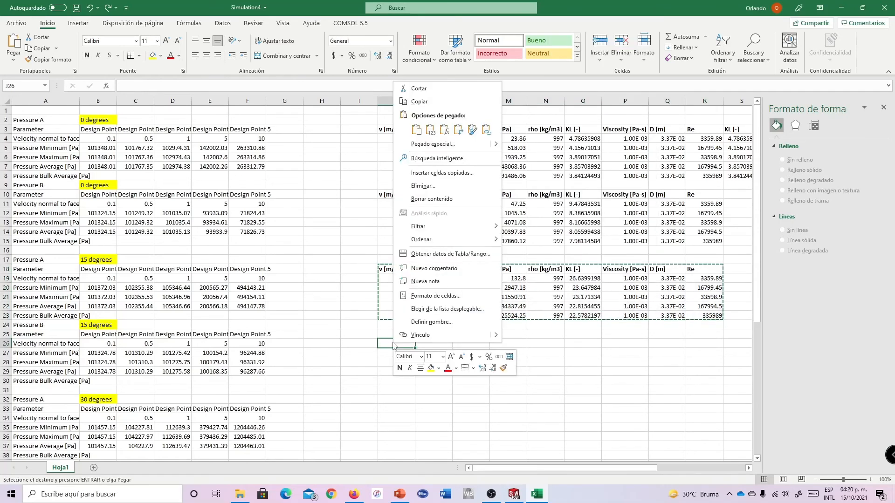
{"action": "left_click", "coordinate": [416, 130]}
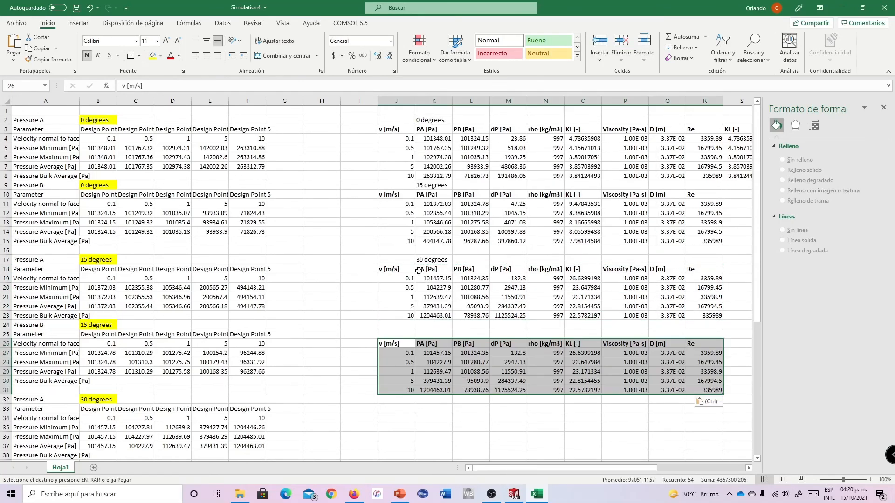
Step: Title the duplicated calculation table "45 degrees" in cell K25
{"action": "left_click", "coordinate": [434, 330]}
{"action": "type", "text": "45"}
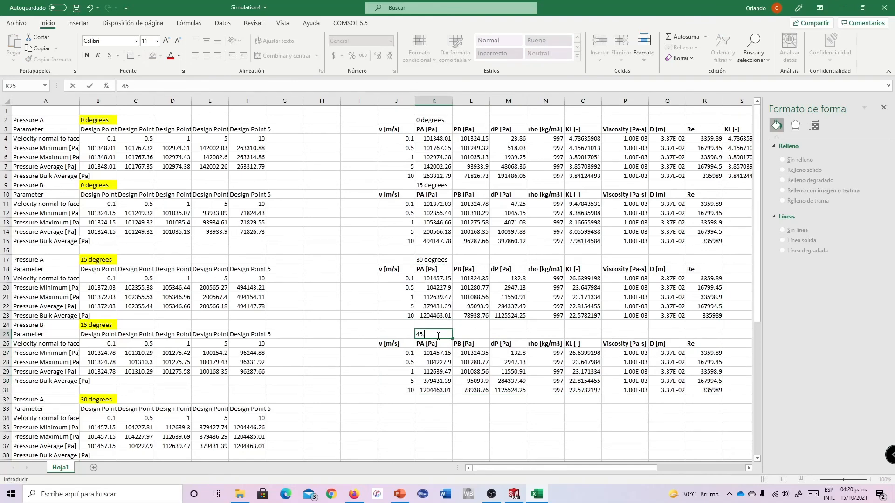
{"action": "type", "text": " degrees"}
{"action": "key", "text": "Return"}
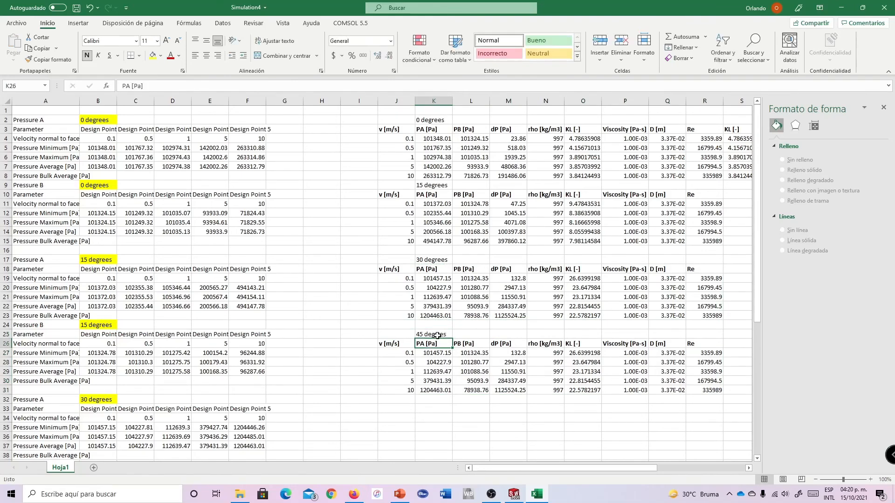
Step: Copy the 45 degrees Pressure A averages in B53:F53 and paste them transposed into the PA column at K27:K31
{"action": "scroll", "coordinate": [403, 359], "scroll_direction": "down", "scroll_amount": 10}
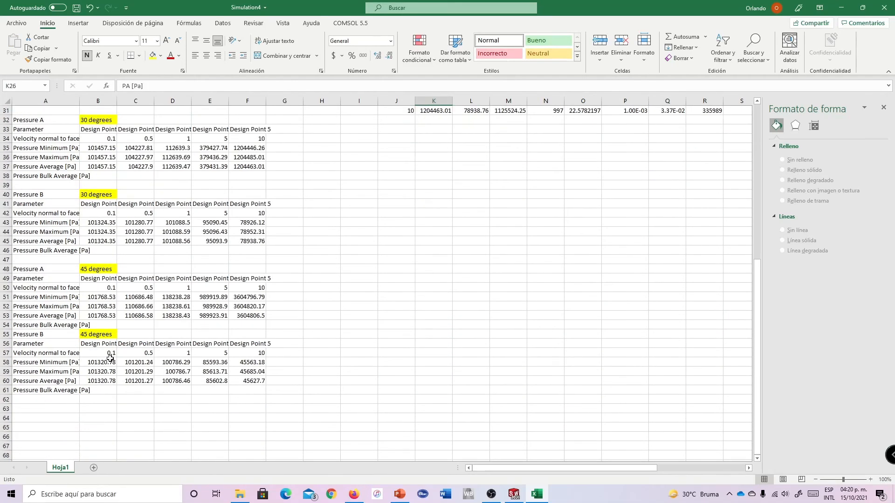
{"action": "left_click_drag", "start_coordinate": [93, 316], "coordinate": [234, 314]}
{"action": "key", "text": "ctrl+c"}
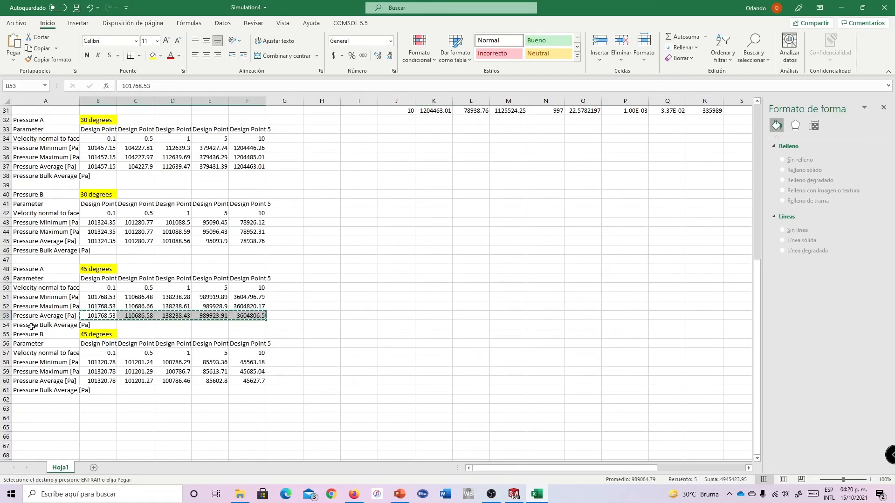
{"action": "scroll", "coordinate": [207, 307], "scroll_direction": "up", "scroll_amount": 2}
{"action": "scroll", "coordinate": [461, 315], "scroll_direction": "up", "scroll_amount": 7}
{"action": "left_click_drag", "start_coordinate": [443, 328], "coordinate": [442, 363]}
{"action": "right_click", "coordinate": [443, 345]}
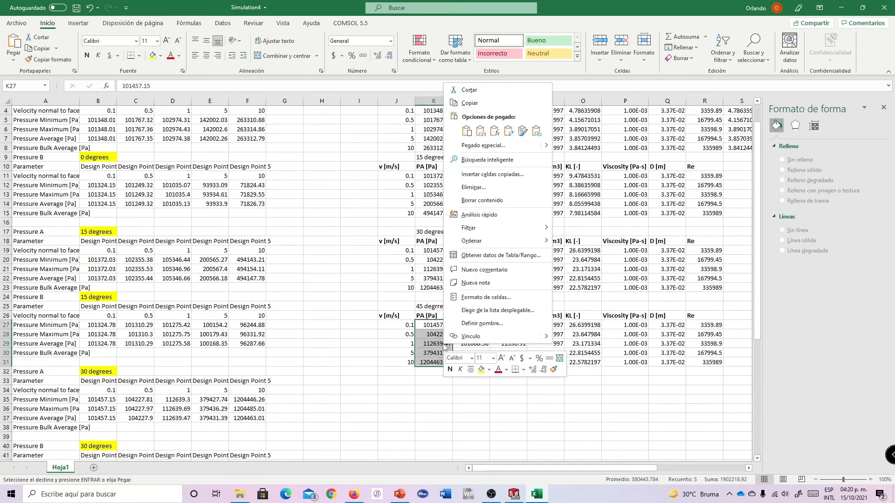
{"action": "left_click", "coordinate": [508, 131]}
Step: Copy the 45 degrees Pressure B averages in B60:F60 and paste them transposed into the PB column at L27:L31
{"action": "scroll", "coordinate": [455, 321], "scroll_direction": "down", "scroll_amount": 8}
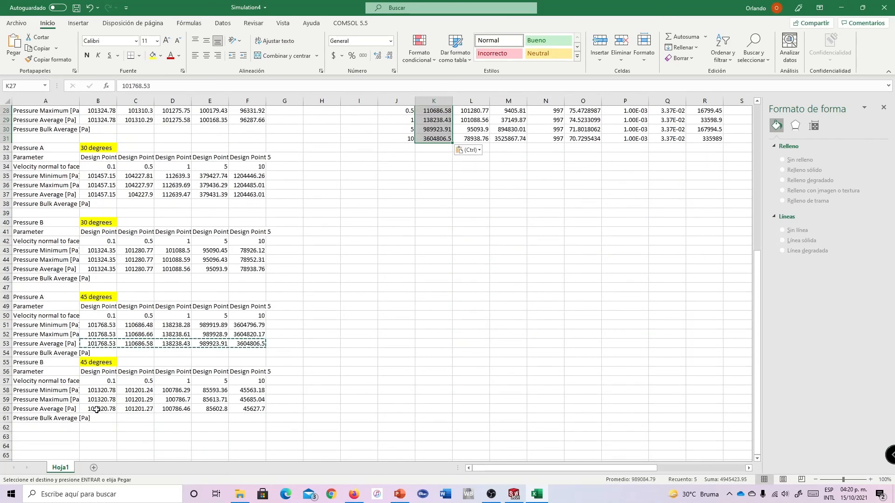
{"action": "left_click_drag", "start_coordinate": [98, 409], "coordinate": [254, 409]}
{"action": "key", "text": "ctrl+c"}
{"action": "scroll", "coordinate": [308, 381], "scroll_direction": "up", "scroll_amount": 6}
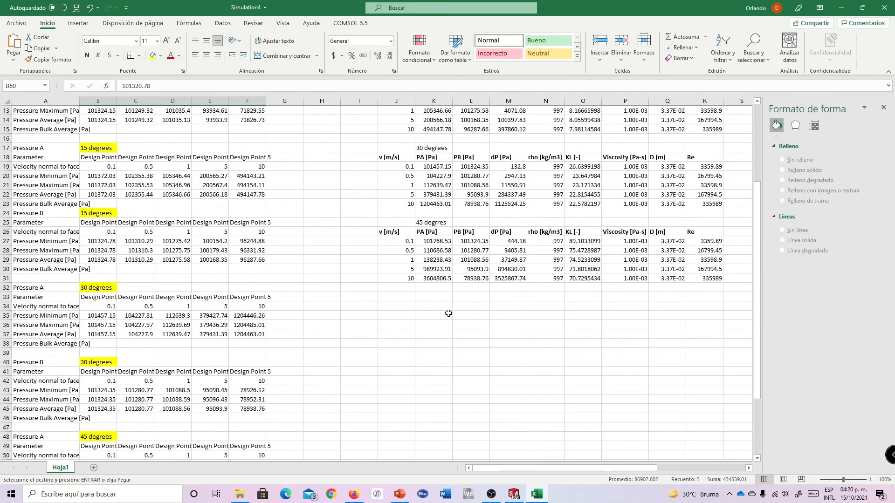
{"action": "left_click_drag", "start_coordinate": [471, 269], "coordinate": [475, 305]}
{"action": "right_click", "coordinate": [475, 294]}
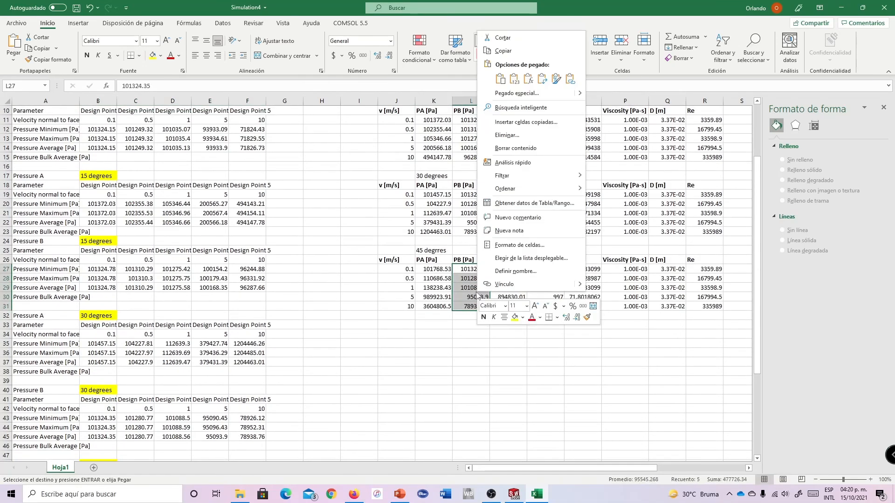
{"action": "left_click", "coordinate": [541, 81]}
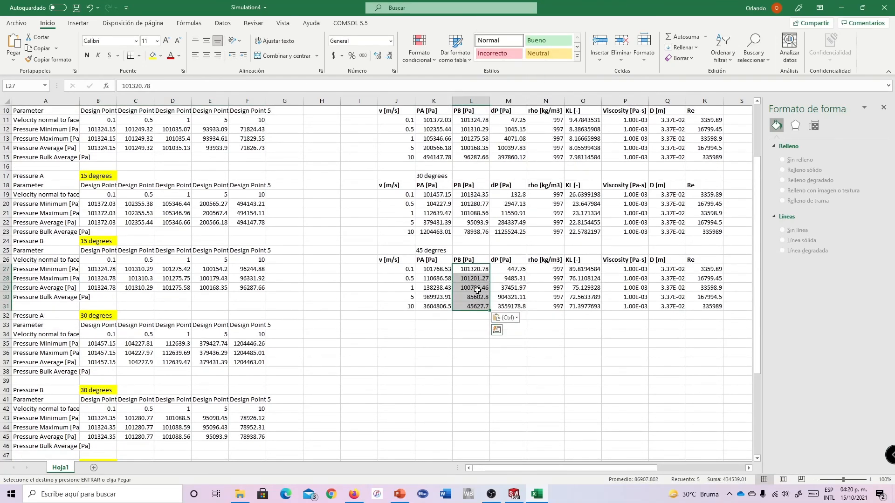
{"action": "scroll", "coordinate": [502, 293], "scroll_direction": "down", "scroll_amount": 8}
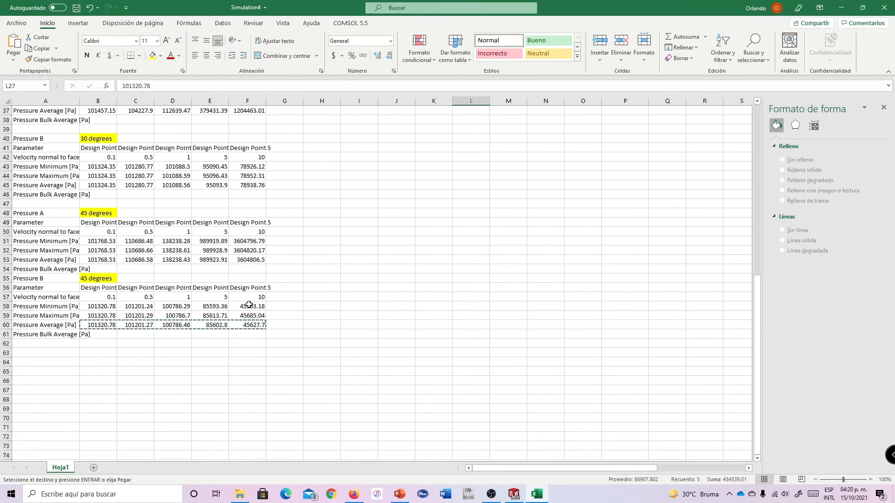
{"action": "scroll", "coordinate": [498, 187], "scroll_direction": "up", "scroll_amount": 11}
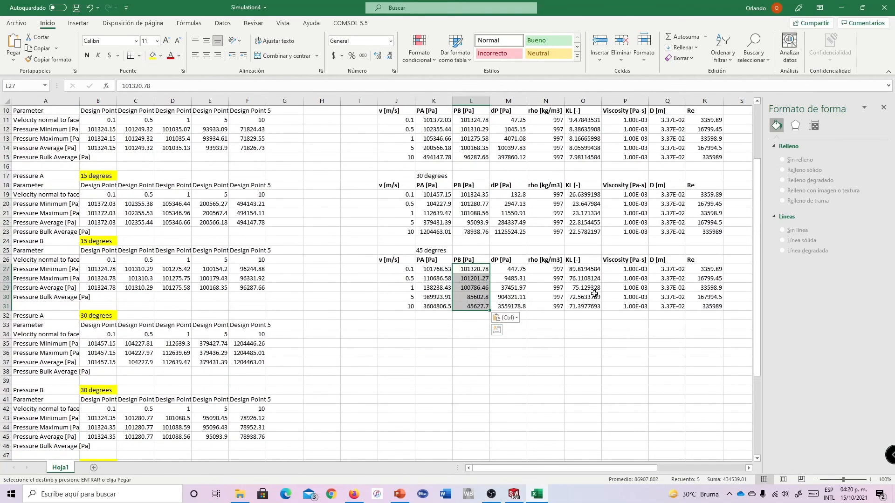
Step: Add a new series to the loss coefficient chart with the 45 degrees Reynolds numbers R27:R31 as X values
{"action": "left_click_drag", "start_coordinate": [530, 469], "coordinate": [580, 470]}
{"action": "left_click_drag", "start_coordinate": [373, 355], "coordinate": [377, 390]}
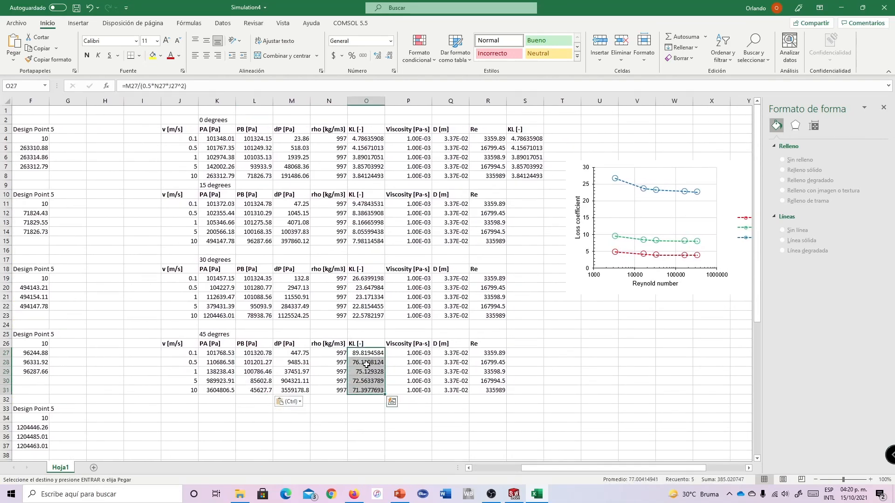
{"action": "right_click", "coordinate": [661, 191]}
{"action": "left_click", "coordinate": [688, 239]}
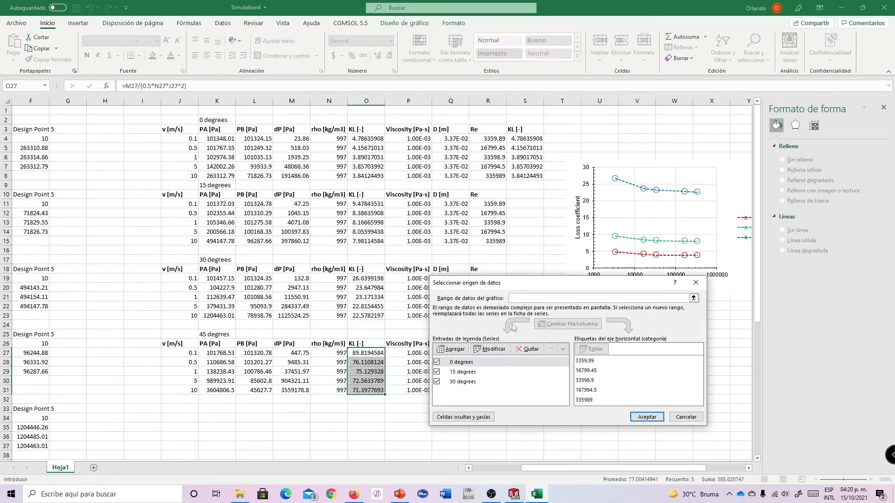
{"action": "left_click", "coordinate": [451, 353]}
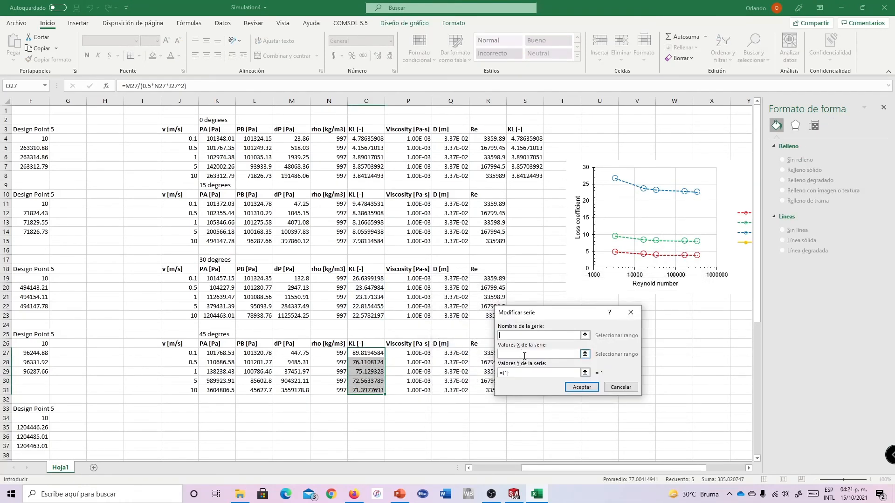
{"action": "left_click_drag", "start_coordinate": [545, 320], "coordinate": [611, 300]}
{"action": "left_click_drag", "start_coordinate": [494, 353], "coordinate": [496, 389]}
Step: Use the KL values O27:O31 as the new series' Y values, name it from cell K25, and accept the data source
{"action": "left_click_drag", "start_coordinate": [588, 353], "coordinate": [552, 353]}
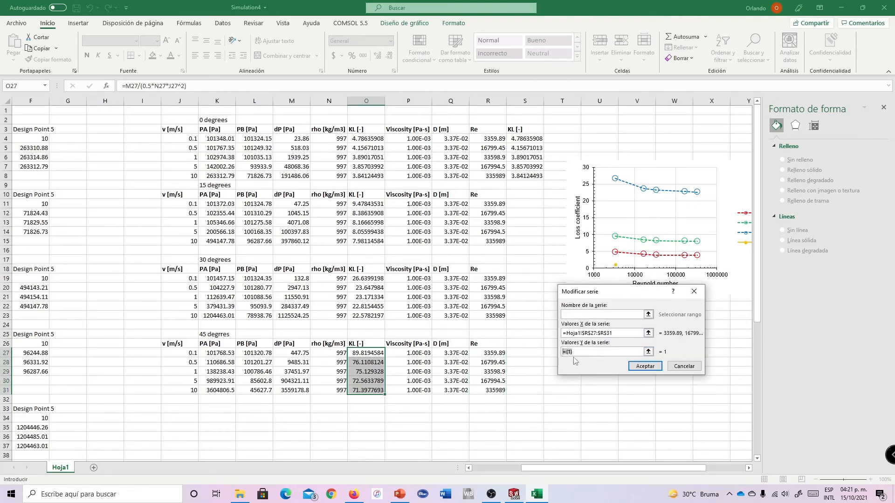
{"action": "key", "text": "BackSpace"}
{"action": "left_click_drag", "start_coordinate": [373, 355], "coordinate": [373, 390]}
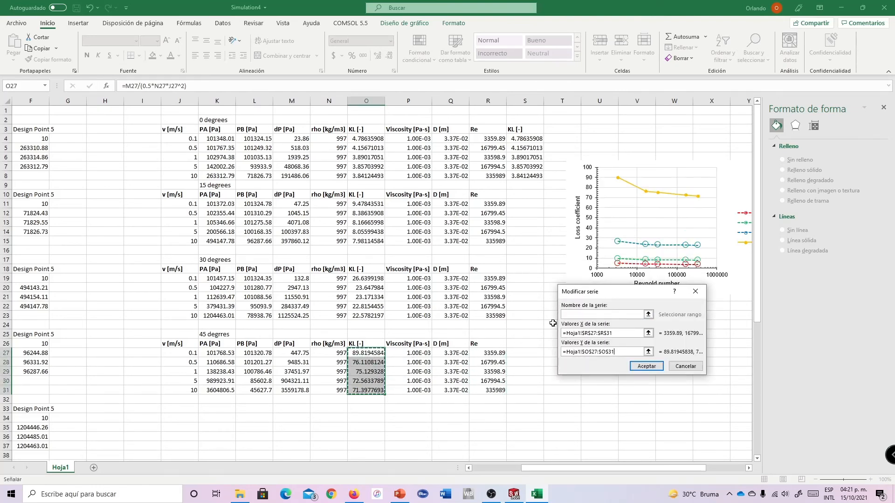
{"action": "left_click", "coordinate": [578, 317]}
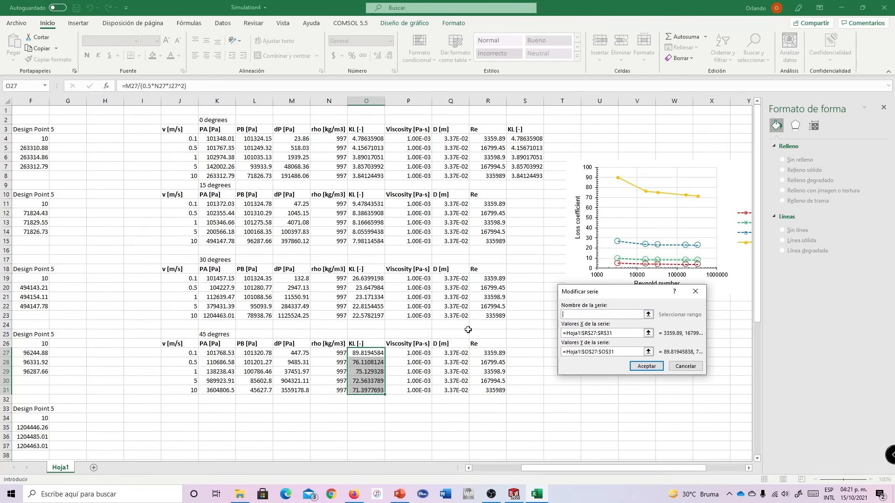
{"action": "left_click", "coordinate": [219, 335]}
{"action": "left_click", "coordinate": [647, 366]}
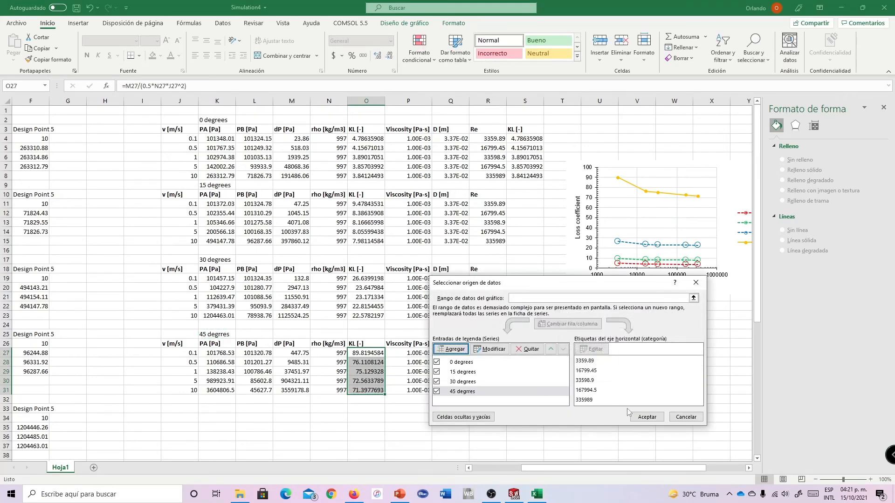
{"action": "left_click", "coordinate": [647, 417]}
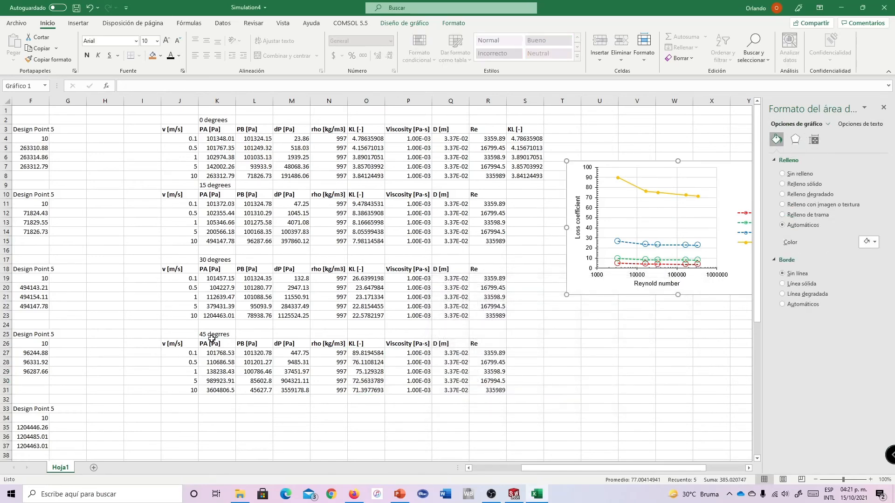
Step: Correct the spelling of the table title in cell K25 to "45 degrees"
{"action": "left_click", "coordinate": [218, 335]}
{"action": "double_click", "coordinate": [220, 335]}
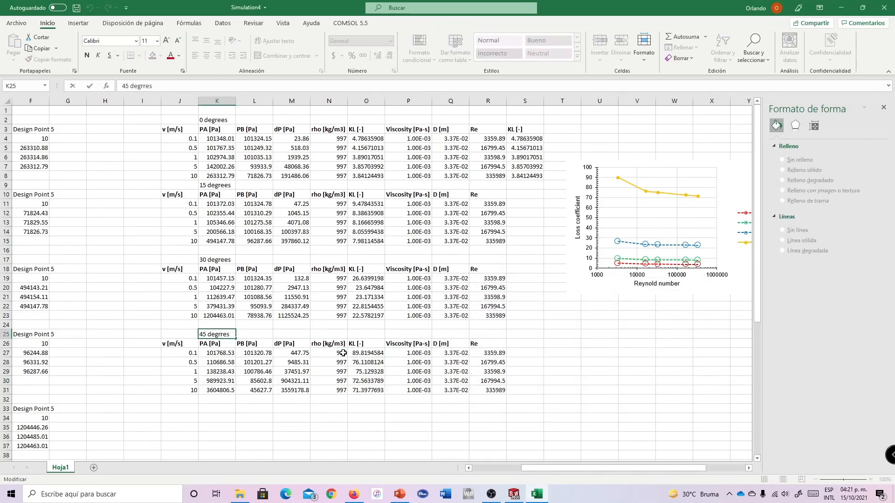
{"action": "key", "text": "Return"}
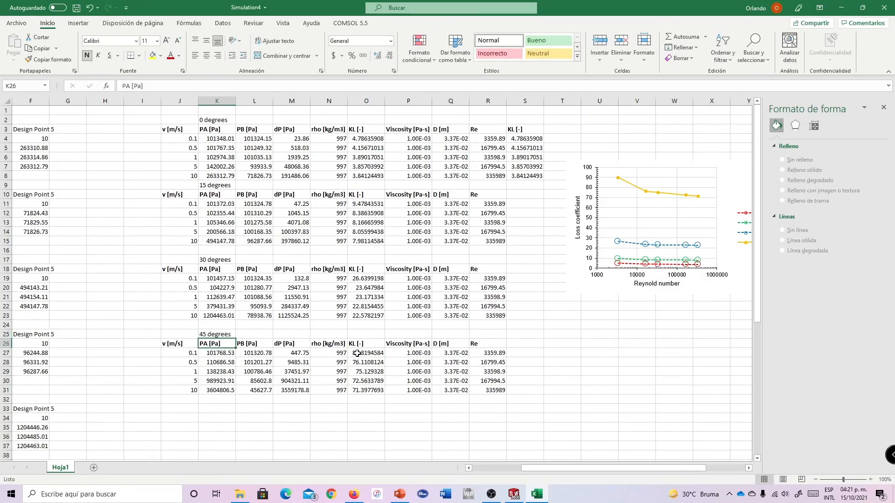
Step: Set the markers of the chart's 45 degrees series to no fill
{"action": "left_click", "coordinate": [677, 195]}
{"action": "left_click_drag", "start_coordinate": [651, 468], "coordinate": [680, 471]}
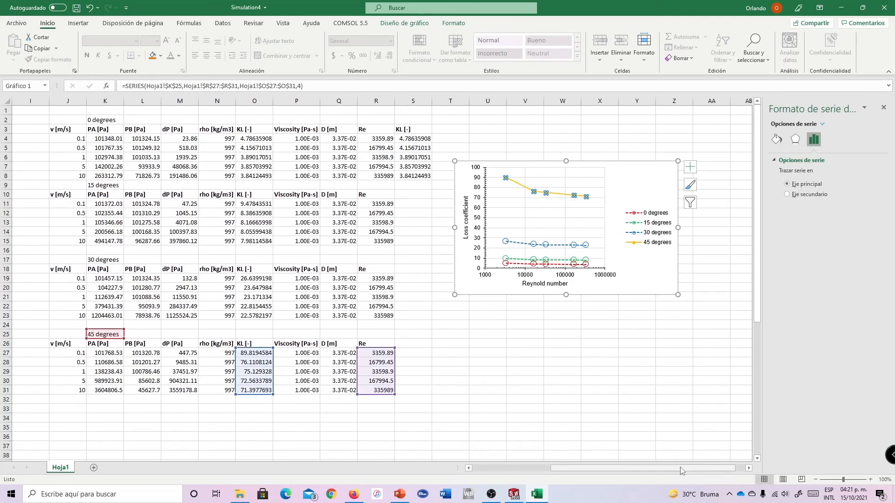
{"action": "left_click", "coordinate": [776, 140]}
{"action": "left_click", "coordinate": [821, 160]}
{"action": "left_click", "coordinate": [873, 268]}
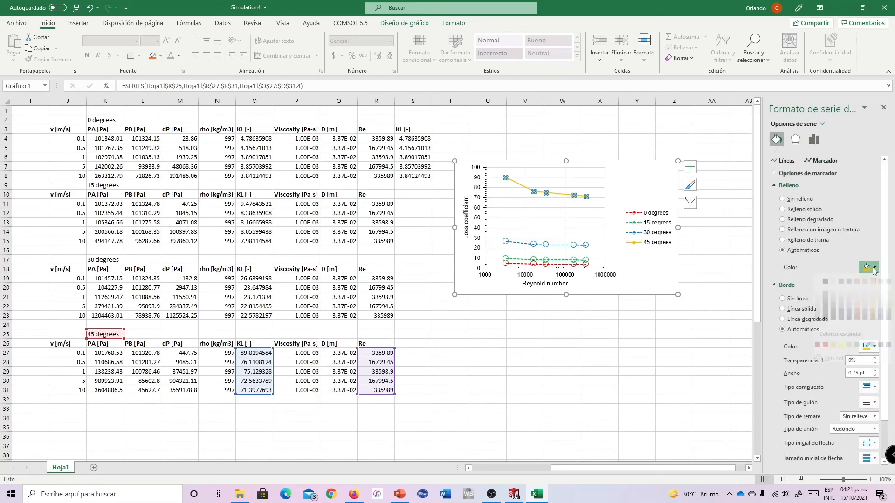
{"action": "left_click", "coordinate": [890, 360]}
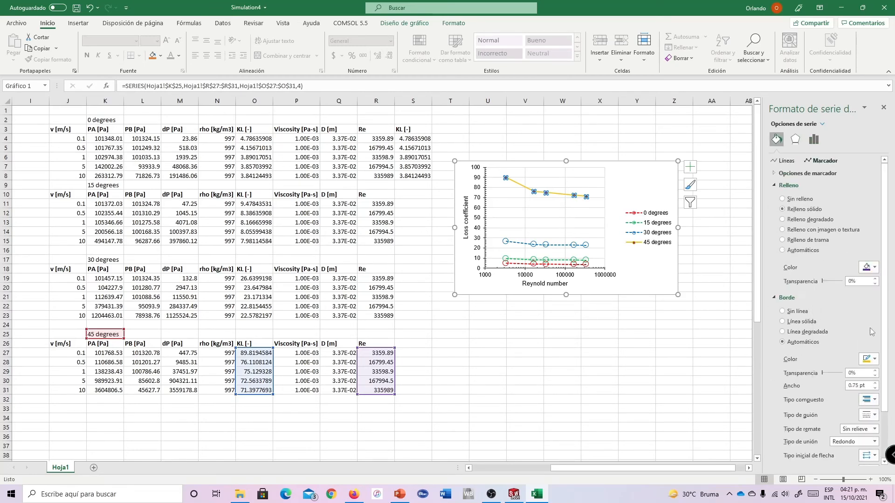
{"action": "left_click", "coordinate": [797, 199]}
Step: Set the 45 degrees series' built-in markers to size 10 with a solid purple border
{"action": "left_click", "coordinate": [808, 173]}
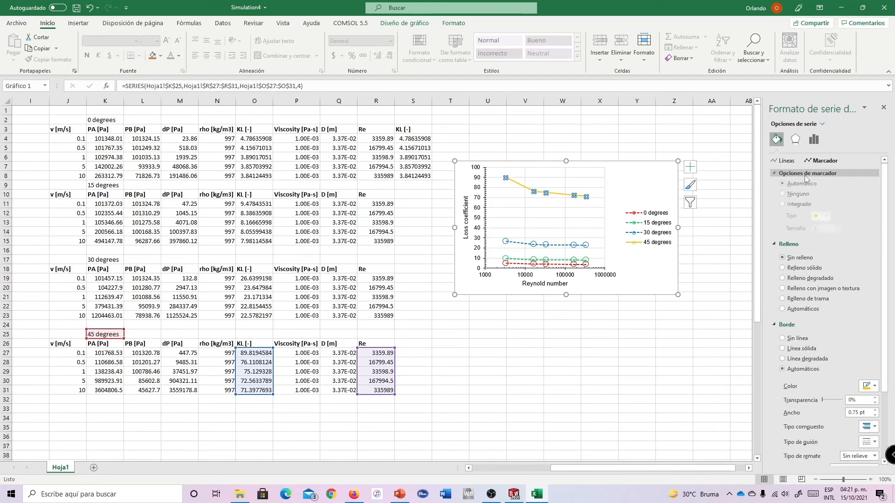
{"action": "left_click", "coordinate": [838, 229]}
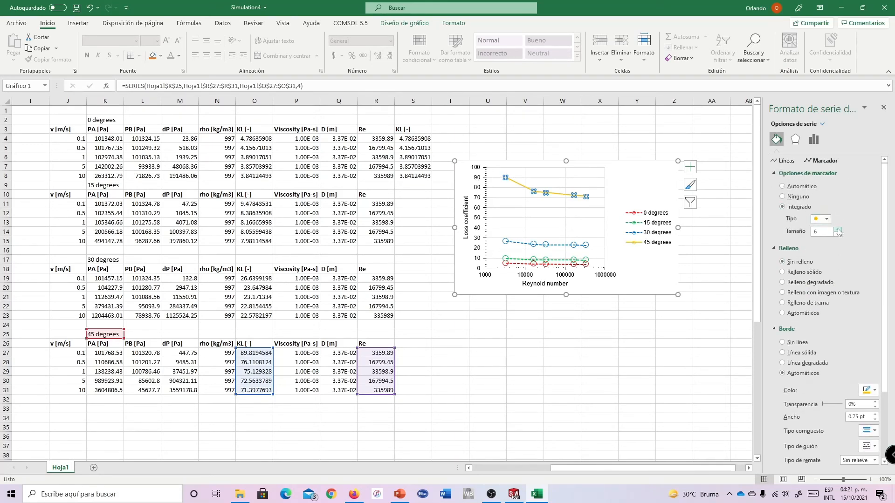
{"action": "left_click", "coordinate": [838, 229]}
{"action": "left_click", "coordinate": [838, 229]}
{"action": "left_click", "coordinate": [838, 229]}
{"action": "left_click", "coordinate": [838, 229]}
{"action": "left_click", "coordinate": [870, 390]}
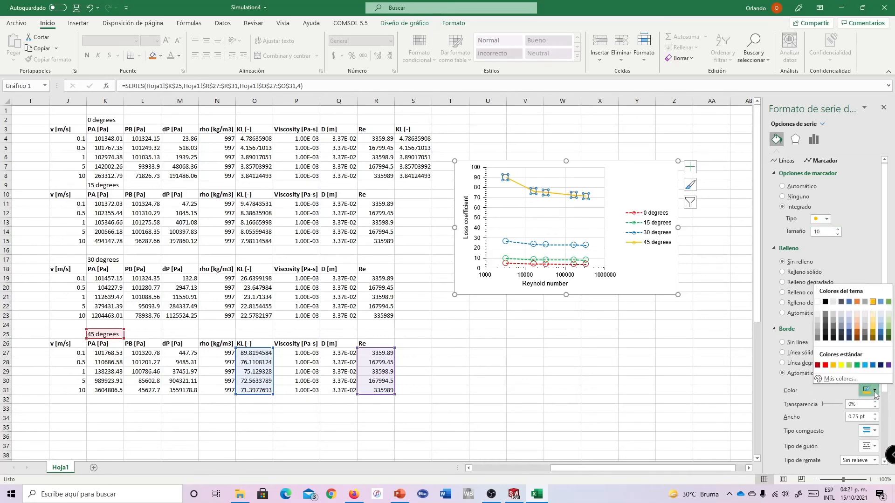
{"action": "left_click", "coordinate": [889, 371]}
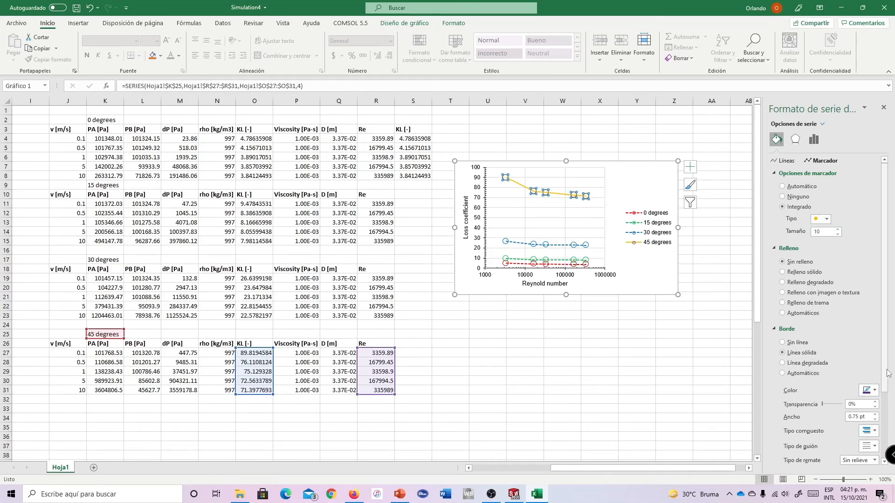
Step: Make the connecting line of the 45 degrees series dashed and purple
{"action": "left_click", "coordinate": [785, 160]}
{"action": "left_click", "coordinate": [869, 291]}
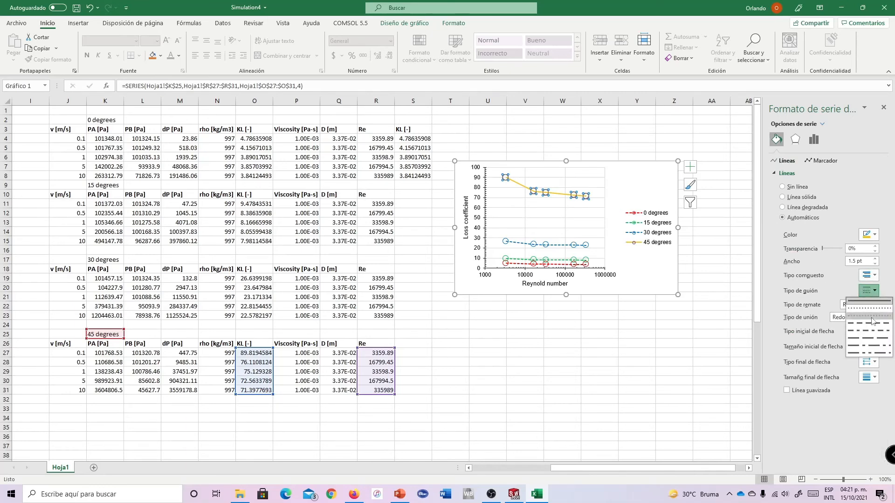
{"action": "left_click", "coordinate": [870, 315]}
{"action": "left_click", "coordinate": [870, 234]}
{"action": "left_click", "coordinate": [888, 322]}
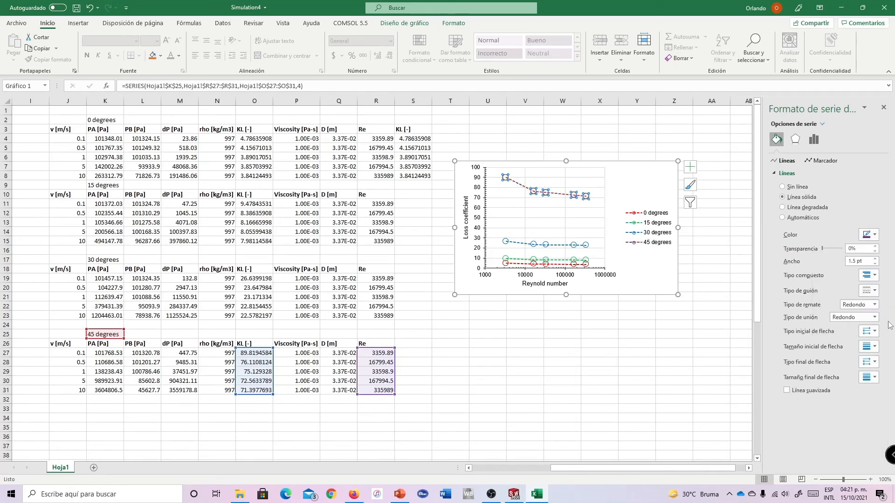
{"action": "left_click", "coordinate": [607, 341]}
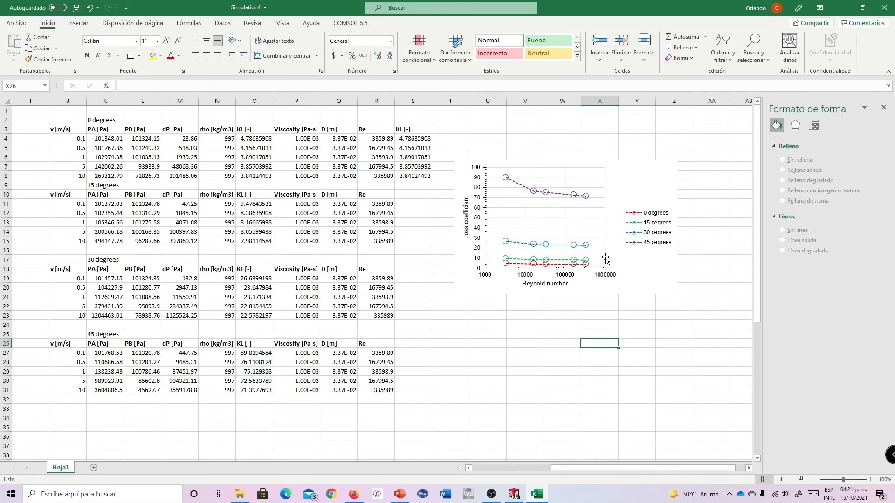
Step: Move the chart slightly lower beside the tables and view the reference chart on PowerPoint's Loss coefficient slide before returning to Excel
{"action": "left_click_drag", "start_coordinate": [631, 222], "coordinate": [618, 245]}
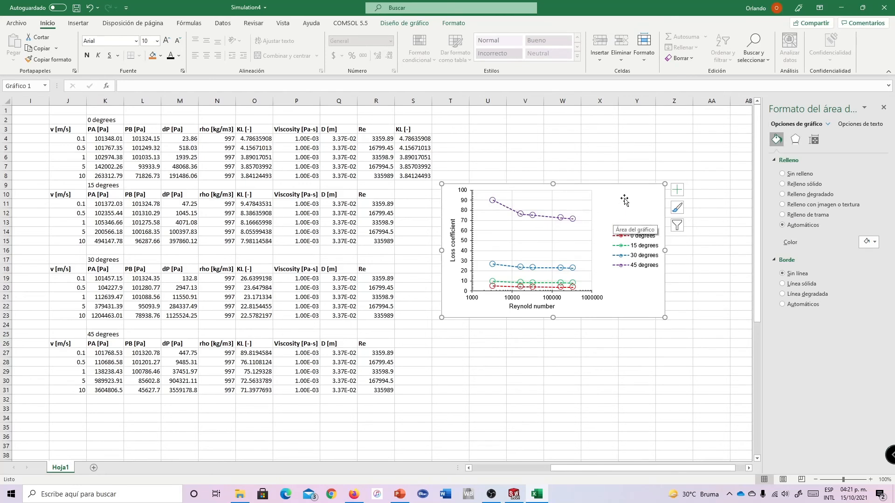
{"action": "left_click_drag", "start_coordinate": [625, 211], "coordinate": [625, 214]}
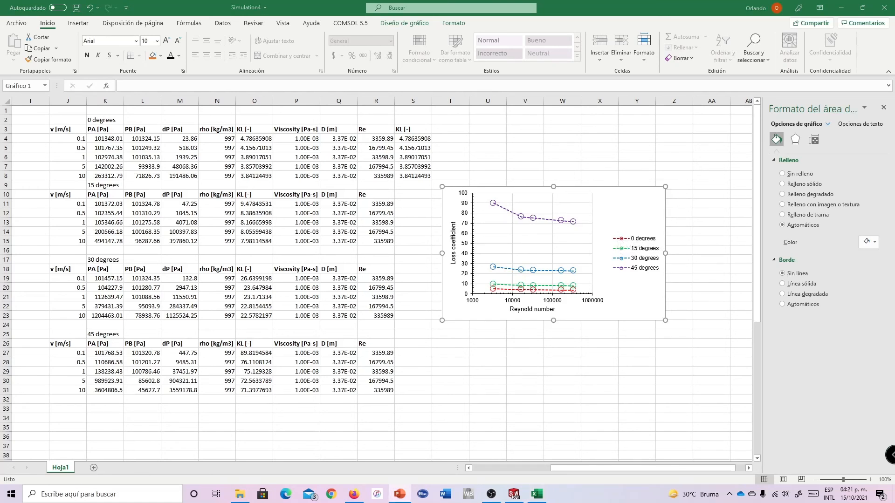
{"action": "key", "text": "alt+Tab"}
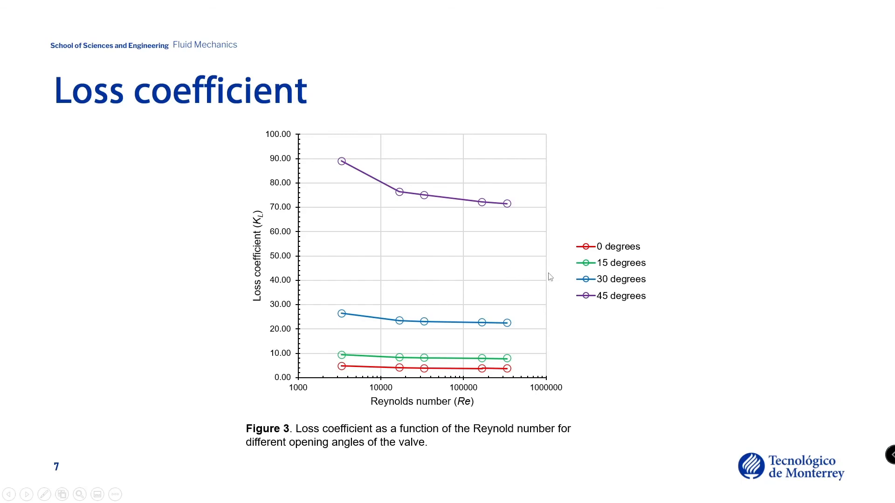
{"action": "key", "text": "alt+Tab"}
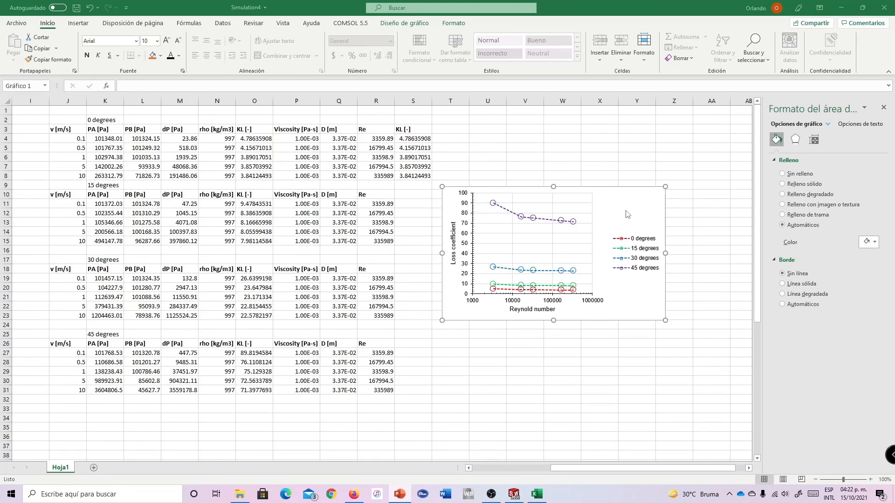
Step: Enlarge the Excel chart and copy it onto the Loss coefficient slide in PowerPoint, beside the existing Figure 3 chart
{"action": "mouse_move", "coordinate": [665, 321]}
{"action": "left_mouse_down"}
{"action": "mouse_move", "coordinate": [663, 363]}
{"action": "mouse_move", "coordinate": [711, 343]}
{"action": "mouse_move", "coordinate": [684, 353]}
{"action": "left_mouse_up"}
{"action": "right_click", "coordinate": [639, 221]}
{"action": "left_click", "coordinate": [660, 240]}
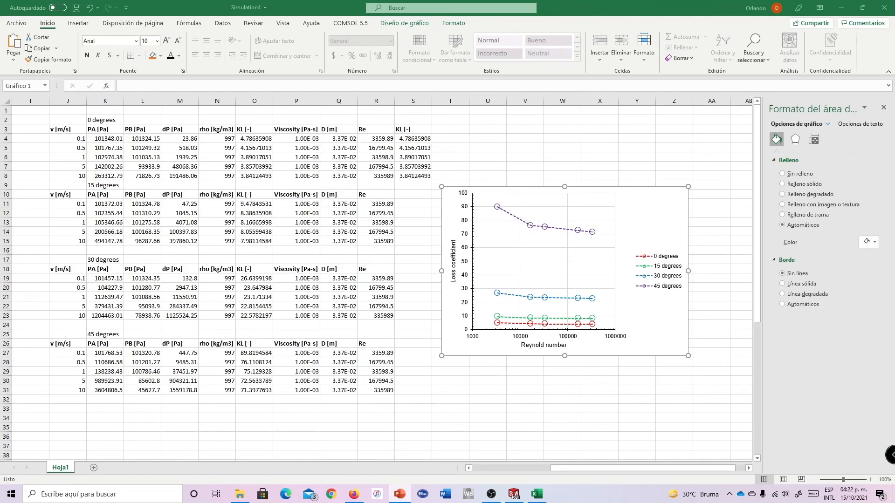
{"action": "left_click_drag", "start_coordinate": [0, 88], "coordinate": [486, 0]}
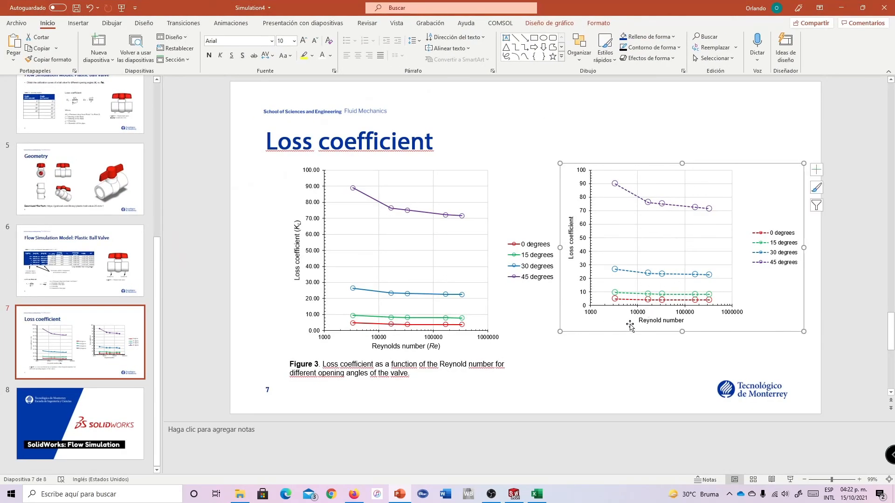
Step: Stretch the pasted chart downward on the slide so its plot height roughly matches the Figure 3 chart
{"action": "left_click", "coordinate": [636, 350]}
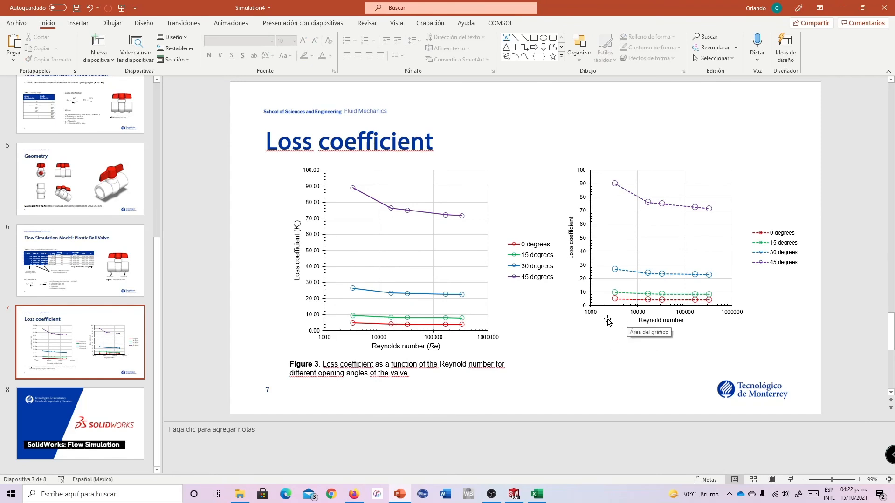
{"action": "left_click", "coordinate": [608, 321]}
{"action": "left_click_drag", "start_coordinate": [682, 331], "coordinate": [681, 348]}
{"action": "left_click", "coordinate": [655, 372]}
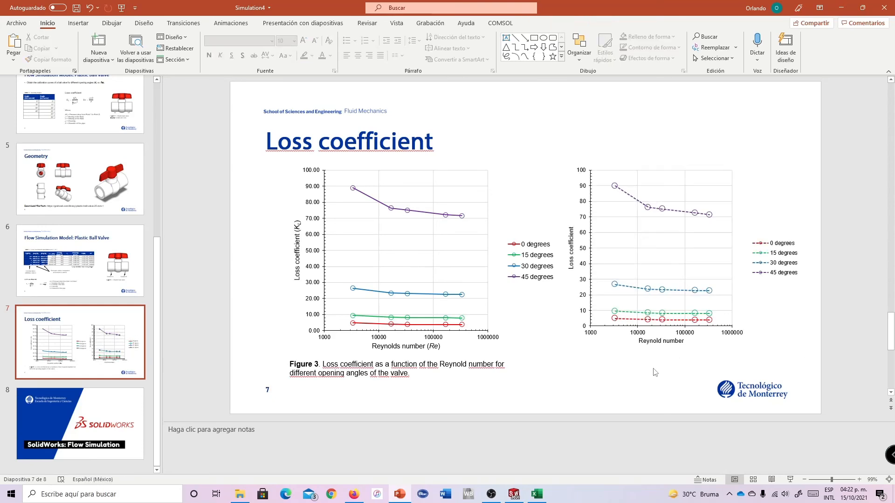